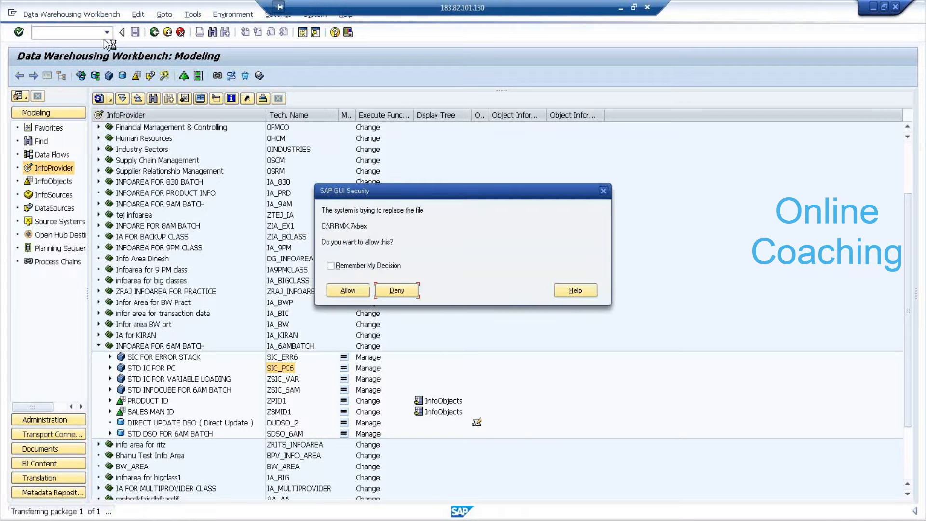
# - Allow the system to replace the RRMX file and look over the BEx Analyzer add-in commands in Excel
pyautogui.click(330, 284)
pyautogui.click(330, 285)
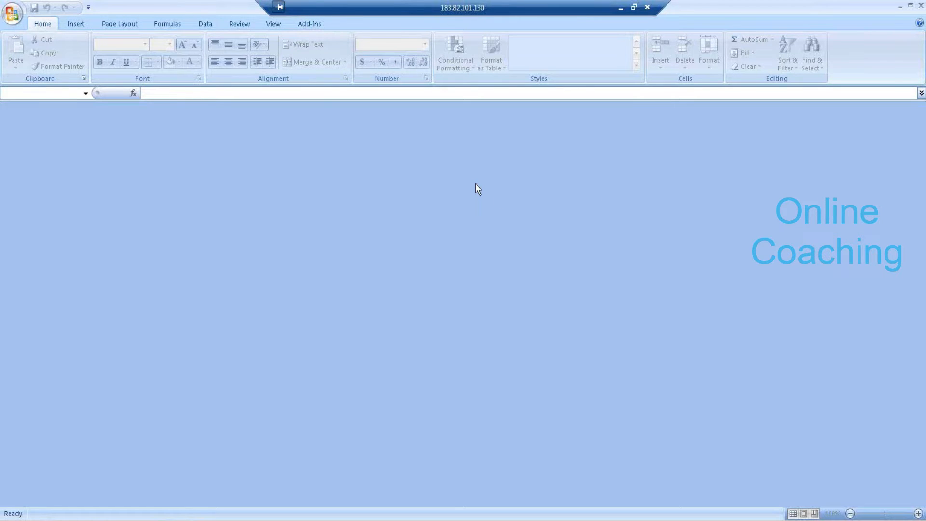
pyautogui.click(316, 27)
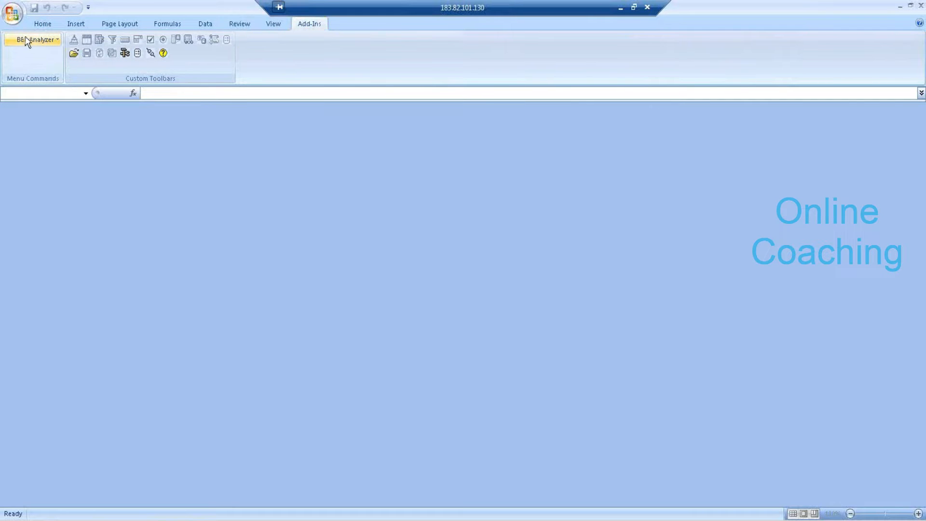
pyautogui.click(51, 41)
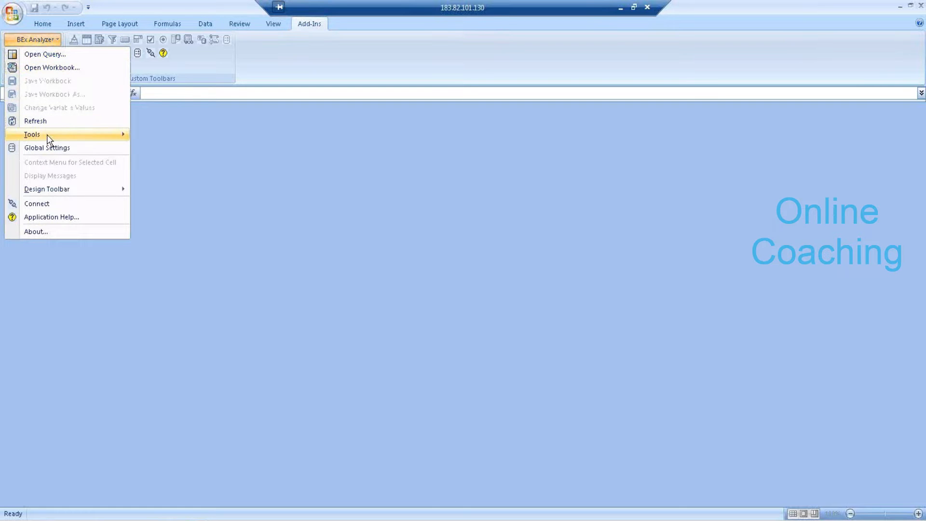
pyautogui.click(224, 258)
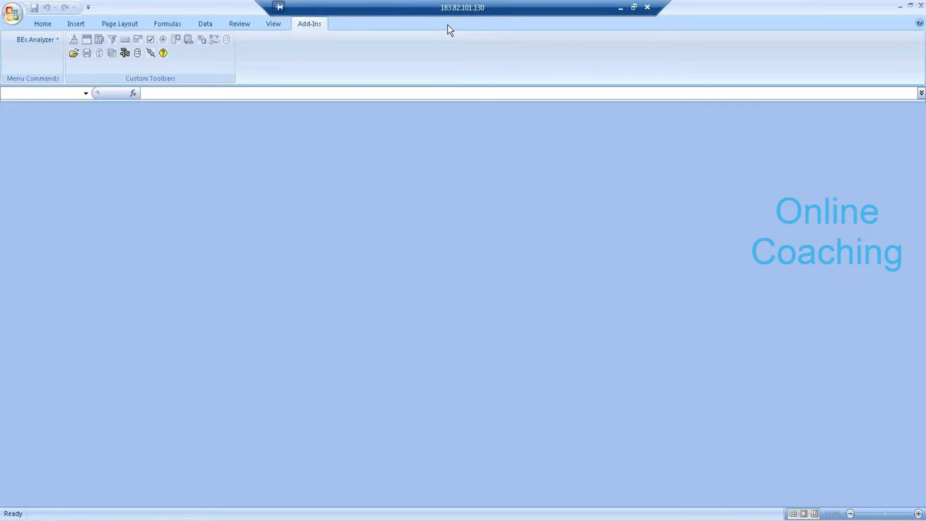
# - Close the BEx Analyzer Excel window and minimise the SAP windows to reach the desktop
pyautogui.click(921, 6)
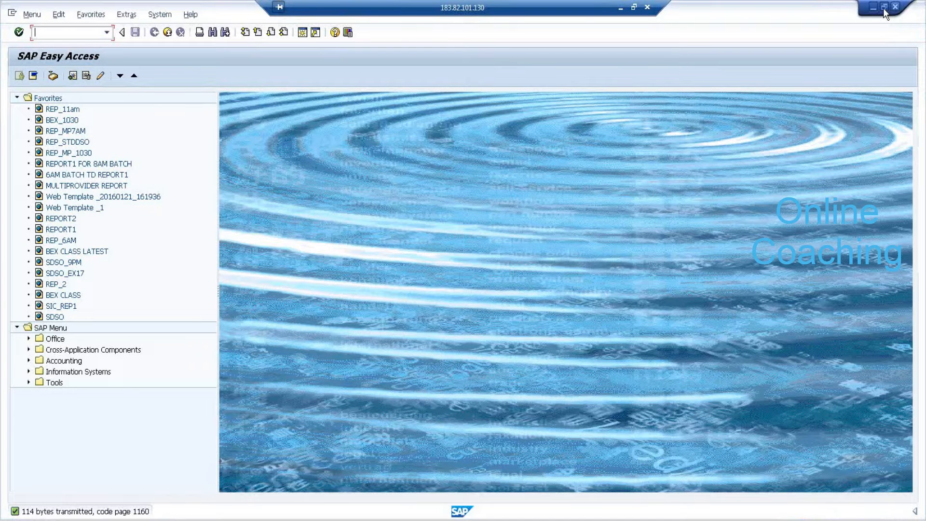
pyautogui.click(872, 7)
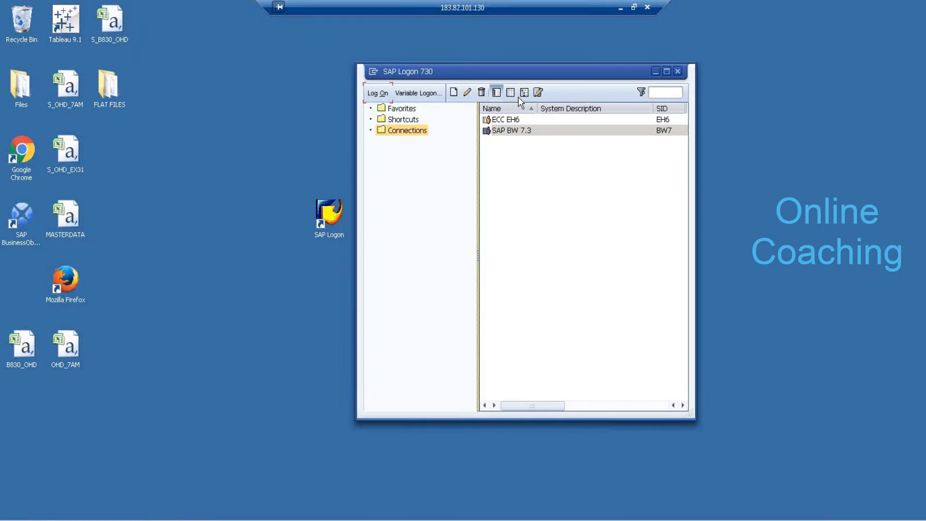
pyautogui.click(650, 66)
# - Start Microsoft Office Excel 2007 on its own, select cells B2:R23 in the blank sheet, and close it
pyautogui.press('super')
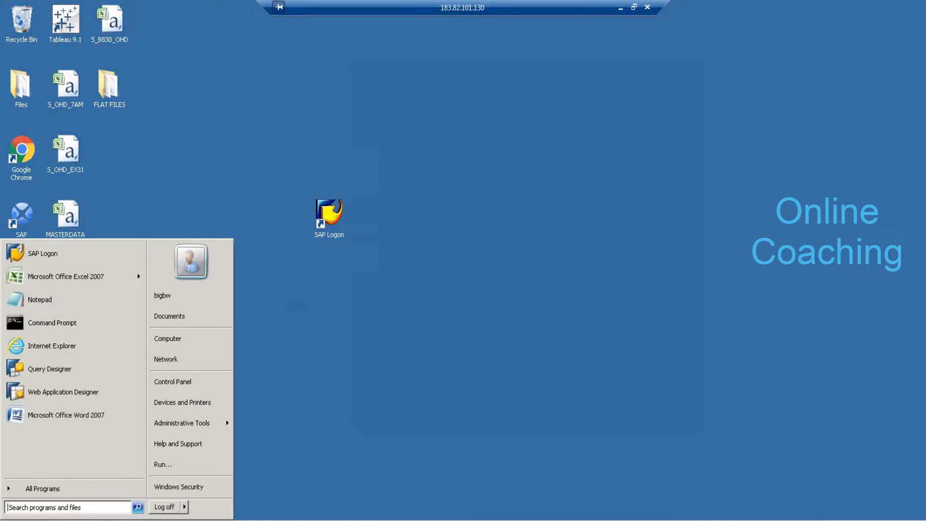
pyautogui.moveTo(84, 276)
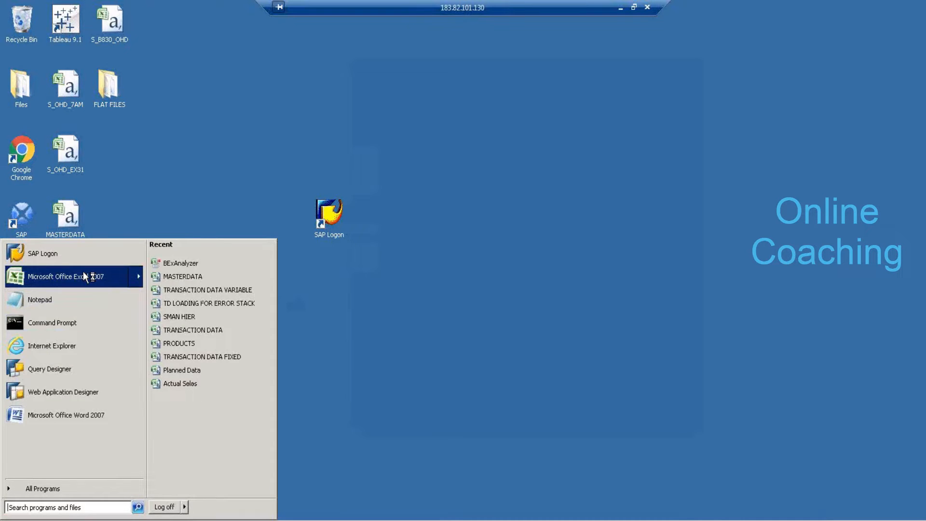
pyautogui.click(72, 276)
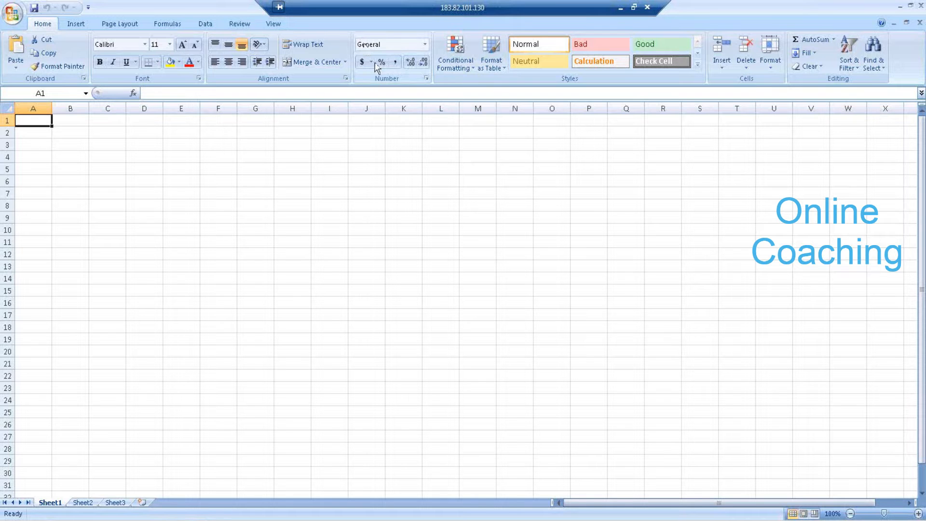
pyautogui.moveTo(58, 129); pyautogui.dragTo(661, 388)
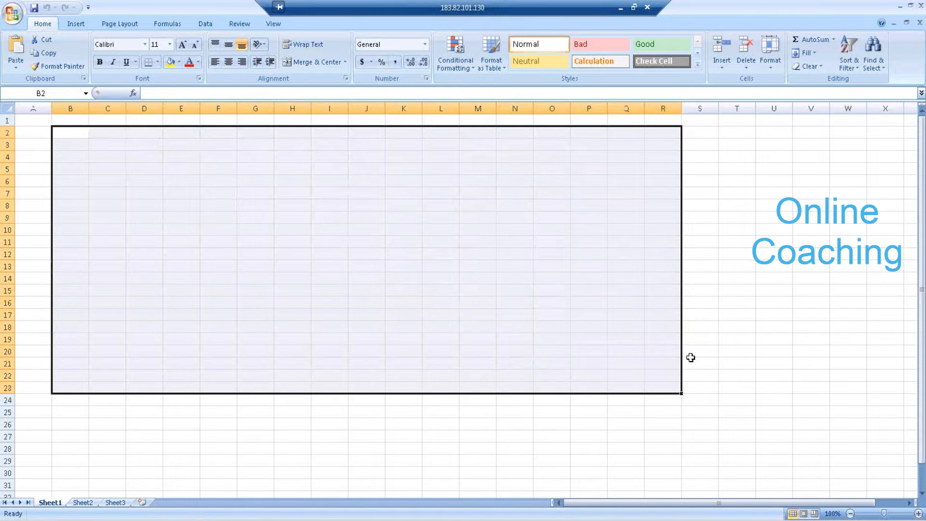
pyautogui.click(921, 5)
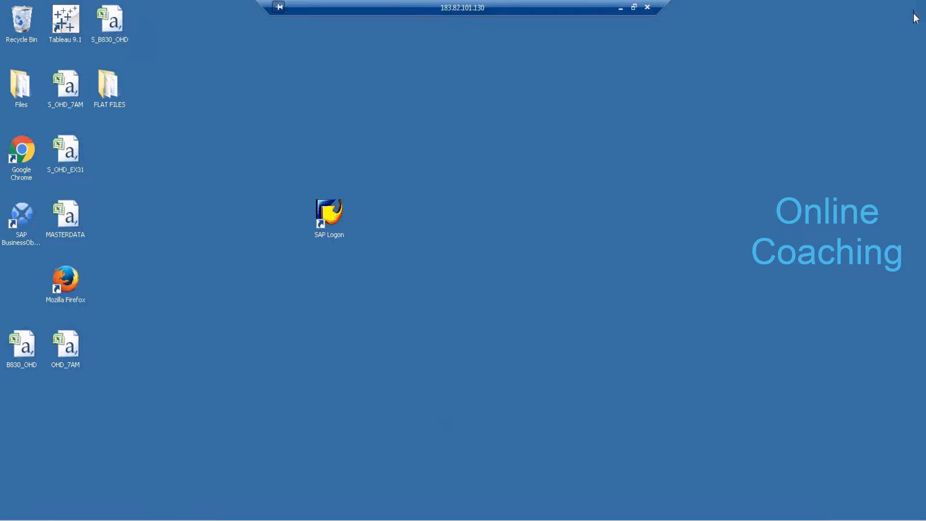
# - Return to SAP Easy Access and run transaction RRMX to start BEx Analyzer
pyautogui.click(192, 512)
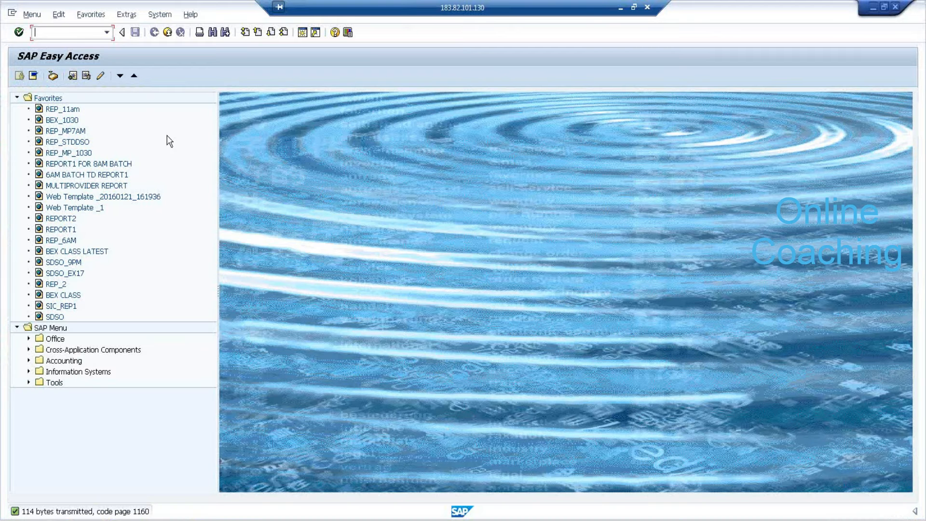
pyautogui.write('RRMX')
pyautogui.press('Return')
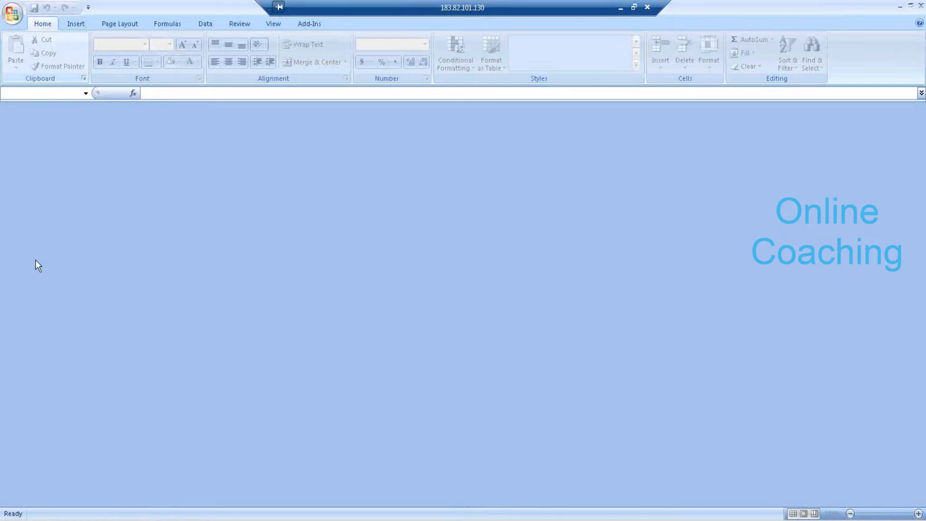
# - Open Notepad and enter the heading "BEX SUITE(GROUP OF TOOLS)"
pyautogui.press('super')
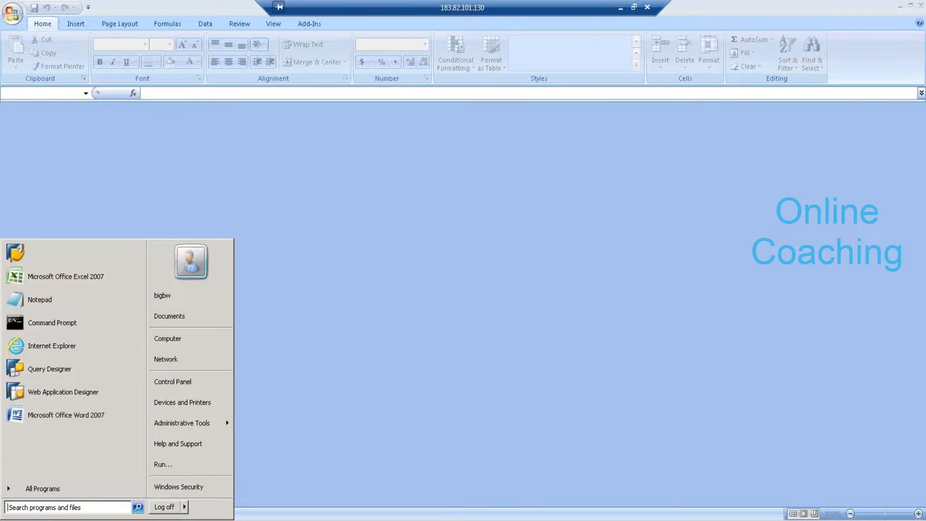
pyautogui.click(82, 295)
pyautogui.write('BEX SUITE')
pyautogui.press('Return')
pyautogui.press('BackSpace')
pyautogui.write('(GROUP OF TOOLS)')
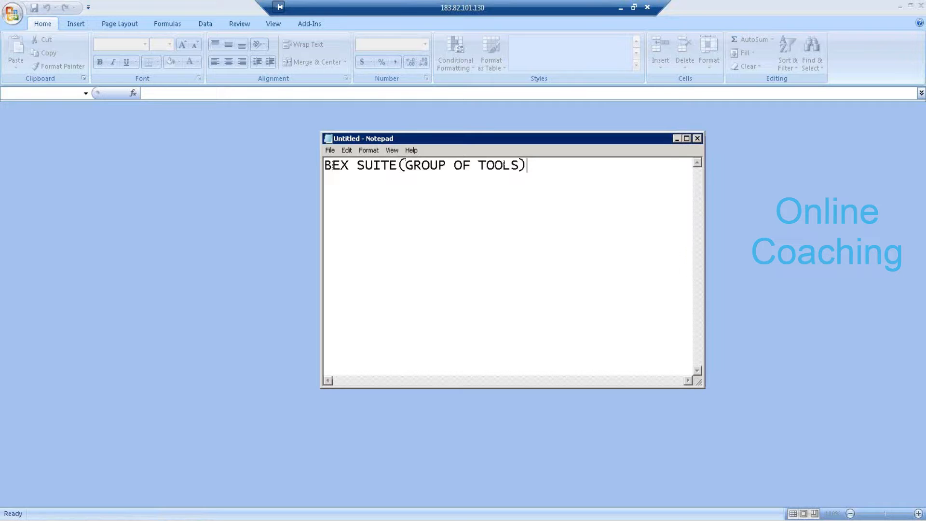
# - Leave a blank line and list "BEX QUERY DESINGER" and "BEX ANALYZER" on separate lines below the heading
pyautogui.press('Return')
pyautogui.press('Return')
pyautogui.write('BEX QUER')
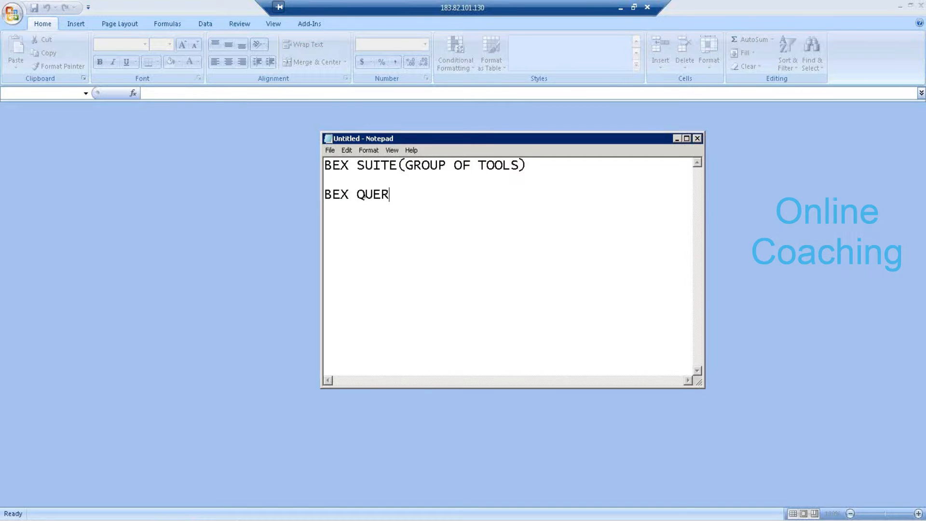
pyautogui.write('Y DESINGER')
pyautogui.press('Return')
pyautogui.write('B')
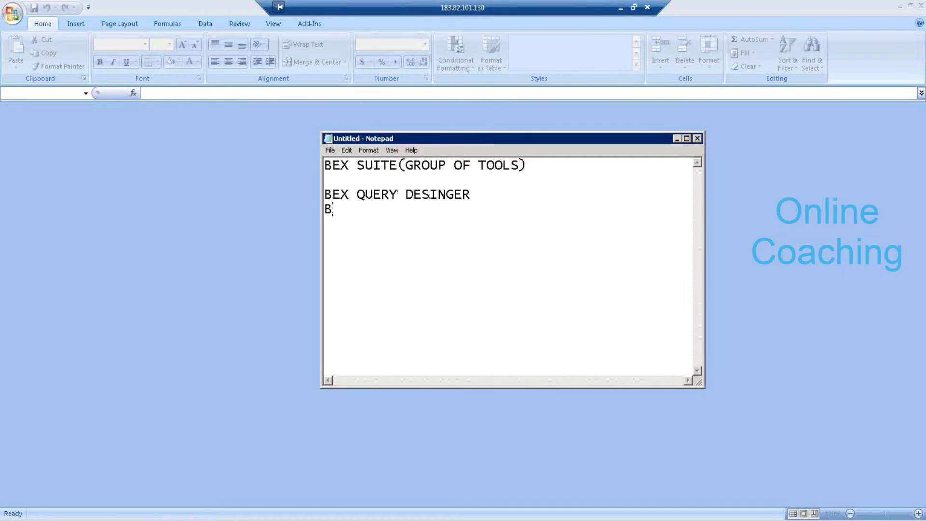
pyautogui.write('EX ANALYZER')
pyautogui.press('Return')
# - Add "BEX WEB APPLICATION DESINGER", "BEX WEB ANALYZER" and "BEX REPORT DESINGER" as separate lines to the tool list
pyautogui.write('BE')
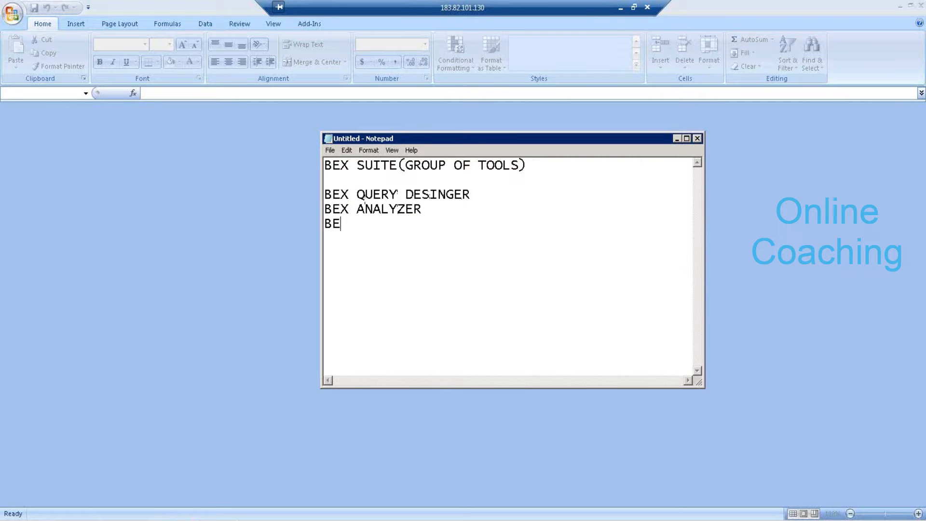
pyautogui.write('X WEB APPL')
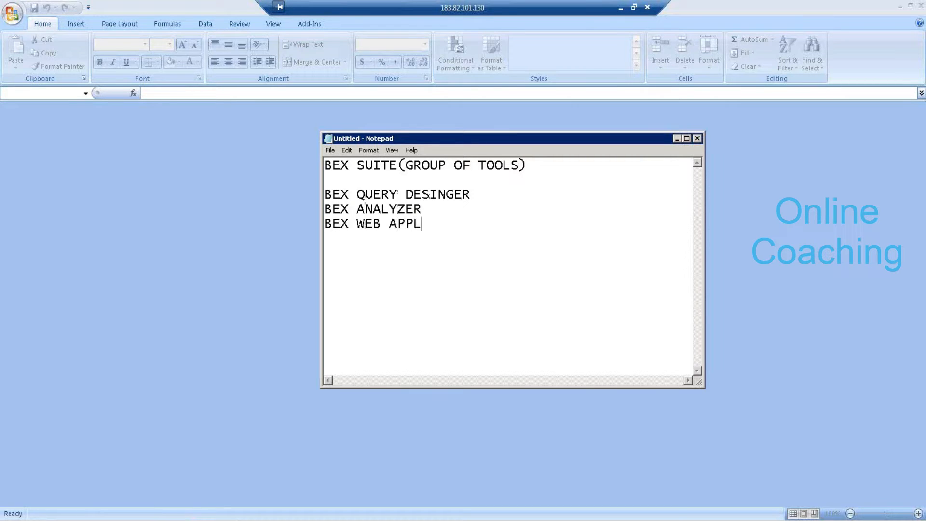
pyautogui.write('ICATION DESINGER')
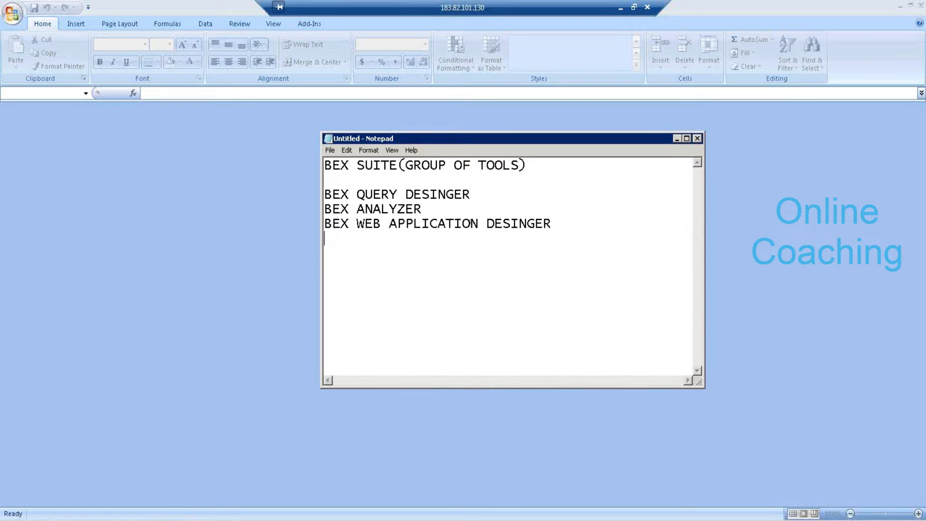
pyautogui.press('Return')
pyautogui.write('BEX WEB ANA')
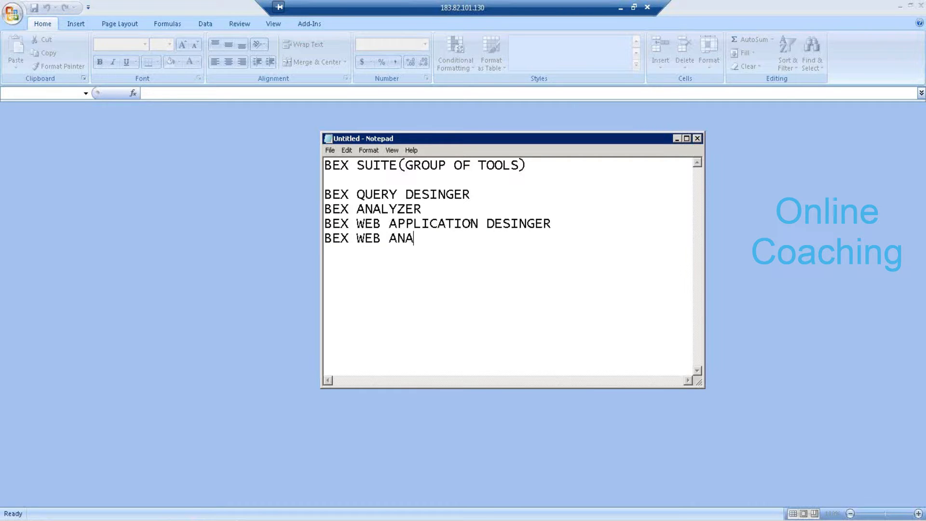
pyautogui.write('LYZER')
pyautogui.press('Return')
pyautogui.write('BEX R')
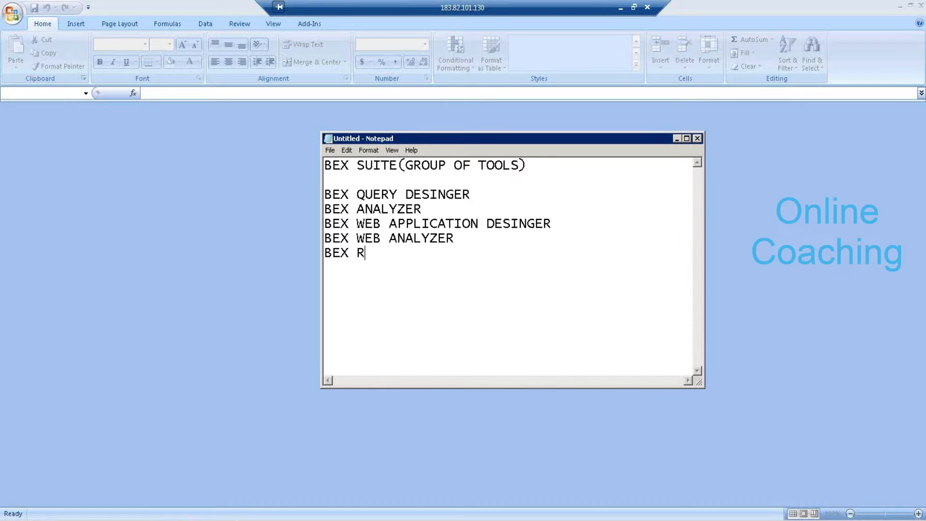
pyautogui.write('EPORT DESINGER')
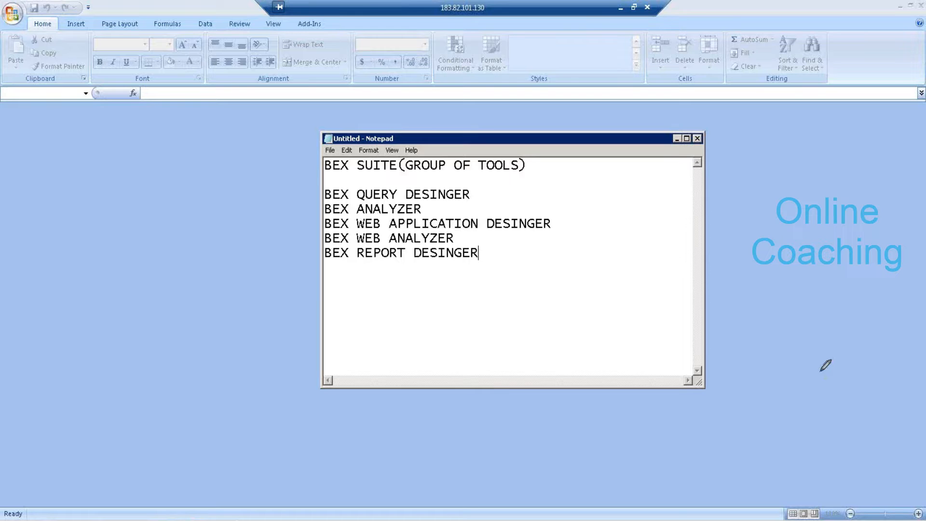
# - Mark the list in red pen: tick the query designer and draw arrows annotated "MS EX", "IP" and "IE" for the next three tools
pyautogui.moveTo(470, 189); pyautogui.dragTo(499, 175)
pyautogui.moveTo(422, 208)
pyautogui.mouseDown()
pyautogui.moveTo(529, 194)
pyautogui.moveTo(514, 209)
pyautogui.moveTo(535, 189)
pyautogui.moveTo(571, 182)
pyautogui.moveTo(564, 184)
pyautogui.mouseUp()
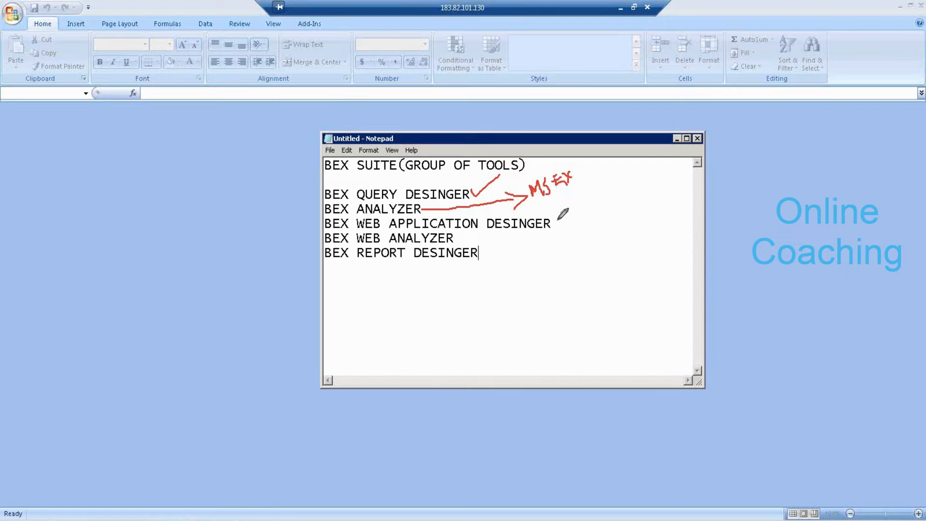
pyautogui.moveTo(492, 186)
pyautogui.mouseDown()
pyautogui.moveTo(594, 166)
pyautogui.moveTo(608, 180)
pyautogui.moveTo(606, 192)
pyautogui.moveTo(552, 222)
pyautogui.moveTo(558, 211)
pyautogui.mouseUp()
pyautogui.moveTo(552, 223)
pyautogui.mouseDown()
pyautogui.moveTo(583, 232)
pyautogui.moveTo(584, 220)
pyautogui.moveTo(600, 217)
pyautogui.moveTo(593, 226)
pyautogui.mouseUp()
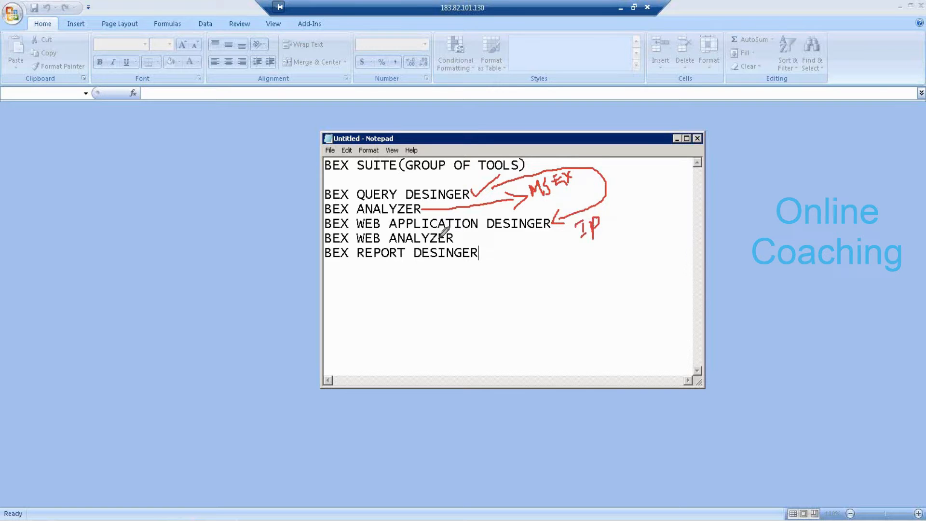
pyautogui.moveTo(455, 239)
pyautogui.mouseDown()
pyautogui.moveTo(570, 243)
pyautogui.moveTo(591, 271)
pyautogui.mouseUp()
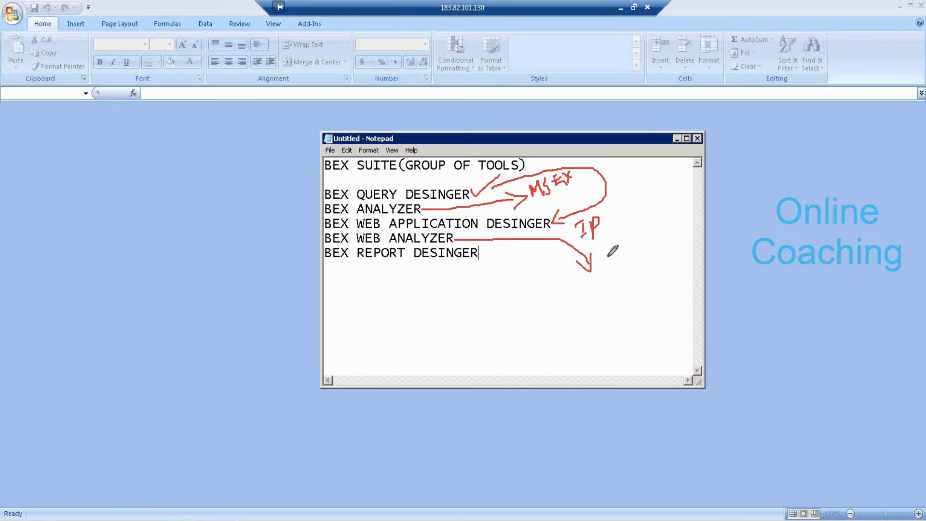
pyautogui.moveTo(606, 258)
pyautogui.mouseDown()
pyautogui.moveTo(609, 273)
pyautogui.moveTo(618, 245)
pyautogui.mouseUp()
pyautogui.moveTo(604, 278)
pyautogui.mouseDown()
pyautogui.moveTo(627, 260)
pyautogui.moveTo(632, 274)
pyautogui.mouseUp()
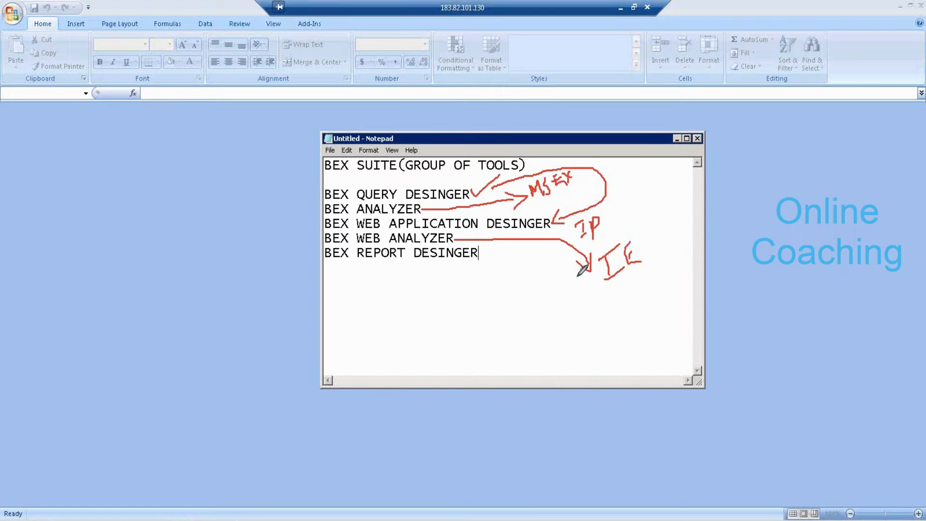
# - Annotate the report designer with an arrow, "Rep" and a page sketch, mark the listed tools, and clear all pen marks
pyautogui.moveTo(382, 260)
pyautogui.mouseDown()
pyautogui.moveTo(381, 295)
pyautogui.moveTo(387, 290)
pyautogui.mouseUp()
pyautogui.moveTo(399, 318)
pyautogui.mouseDown()
pyautogui.moveTo(402, 288)
pyautogui.moveTo(413, 300)
pyautogui.moveTo(424, 292)
pyautogui.moveTo(429, 310)
pyautogui.moveTo(436, 301)
pyautogui.moveTo(425, 310)
pyautogui.mouseUp()
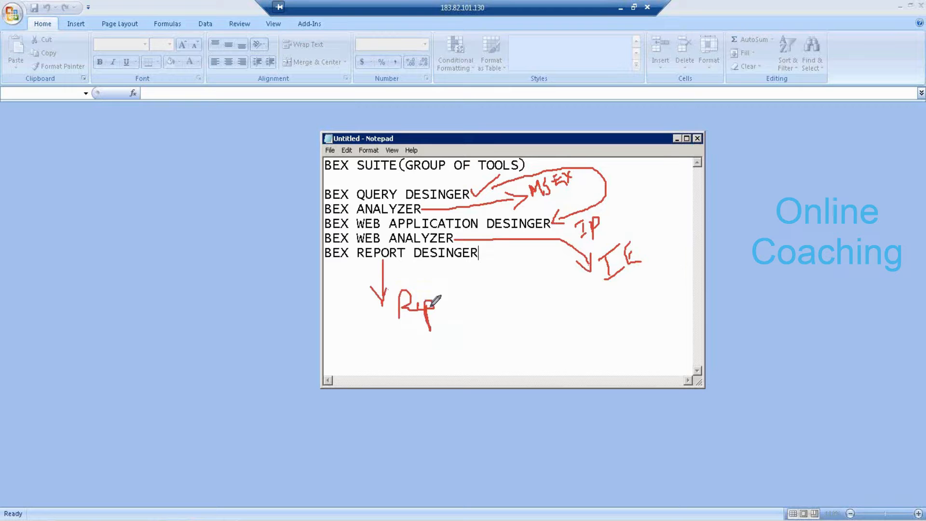
pyautogui.moveTo(465, 288); pyautogui.dragTo(465, 291)
pyautogui.moveTo(508, 329)
pyautogui.mouseDown()
pyautogui.moveTo(506, 284)
pyautogui.moveTo(468, 284)
pyautogui.moveTo(507, 300)
pyautogui.moveTo(492, 321)
pyautogui.moveTo(507, 321)
pyautogui.mouseUp()
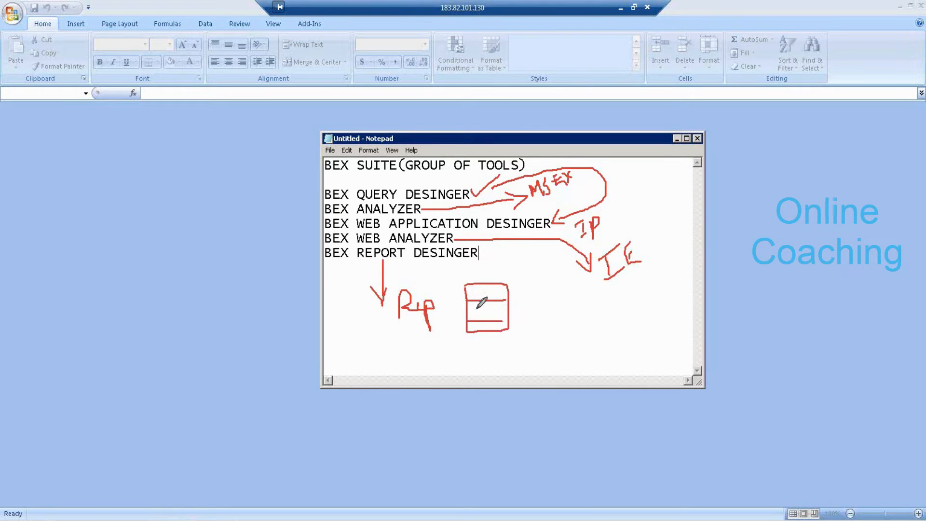
pyautogui.moveTo(470, 305)
pyautogui.mouseDown()
pyautogui.moveTo(496, 314)
pyautogui.moveTo(469, 309)
pyautogui.mouseUp()
pyautogui.moveTo(324, 266)
pyautogui.mouseDown()
pyautogui.moveTo(427, 268)
pyautogui.moveTo(393, 251)
pyautogui.moveTo(327, 252)
pyautogui.moveTo(324, 267)
pyautogui.moveTo(332, 268)
pyautogui.mouseUp()
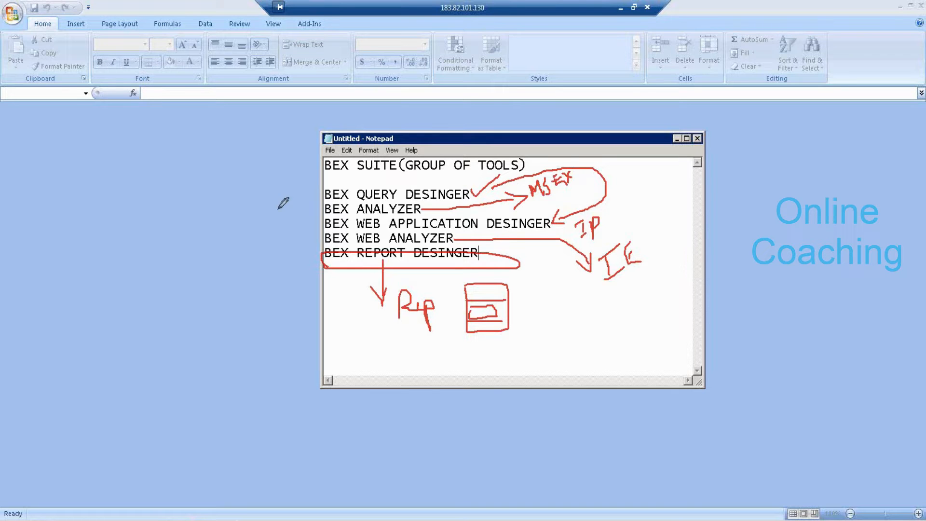
pyautogui.moveTo(329, 184)
pyautogui.mouseDown()
pyautogui.moveTo(319, 198)
pyautogui.moveTo(326, 241)
pyautogui.mouseUp()
pyautogui.moveTo(357, 182)
pyautogui.mouseDown()
pyautogui.moveTo(369, 206)
pyautogui.moveTo(398, 212)
pyautogui.moveTo(412, 177)
pyautogui.moveTo(356, 186)
pyautogui.mouseUp()
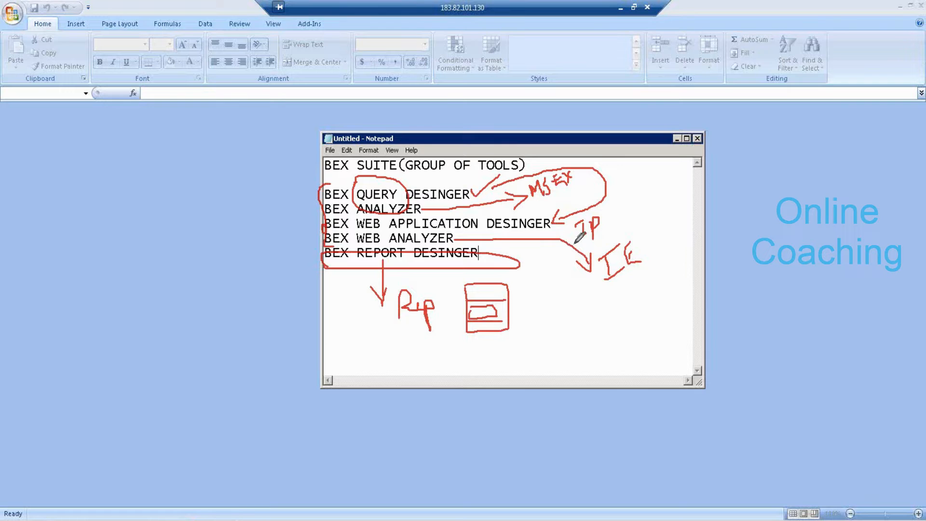
pyautogui.click(885, 370)
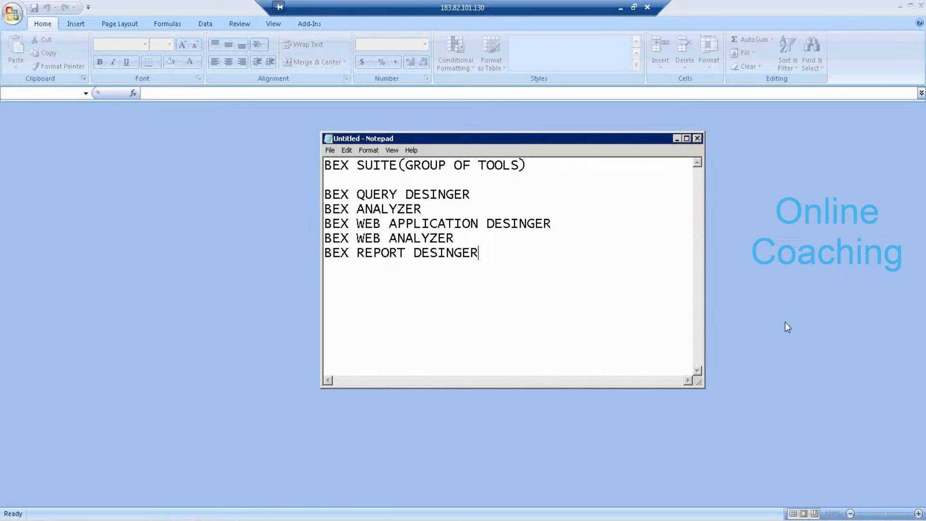
# - Minimize the tool notes and launch the BEx Query Designer from the BEx Analyzer add-in in Excel
pyautogui.click(676, 140)
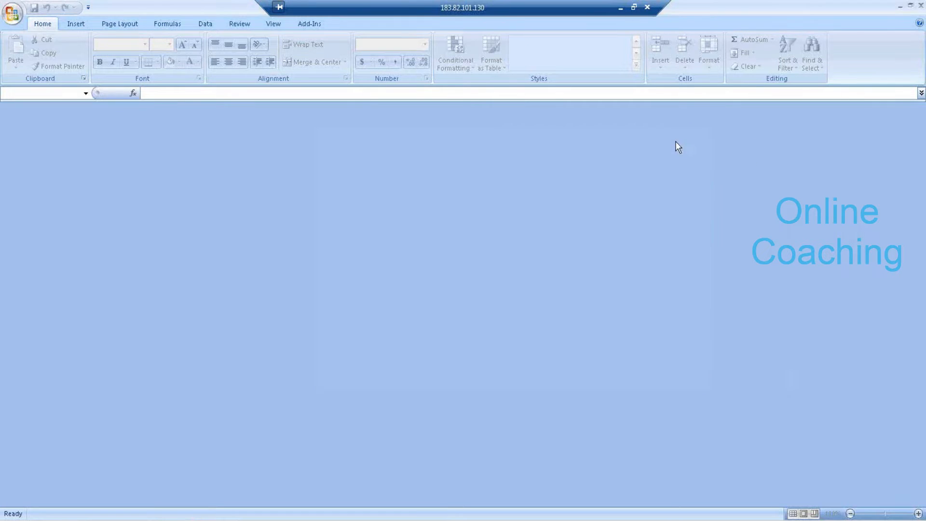
pyautogui.click(308, 25)
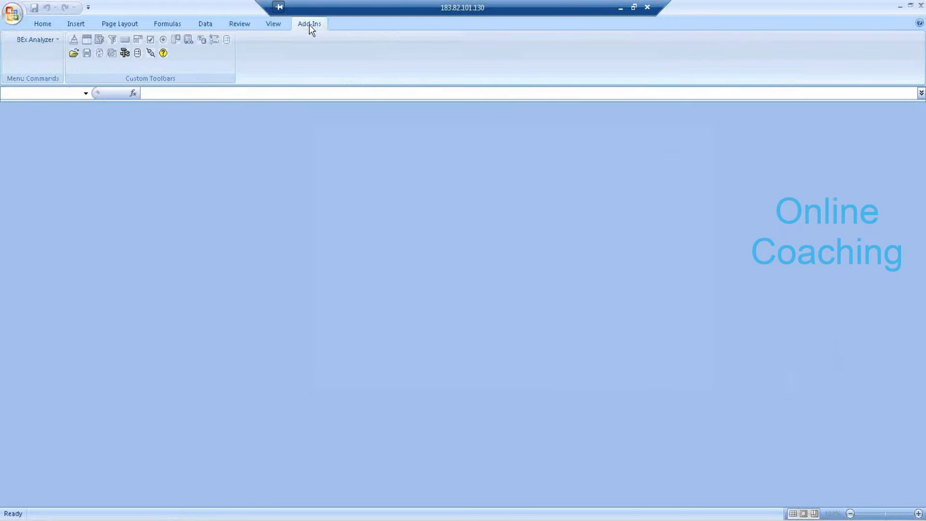
pyautogui.click(125, 53)
pyautogui.click(147, 63)
# - Log on to SAP BW 7.3 with the account password and maximize the BEx Query Designer window
pyautogui.write('*****')
pyautogui.press('BackSpace')
pyautogui.press('BackSpace')
pyautogui.press('BackSpace')
pyautogui.press('BackSpace')
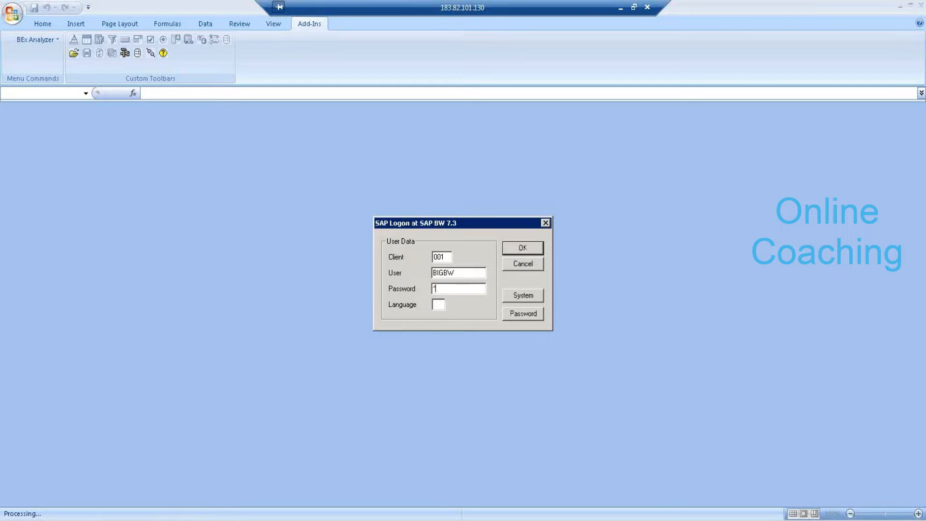
pyautogui.write('******')
pyautogui.press('Return')
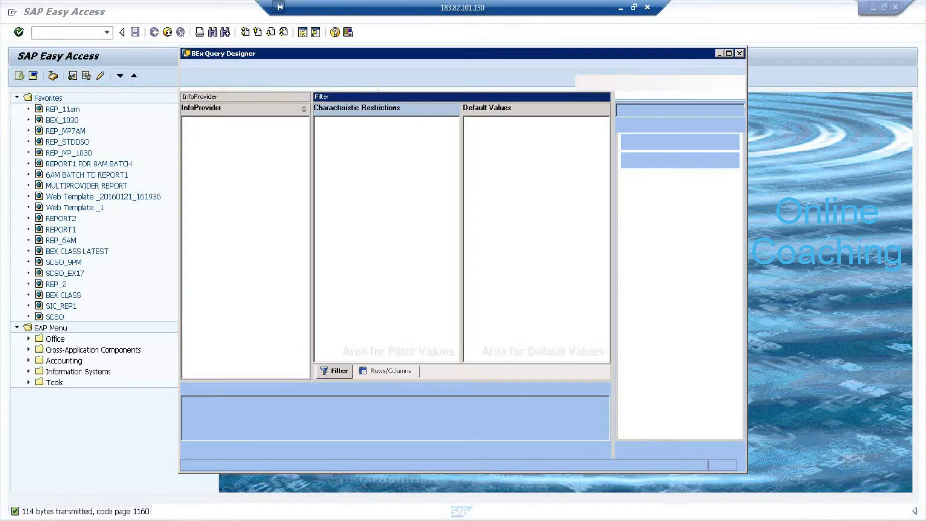
pyautogui.doubleClick(383, 52)
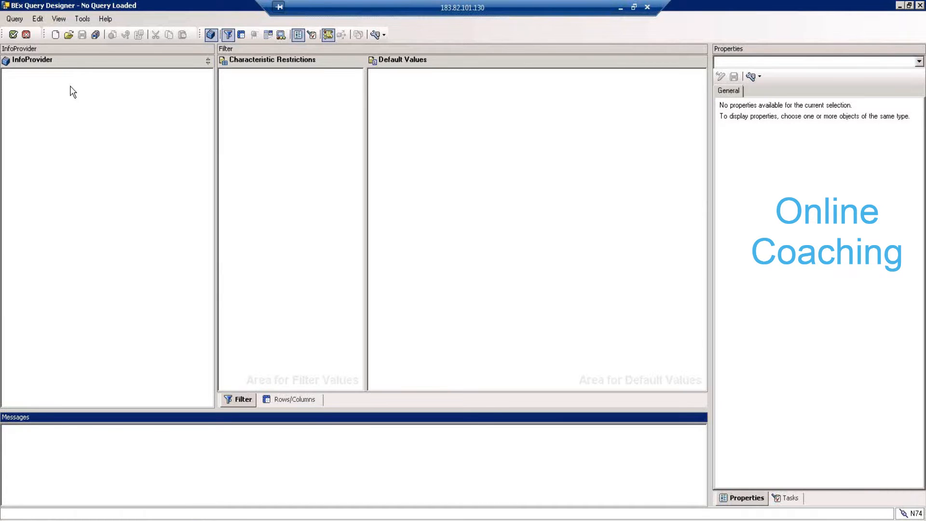
# - Create a new query on the InfoProvider SIC_BEX (STD INFOCUBE FOR BEX CLASS), finding it with the search term "bex"
pyautogui.click(55, 35)
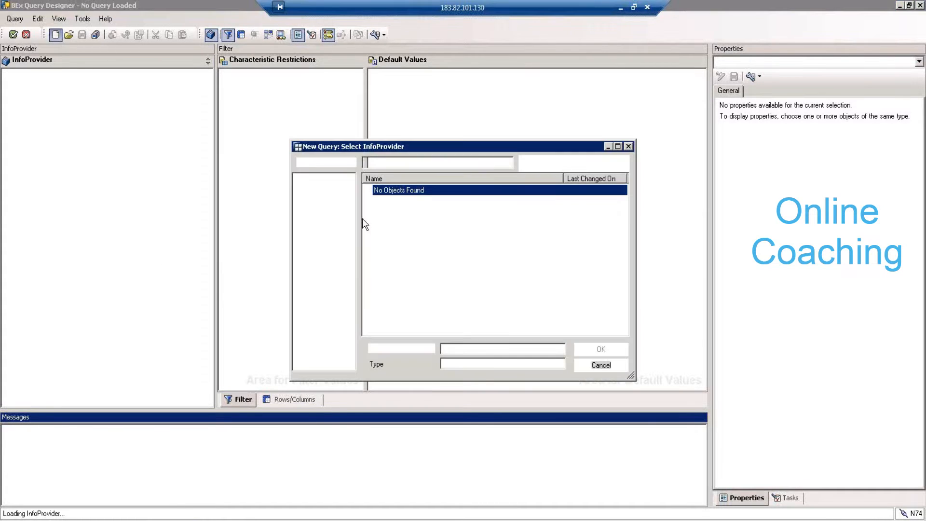
pyautogui.click(323, 191)
pyautogui.write('bex')
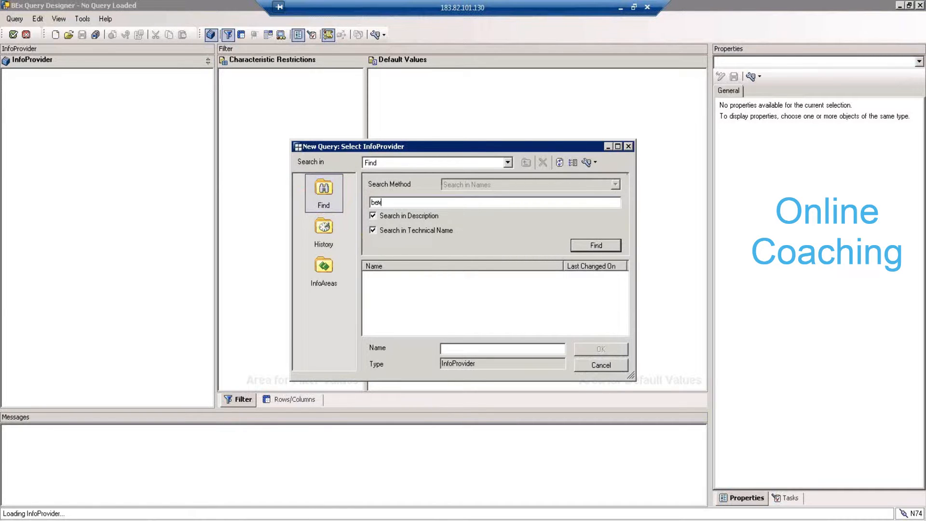
pyautogui.press('Return')
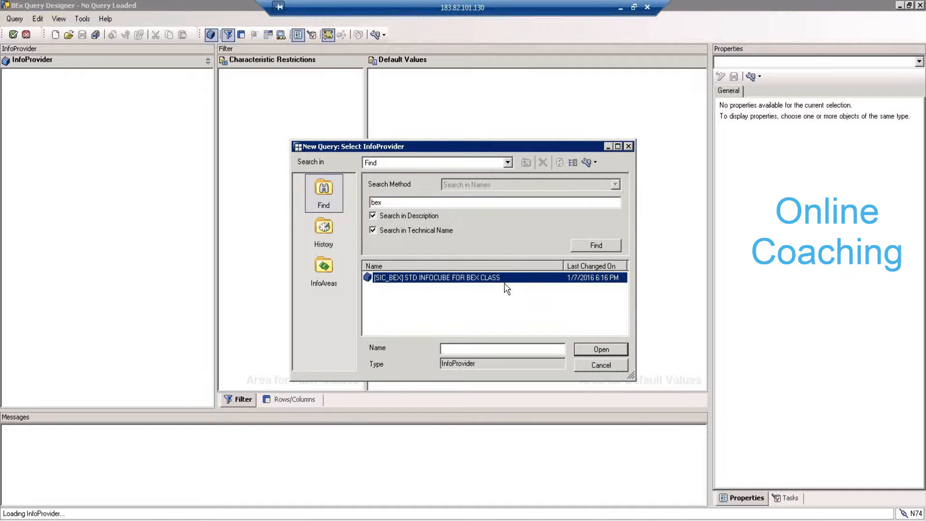
pyautogui.doubleClick(498, 277)
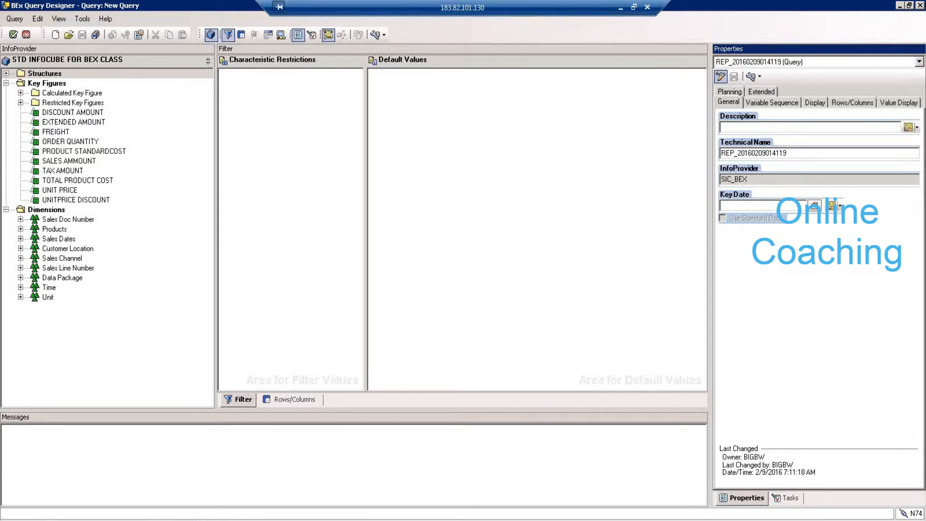
# - Switch to SAP Easy Access and open the Data Warehousing Workbench modeling view from the recent transactions
pyautogui.click(289, 464)
pyautogui.click(164, 505)
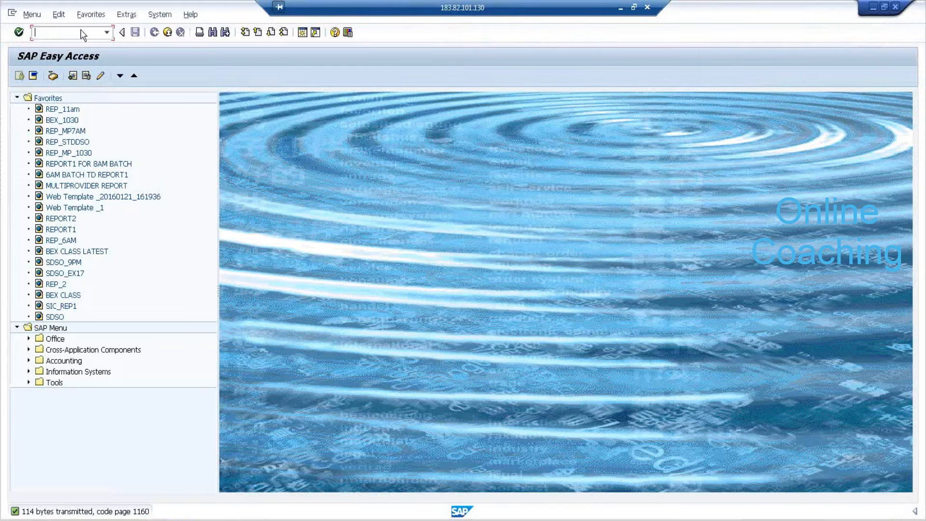
pyautogui.click(106, 32)
pyautogui.click(77, 70)
pyautogui.click(21, 33)
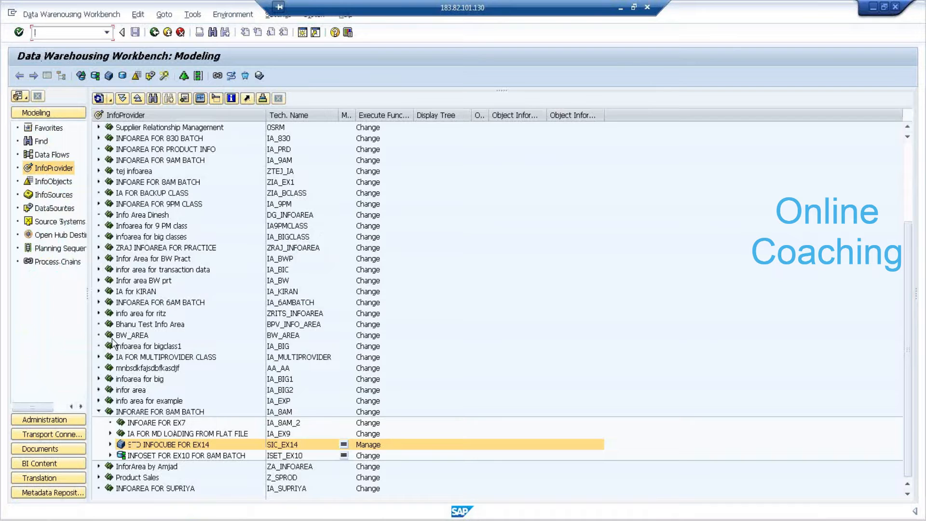
# - Display the InfoCube STD INFOCUBE FOR BEX CLASS (SIC_BEX) from its InfoArea, hiding the navigator and widening the template area
pyautogui.click(98, 291)
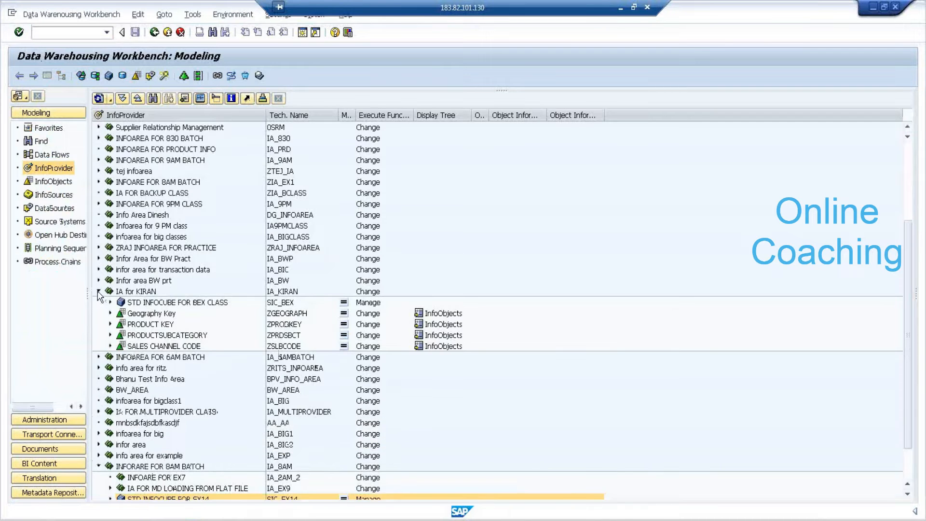
pyautogui.click(168, 305)
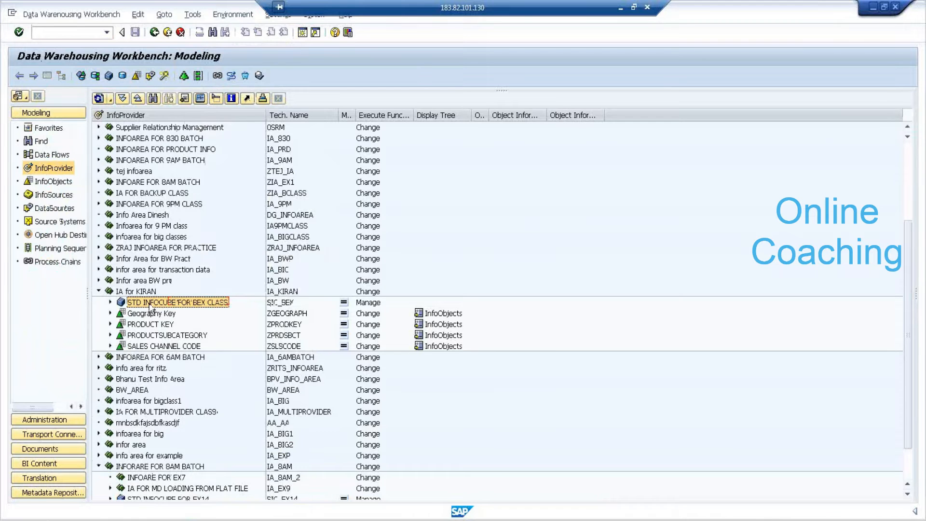
pyautogui.doubleClick(158, 302)
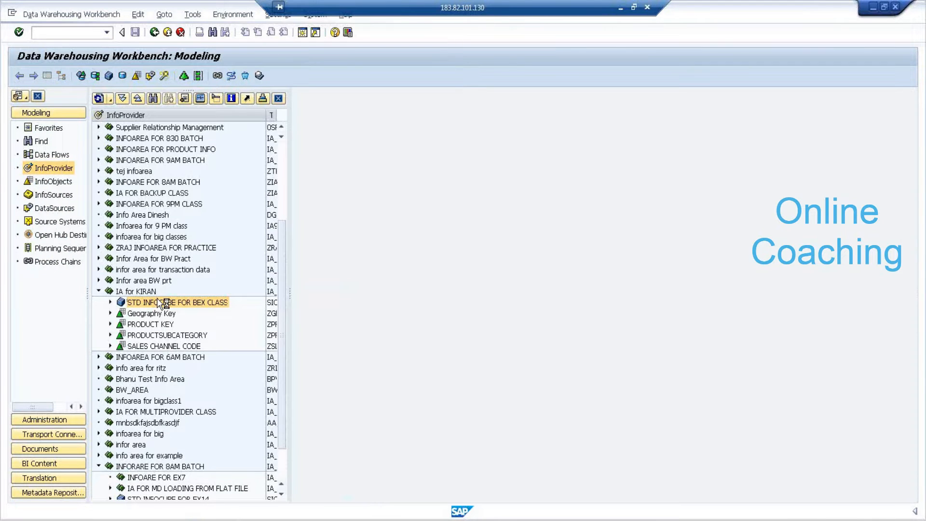
pyautogui.click(61, 74)
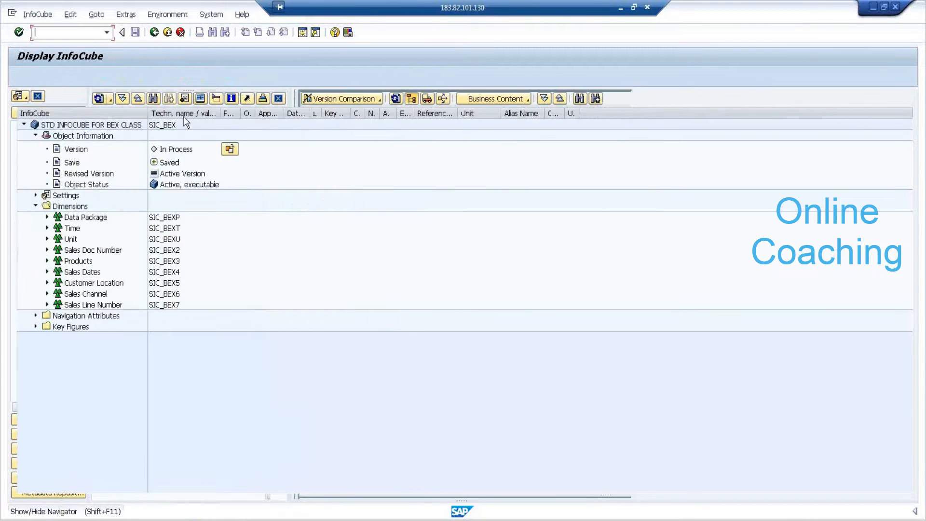
pyautogui.moveTo(14, 143); pyautogui.dragTo(234, 144)
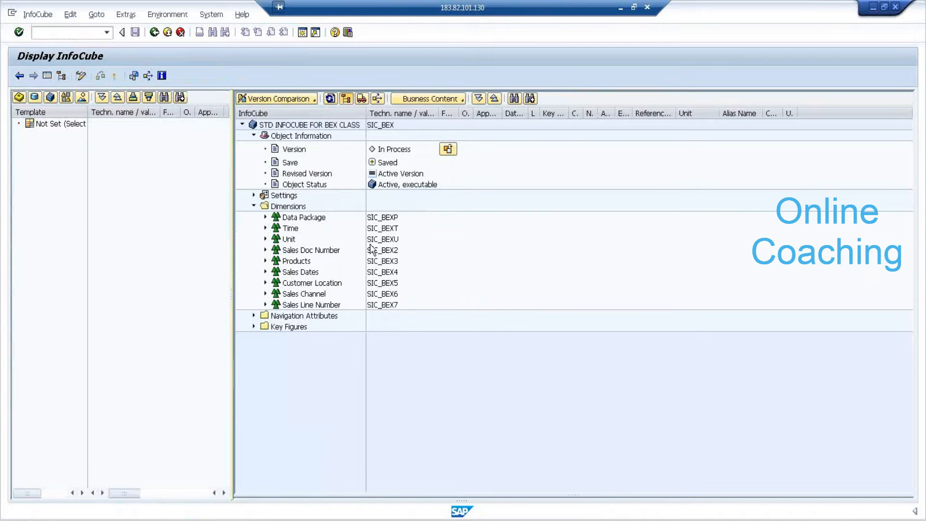
# - Expand and collapse the Time and Unit dimensions to examine which characteristics they contain
pyautogui.click(265, 228)
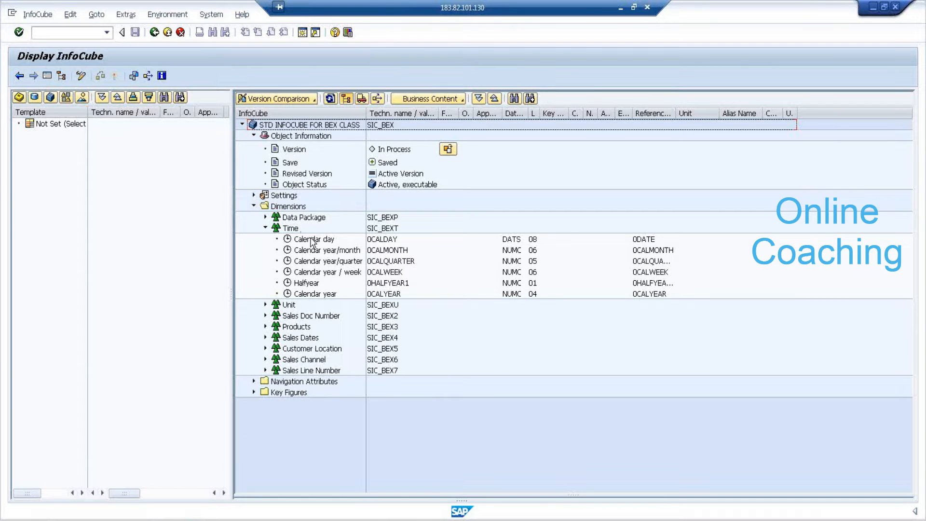
pyautogui.click(265, 228)
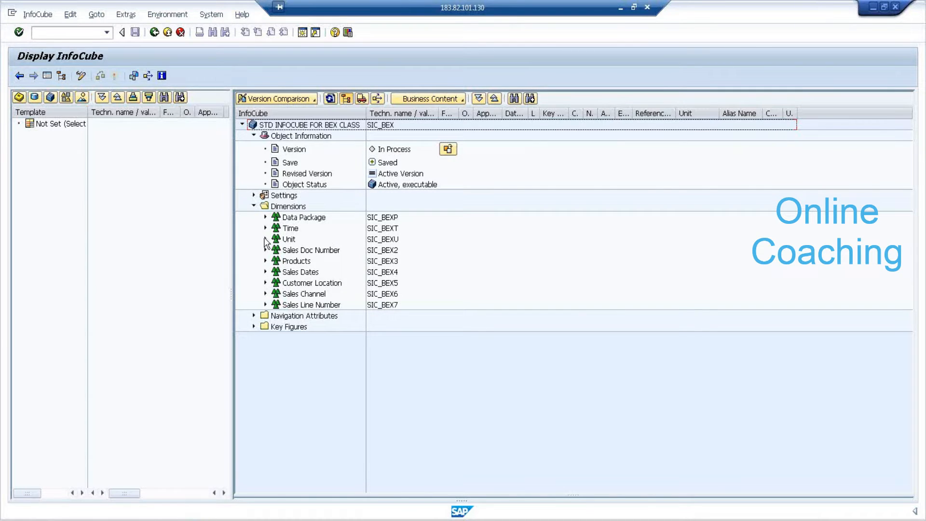
pyautogui.click(265, 240)
pyautogui.click(265, 239)
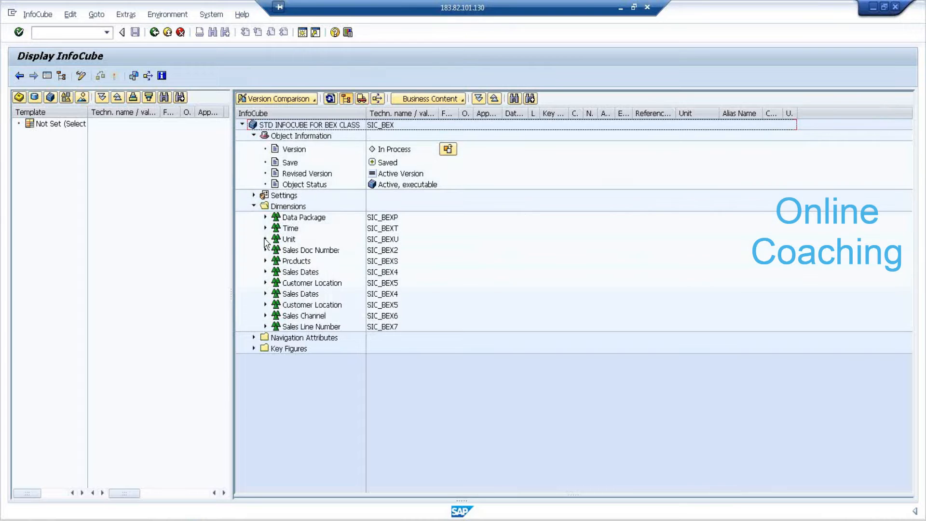
# - Expand the Sales Doc Number dimension, examine the SALES ORDER NO characteristic and its technical name, and collapse the dimension
pyautogui.click(300, 250)
pyautogui.click(265, 250)
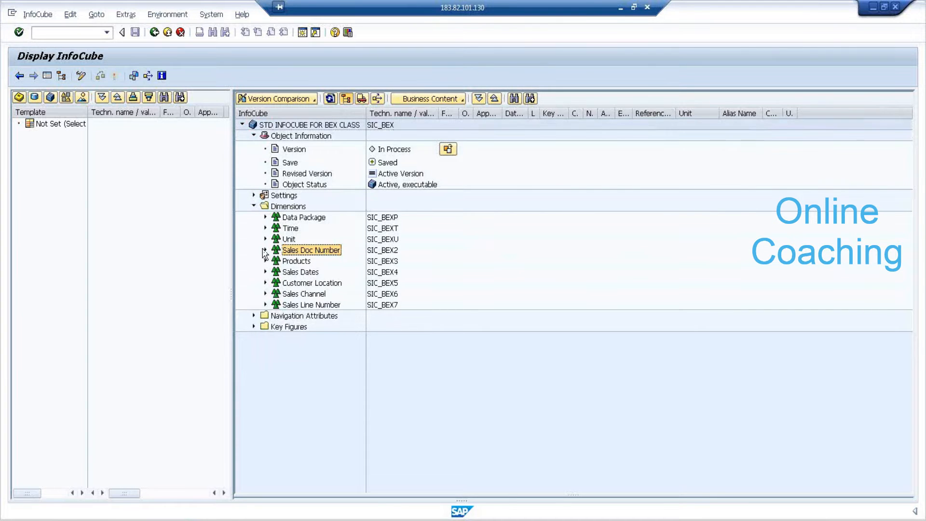
pyautogui.click(314, 261)
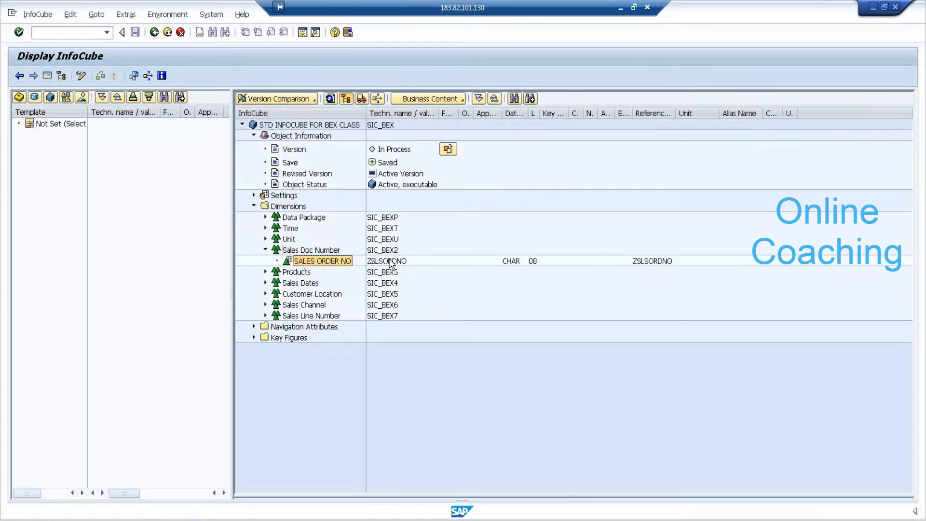
pyautogui.click(405, 260)
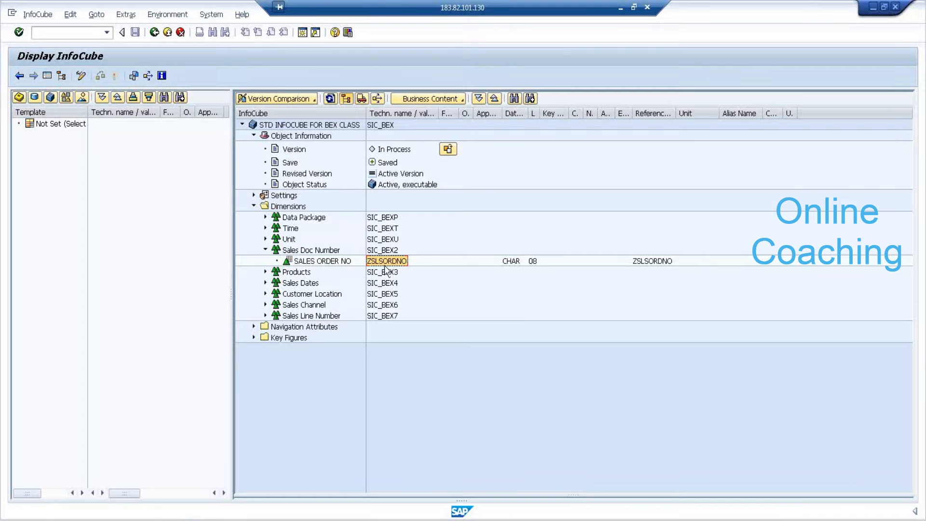
pyautogui.click(303, 251)
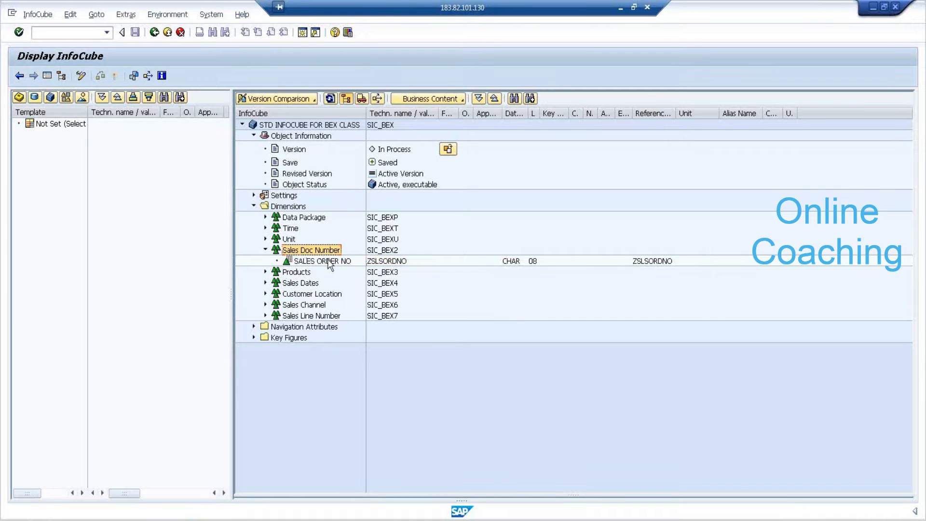
pyautogui.click(319, 262)
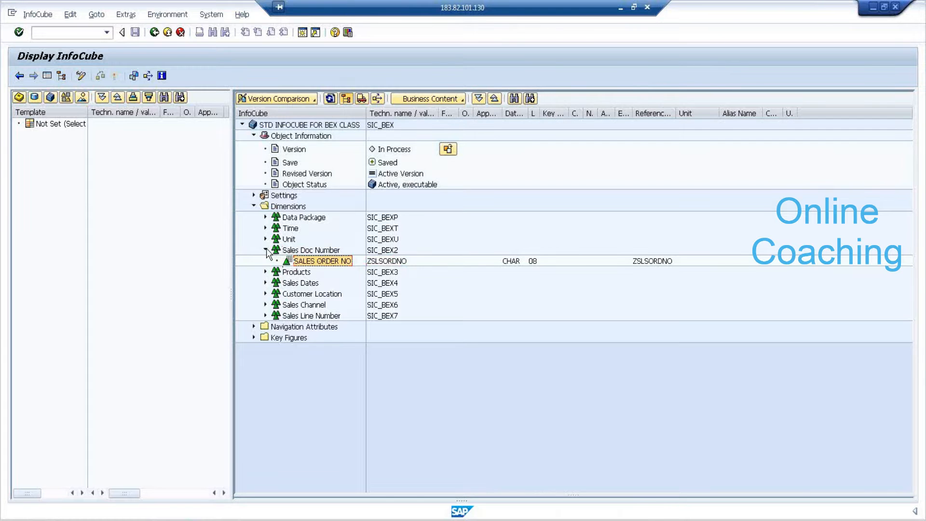
pyautogui.click(265, 249)
# - Expand the Products dimension, examine the PRODUCT KEY characteristic and its technical name, and collapse the dimension
pyautogui.click(265, 261)
pyautogui.click(316, 272)
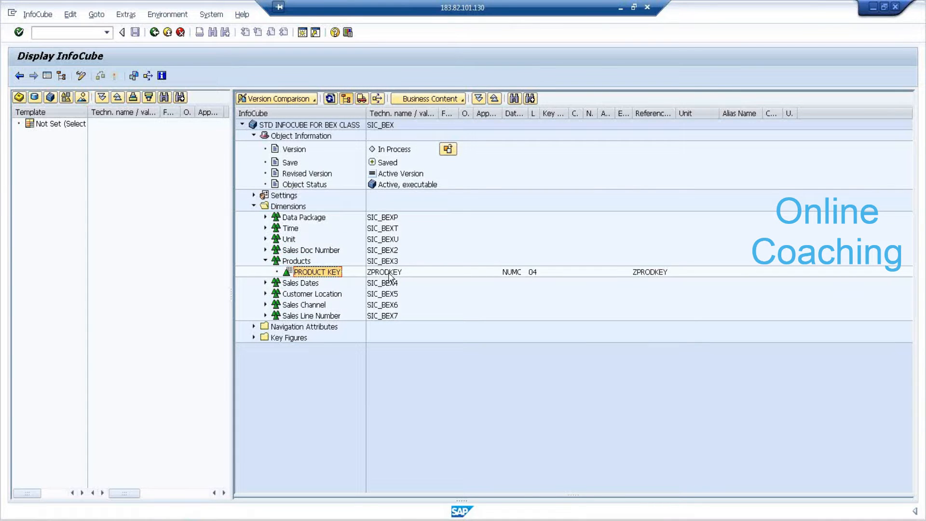
pyautogui.click(388, 272)
pyautogui.click(265, 261)
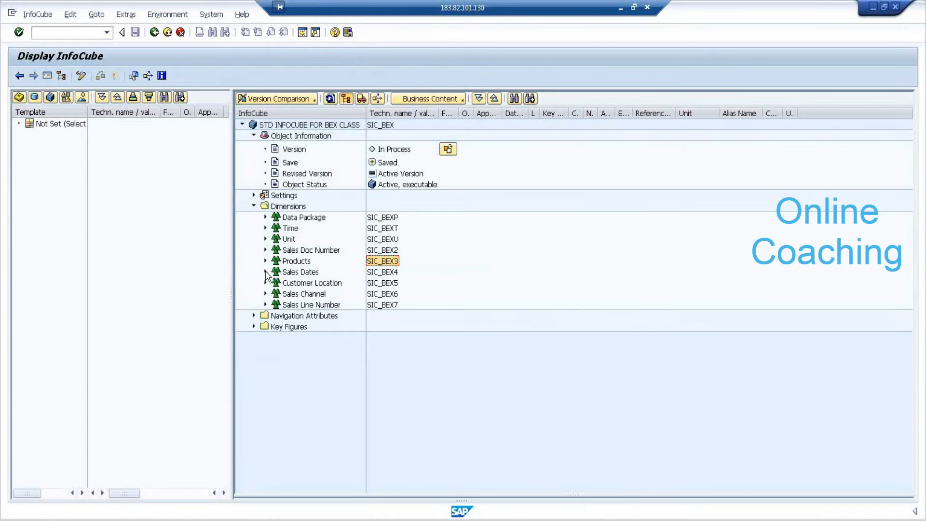
# - Expand the Sales Dates dimension and examine the data types and lengths of SHIPDATE KEY and DUE DATE
pyautogui.click(265, 272)
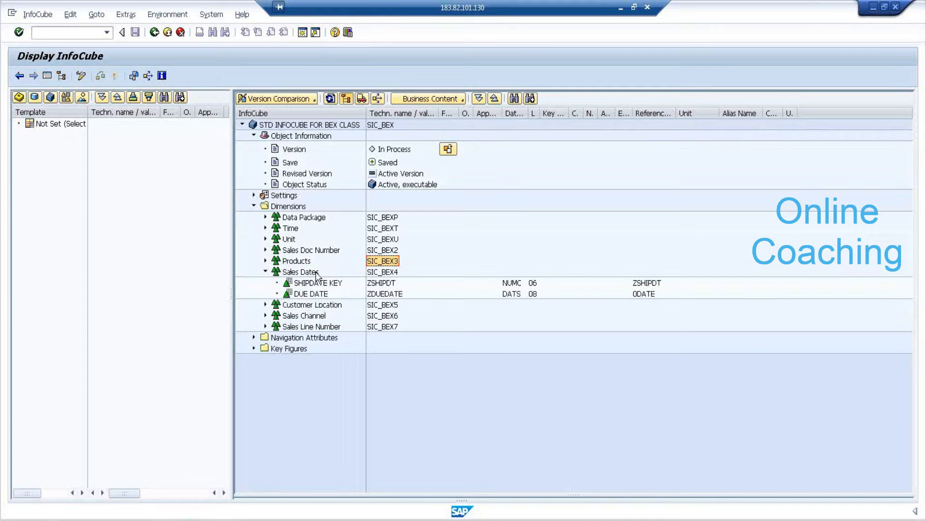
pyautogui.click(322, 285)
pyautogui.click(322, 295)
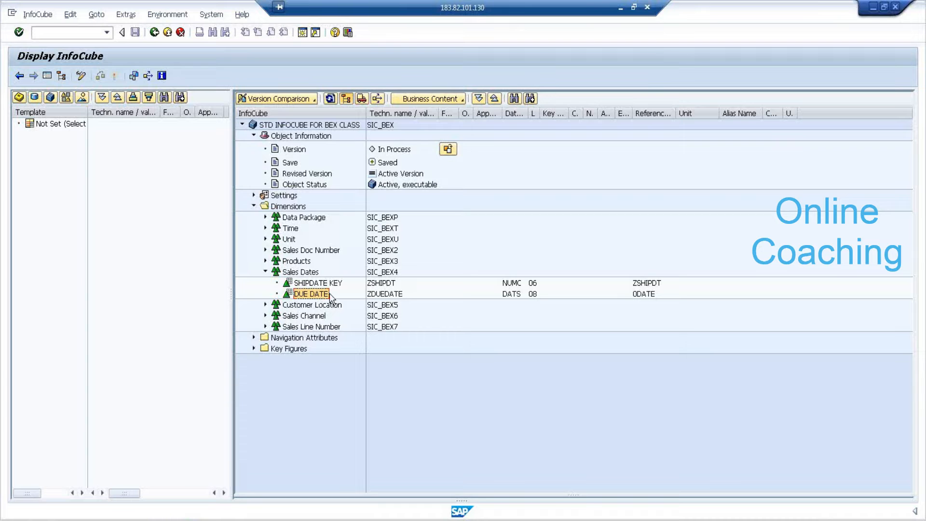
pyautogui.click(512, 284)
pyautogui.click(513, 293)
pyautogui.click(532, 283)
pyautogui.click(533, 294)
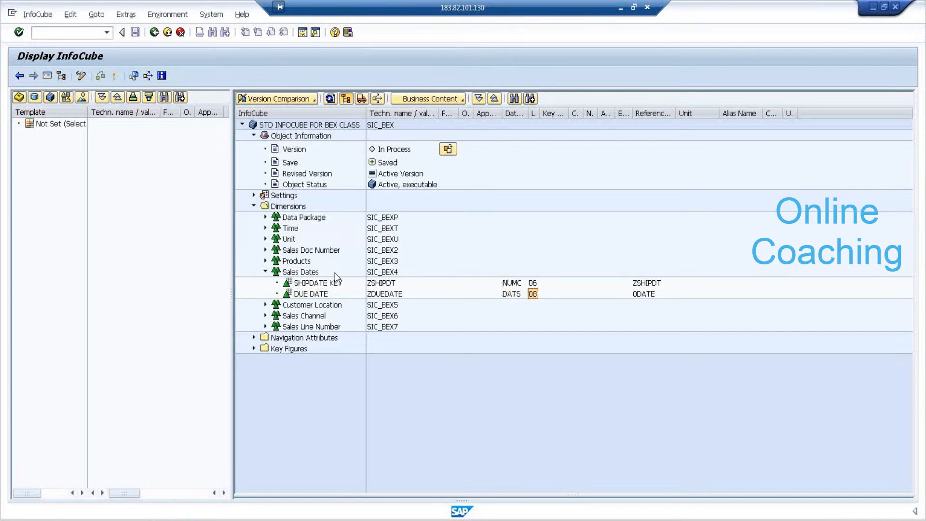
# - Reopen the Products and Sales Doc Number dimensions to check PRODUCT KEY's data type and SALES ORDER NO's data type and length
pyautogui.click(265, 261)
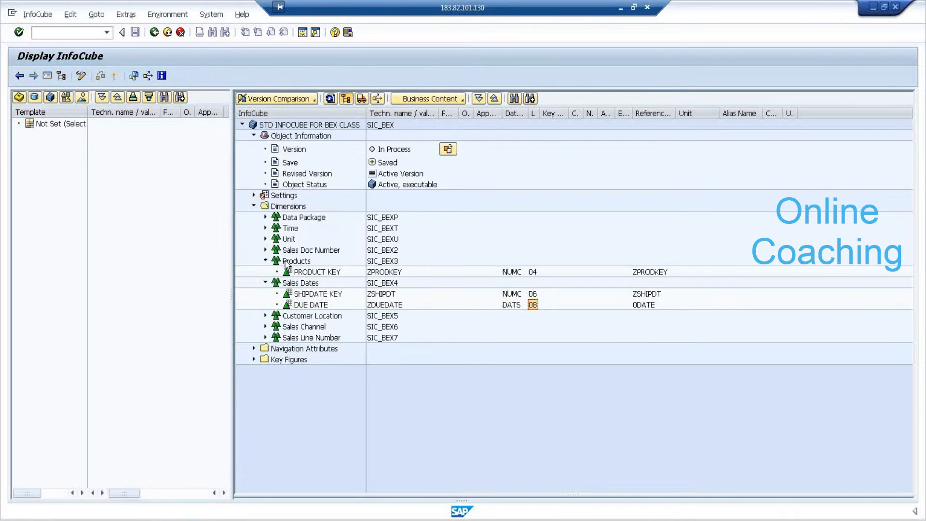
pyautogui.click(510, 273)
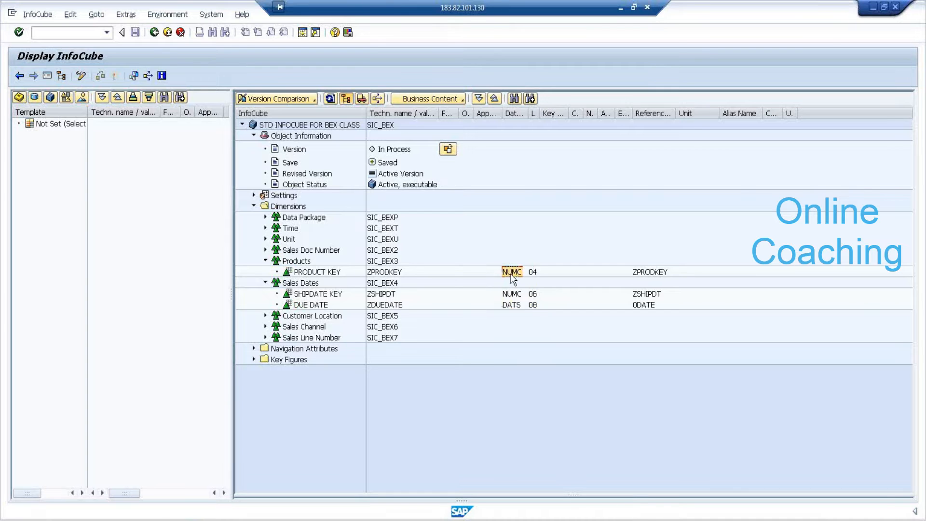
pyautogui.click(265, 250)
pyautogui.click(512, 262)
pyautogui.click(532, 262)
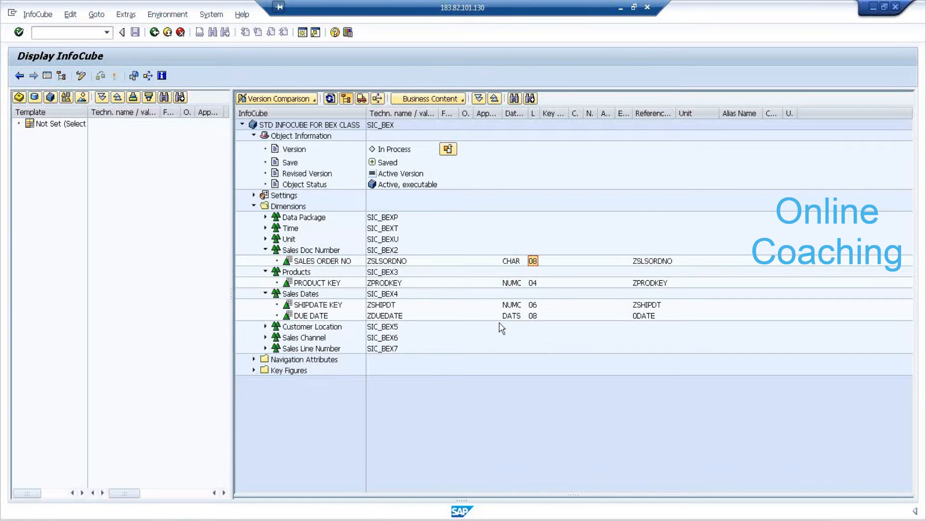
# - Expand the Customer Location dimension and examine the data types of CUSTOMERKEY and Geography Key
pyautogui.click(266, 326)
pyautogui.click(318, 338)
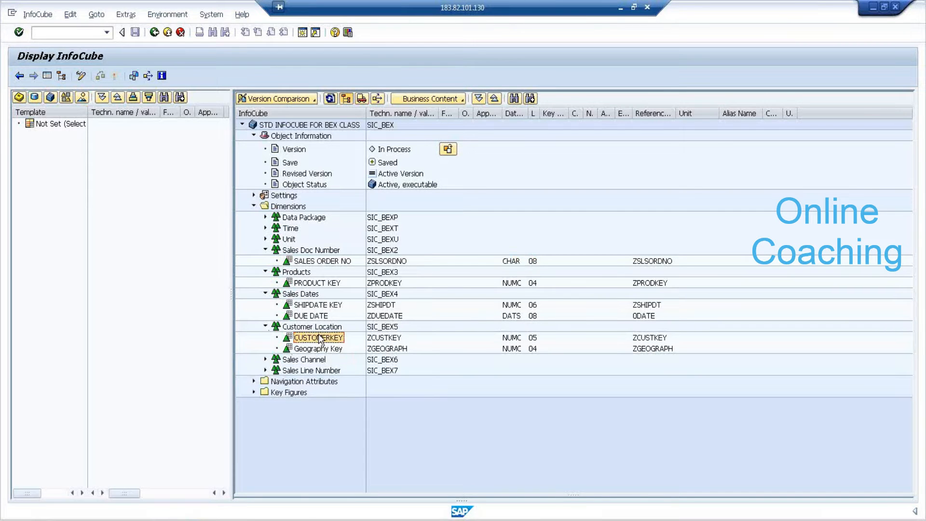
pyautogui.click(511, 338)
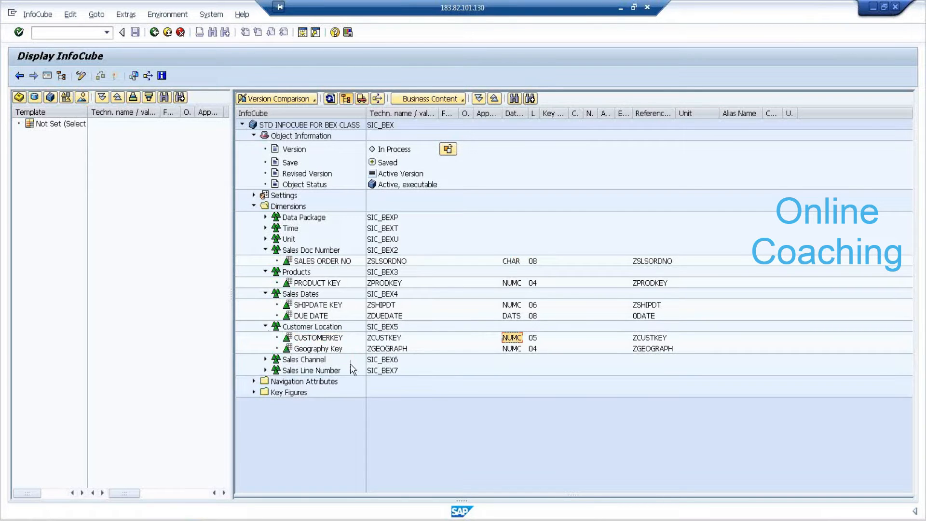
pyautogui.click(338, 349)
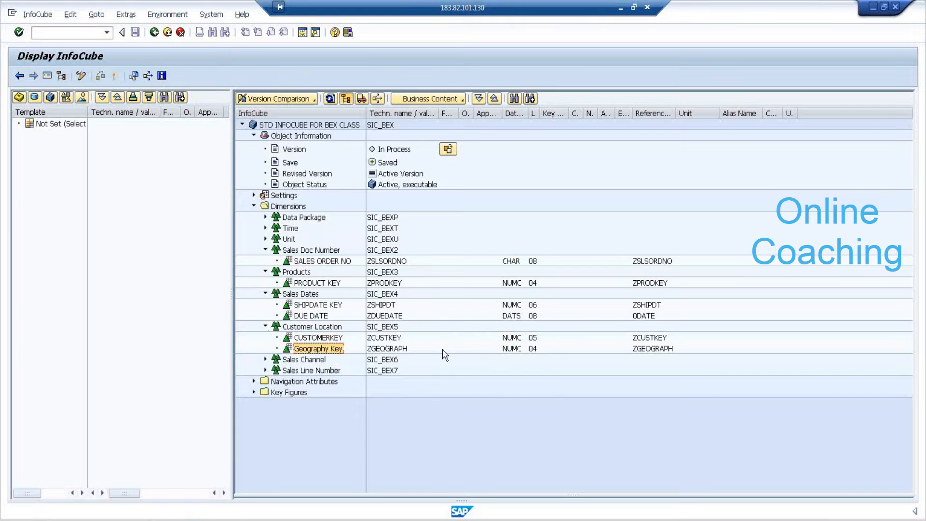
pyautogui.click(503, 348)
# - Expand the Sales Channel dimension and examine the data type and length of SALES CHANNEL CODE
pyautogui.click(265, 359)
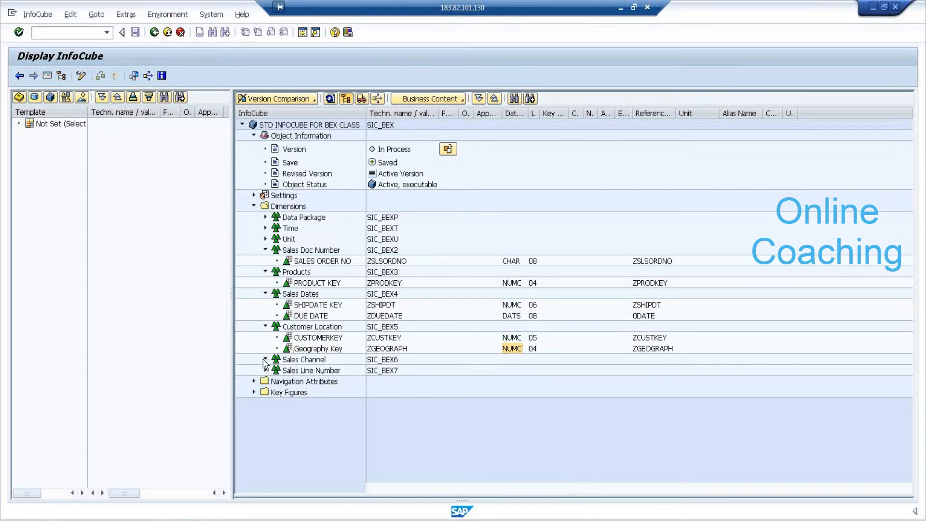
pyautogui.click(343, 372)
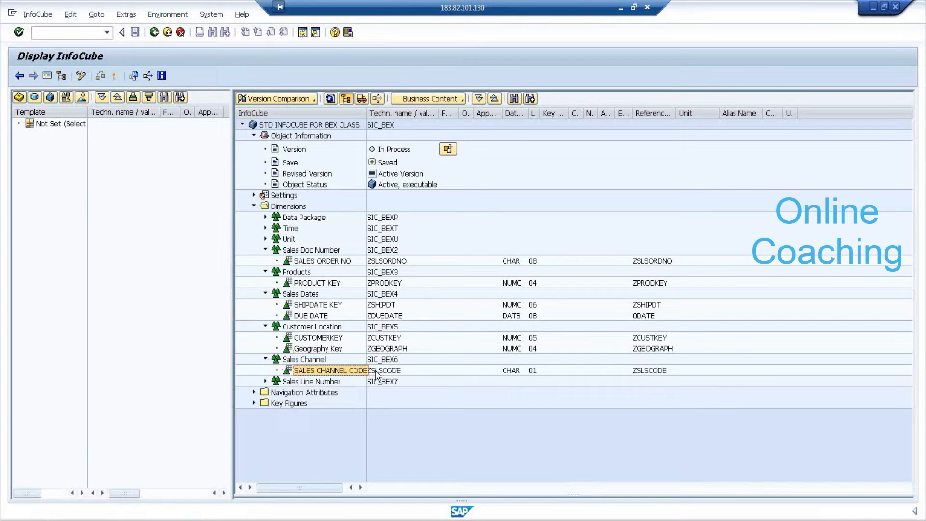
pyautogui.click(516, 371)
pyautogui.click(533, 371)
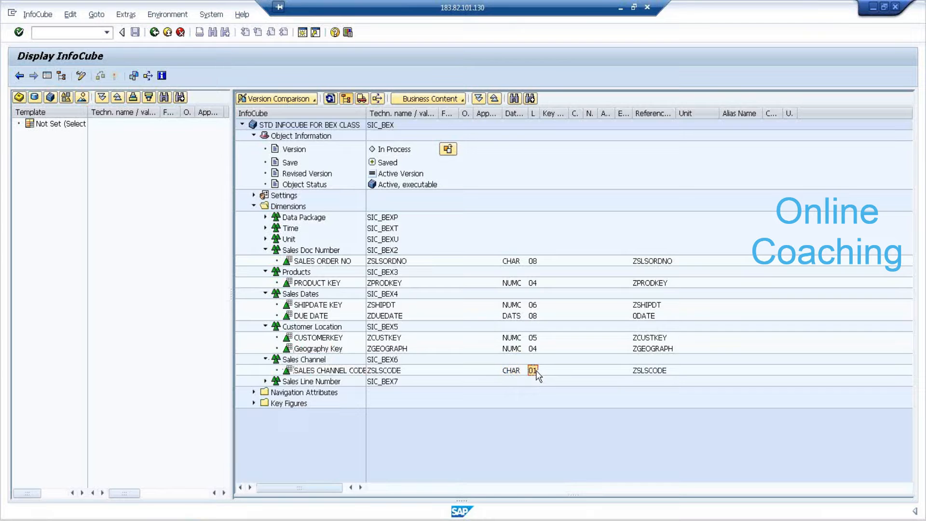
# - Expand the Sales Line Number dimension and examine the data type and length of SALES ITEM NO
pyautogui.click(265, 381)
pyautogui.click(321, 392)
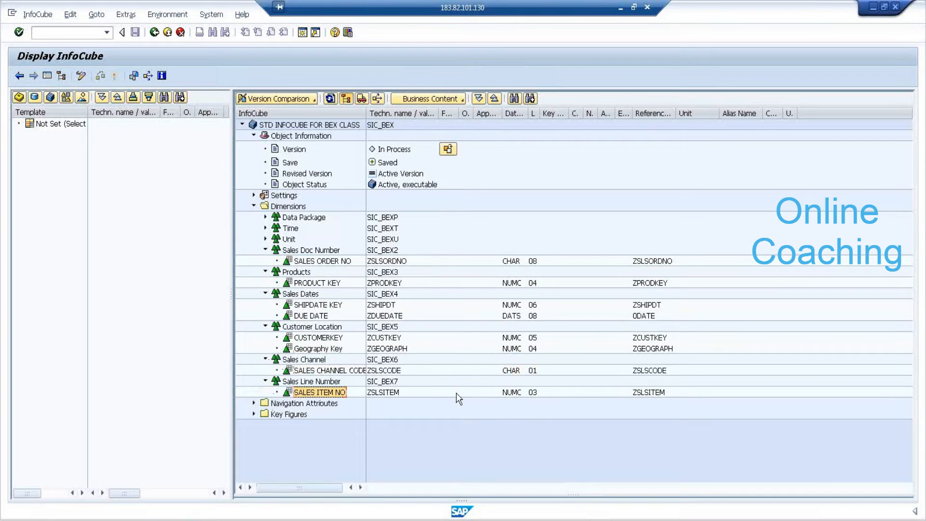
pyautogui.click(518, 391)
pyautogui.click(532, 391)
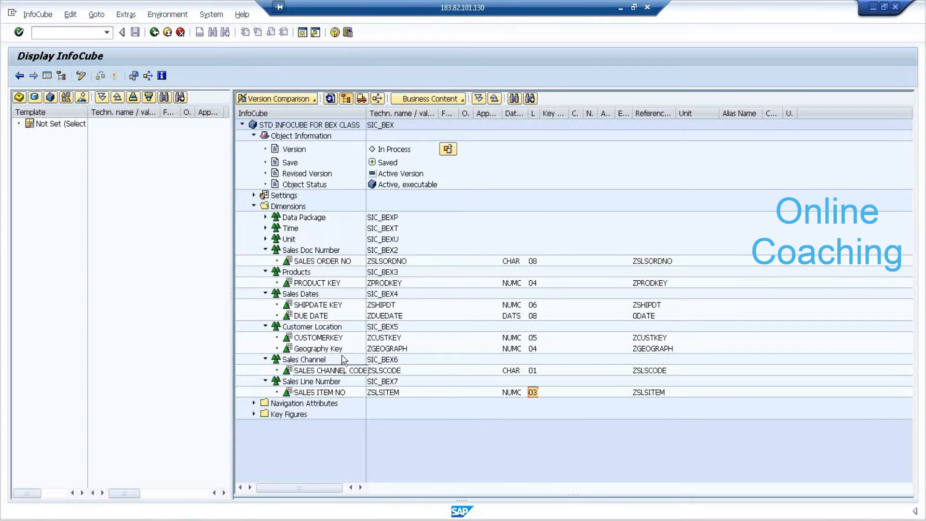
# - Collapse the six expanded dimensions from Sales Doc Number through Sales Line Number
pyautogui.click(265, 249)
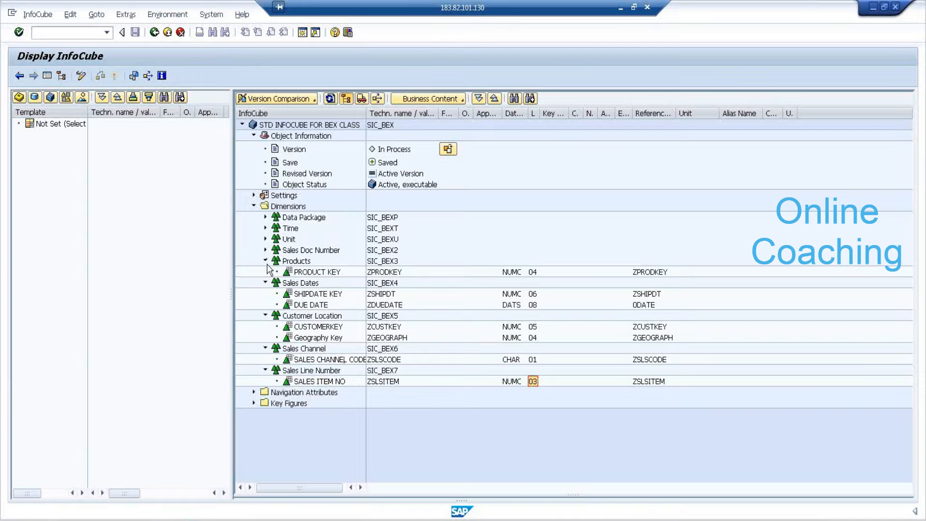
pyautogui.click(265, 261)
pyautogui.click(265, 271)
pyautogui.click(265, 282)
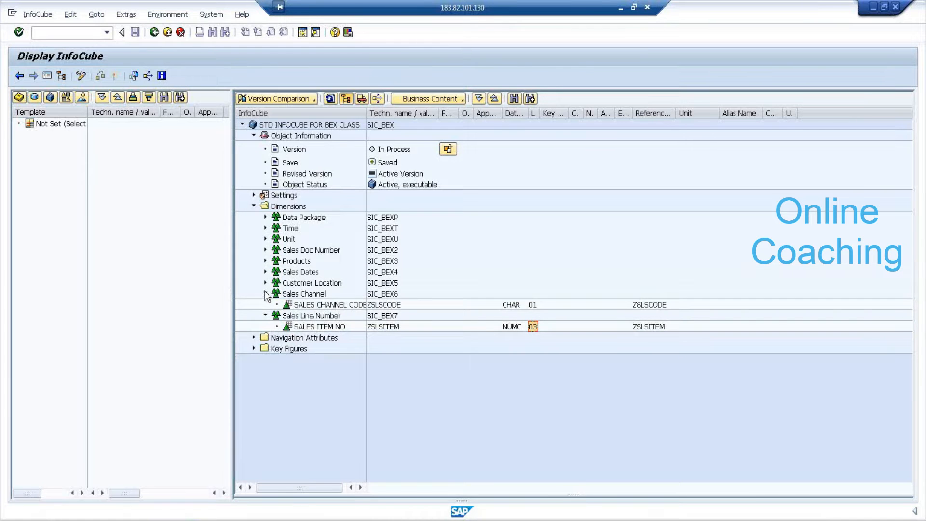
pyautogui.click(265, 293)
pyautogui.click(265, 304)
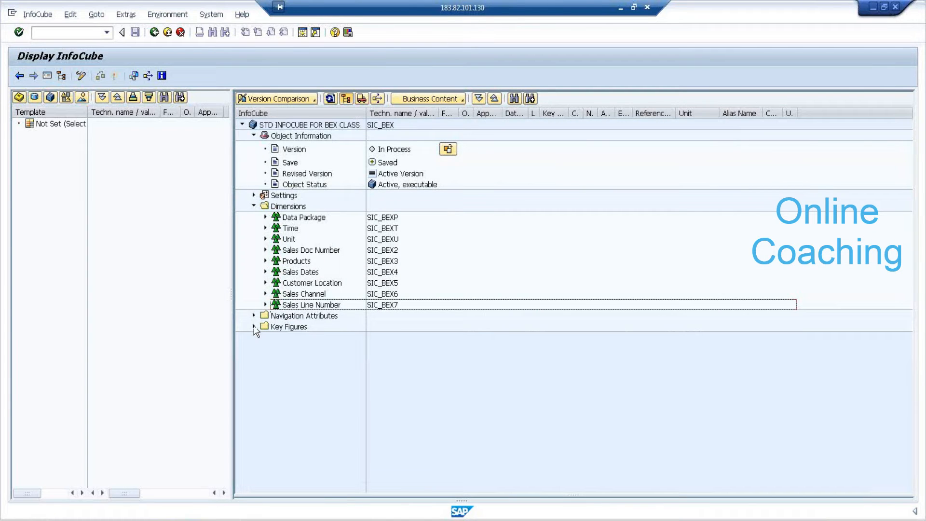
# - Expand the cube's Key Figures and examine the data type and unit of DISCOUNT AMOUNT and EXTENDED AMOUNT
pyautogui.click(254, 326)
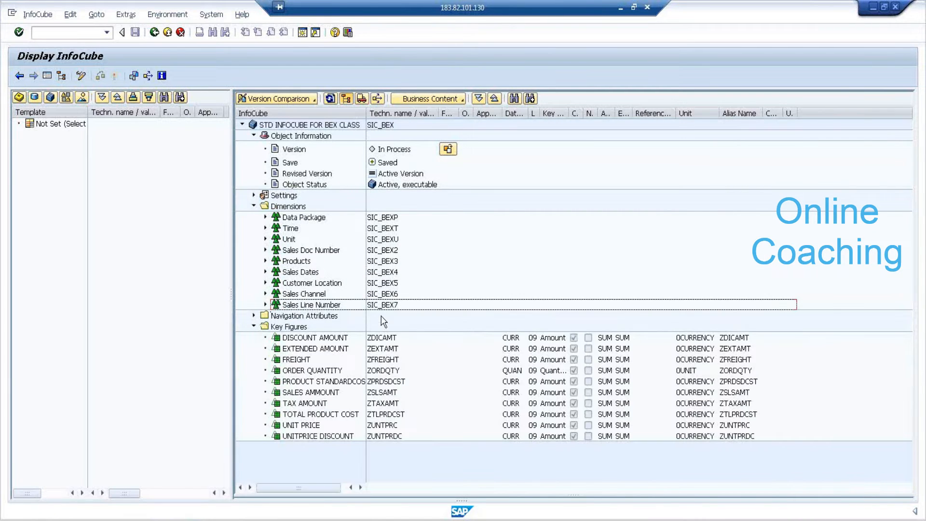
pyautogui.click(333, 340)
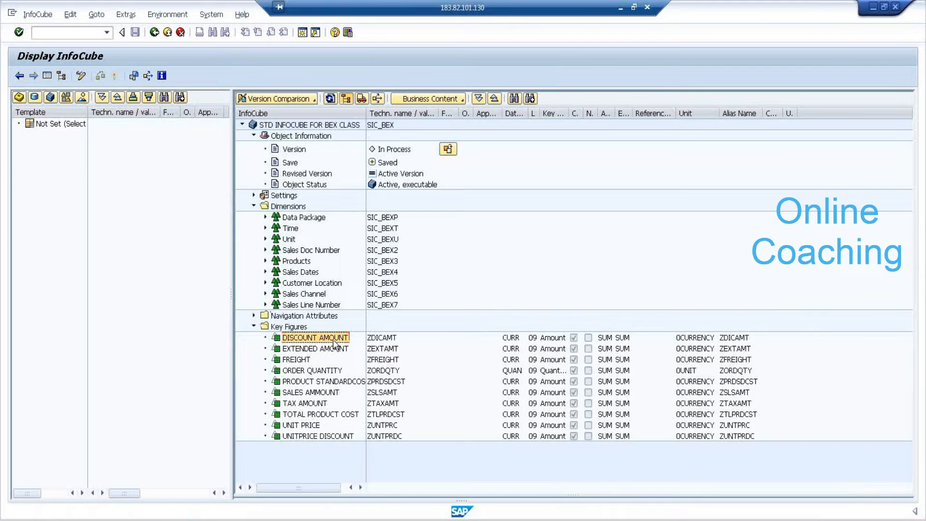
pyautogui.click(511, 338)
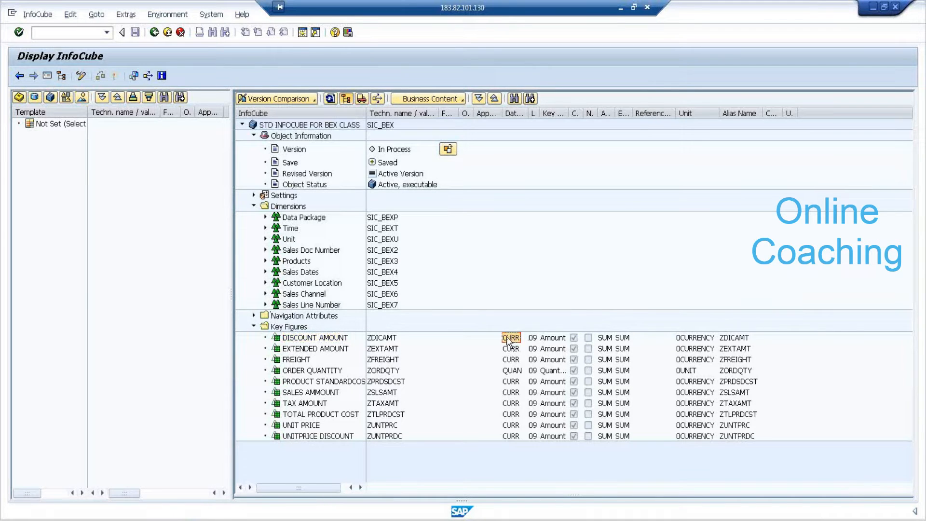
pyautogui.click(699, 338)
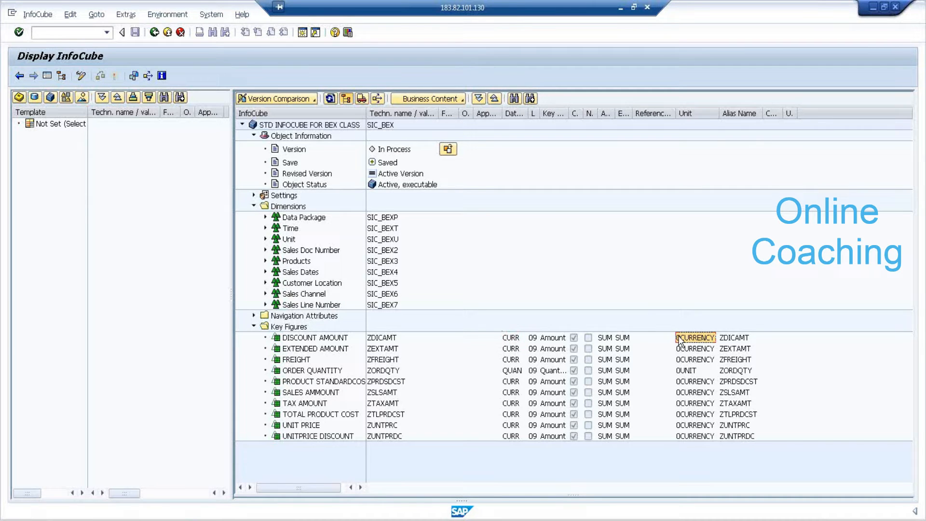
pyautogui.click(322, 348)
pyautogui.click(510, 348)
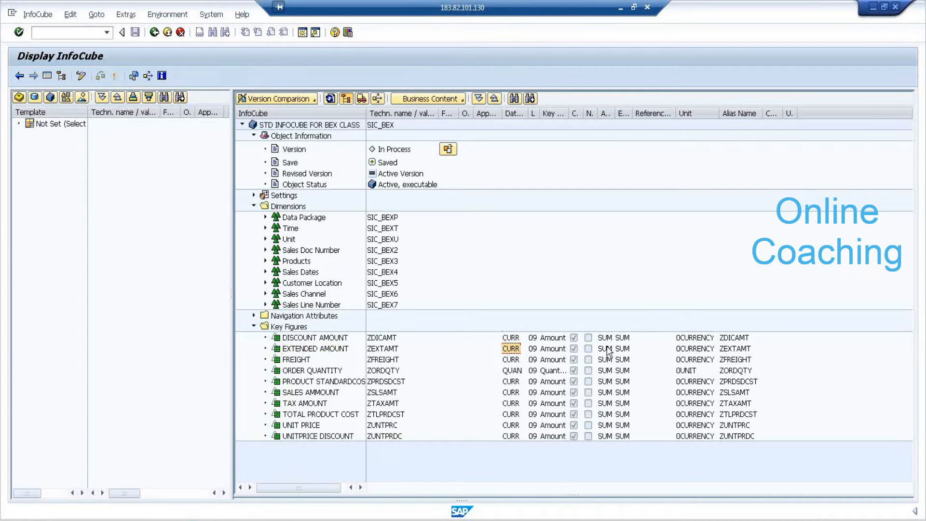
pyautogui.click(690, 348)
# - Examine the data type and unit of the ORDER QUANTITY key figure and compare them with those of DISCOUNT AMOUNT
pyautogui.click(311, 370)
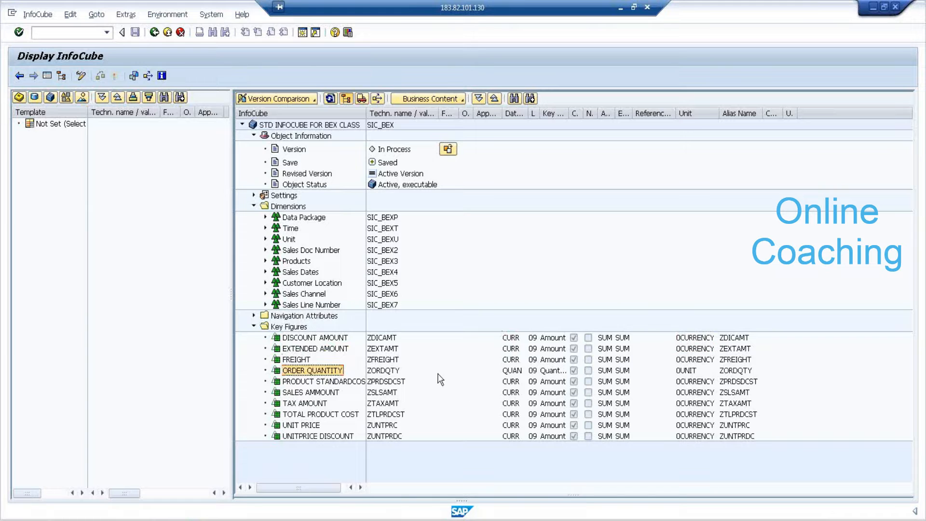
pyautogui.click(511, 370)
pyautogui.click(684, 370)
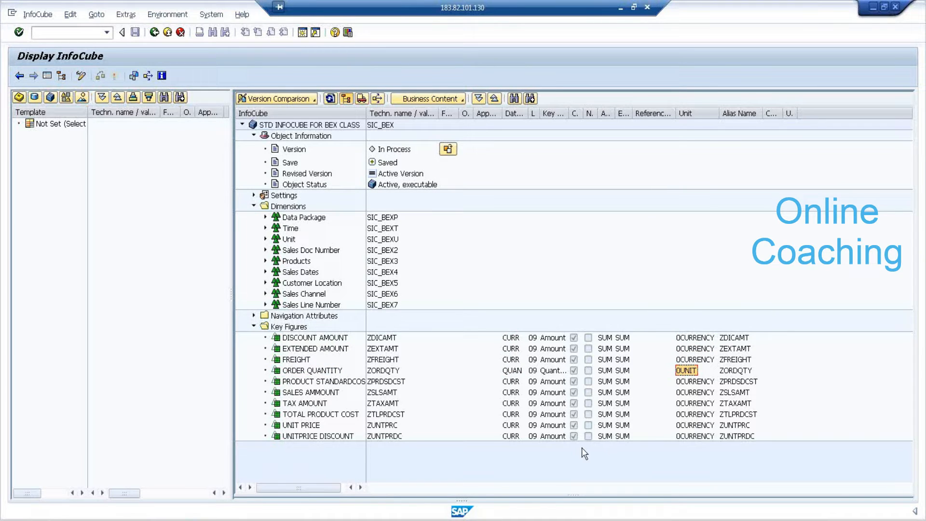
pyautogui.click(510, 338)
pyautogui.click(698, 339)
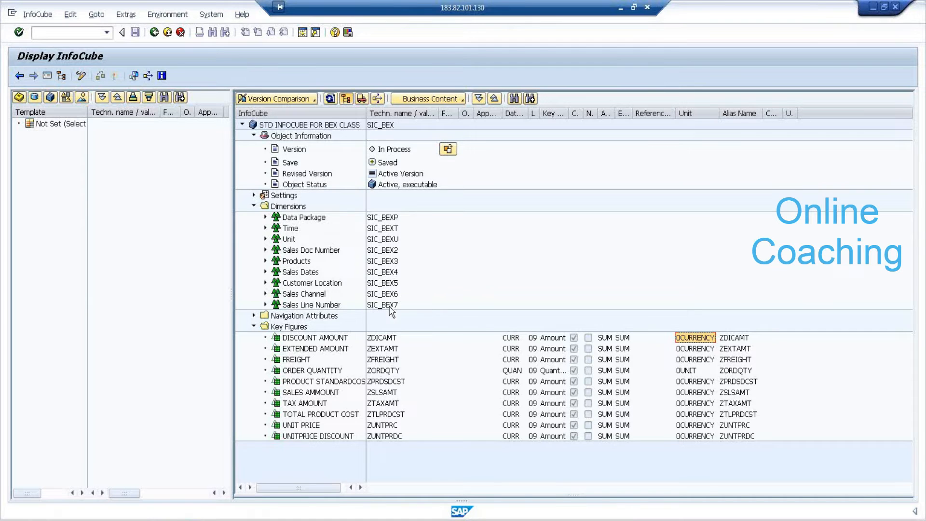
# - Collapse the key figures, leaving the InfoCube display, and switch to the new query in BEx Query Designer
pyautogui.doubleClick(260, 326)
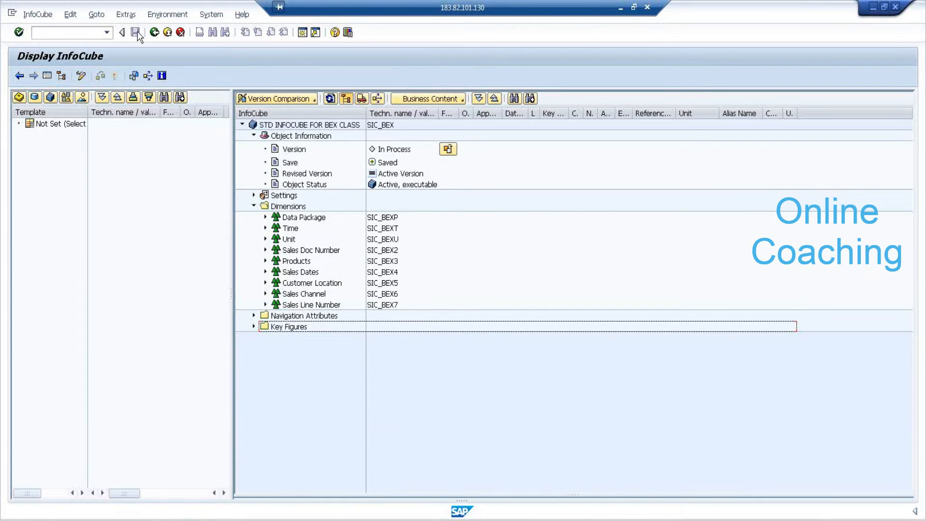
pyautogui.click(154, 33)
pyautogui.moveTo(197, 518)
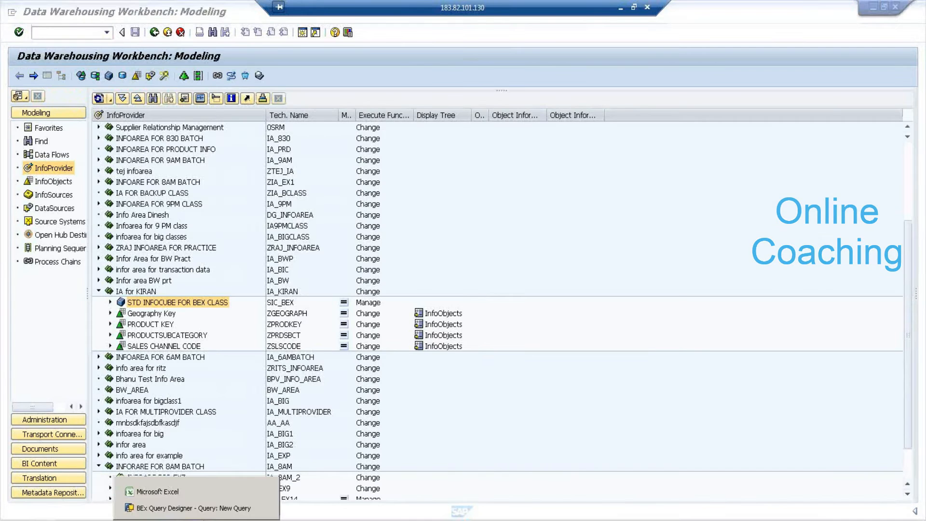
pyautogui.click(232, 508)
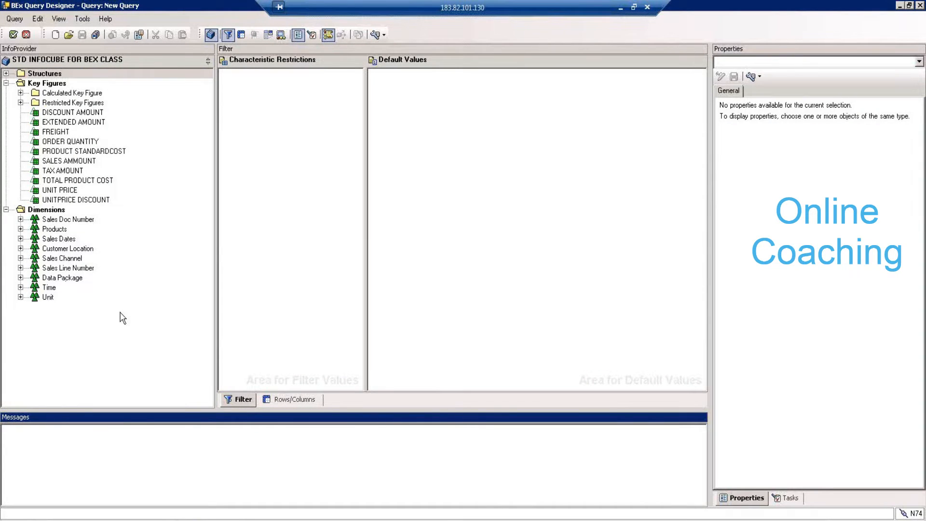
# - In the Rows/Columns layout, place Calendar year from the Time dimension in Rows and the SALES AMMOUNT key figure in Columns
pyautogui.click(291, 401)
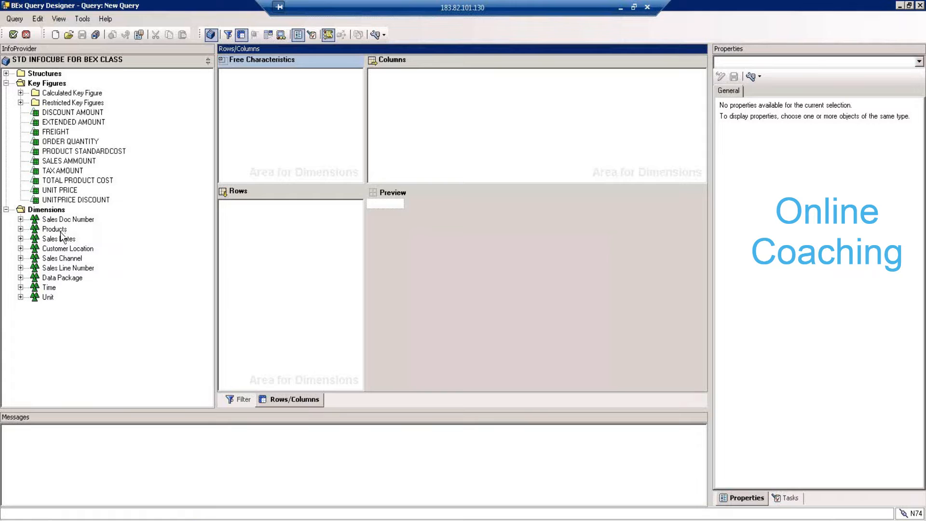
pyautogui.click(476, 125)
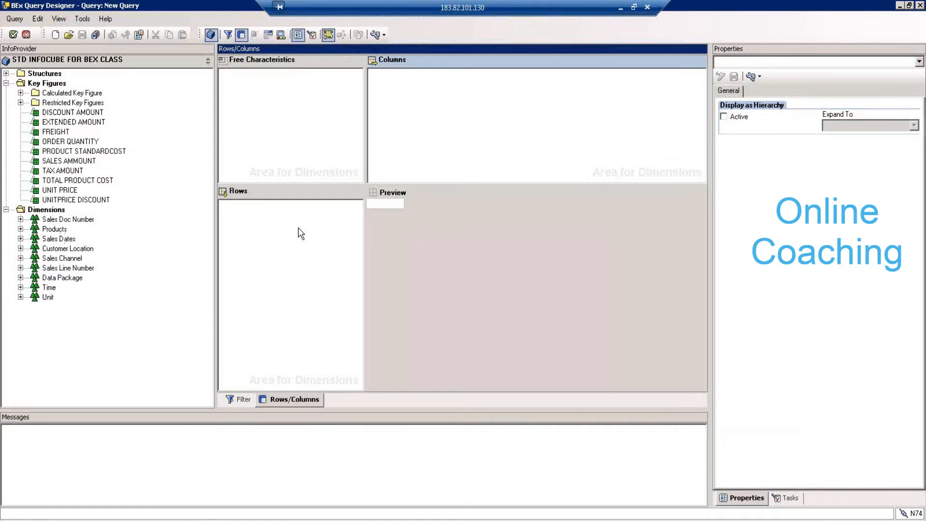
pyautogui.click(281, 241)
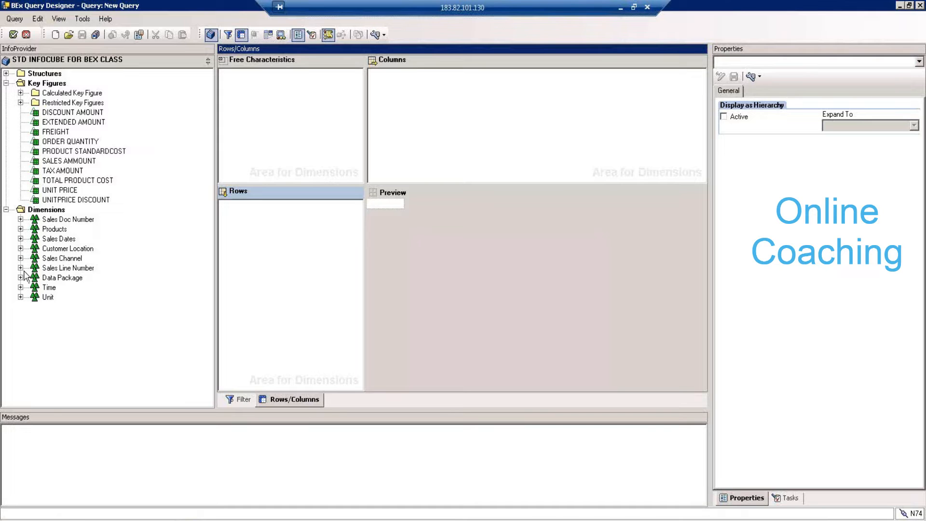
pyautogui.click(20, 287)
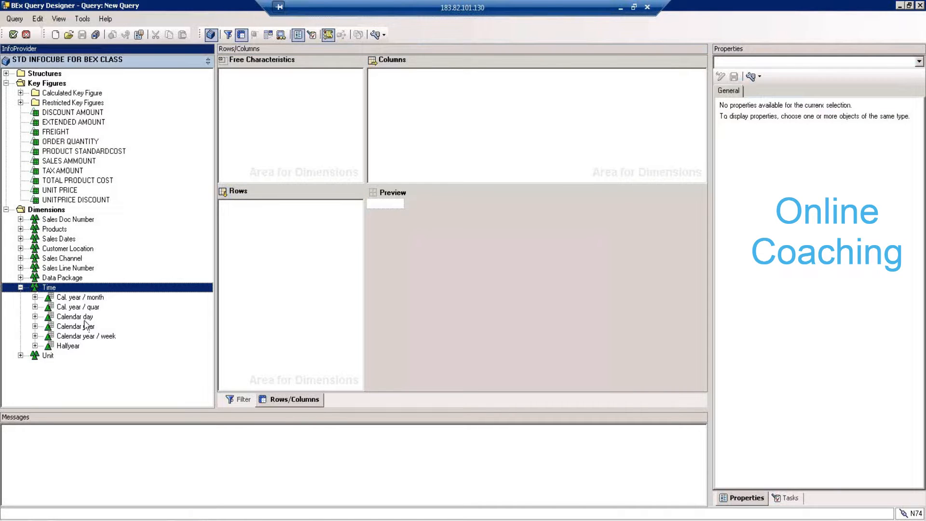
pyautogui.moveTo(88, 327); pyautogui.dragTo(307, 240)
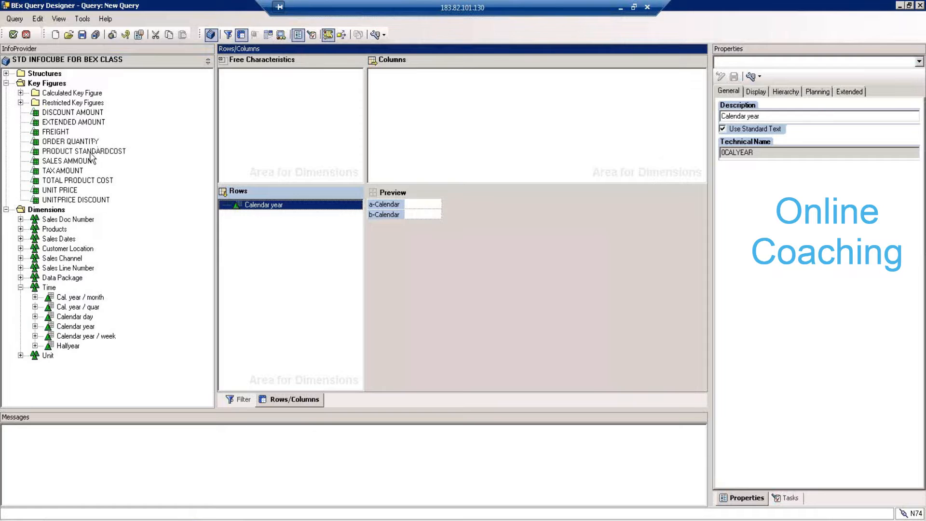
pyautogui.moveTo(91, 160); pyautogui.dragTo(425, 120)
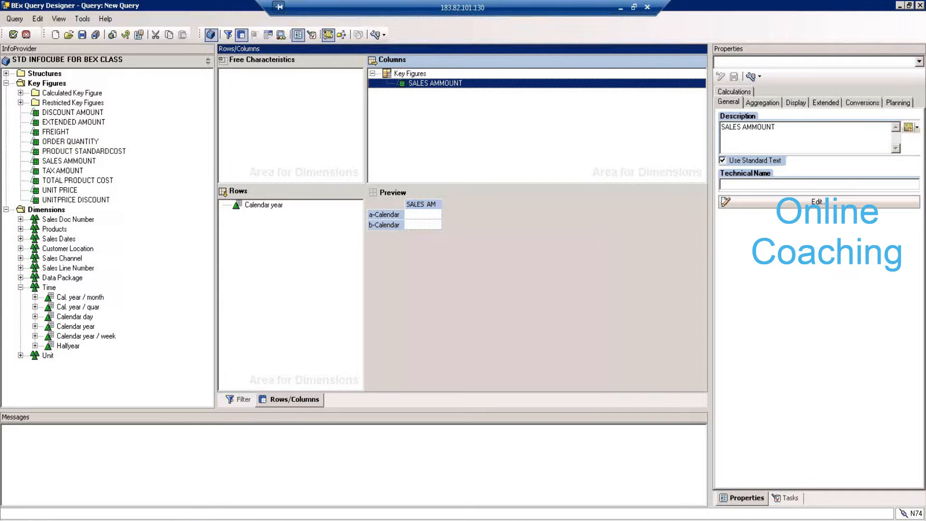
pyautogui.click(167, 520)
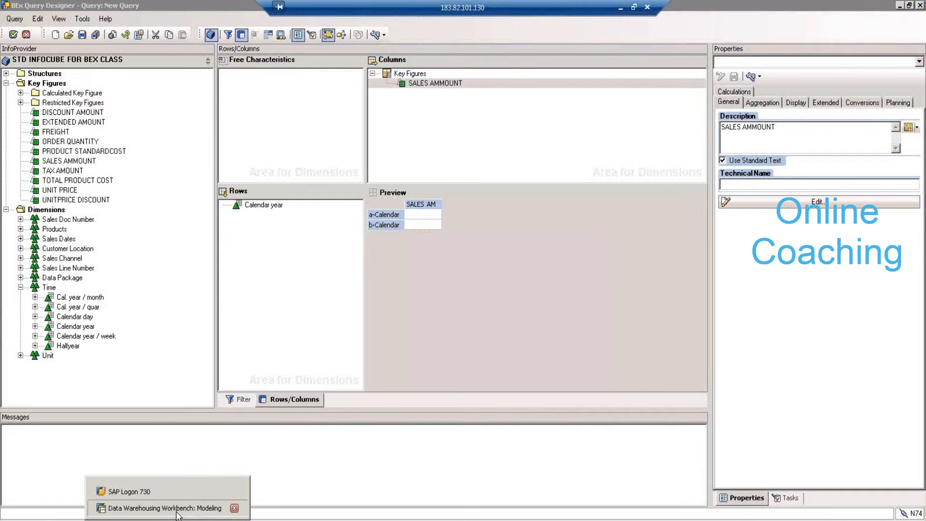
pyautogui.click(176, 513)
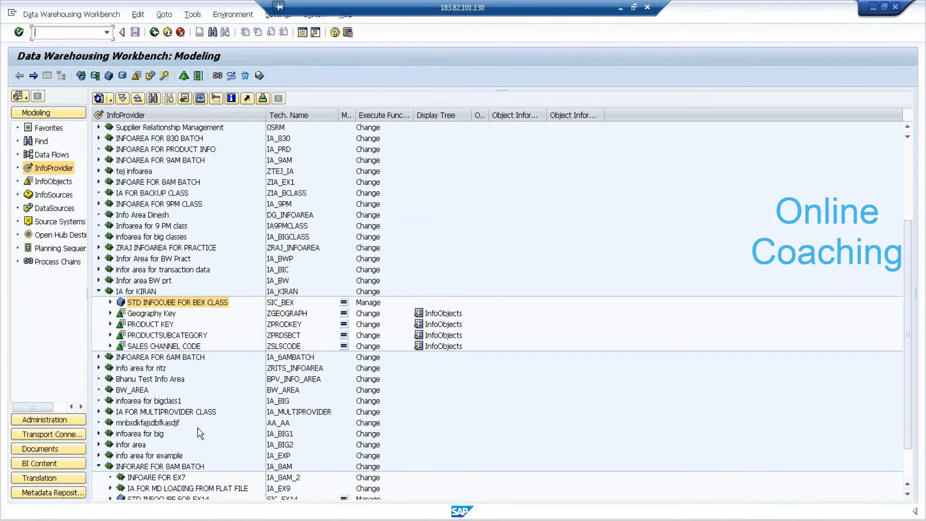
pyautogui.click(196, 520)
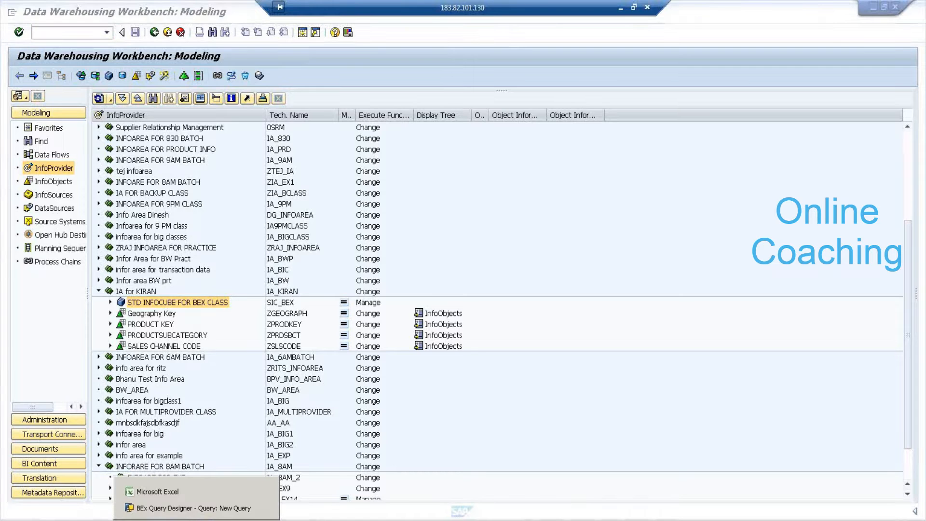
pyautogui.click(263, 508)
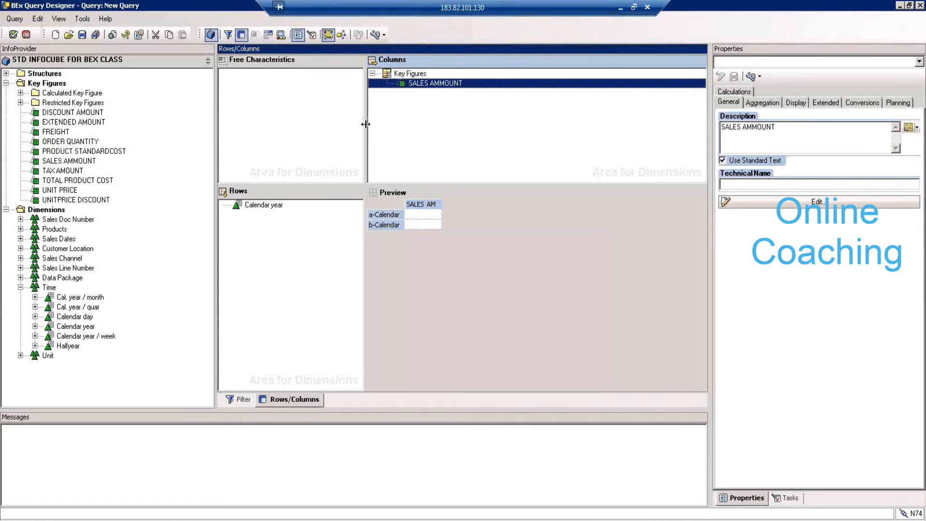
# - Save the query with REP_7AM as both its description and its technical name
pyautogui.click(280, 206)
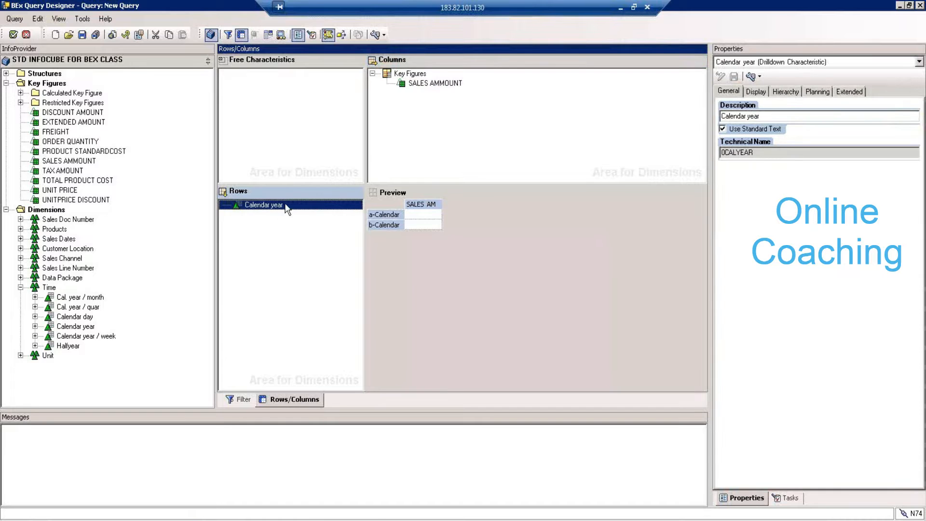
pyautogui.click(444, 84)
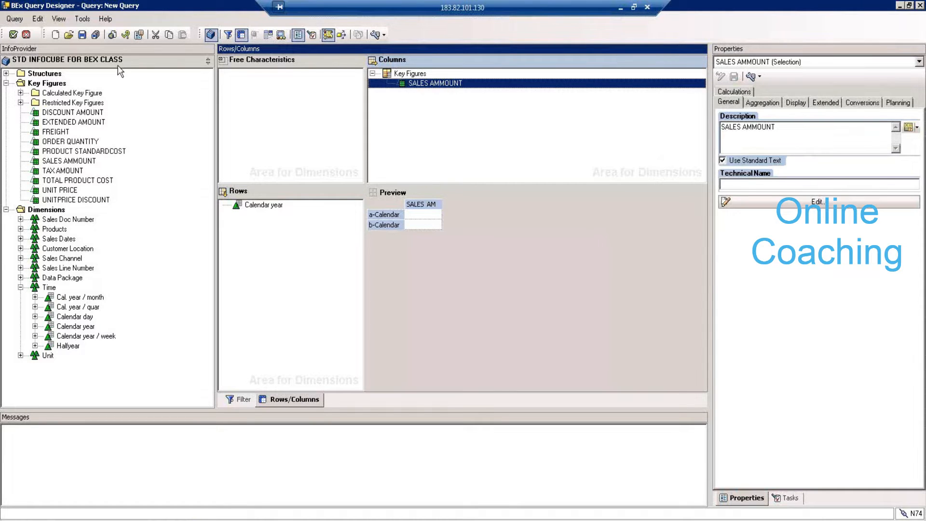
pyautogui.click(82, 34)
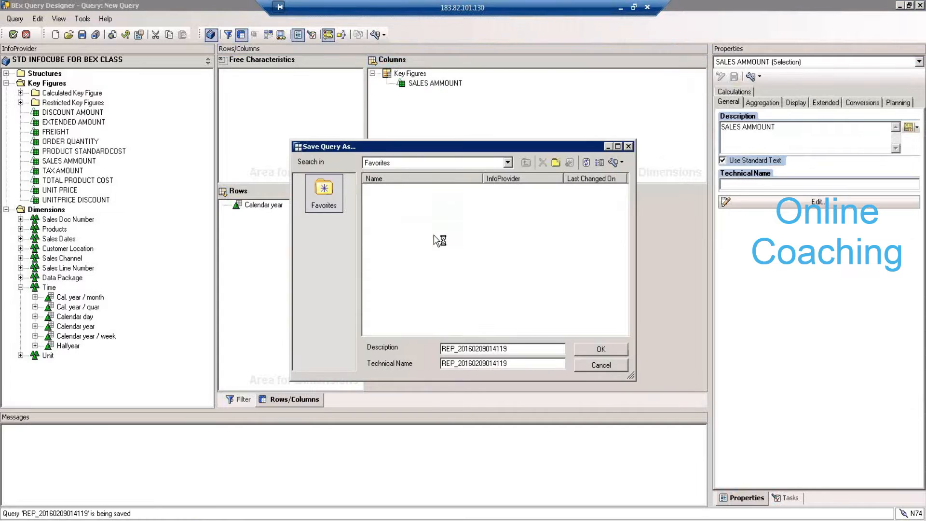
pyautogui.moveTo(458, 350); pyautogui.dragTo(511, 350)
pyautogui.write('7')
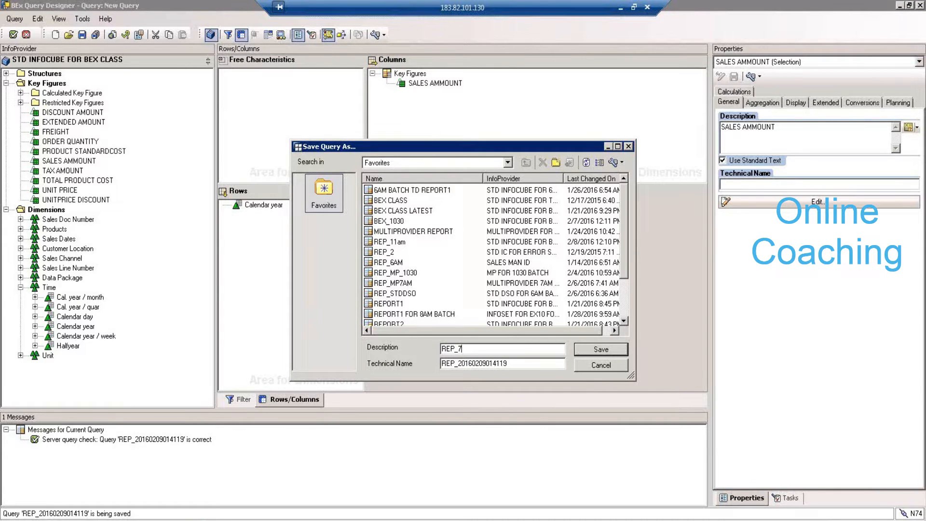
pyautogui.write('AM')
pyautogui.moveTo(481, 348); pyautogui.dragTo(436, 349)
pyautogui.hotkey('ctrl', 'c')
pyautogui.click(522, 363)
pyautogui.moveTo(522, 363); pyautogui.dragTo(422, 365)
pyautogui.hotkey('ctrl', 'v')
pyautogui.click(590, 351)
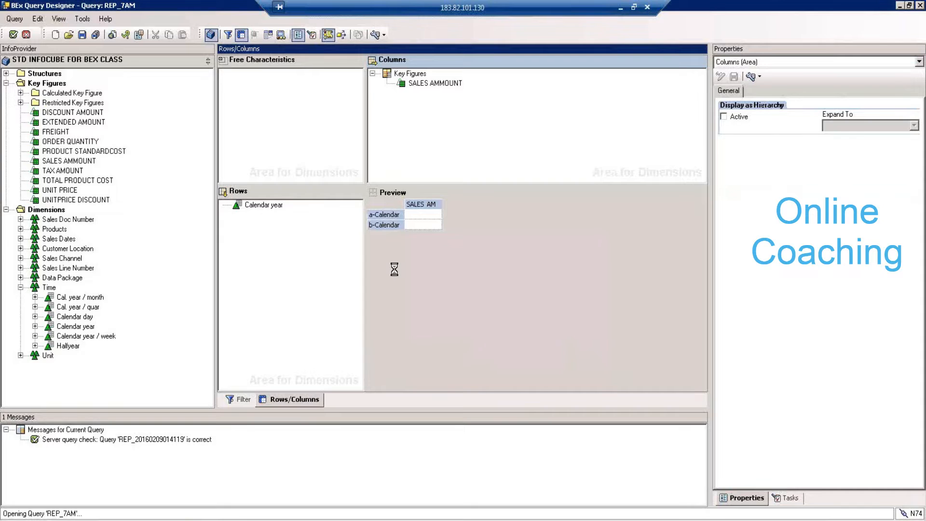
# - Try to execute the saved query in the web browser and close the browser window
pyautogui.click(248, 128)
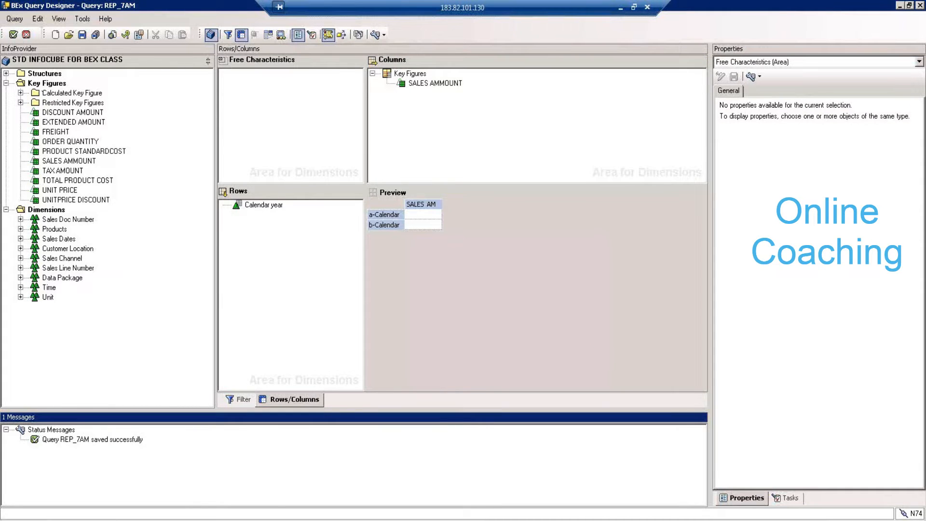
pyautogui.click(112, 36)
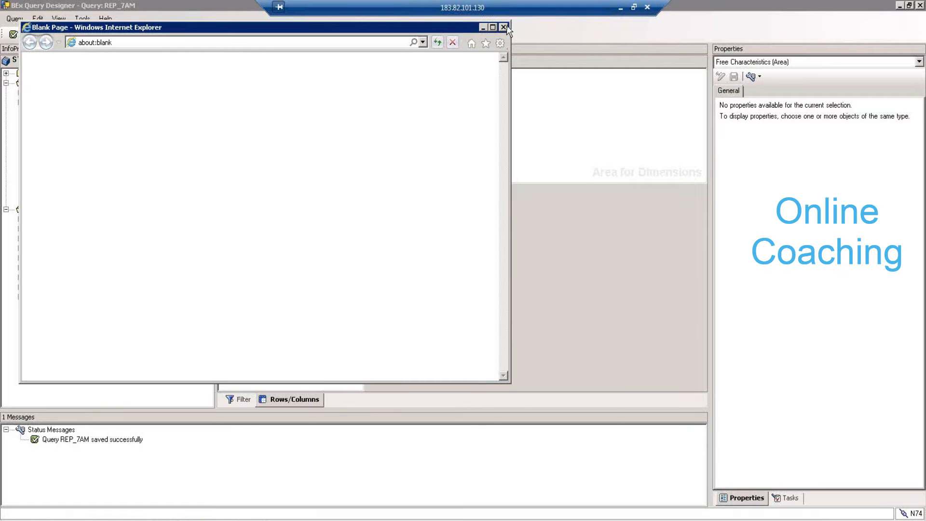
pyautogui.click(505, 26)
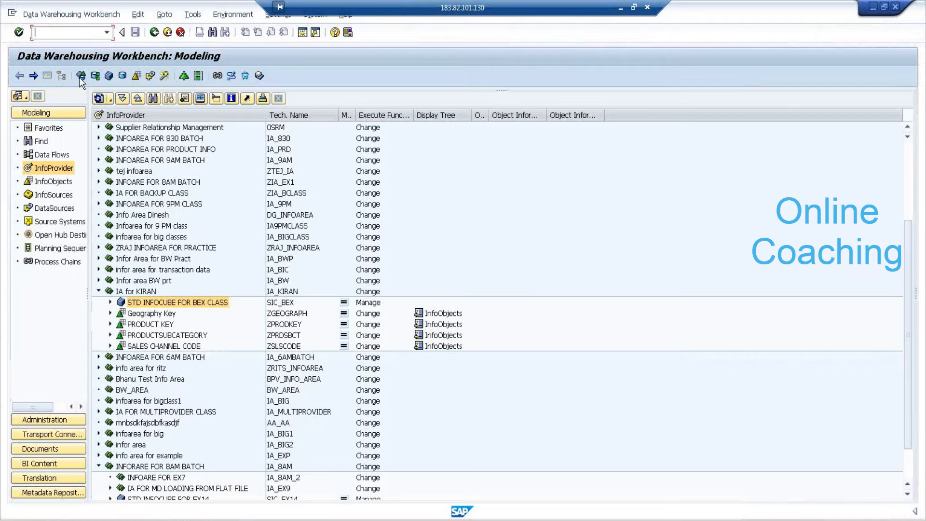
# - Switch to the Data Warehousing Workbench session in SAP, leave the current transaction and open the Query Monitor with transaction RSRT
pyautogui.click(197, 508)
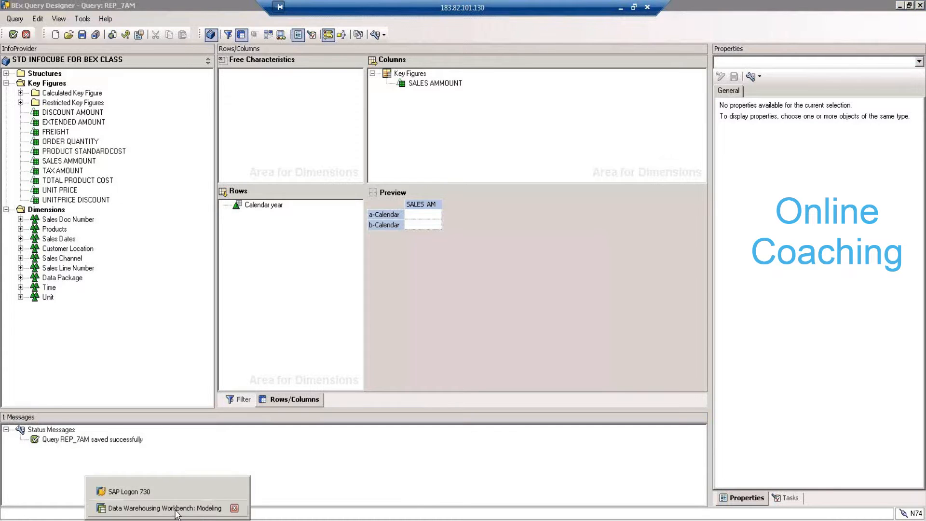
pyautogui.click(178, 508)
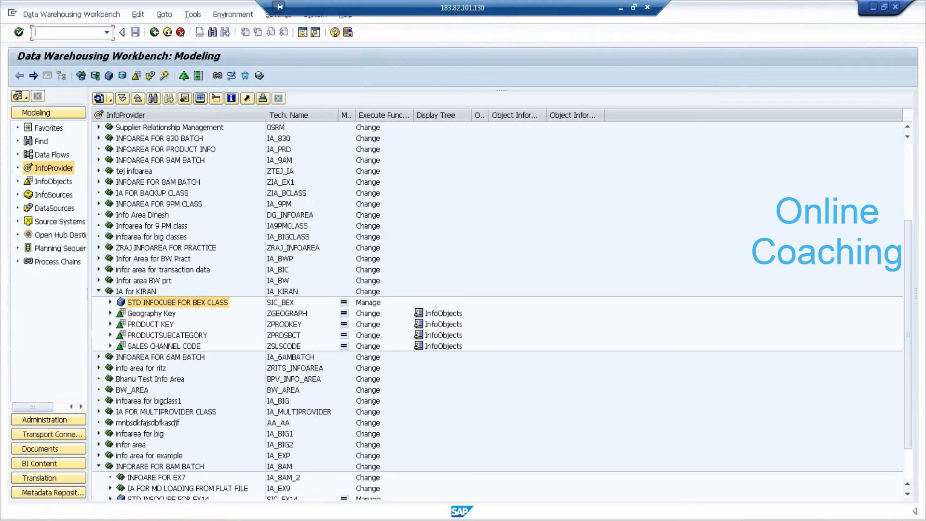
pyautogui.write('/n')
pyautogui.press('Return')
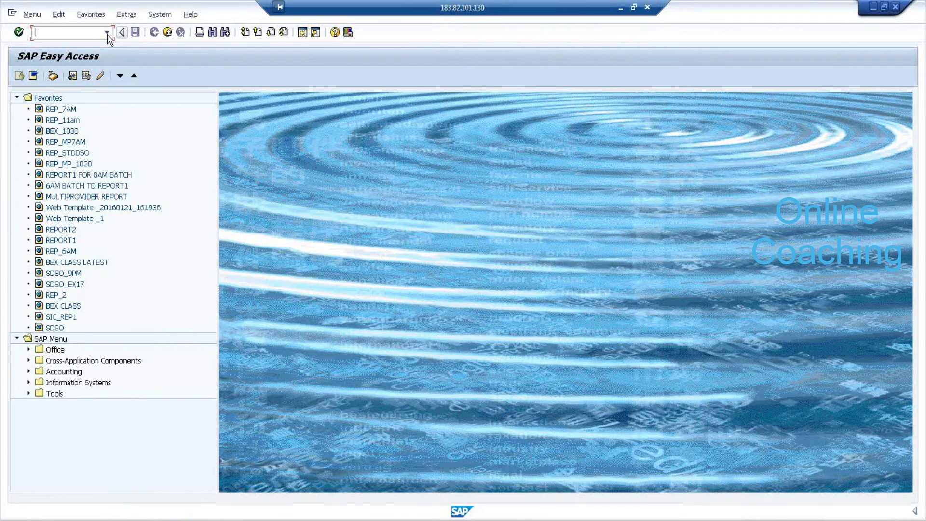
pyautogui.write('RSRT')
pyautogui.press('Return')
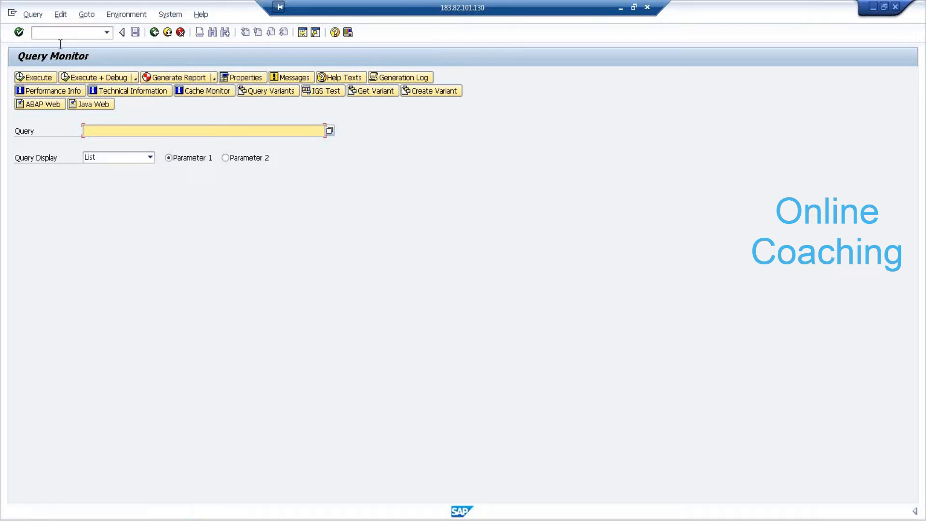
# - Execute query REP_7AM in the Query Monitor with HTML as the query display, dismissing the Internet Explorer security dialog
pyautogui.click(116, 131)
pyautogui.write('REP')
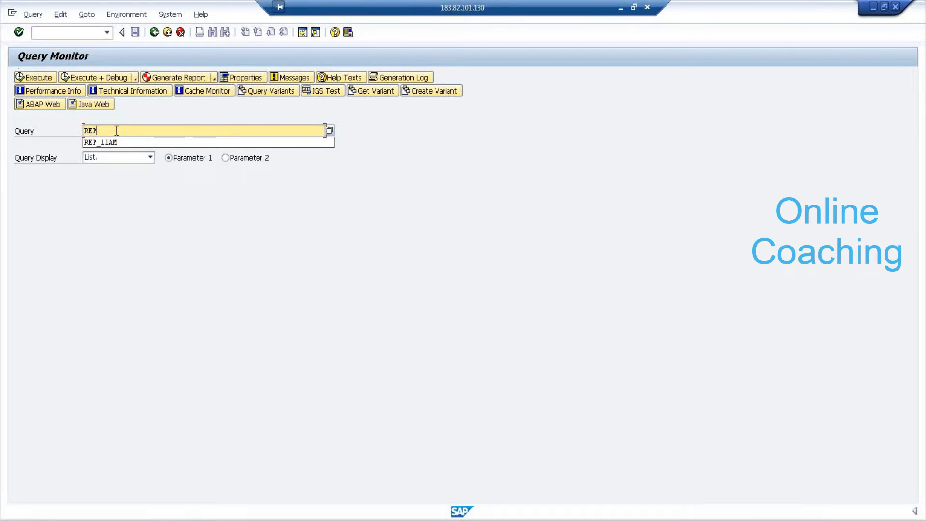
pyautogui.write('_7AM')
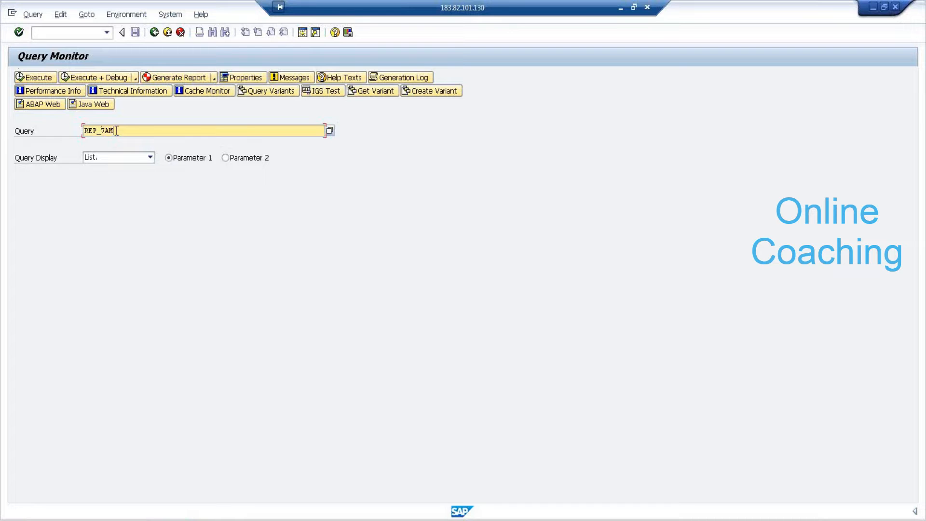
pyautogui.press('Return')
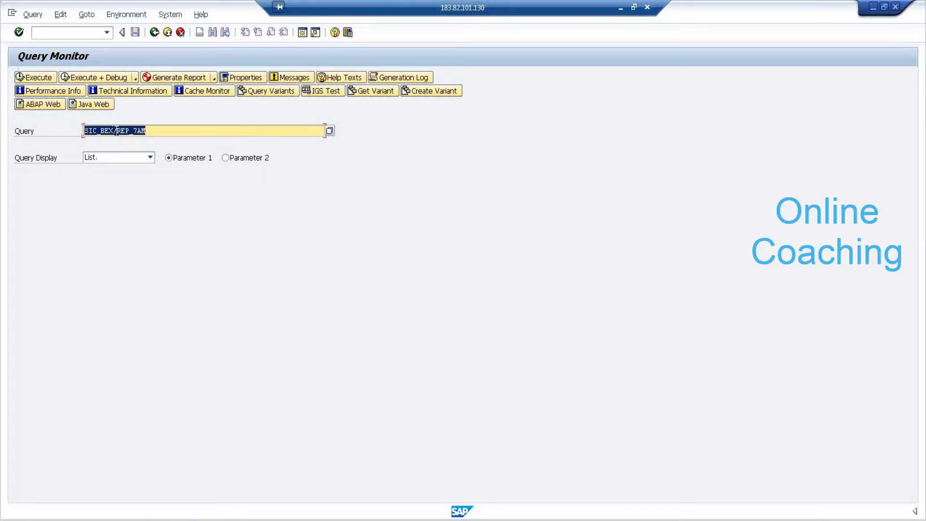
pyautogui.click(112, 158)
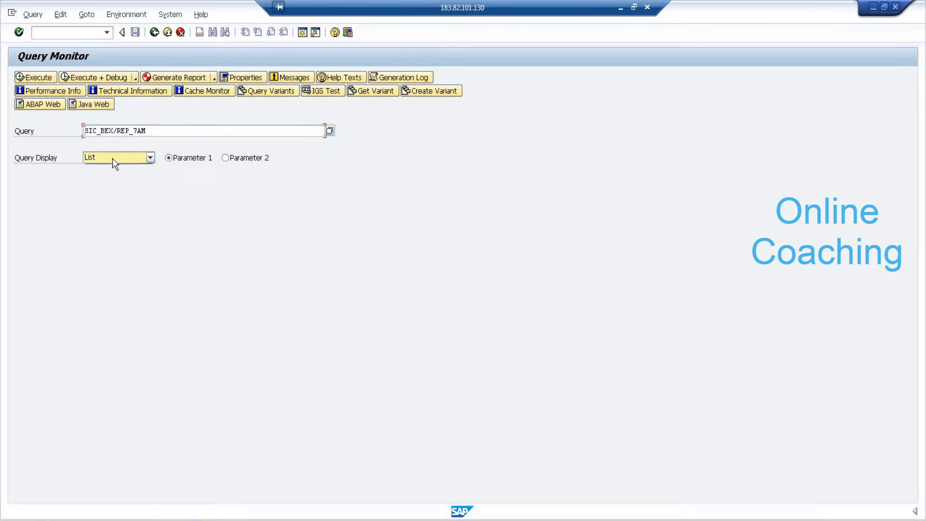
pyautogui.click(112, 158)
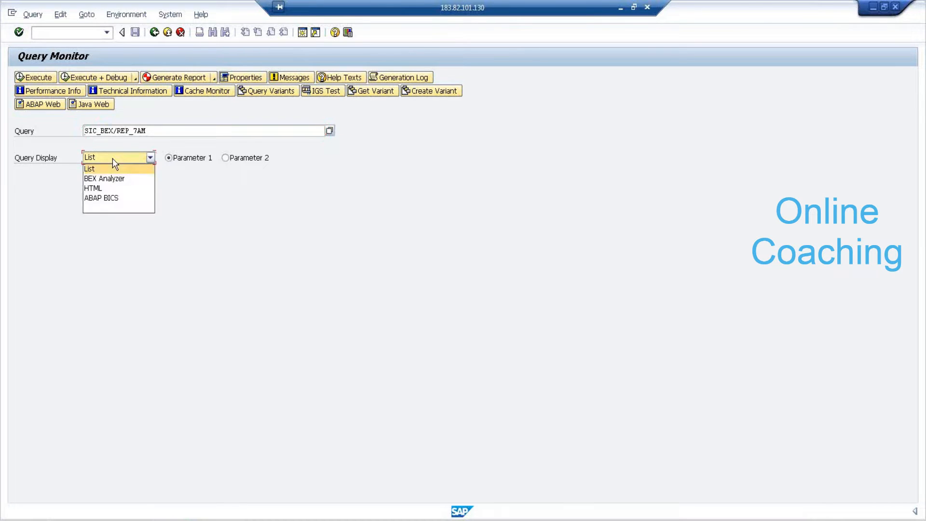
pyautogui.click(120, 192)
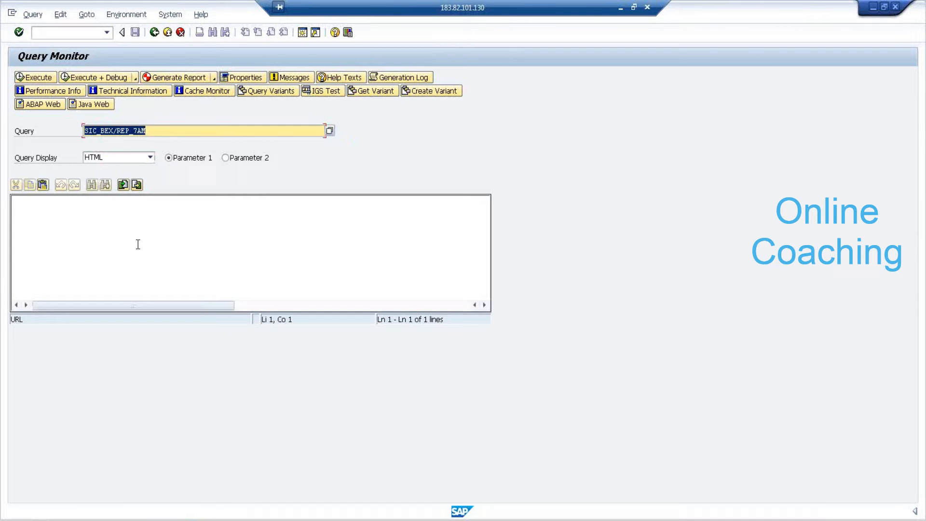
pyautogui.click(48, 76)
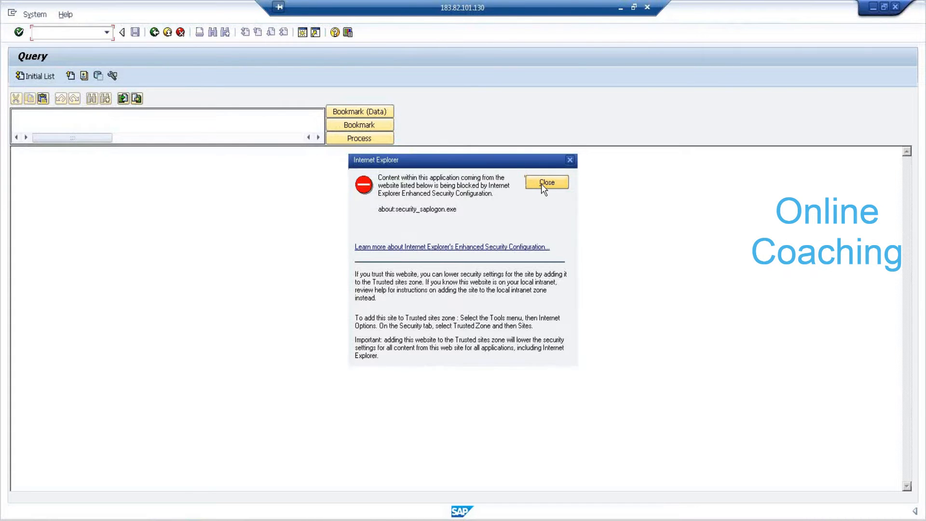
pyautogui.click(541, 184)
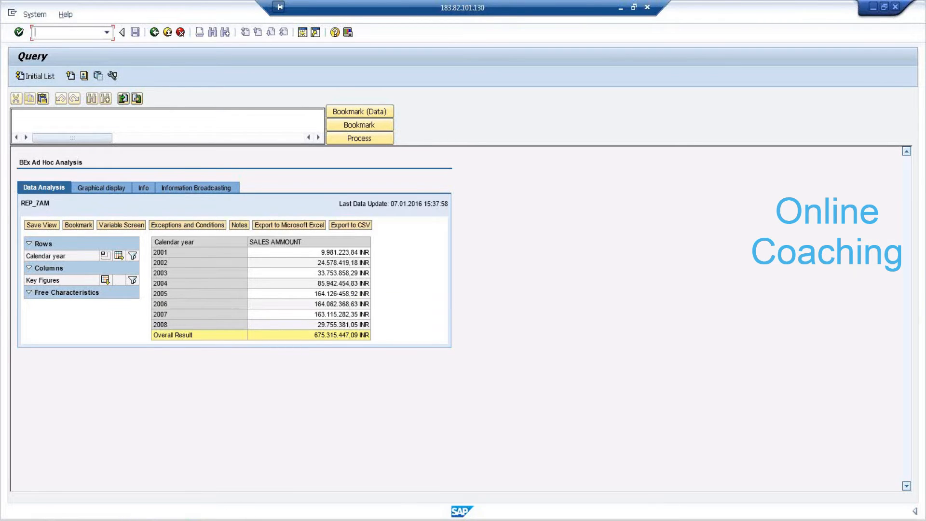
# - Open transaction RSA11 in a new SAP session and start Display Data for the InfoCube STD INFOCUBE FOR BEX CLASS
pyautogui.click(168, 520)
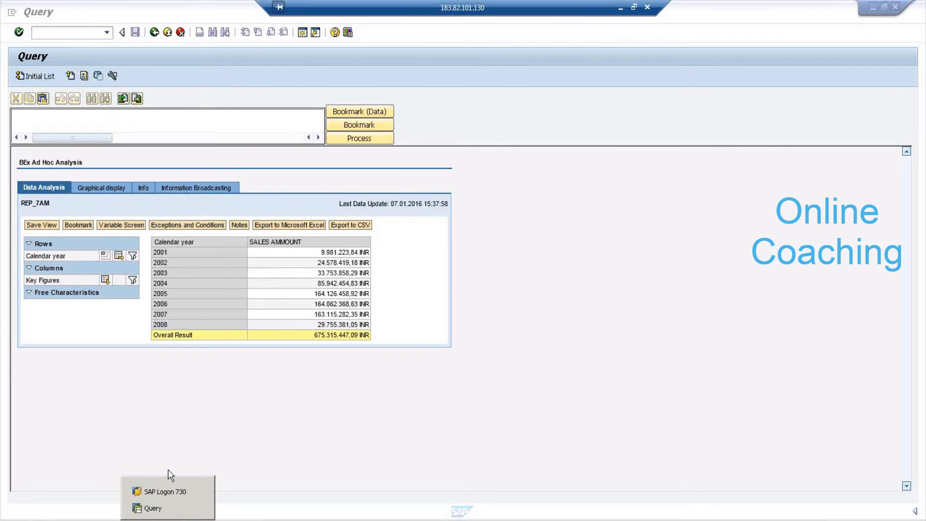
pyautogui.click(175, 508)
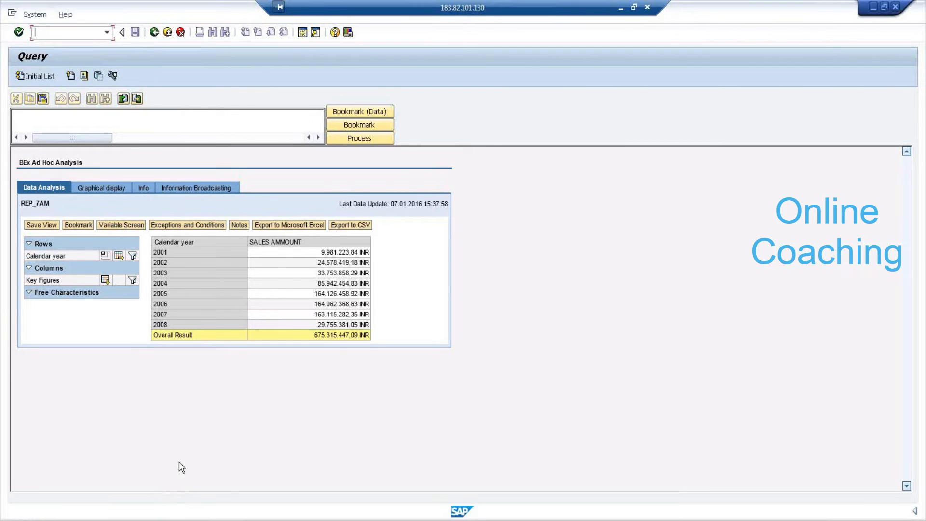
pyautogui.click(303, 32)
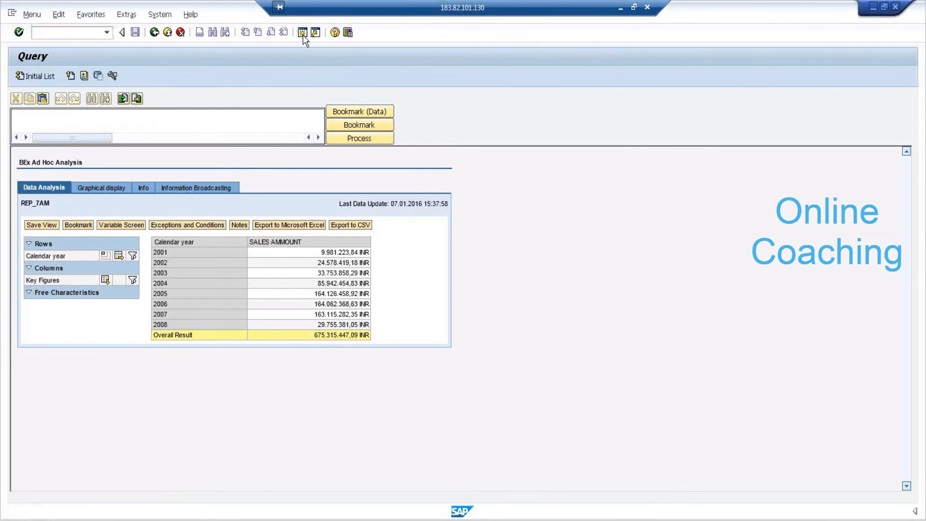
pyautogui.write('RSA11')
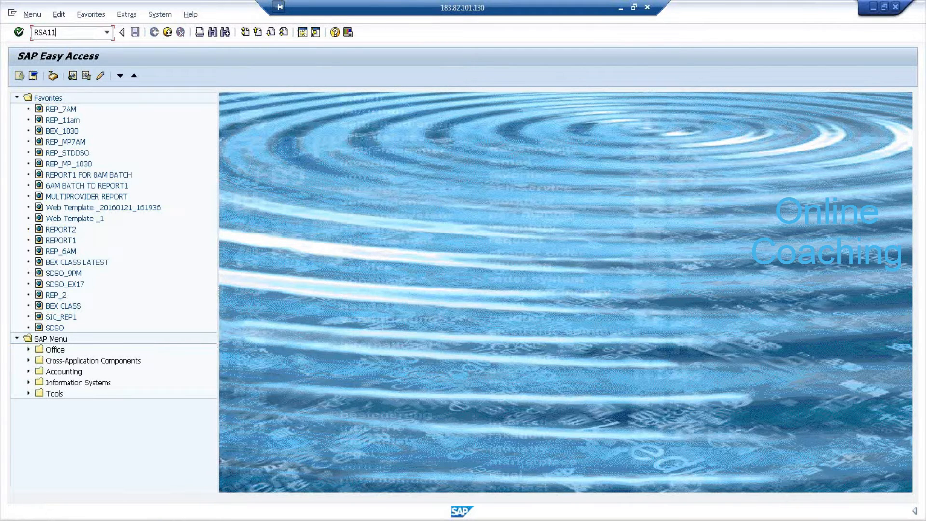
pyautogui.press('Return')
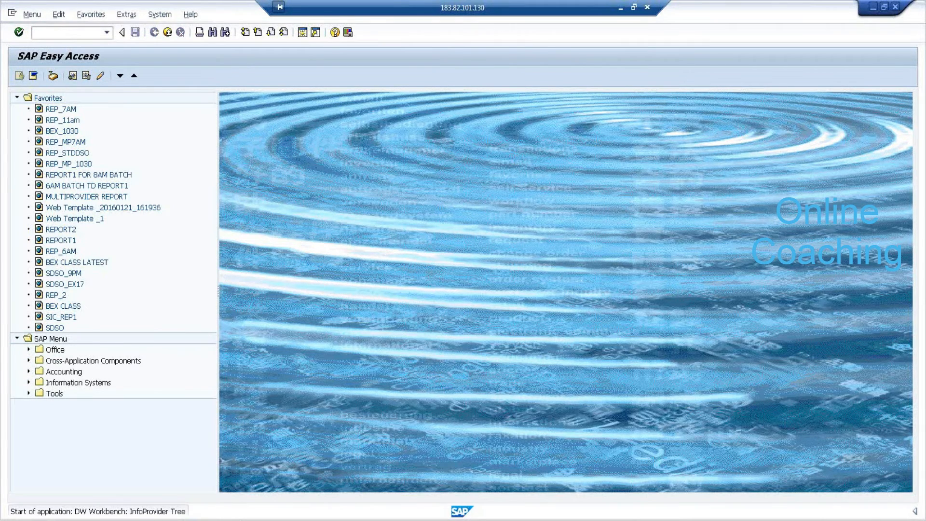
pyautogui.rightClick(214, 293)
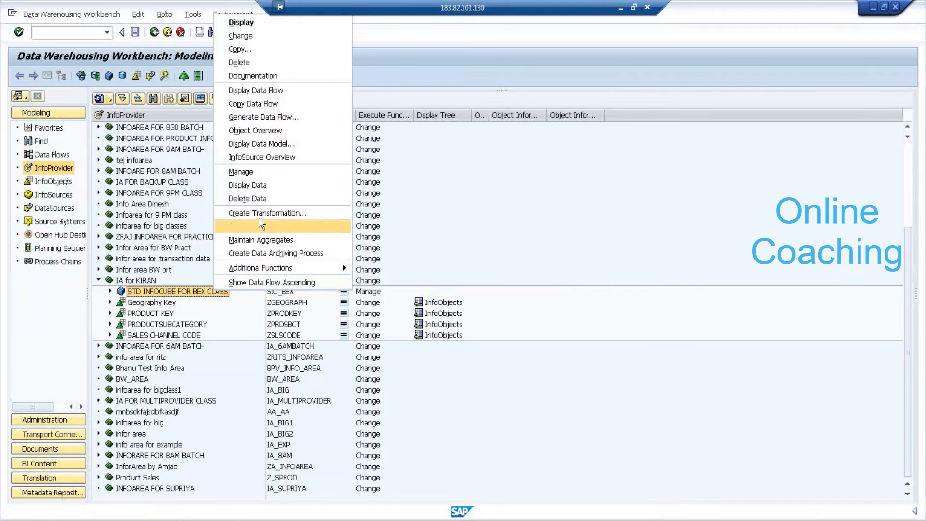
pyautogui.click(270, 185)
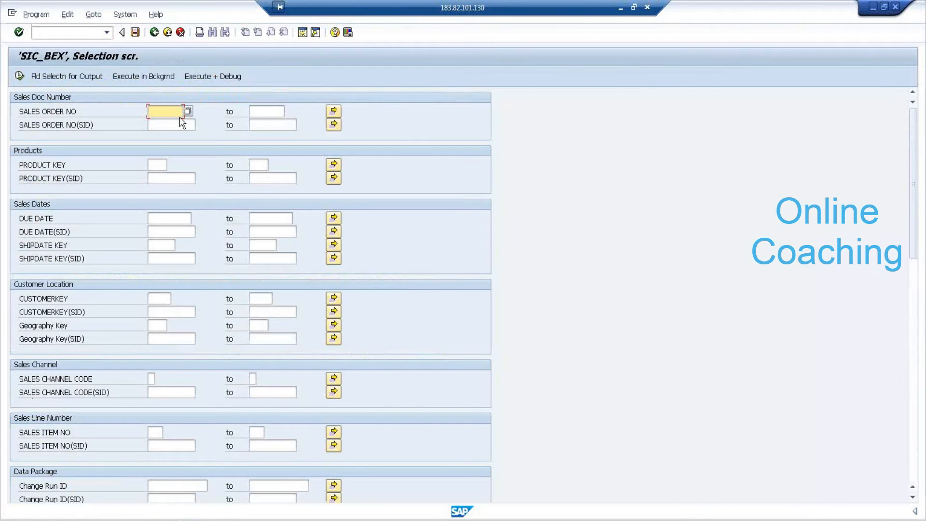
# - In the output field selection, include SALES ORDER NO, PRODUCT KEY, DUE DATE, SHIPDATE KEY, CUSTOMERKEY and Geography Key
pyautogui.click(90, 77)
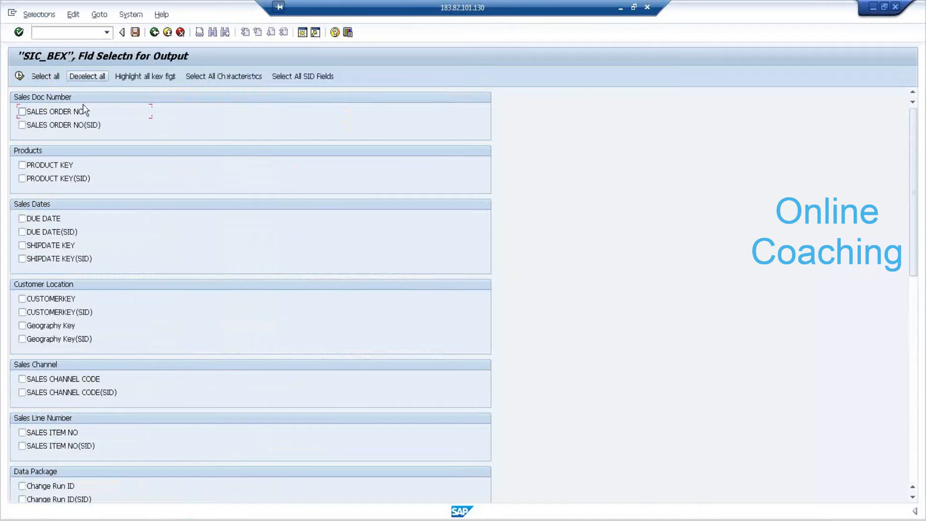
pyautogui.click(64, 165)
pyautogui.click(51, 219)
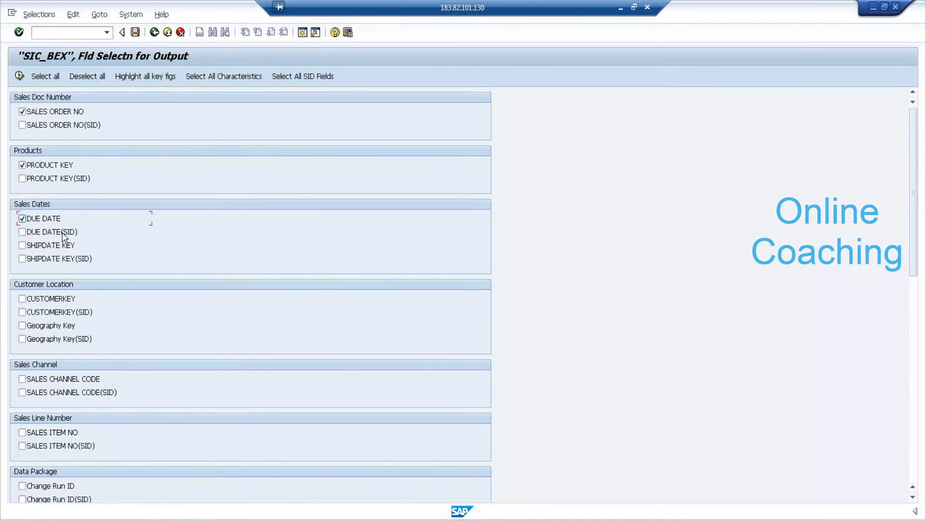
pyautogui.click(71, 246)
pyautogui.click(71, 300)
pyautogui.click(68, 327)
# - Exclude TOTAL PRODUCT COST, UNIT PRICE and UNITPRICE DISCOUNT from the output fields and execute the SIC_BEX data list
pyautogui.scroll(-1, 76, 357)
pyautogui.scroll(-7, 155, 354)
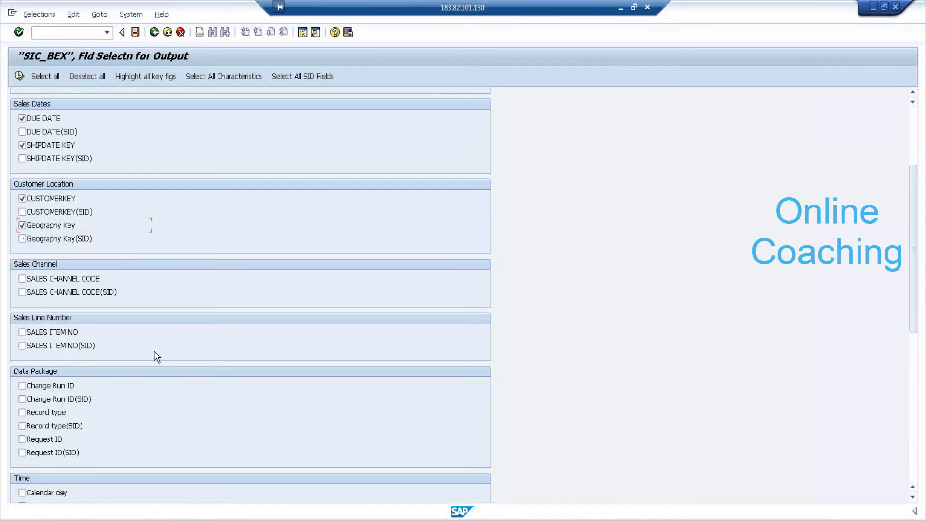
pyautogui.scroll(-3, 147, 348)
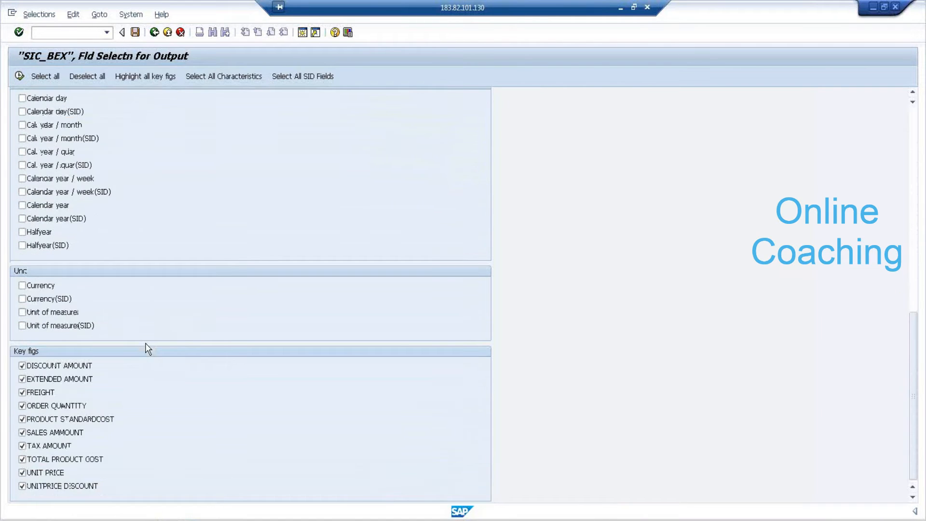
pyautogui.click(22, 486)
pyautogui.click(22, 472)
pyautogui.click(22, 460)
pyautogui.click(19, 76)
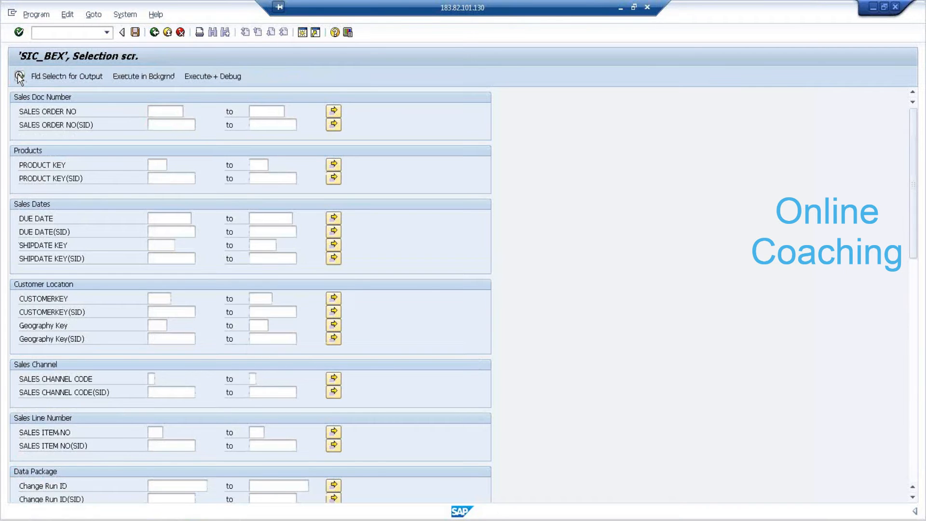
pyautogui.click(20, 76)
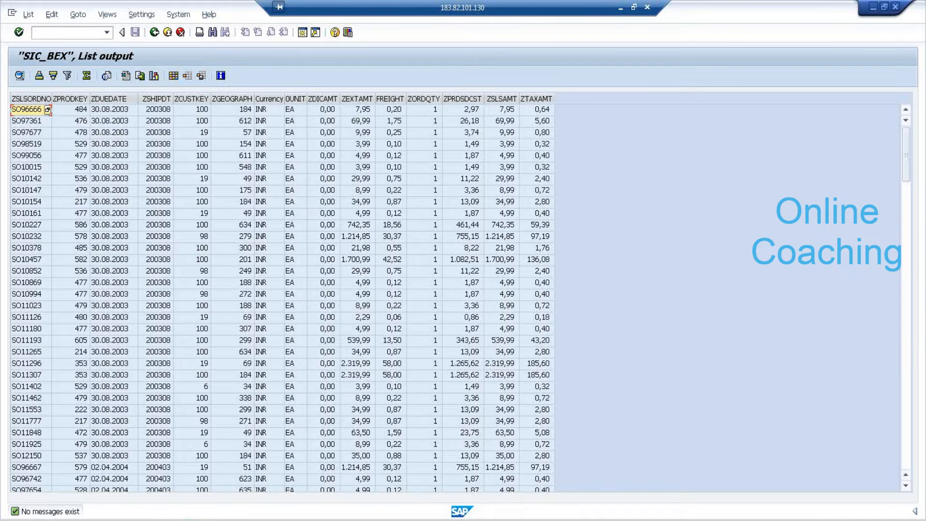
# - Switch back to the session with the REP_7AM result to review the sales amounts by calendar year
pyautogui.click(169, 520)
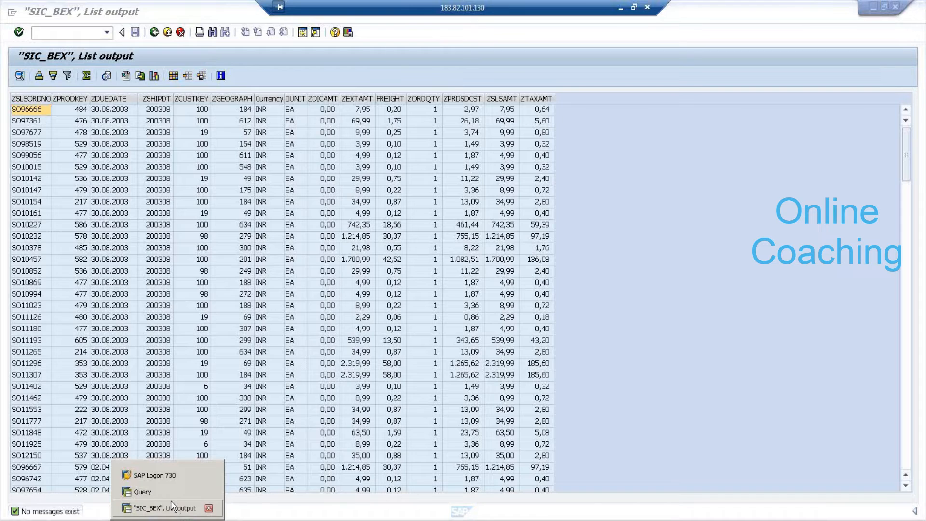
pyautogui.click(170, 492)
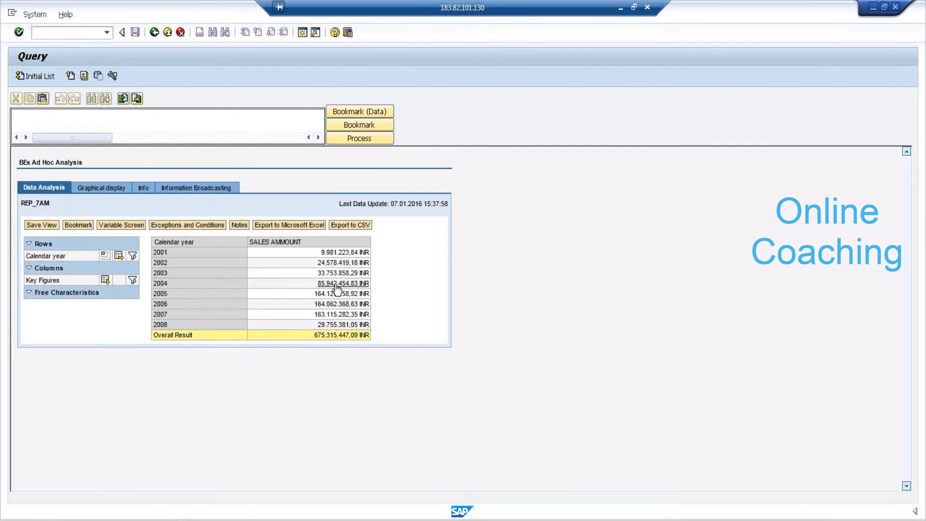
# - Review the rows and columns of REP_7AM in BEx Query Designer, and return to the SIC_BEX list output in SAP
pyautogui.click(202, 518)
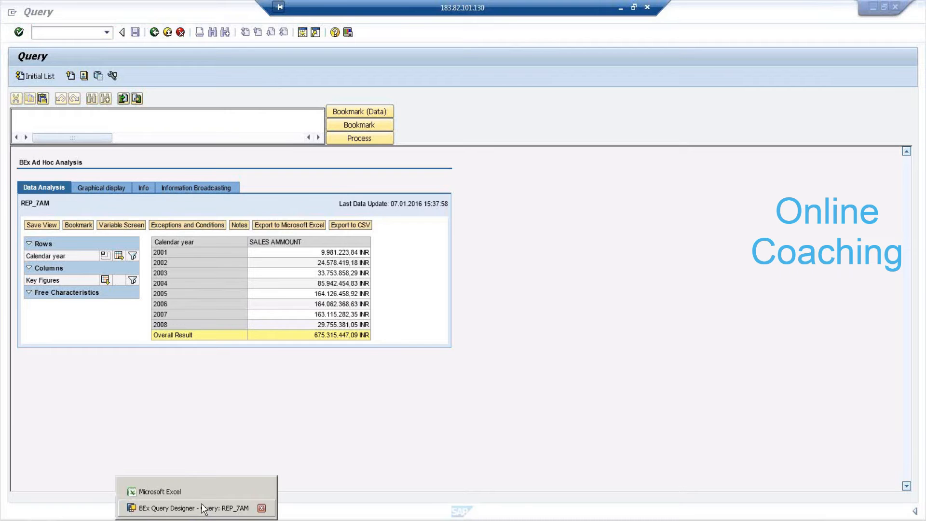
pyautogui.click(202, 507)
pyautogui.click(199, 516)
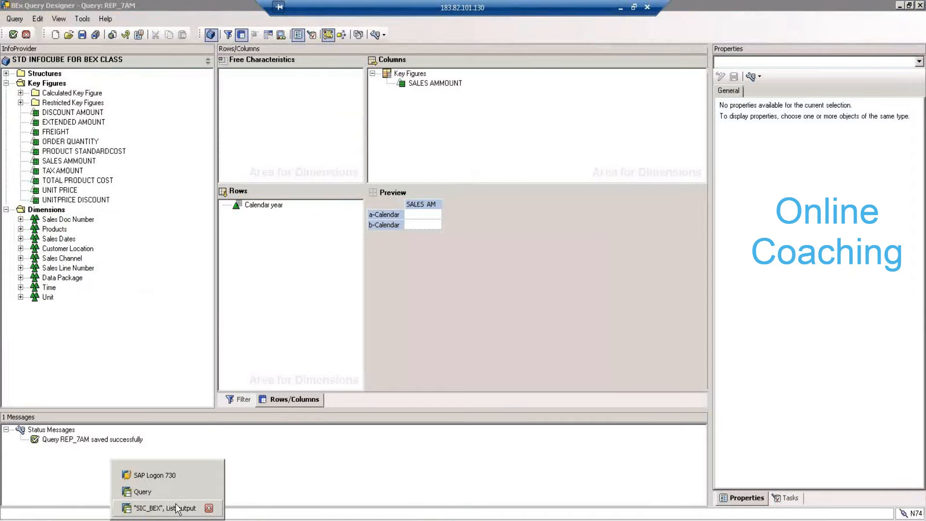
pyautogui.click(175, 493)
pyautogui.click(173, 518)
pyautogui.click(169, 508)
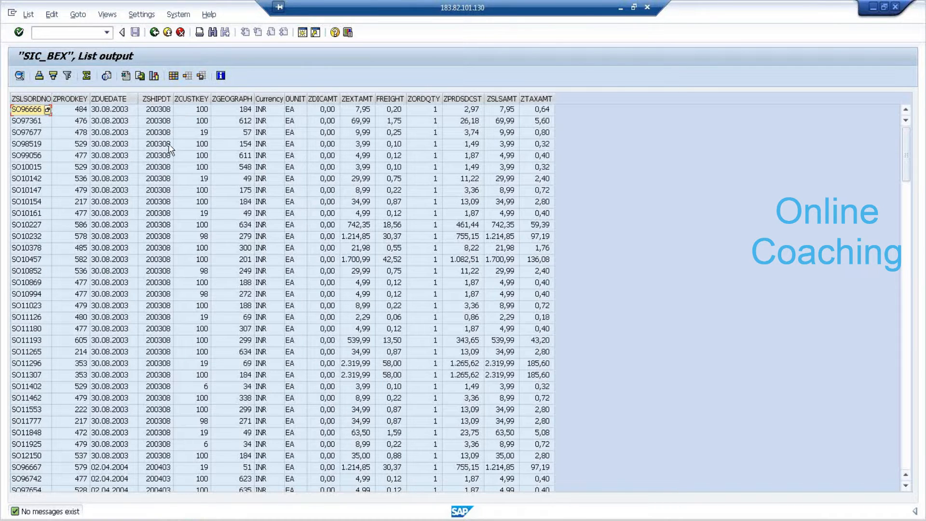
# - Replace Geography Key with Calendar year in the output fields and execute the SIC_BEX data list again
pyautogui.click(154, 32)
pyautogui.click(84, 78)
pyautogui.click(141, 323)
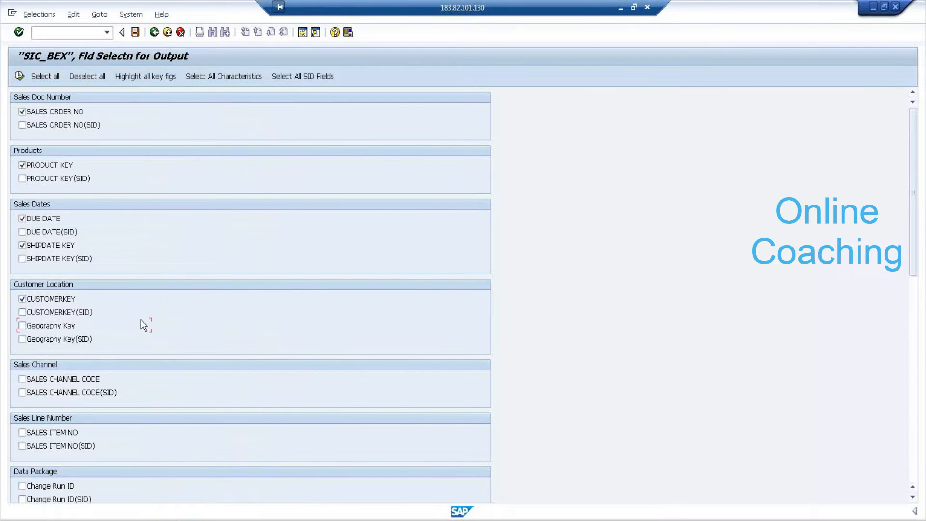
pyautogui.scroll(-3, 135, 319)
pyautogui.scroll(-10, 133, 317)
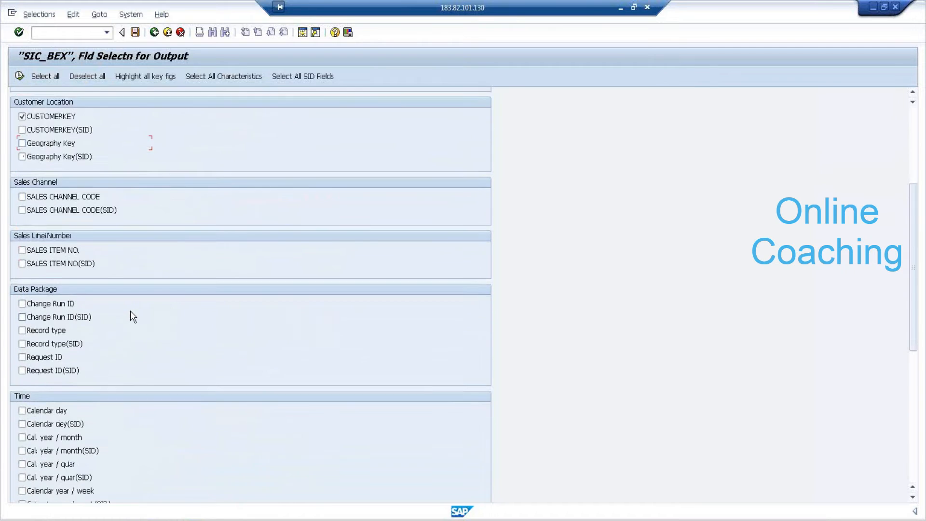
pyautogui.click(47, 437)
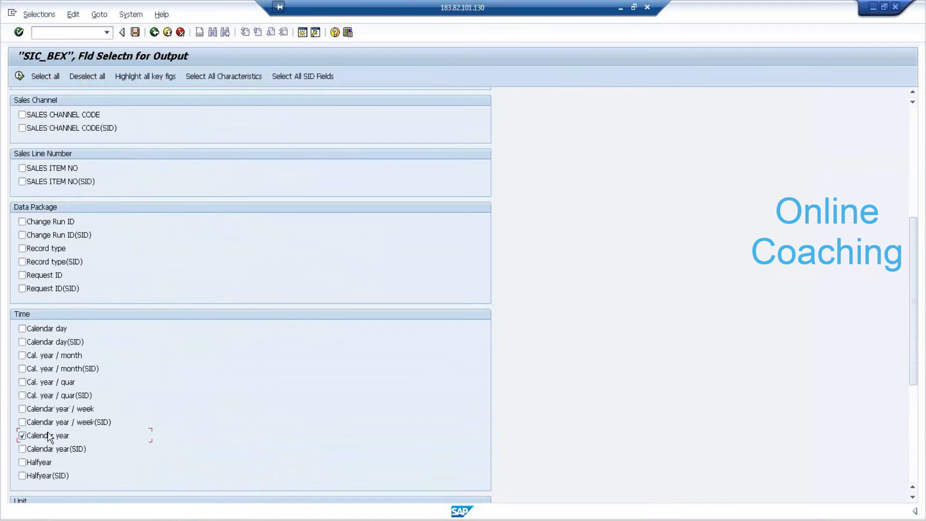
pyautogui.click(19, 76)
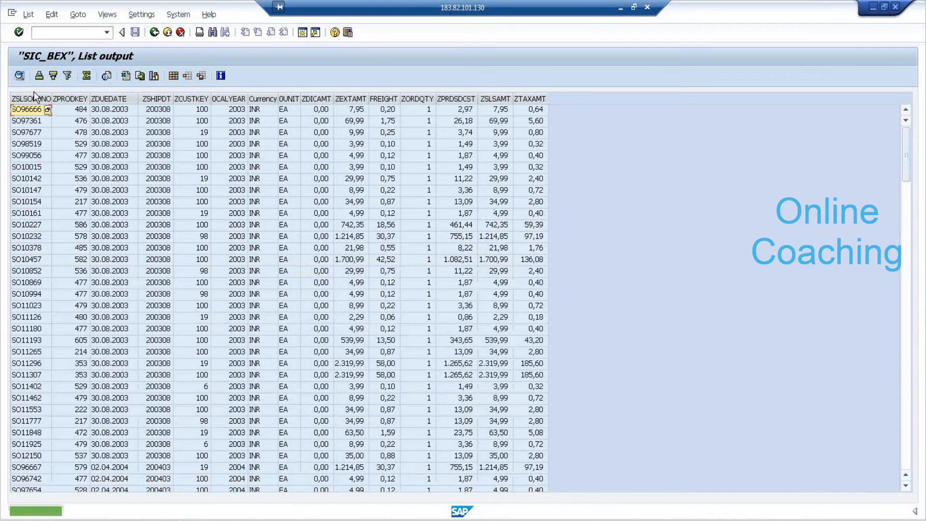
pyautogui.click(231, 100)
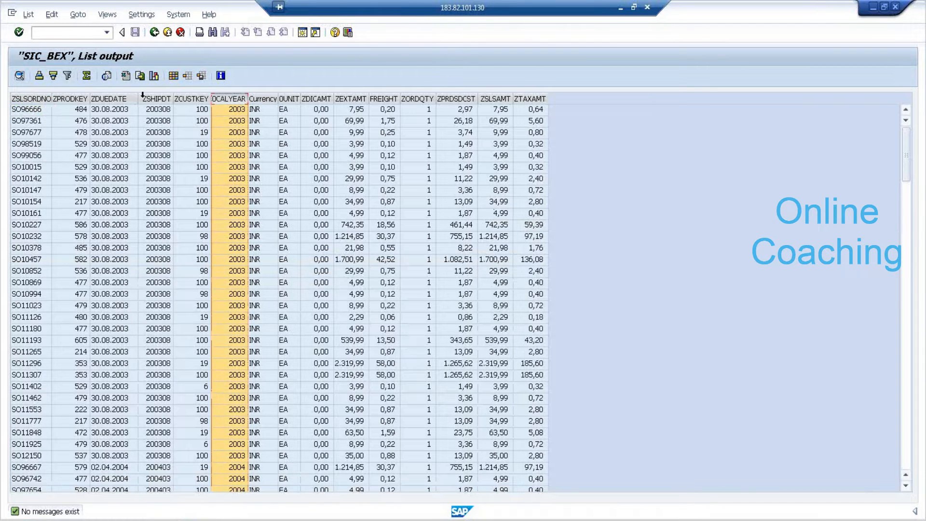
pyautogui.click(67, 76)
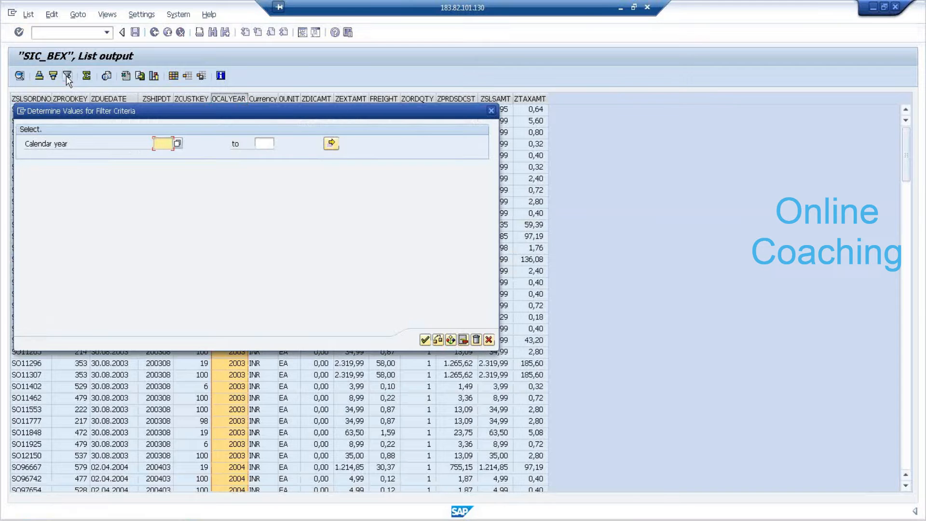
pyautogui.click(489, 340)
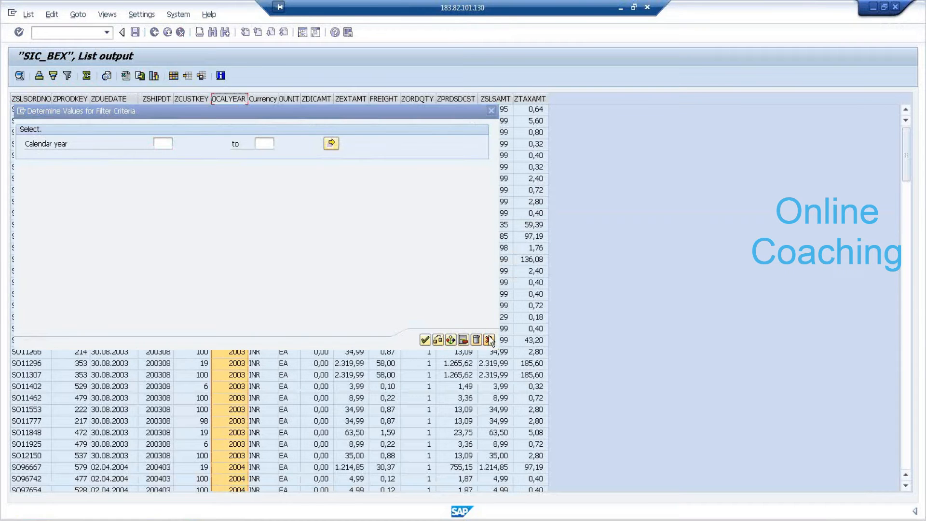
pyautogui.click(233, 132)
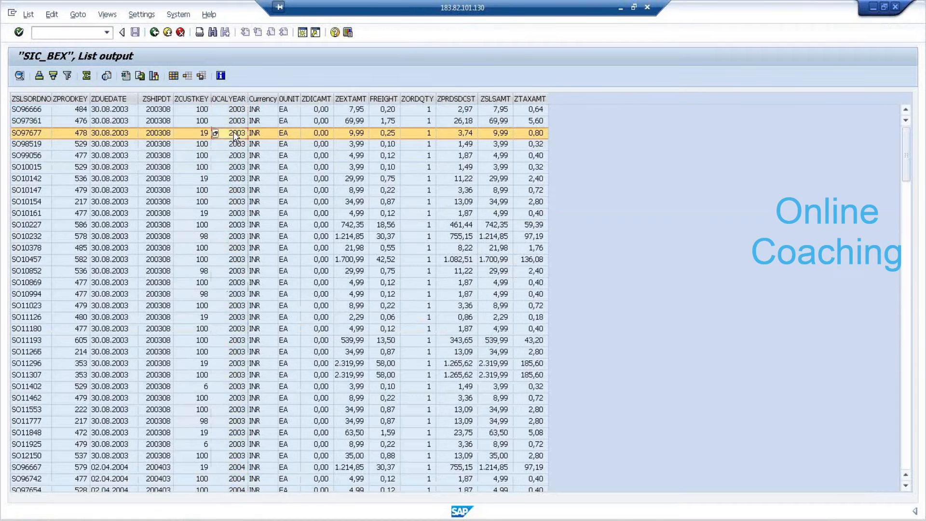
# - Define a filter on Calendar year for the SIC_BEX list with the value 2004
pyautogui.click(69, 75)
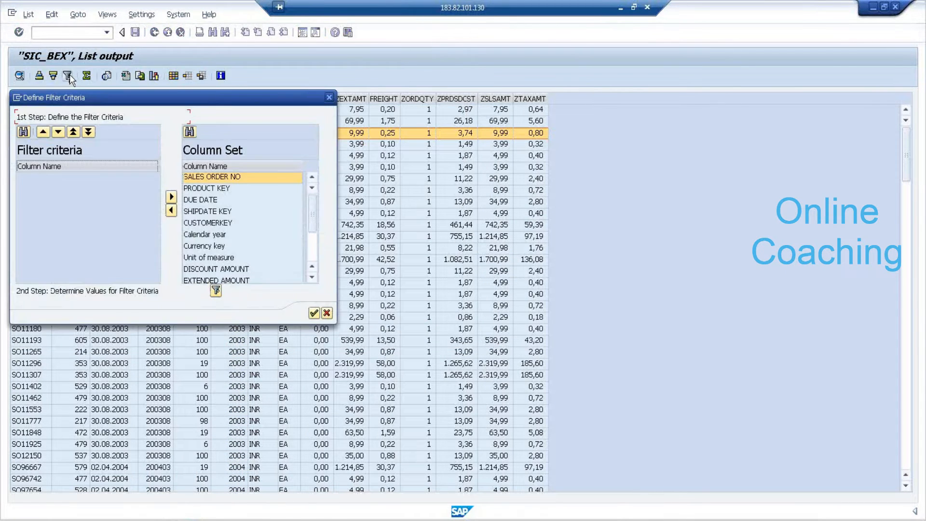
pyautogui.click(222, 236)
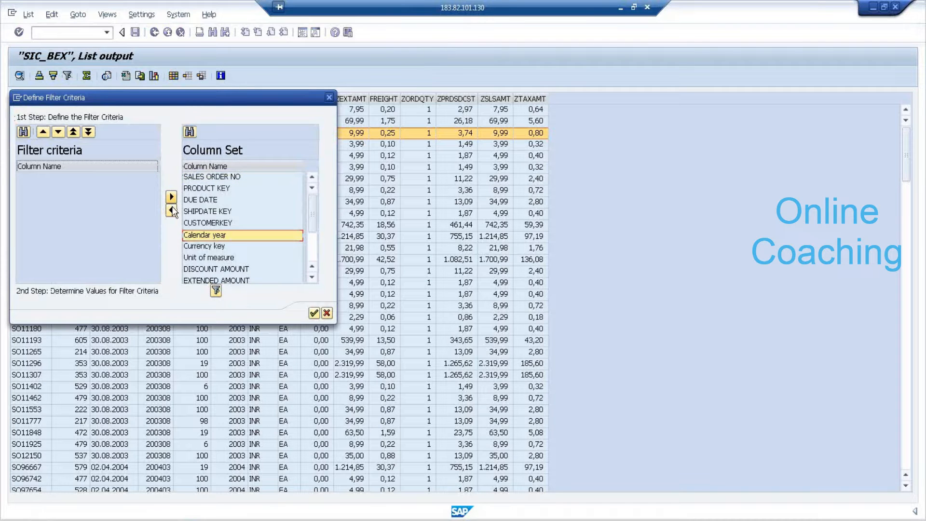
pyautogui.click(172, 197)
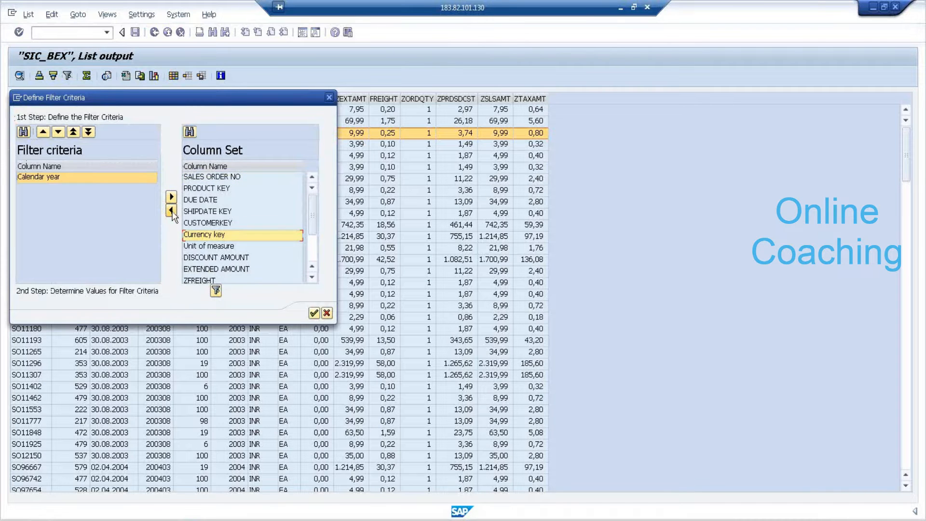
pyautogui.click(216, 289)
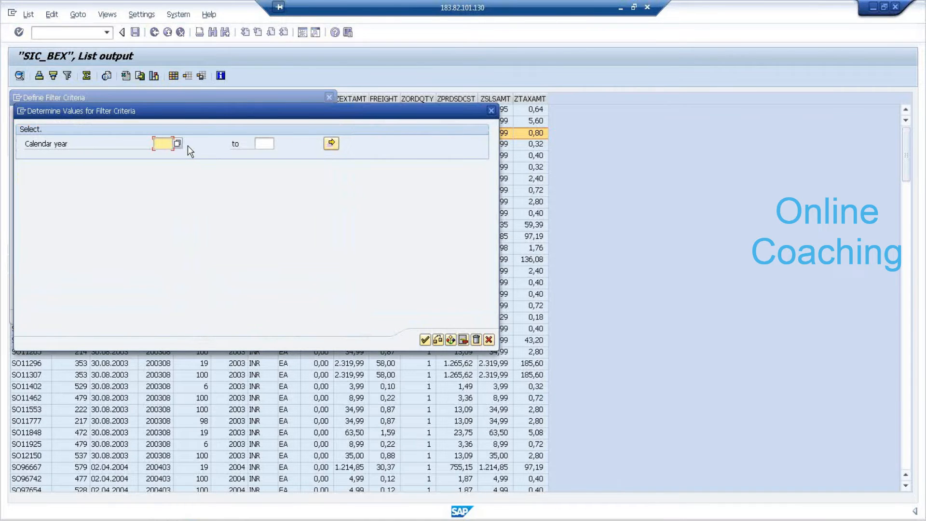
pyautogui.write('2004')
pyautogui.press('Return')
# - Total the ZSLSAMT column of the filtered list and widen it to show the full sum
pyautogui.click(240, 101)
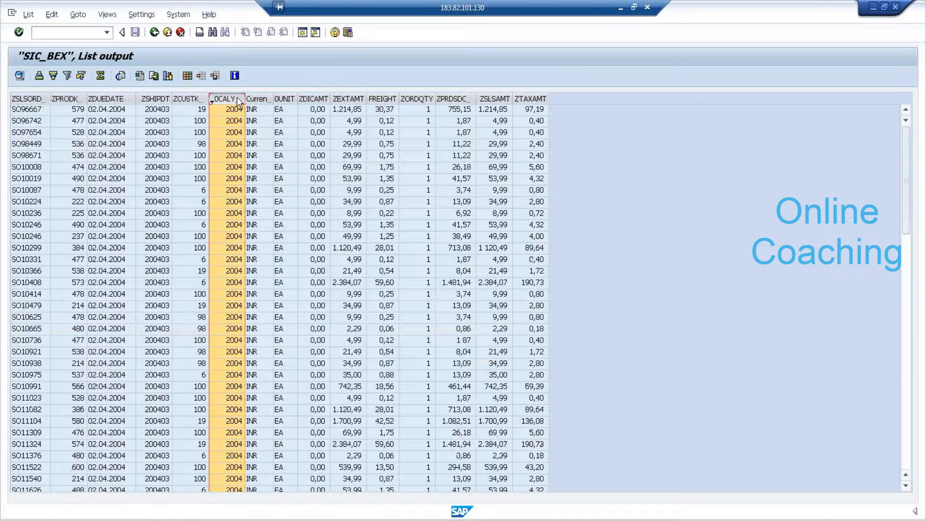
pyautogui.click(317, 134)
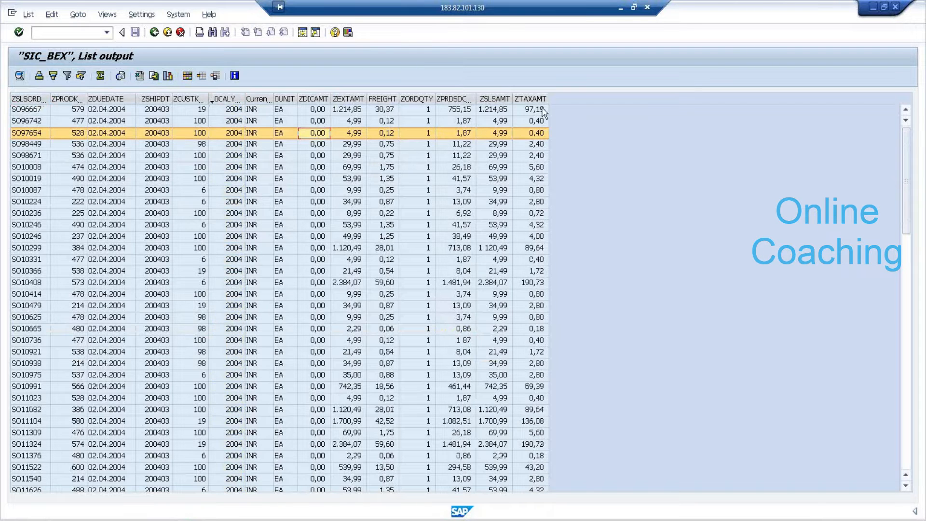
pyautogui.click(496, 97)
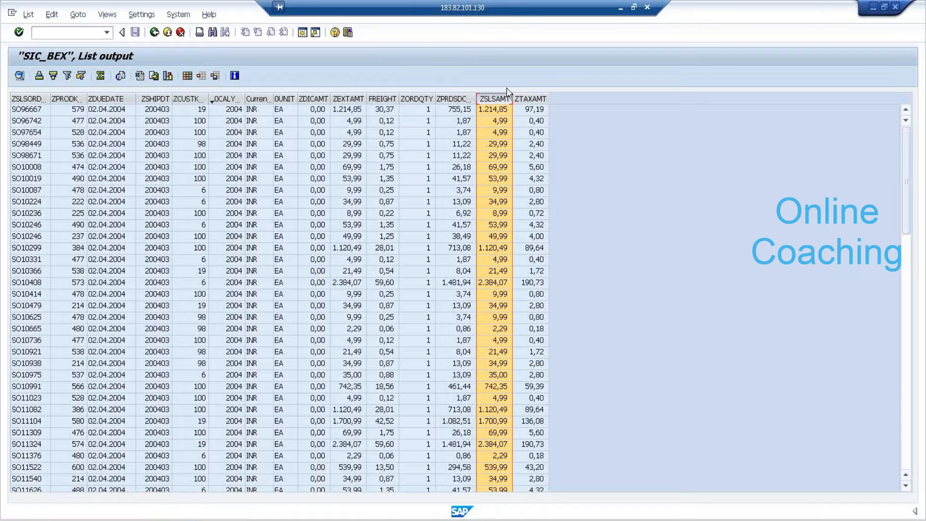
pyautogui.click(101, 76)
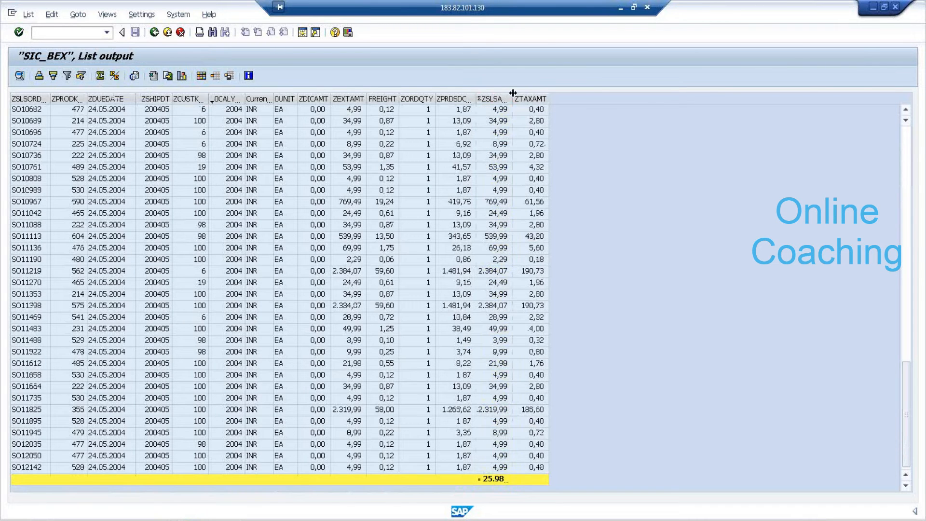
pyautogui.moveTo(512, 93); pyautogui.dragTo(576, 101)
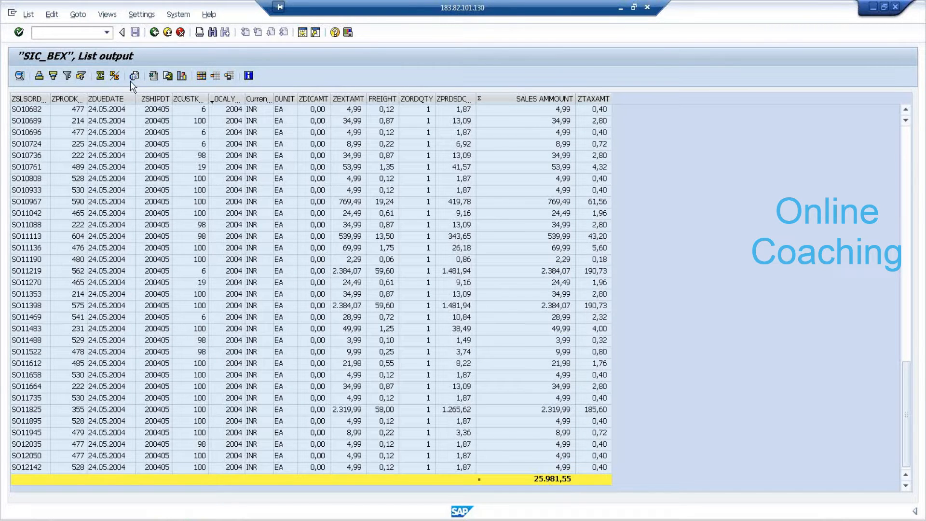
# - Clear the Max. no. of hits limit on the SIC_BEX selection screen and execute the list with the same output fields
pyautogui.click(154, 32)
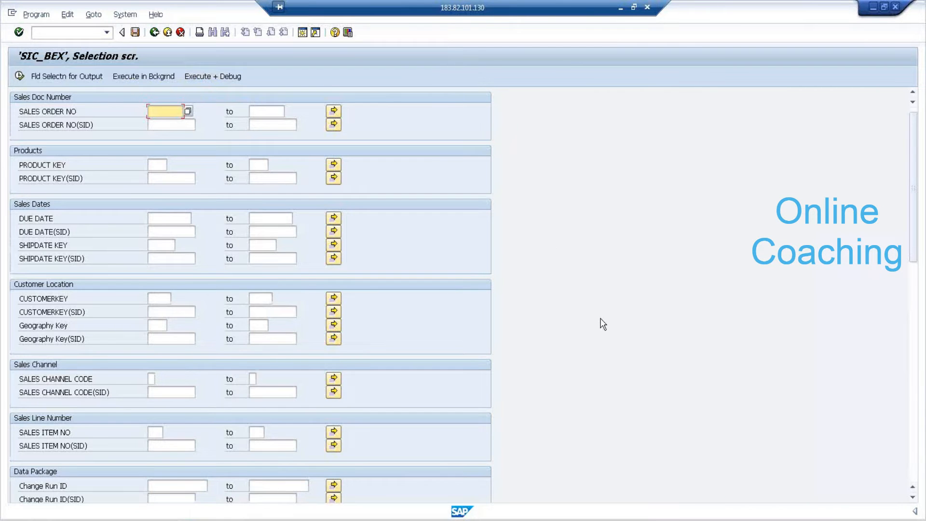
pyautogui.scroll(-4, 601, 324)
pyautogui.scroll(-20, 600, 326)
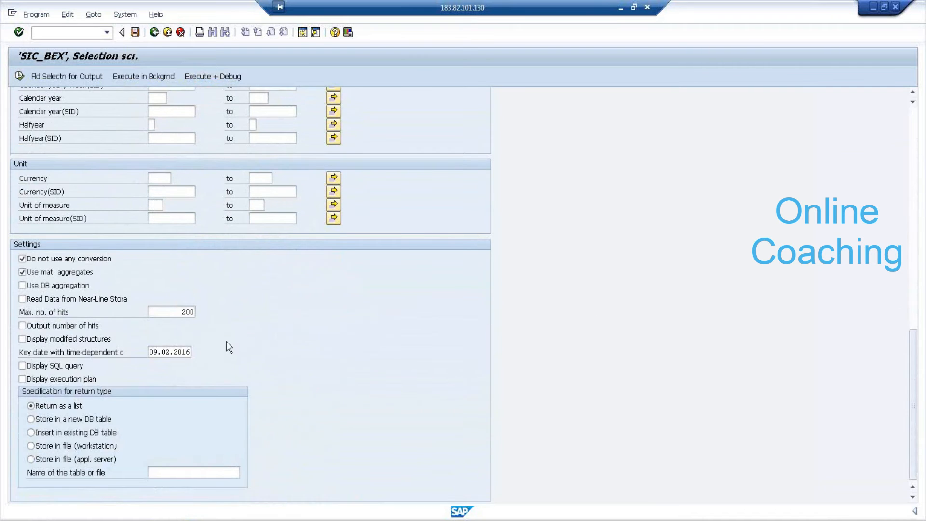
pyautogui.click(179, 313)
pyautogui.doubleClick(191, 313)
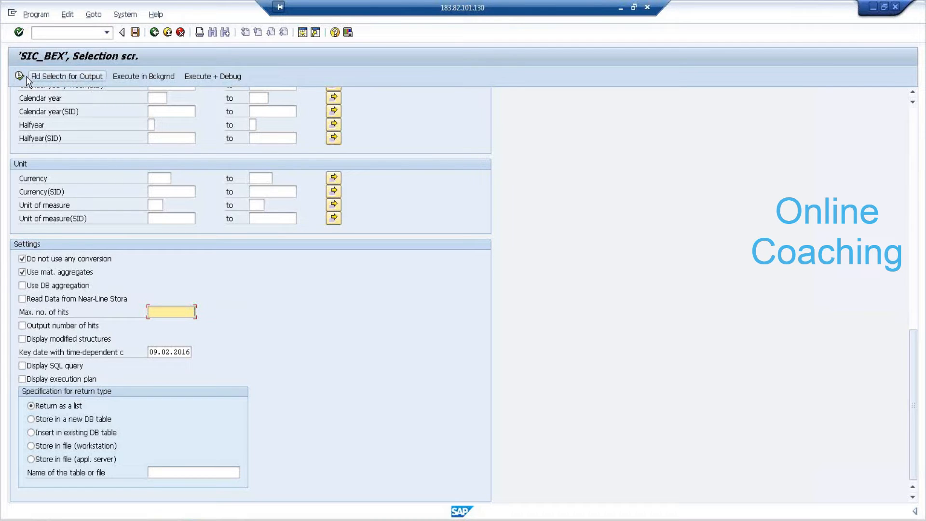
pyautogui.click(51, 77)
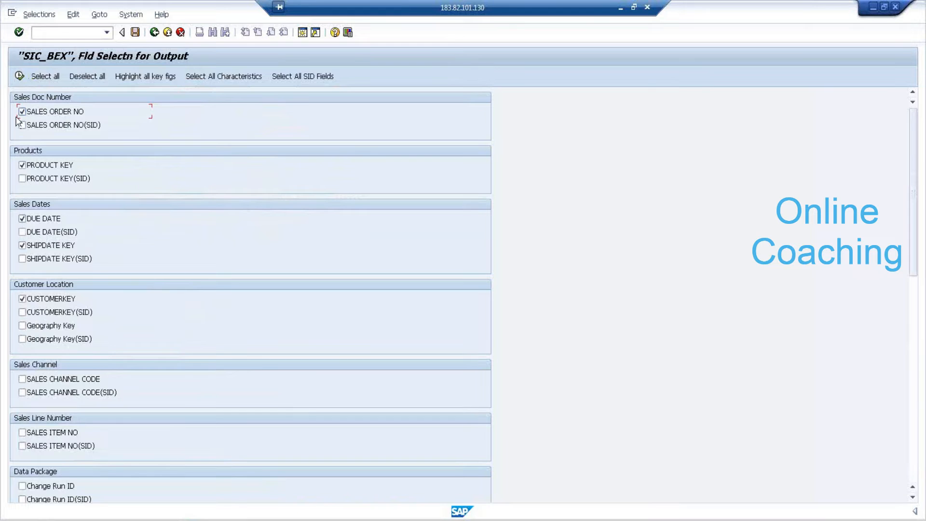
pyautogui.click(19, 75)
pyautogui.click(19, 75)
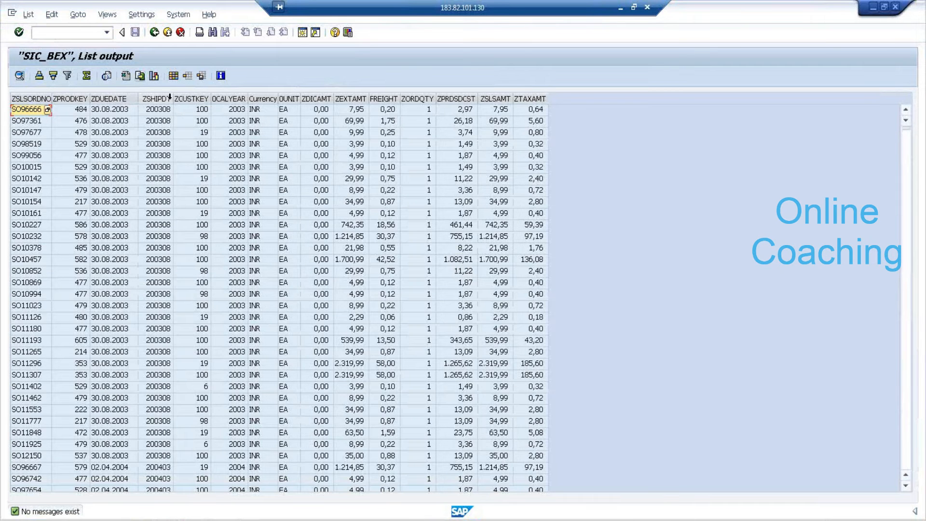
# - Filter the unrestricted SIC_BEX list to Calendar year 2004
pyautogui.click(228, 99)
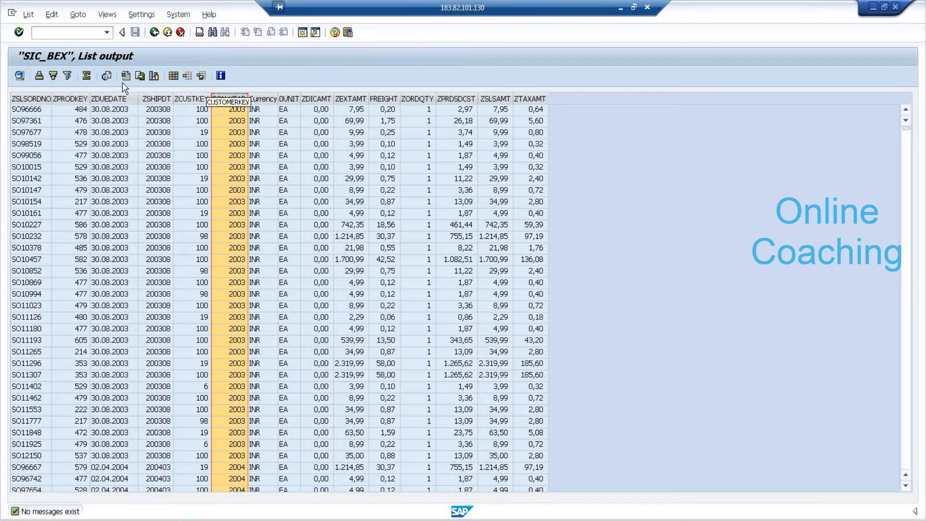
pyautogui.click(67, 77)
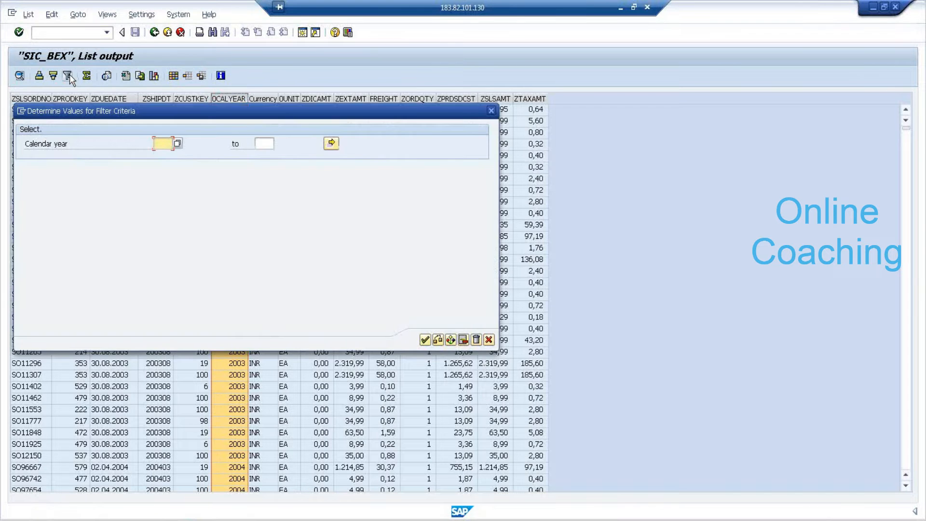
pyautogui.write('2004')
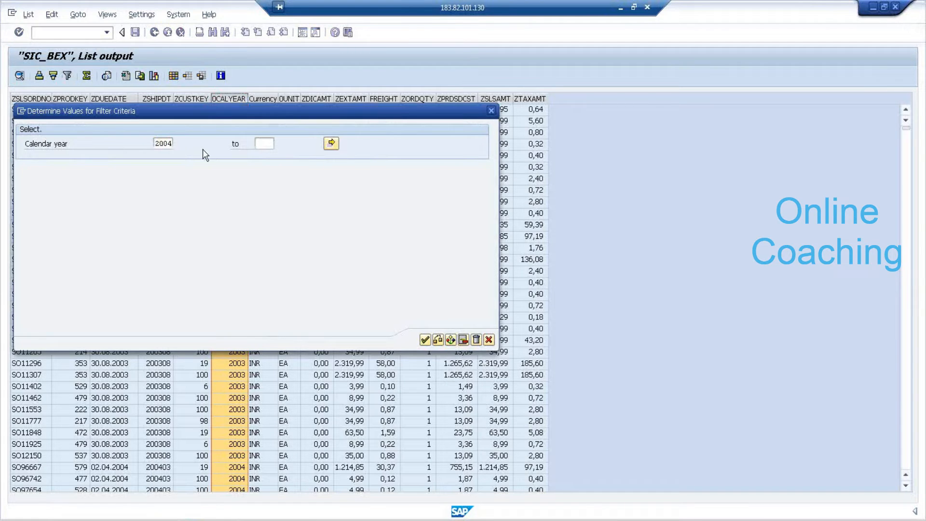
pyautogui.click(429, 340)
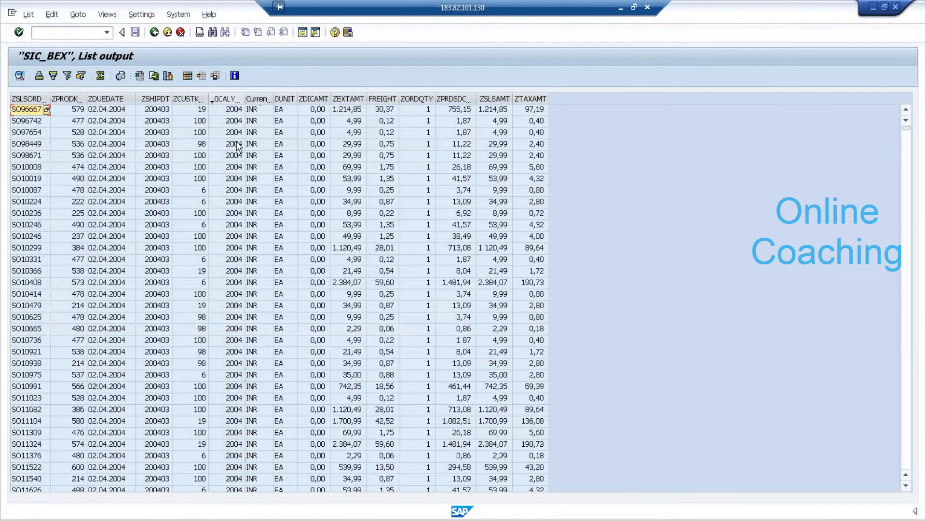
# - Sum the sales amounts for all 2004 records and widen the ZSLSAMT column until the total is fully readable
pyautogui.click(497, 99)
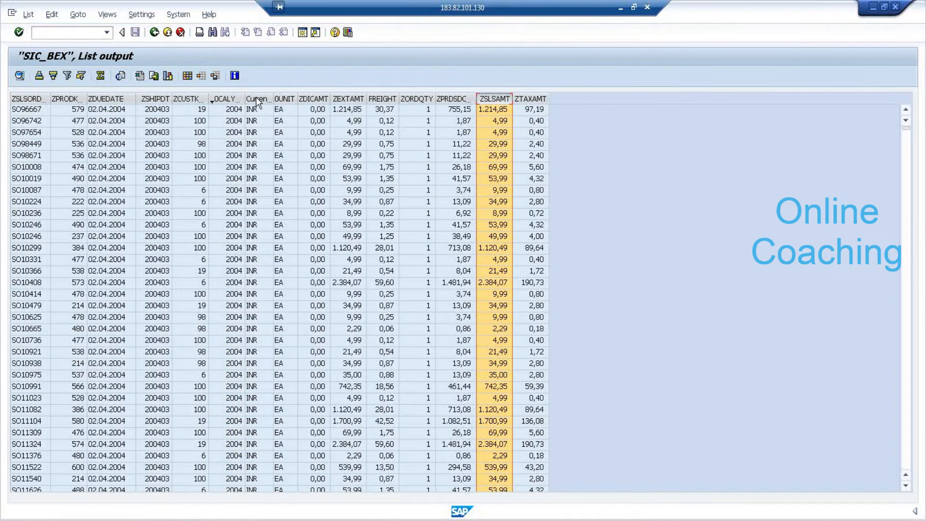
pyautogui.click(100, 77)
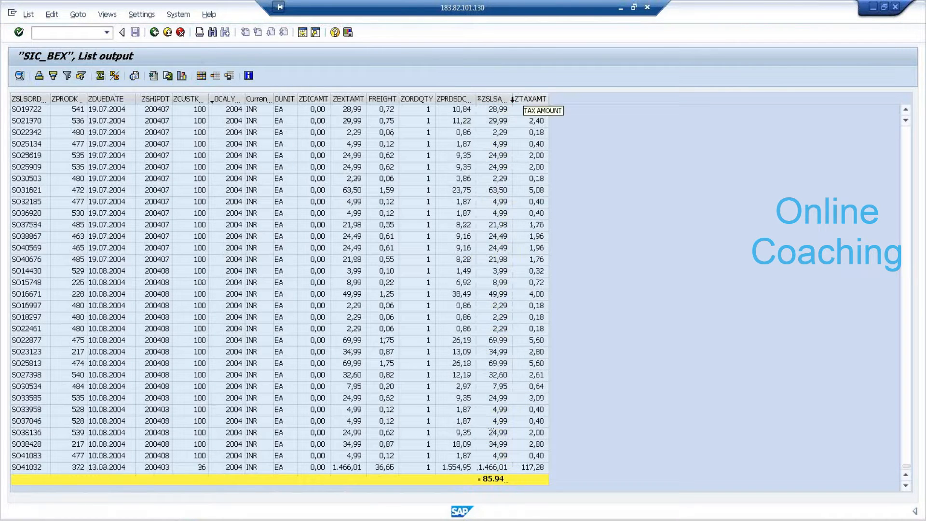
pyautogui.doubleClick(513, 98)
pyautogui.moveTo(570, 100); pyautogui.dragTo(587, 100)
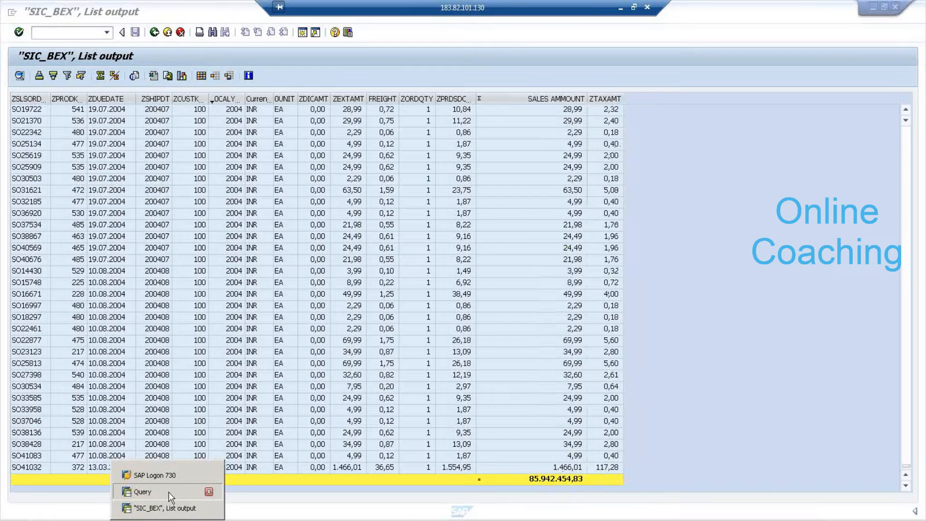
# - Compare the 2004 sales amount in the REP_7AM result with the SIC_BEX list total, and return to the SIC_BEX selection screen
pyautogui.click(170, 496)
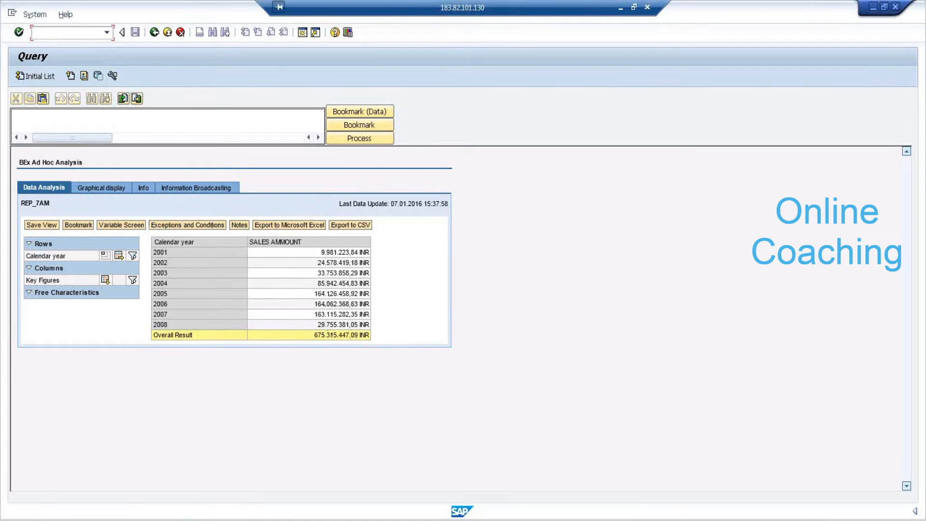
pyautogui.click(171, 503)
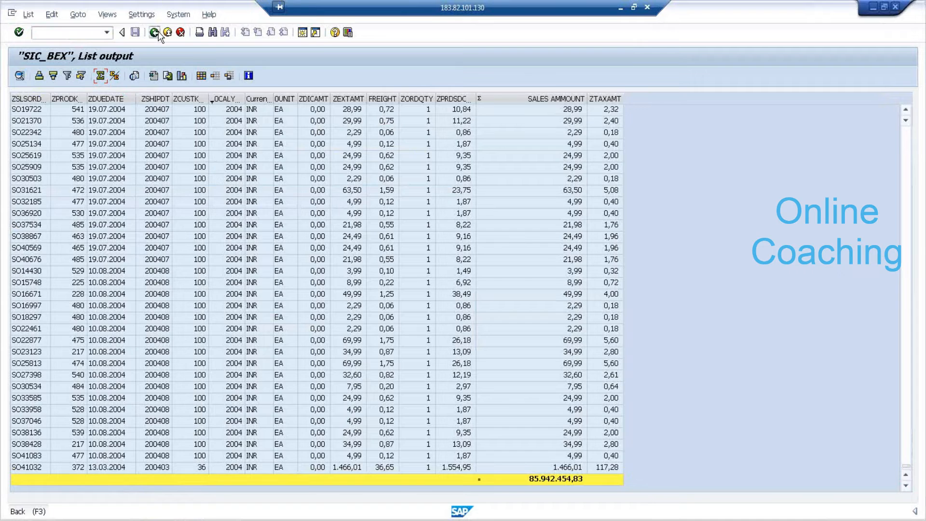
pyautogui.click(155, 33)
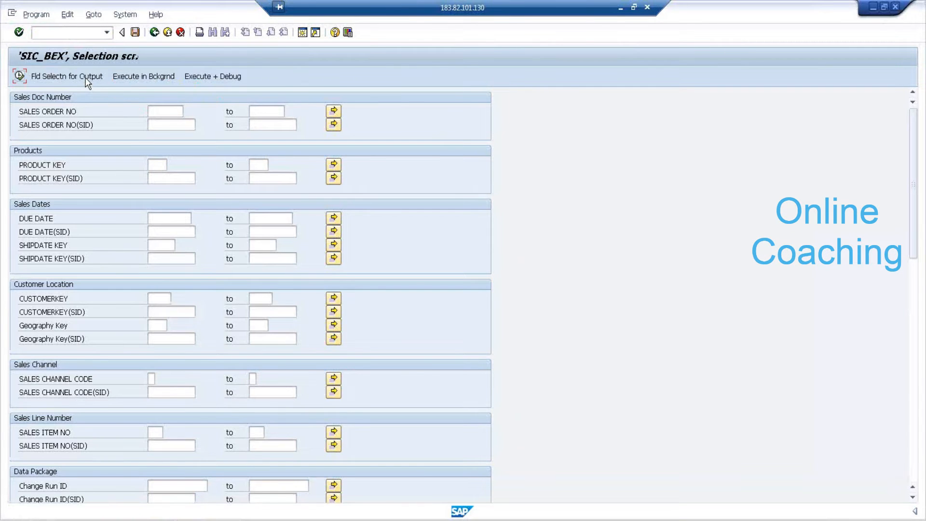
# - Restrict the SIC_BEX output fields to only Calendar year and SALES AMMOUNT, and return to the selection screen
pyautogui.click(86, 79)
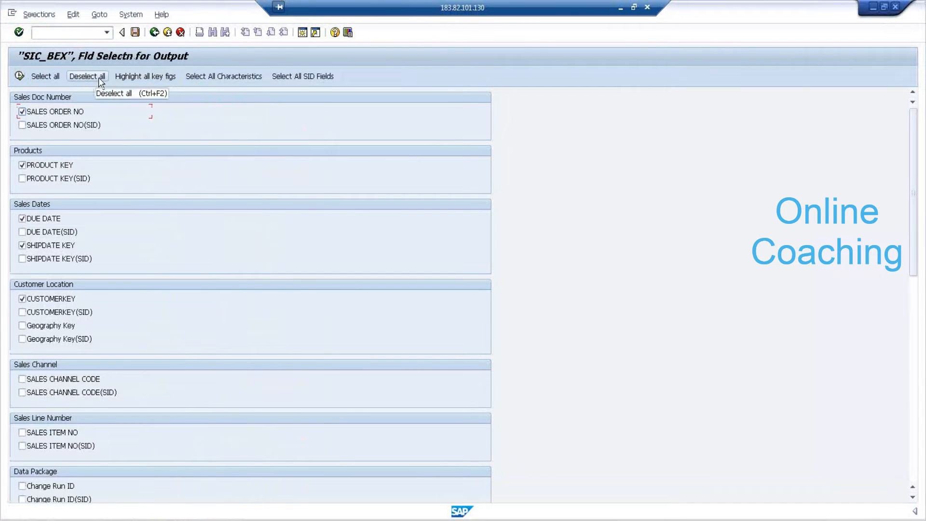
pyautogui.click(98, 77)
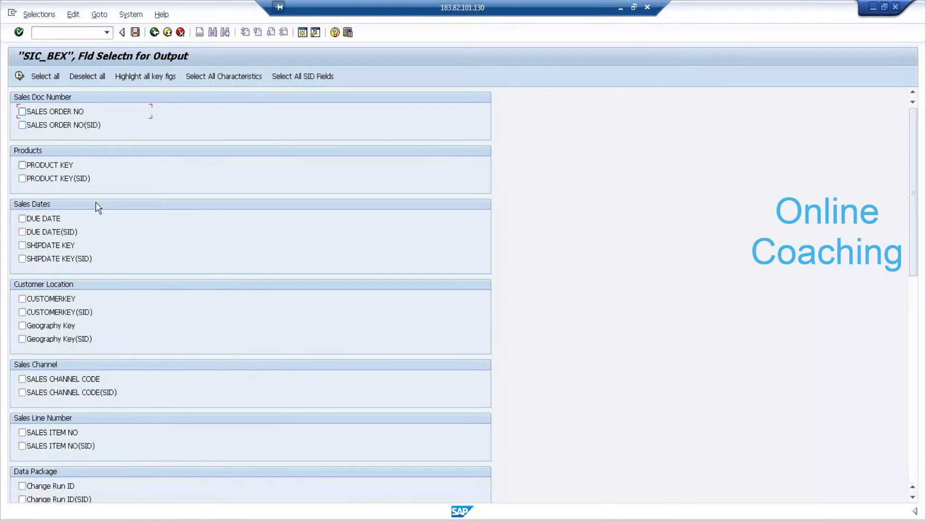
pyautogui.scroll(-5, 107, 239)
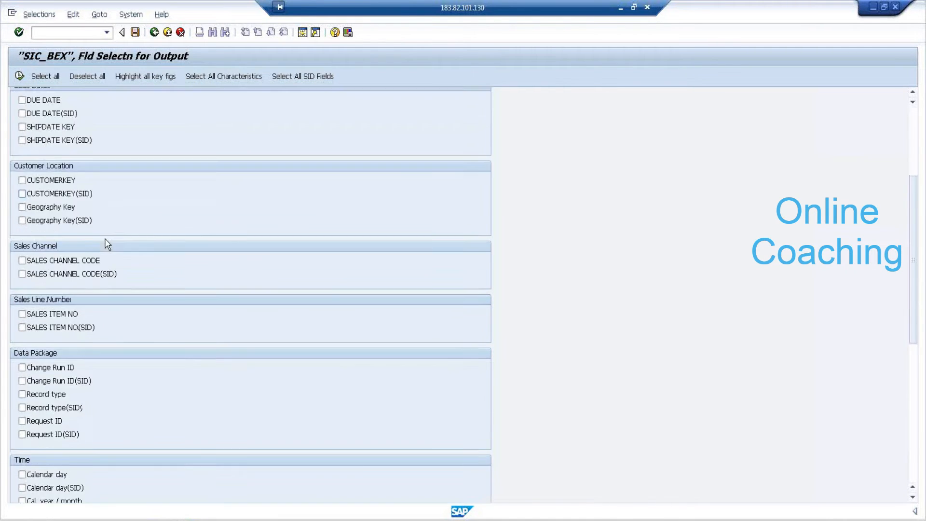
pyautogui.scroll(-5, 104, 238)
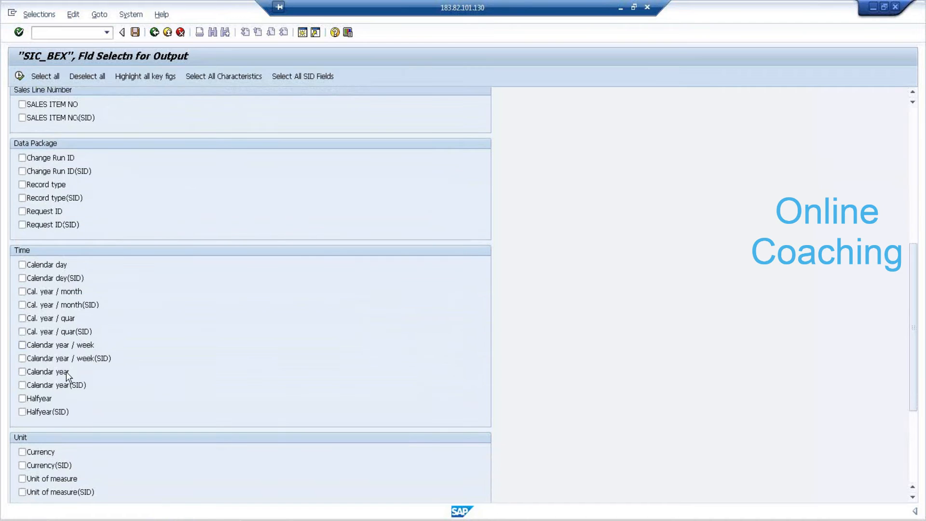
pyautogui.click(63, 373)
pyautogui.scroll(-5, 220, 261)
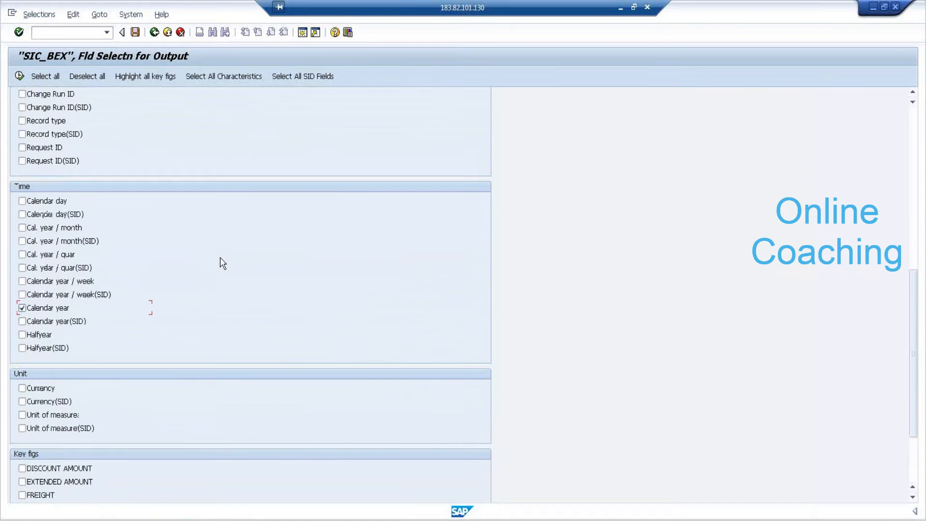
pyautogui.scroll(-3, 157, 394)
pyautogui.scroll(-3, 157, 391)
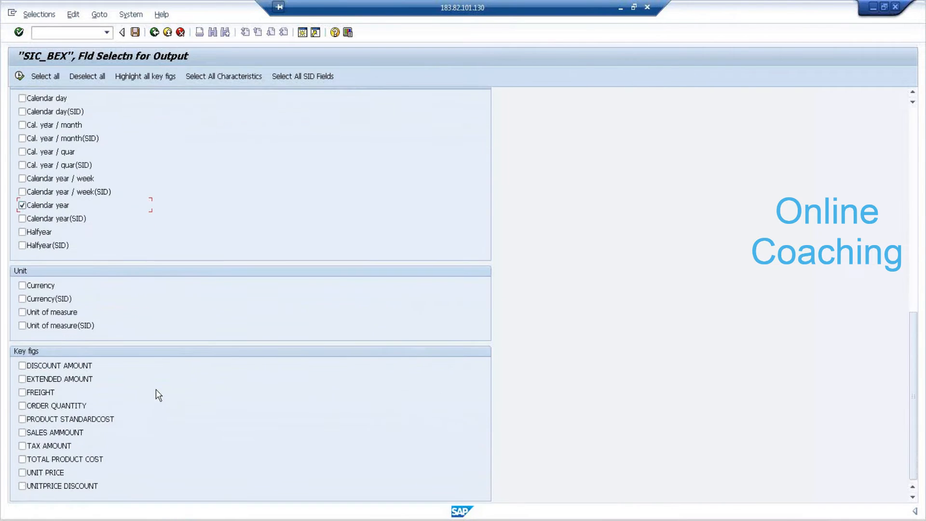
pyautogui.click(67, 433)
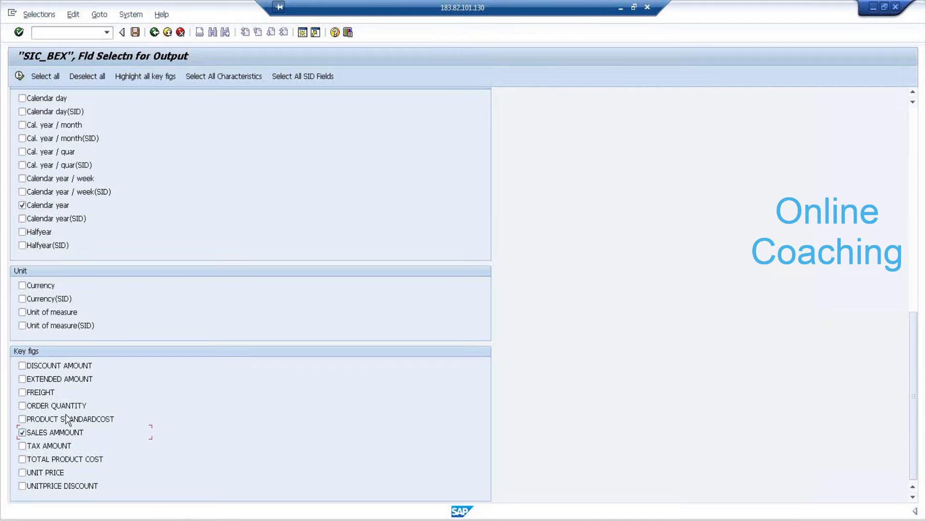
pyautogui.click(19, 76)
# - Enable Use DB aggregation in the SIC_BEX settings and execute the list
pyautogui.scroll(-10, 569, 281)
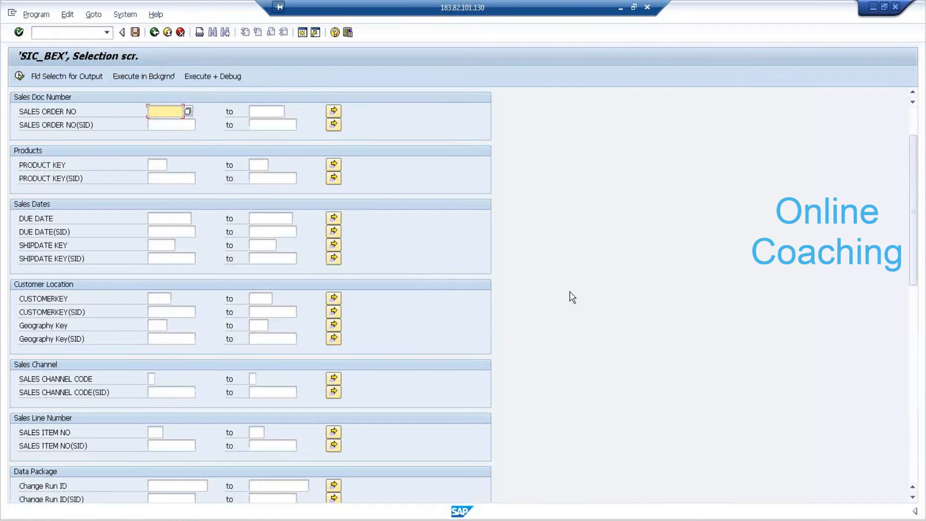
pyautogui.scroll(-8, 569, 292)
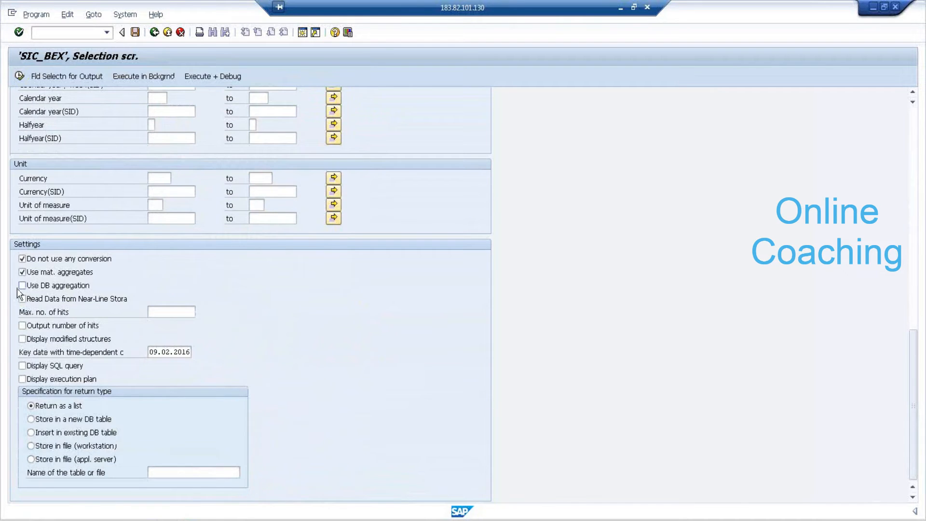
pyautogui.click(22, 285)
pyautogui.click(20, 76)
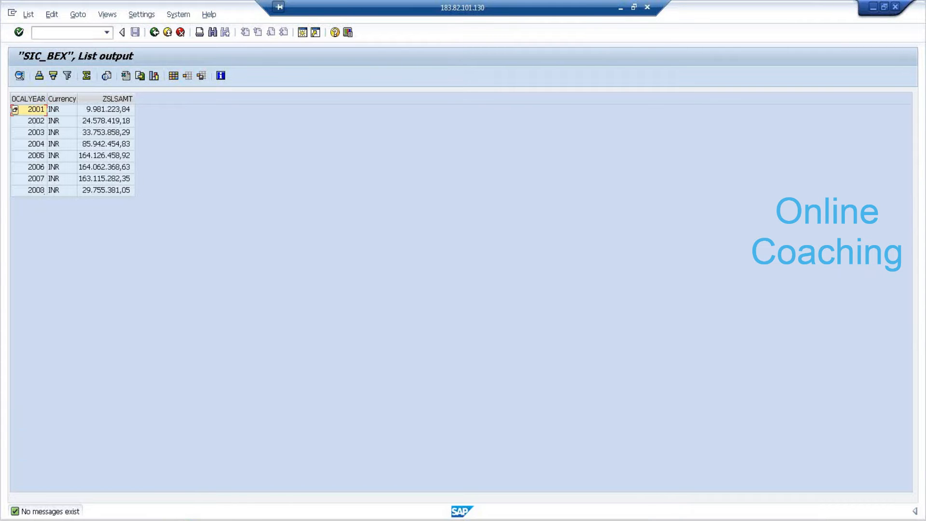
# - Compare the aggregated yearly sales amounts with the REP_7AM query result, and switch to BEx Query Designer
pyautogui.click(167, 520)
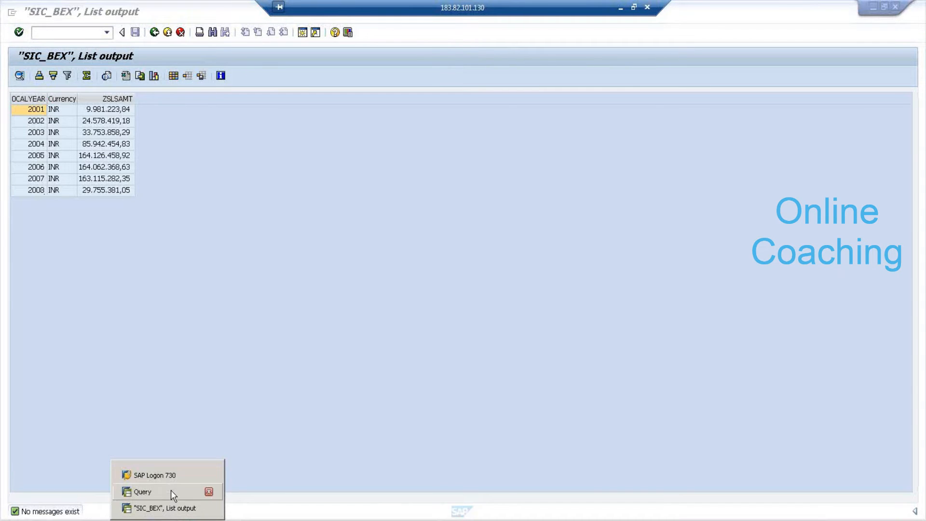
pyautogui.click(171, 491)
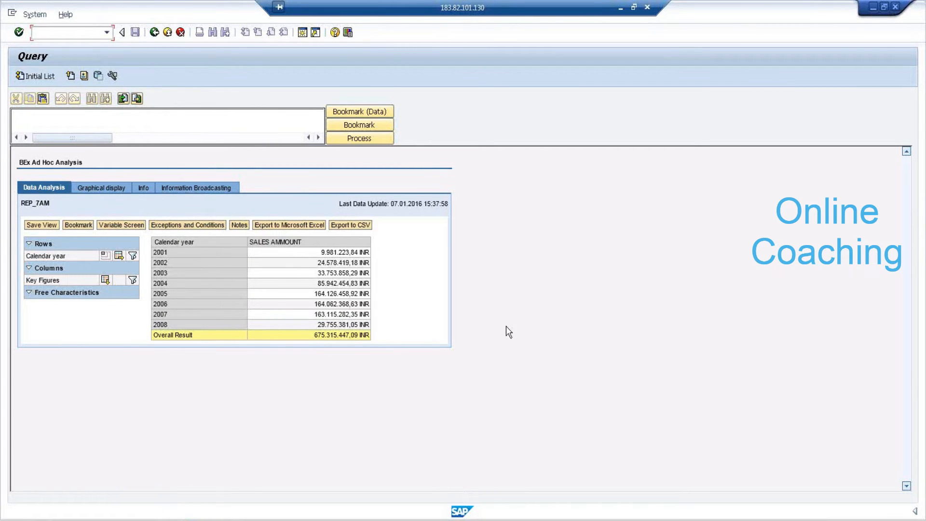
pyautogui.click(143, 517)
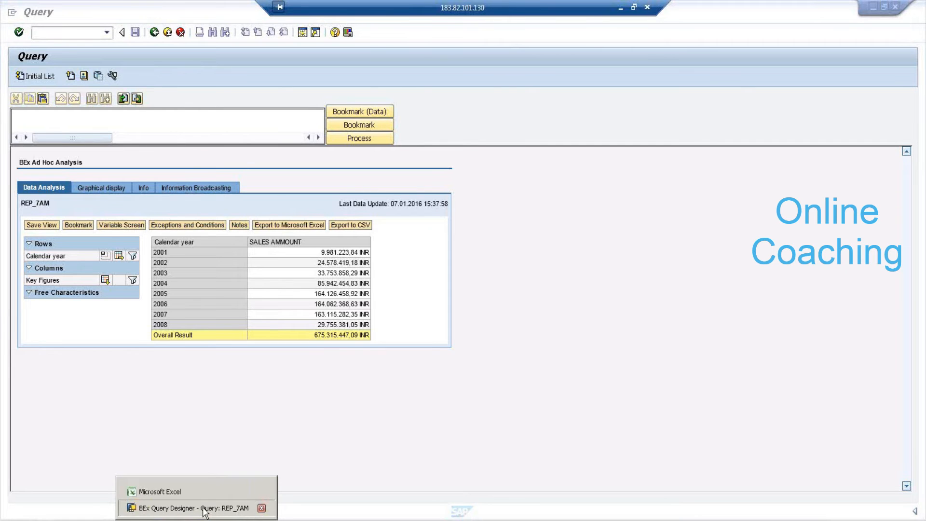
pyautogui.click(202, 508)
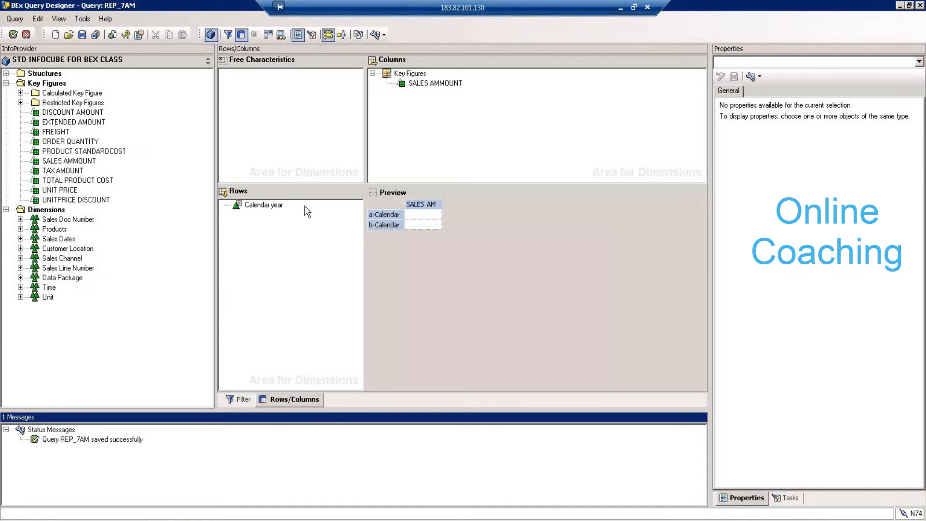
# - Add Cal. year / month from the Time dimension to the Free Characteristics of REP_7AM and save the query
pyautogui.click(293, 84)
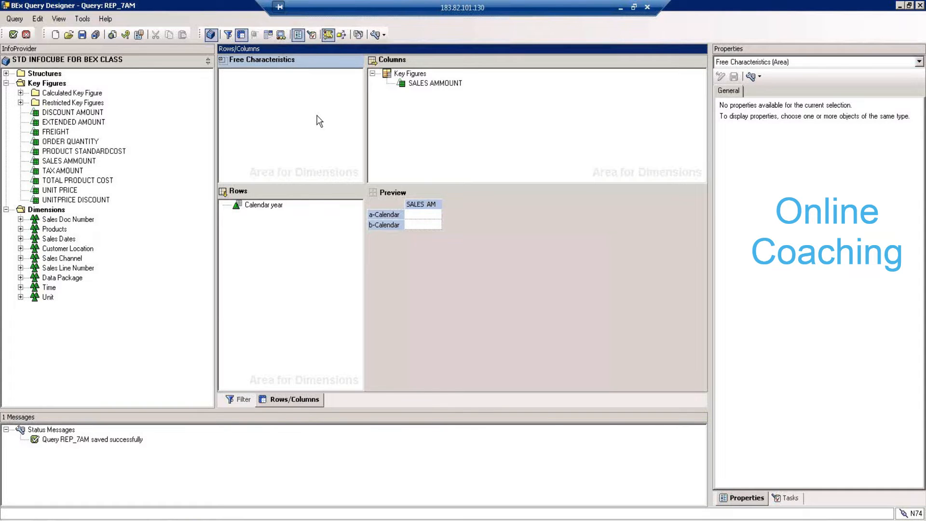
pyautogui.click(301, 235)
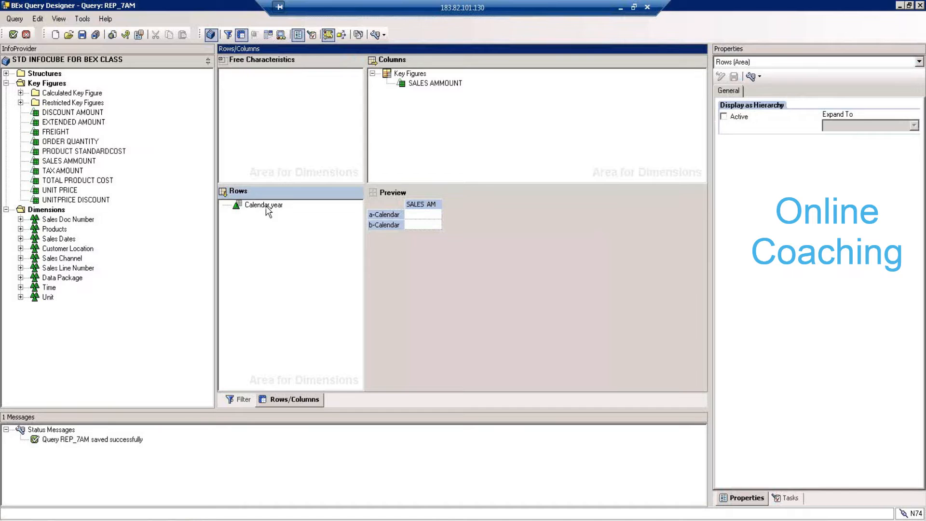
pyautogui.click(21, 287)
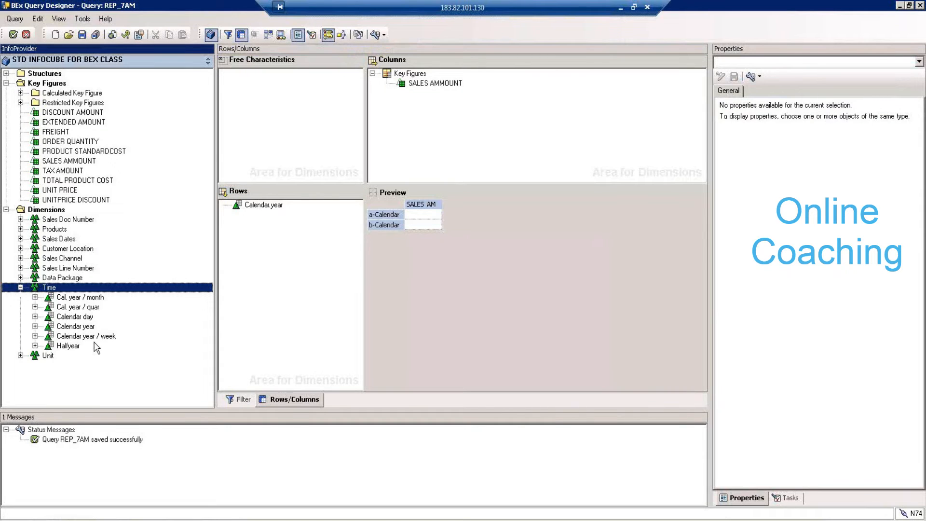
pyautogui.moveTo(94, 297); pyautogui.dragTo(286, 126)
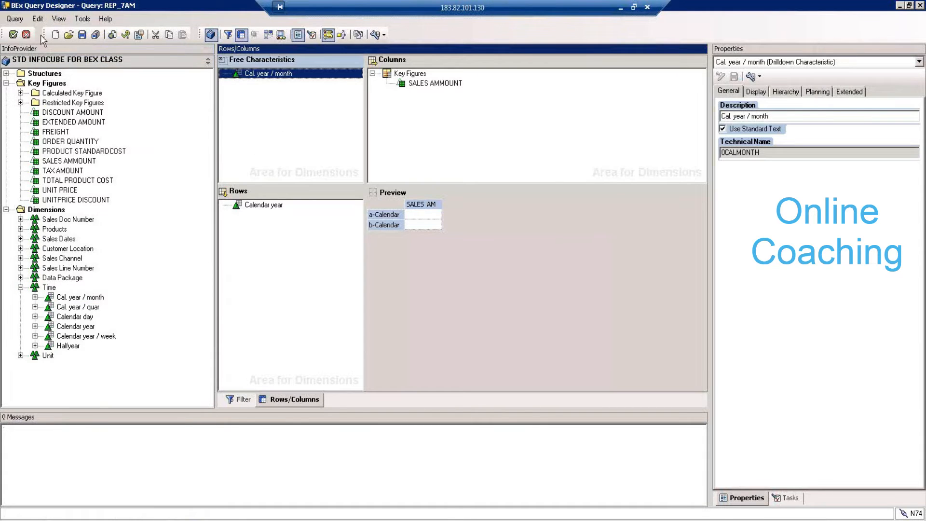
pyautogui.click(82, 35)
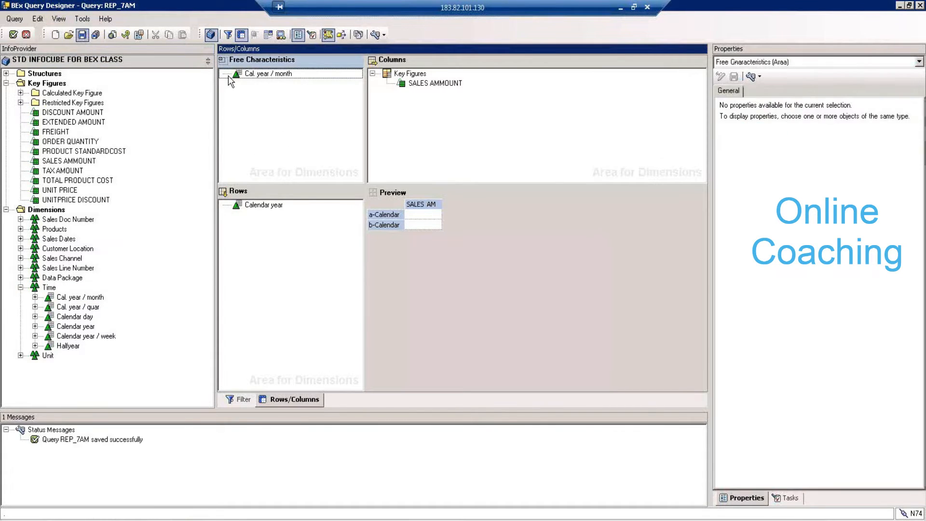
pyautogui.click(282, 77)
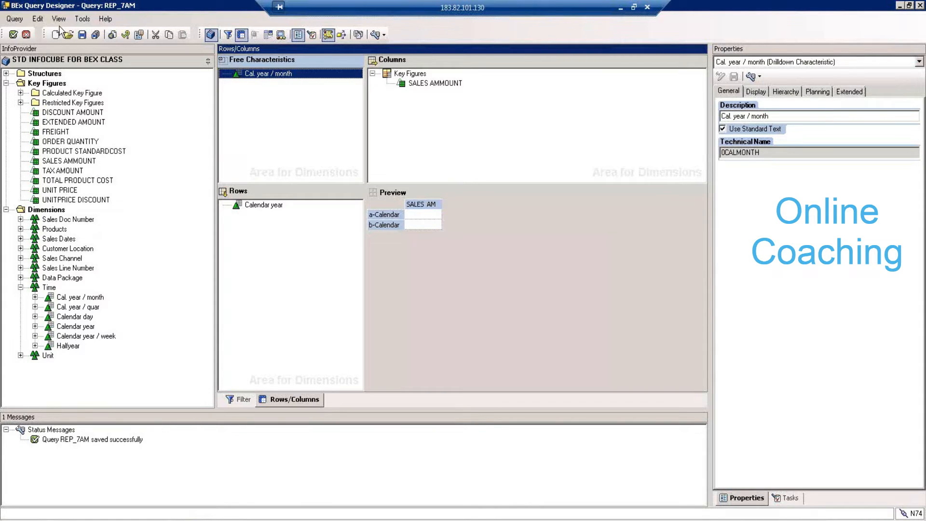
pyautogui.click(82, 35)
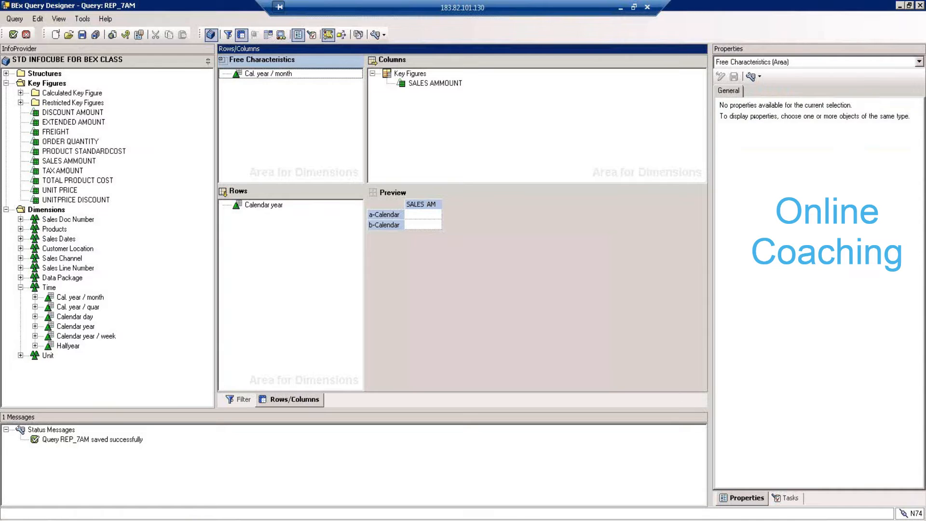
# - Switch to the SAP query window, leave the old REP_7AM result, execute the query again and dismiss the Internet Explorer security message
pyautogui.click(159, 518)
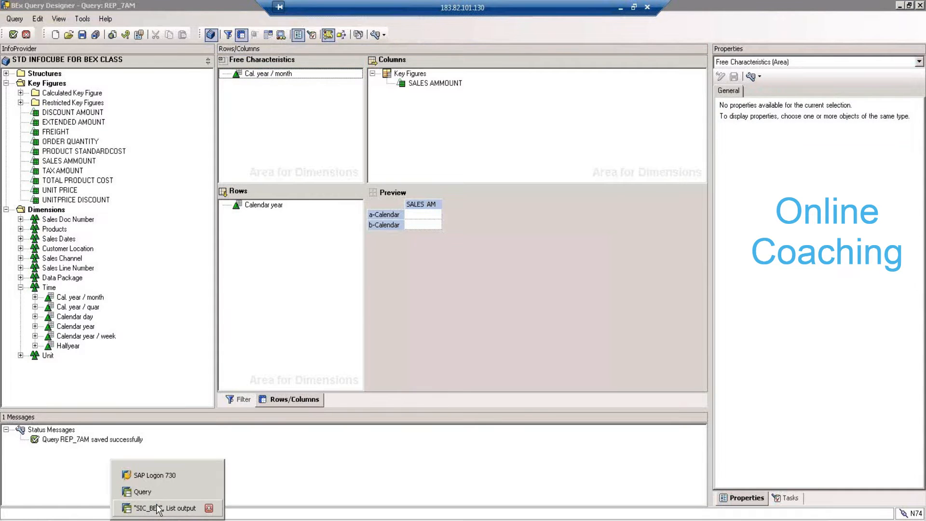
pyautogui.click(152, 491)
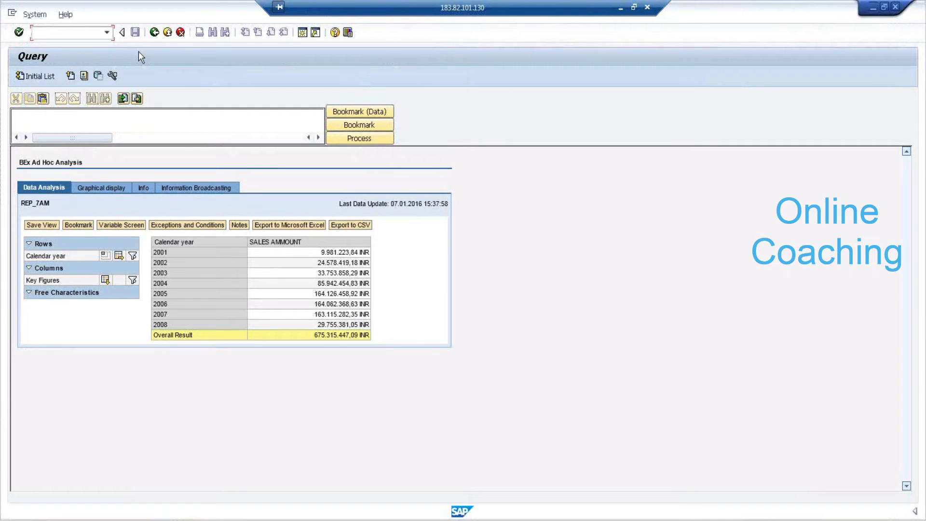
pyautogui.click(155, 32)
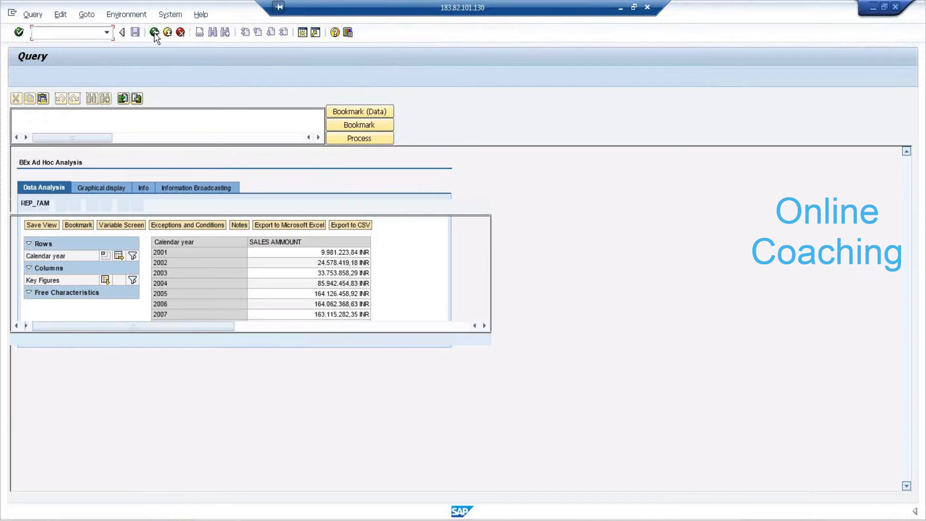
pyautogui.click(38, 77)
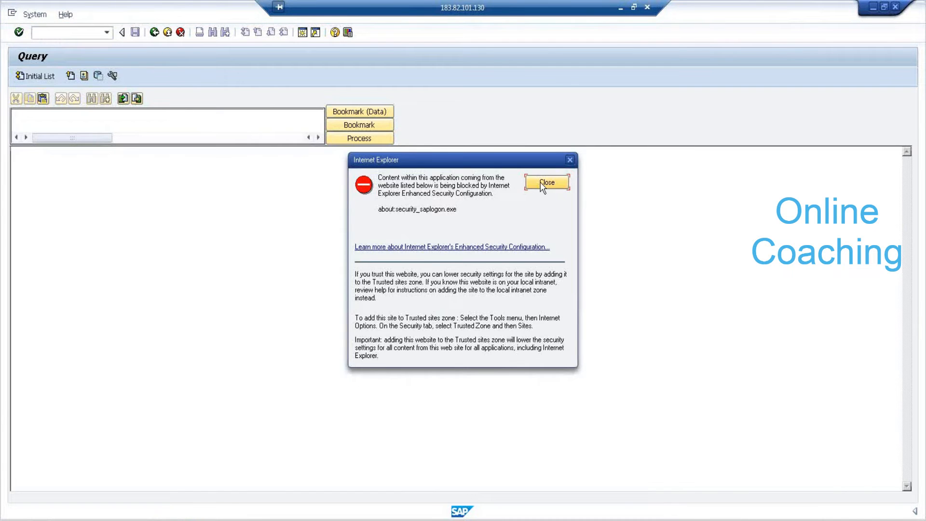
pyautogui.click(541, 182)
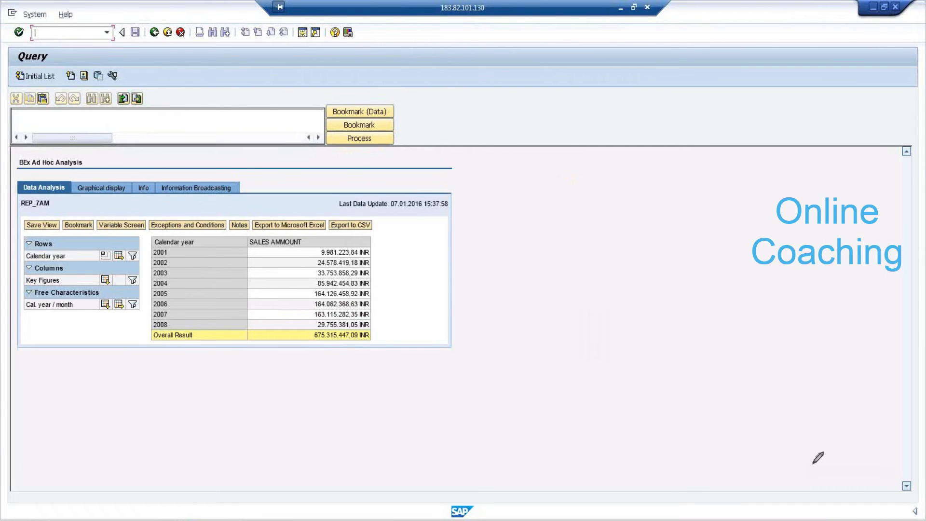
pyautogui.moveTo(207, 237)
pyautogui.mouseDown()
pyautogui.moveTo(164, 228)
pyautogui.moveTo(149, 240)
pyautogui.moveTo(206, 236)
pyautogui.mouseUp()
pyautogui.moveTo(314, 234)
pyautogui.mouseDown()
pyautogui.moveTo(288, 227)
pyautogui.moveTo(245, 246)
pyautogui.moveTo(314, 234)
pyautogui.mouseUp()
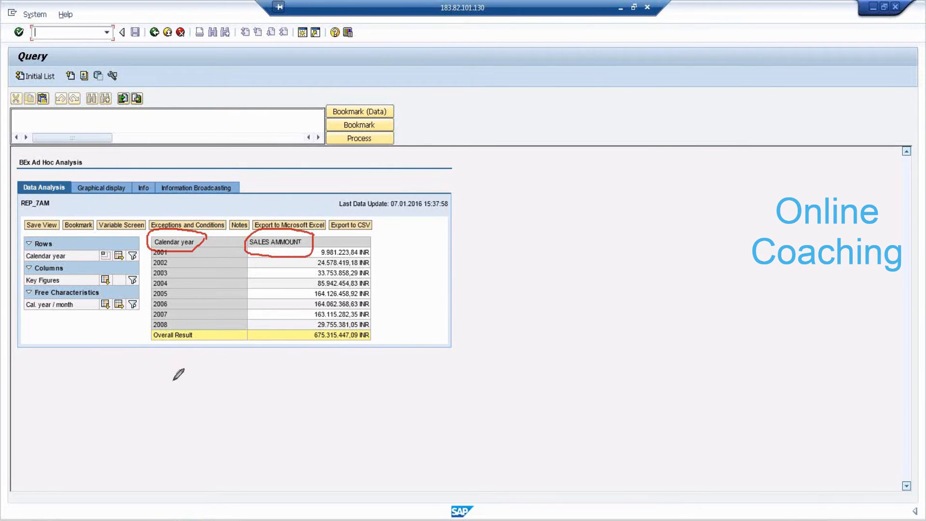
pyautogui.moveTo(86, 307)
pyautogui.mouseDown()
pyautogui.moveTo(44, 288)
pyautogui.moveTo(21, 297)
pyautogui.moveTo(72, 315)
pyautogui.moveTo(116, 289)
pyautogui.mouseUp()
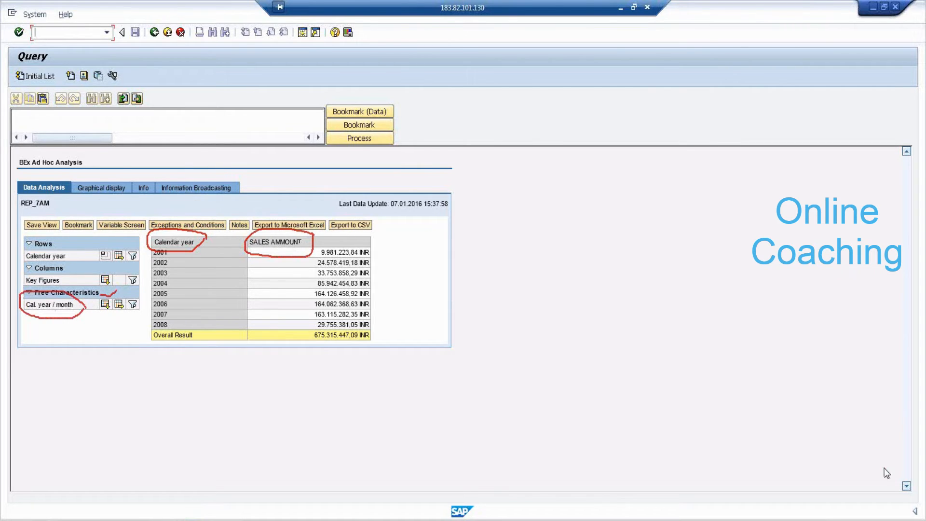
pyautogui.click(758, 469)
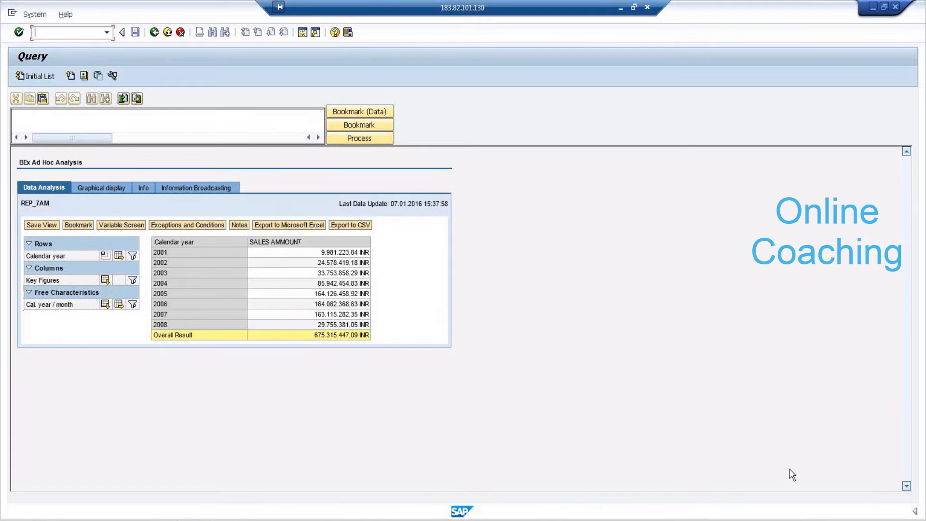
# - Drill down the REP_7AM result by the free characteristic Cal. year / month in the rows
pyautogui.click(106, 303)
pyautogui.click(106, 304)
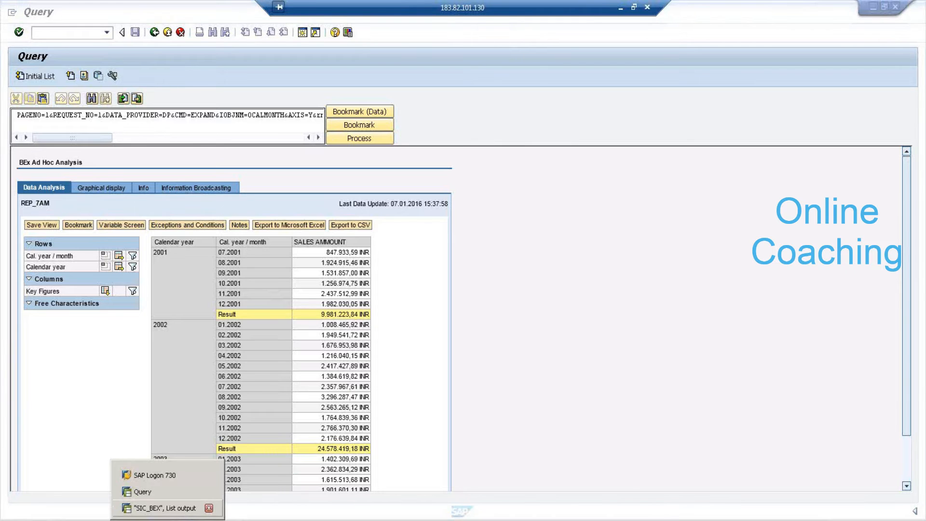
# - In BEx Query Designer, remove Cal. year / month from the Free Characteristics of REP_7AM and review the query's filter area
pyautogui.moveTo(219, 514)
pyautogui.click(192, 507)
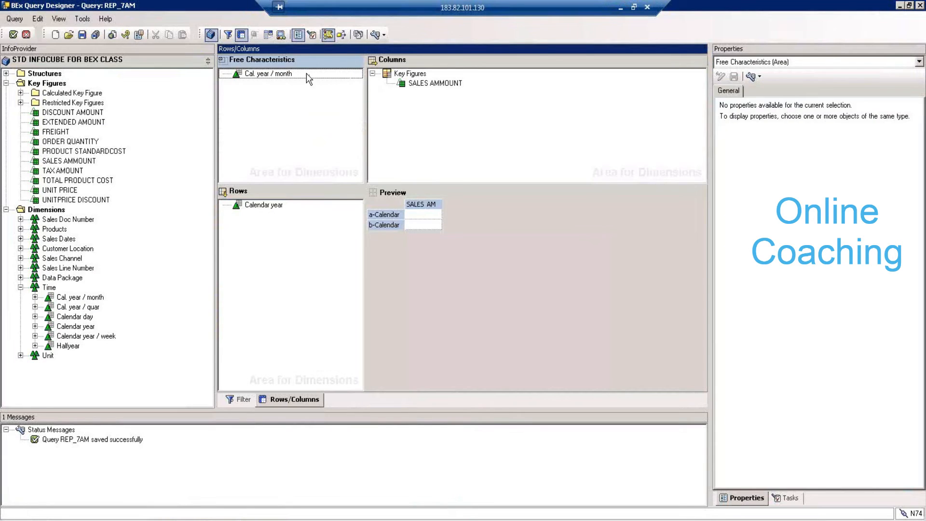
pyautogui.click(306, 73)
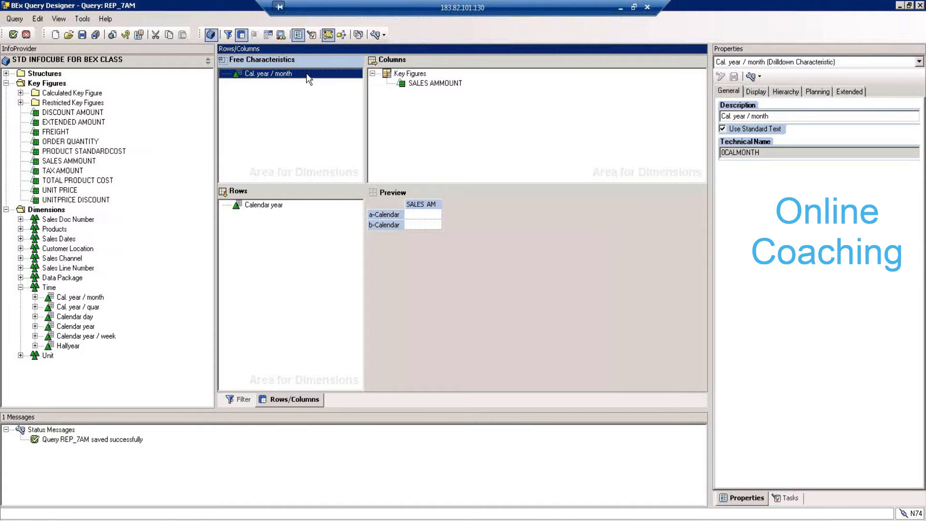
pyautogui.press('Delete')
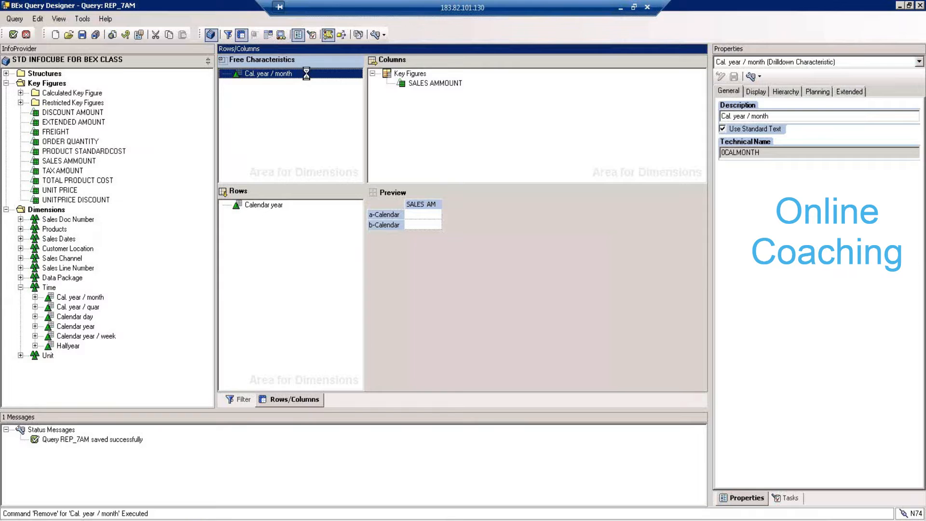
pyautogui.click(244, 400)
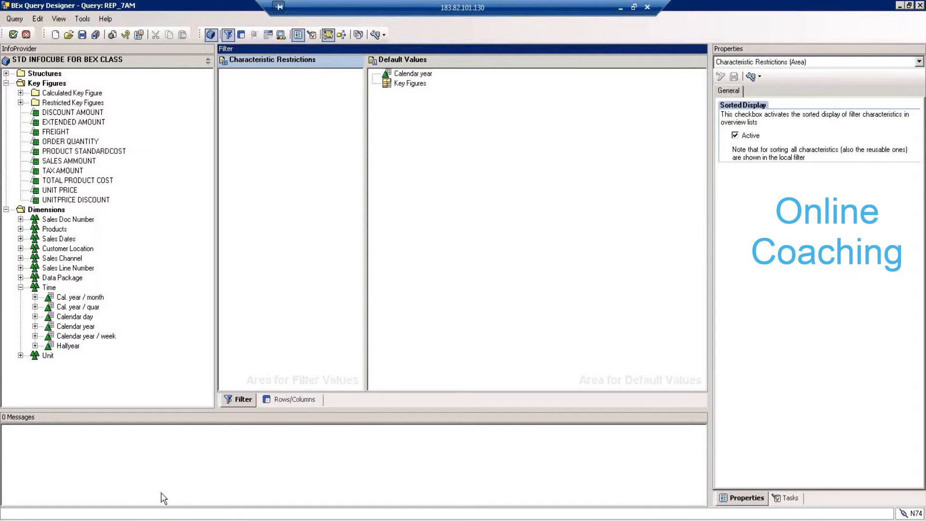
pyautogui.click(292, 400)
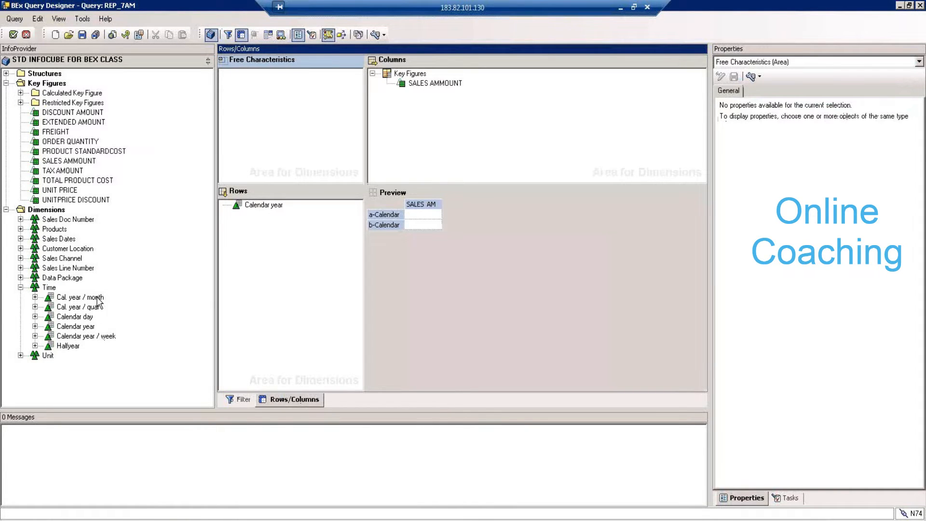
# - Add Cal. year / month from the Time dimension back to the Free Characteristics of REP_7AM and save the query
pyautogui.moveTo(80, 297); pyautogui.dragTo(288, 138)
pyautogui.click(82, 35)
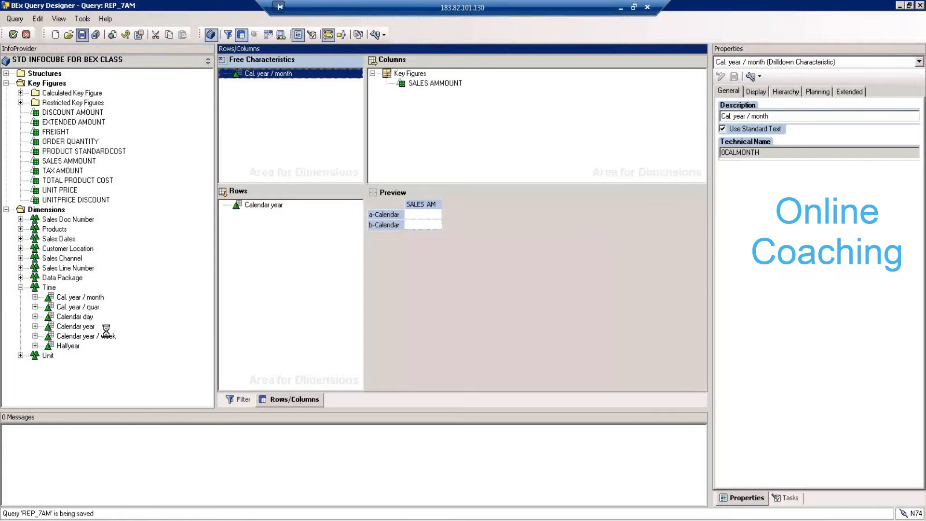
# - Switch to the SAP query window, leave the outdated REP_7AM result, run the query again and dismiss the Internet Explorer security message
pyautogui.moveTo(165, 515)
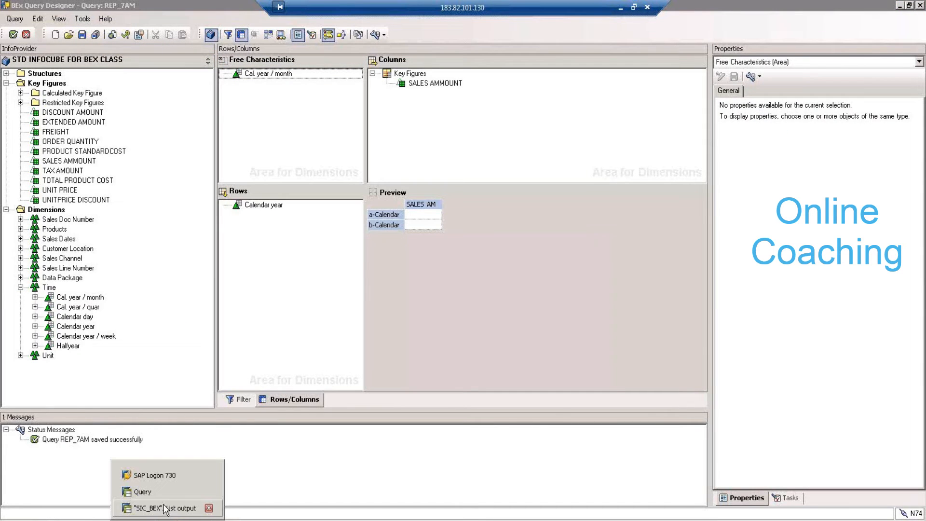
pyautogui.click(161, 494)
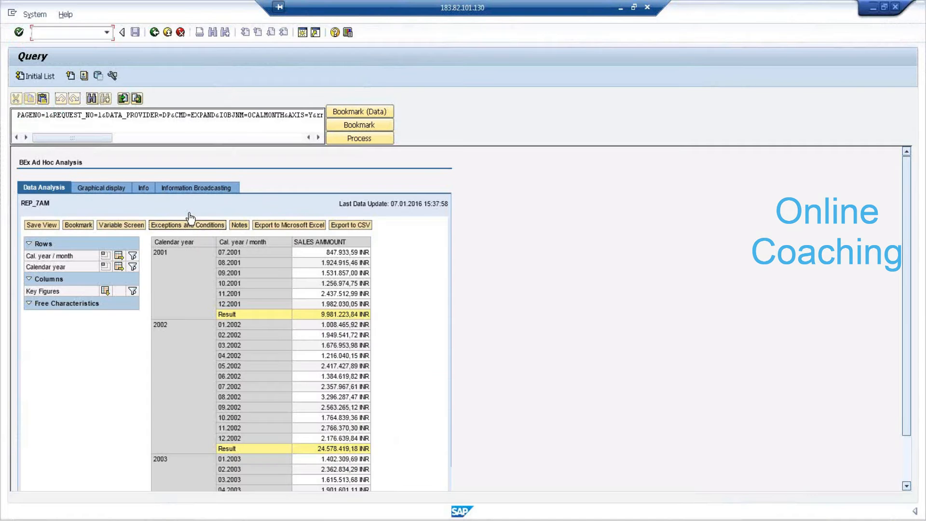
pyautogui.click(154, 32)
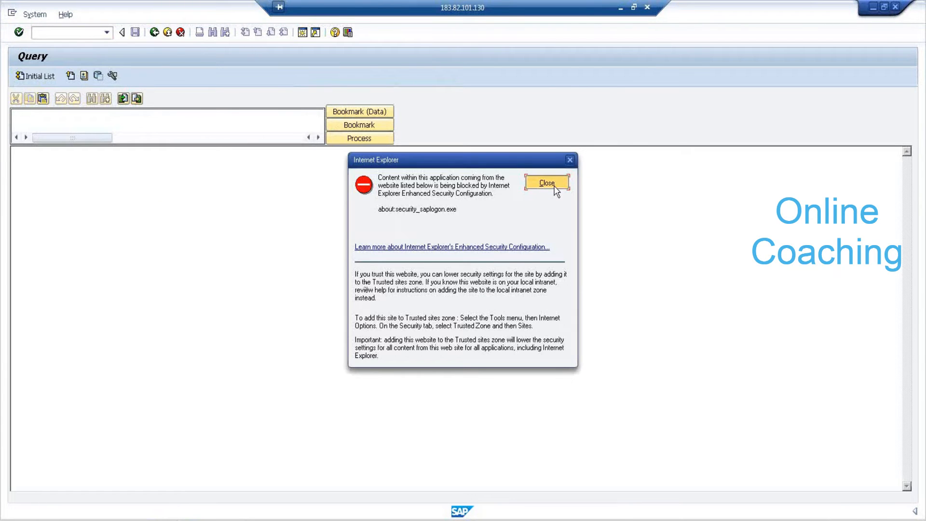
pyautogui.click(546, 183)
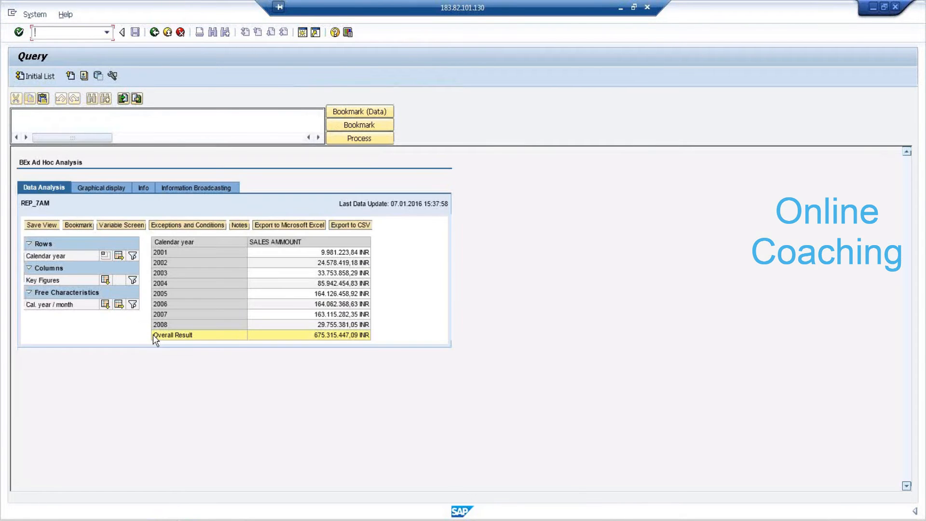
# - Drill down REP_7AM by Cal. year / month in the rows and choose 08.2001 as the filter value for that characteristic
pyautogui.click(106, 305)
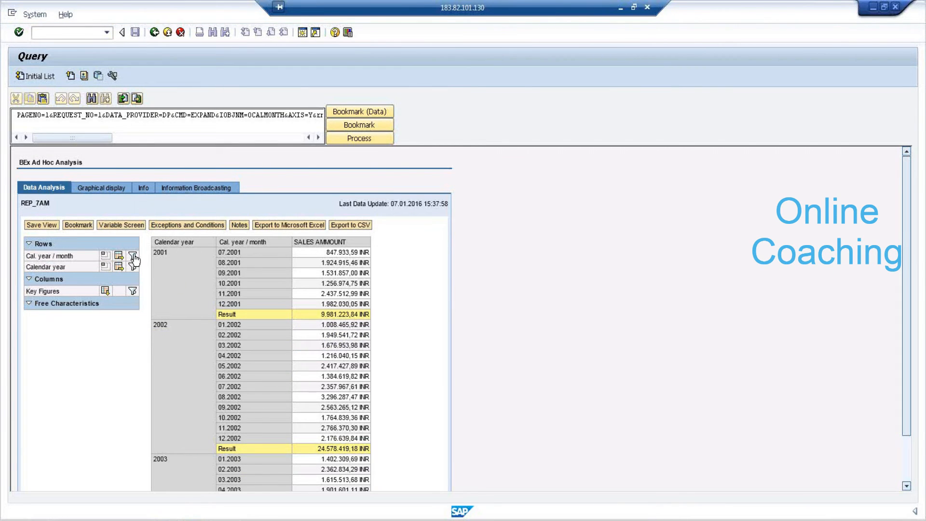
pyautogui.click(134, 257)
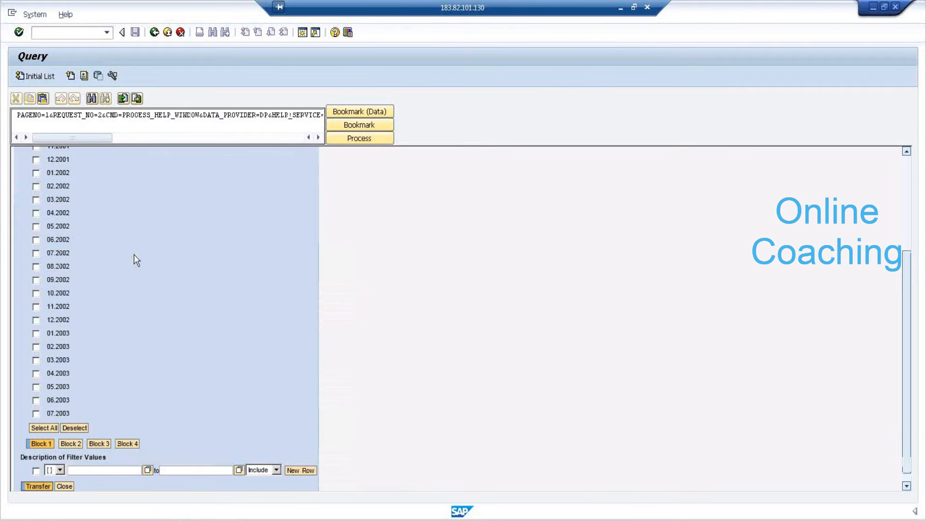
pyautogui.scroll(3, 102, 284)
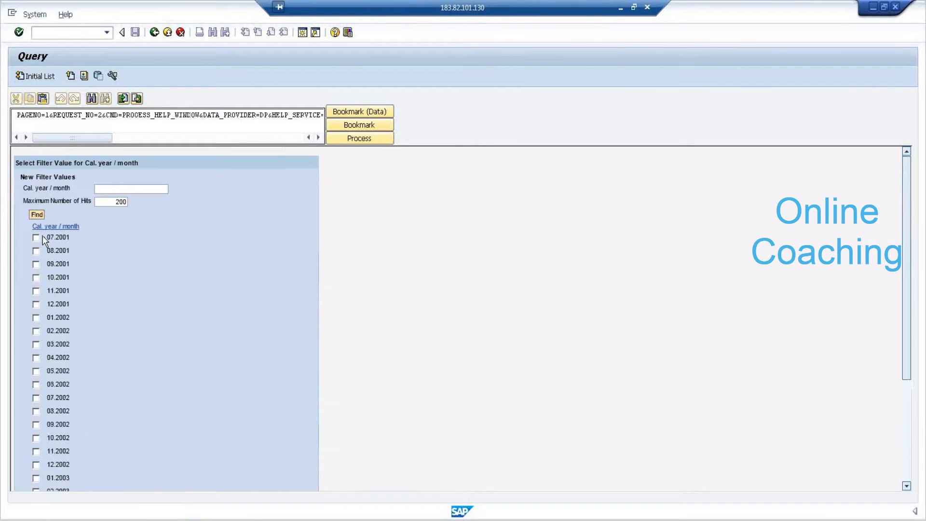
pyautogui.click(37, 250)
pyautogui.scroll(-5, 143, 279)
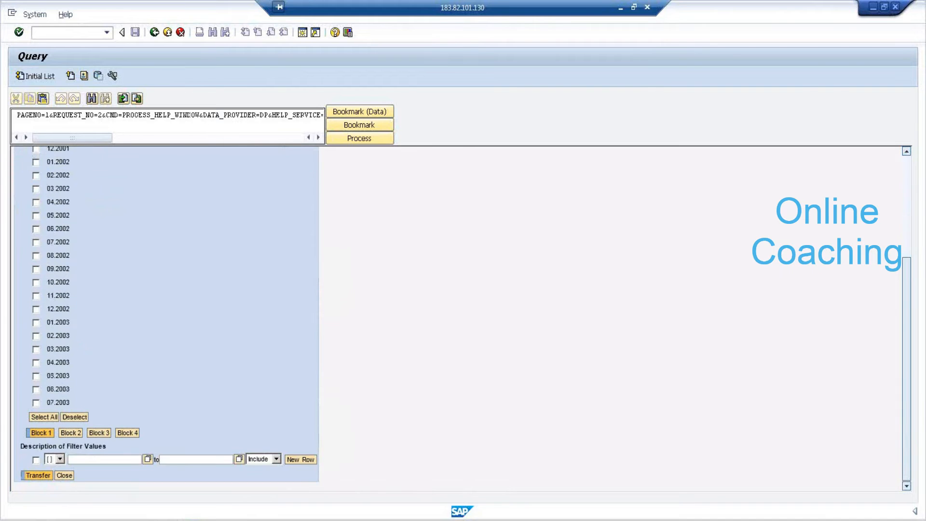
# - Apply the Cal. year / month filter for 07.2001, 08.2001 and 10.2001 to the report, and remove that filter again
pyautogui.click(45, 476)
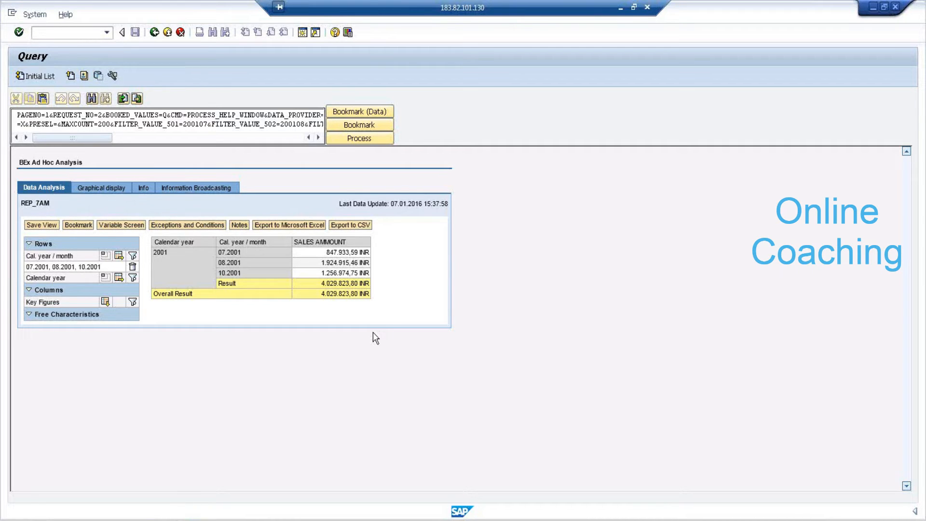
pyautogui.click(133, 267)
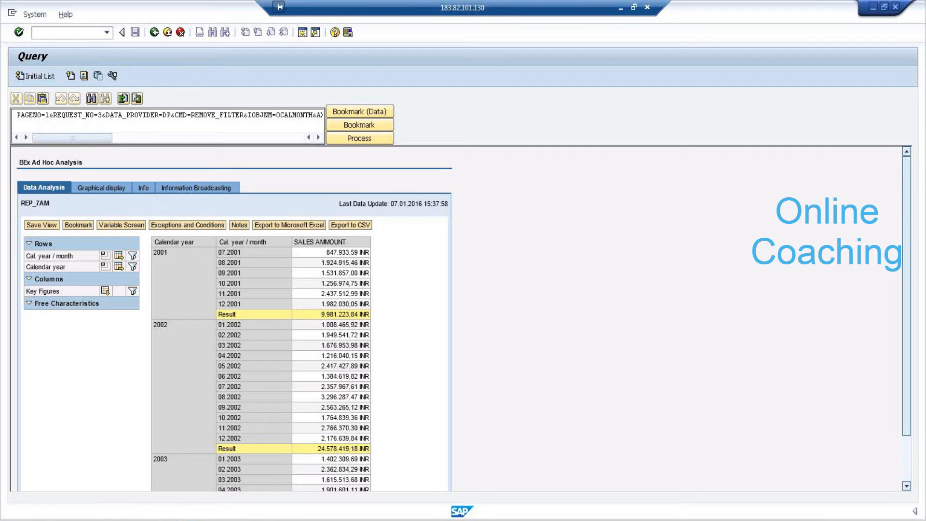
# - Switch to BEx Query Designer and display the filter definition of query REP_7AM
pyautogui.moveTo(168, 520)
pyautogui.moveTo(197, 519)
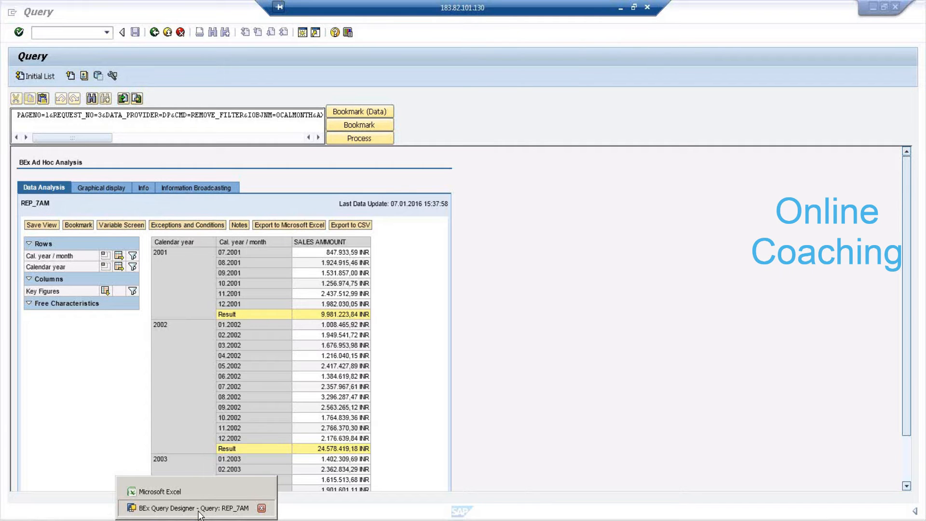
pyautogui.click(199, 510)
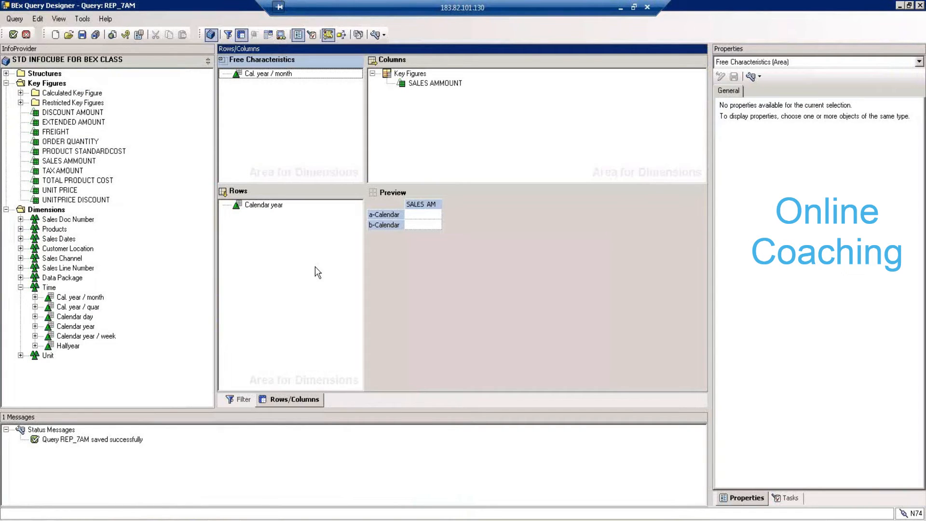
pyautogui.click(239, 398)
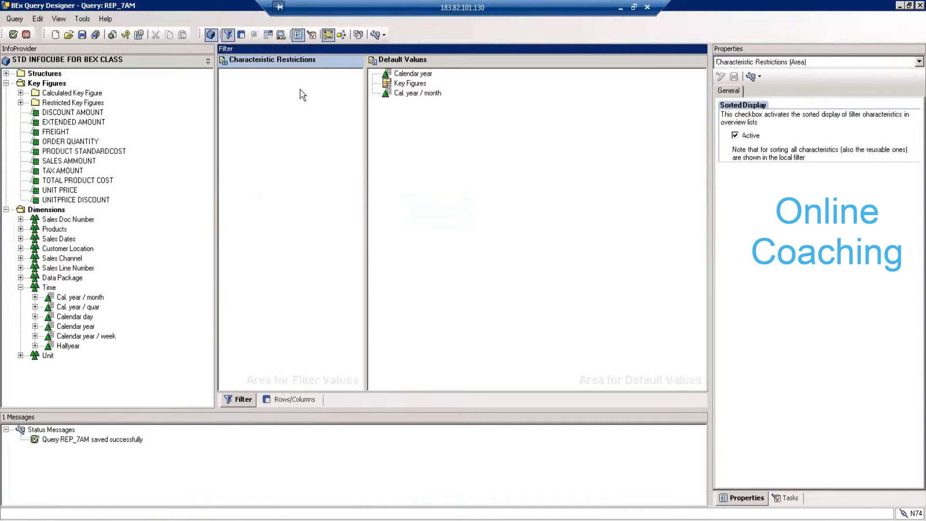
# - Examine the characteristics in the Customer Location, Sales Dates, Products and Sales Doc Number dimensions
pyautogui.click(20, 287)
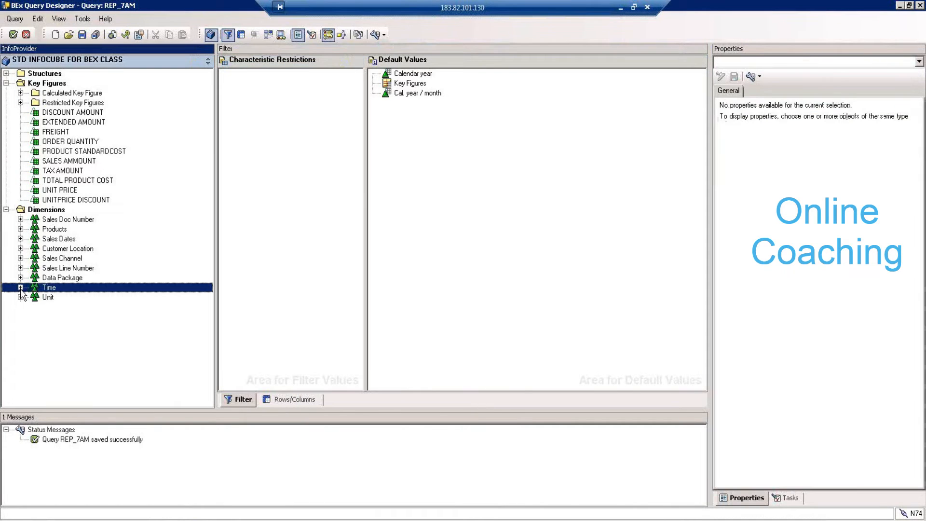
pyautogui.click(20, 248)
pyautogui.click(21, 238)
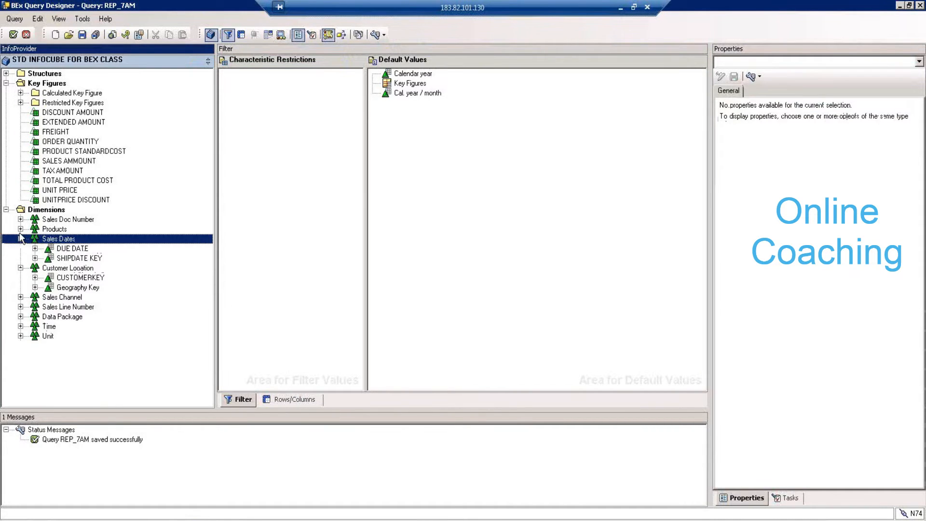
pyautogui.click(21, 229)
pyautogui.click(20, 219)
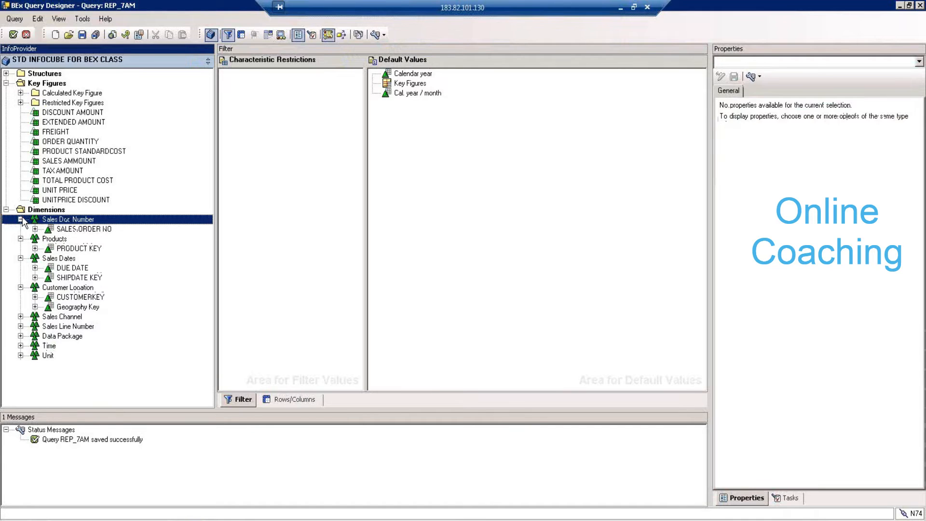
pyautogui.click(21, 238)
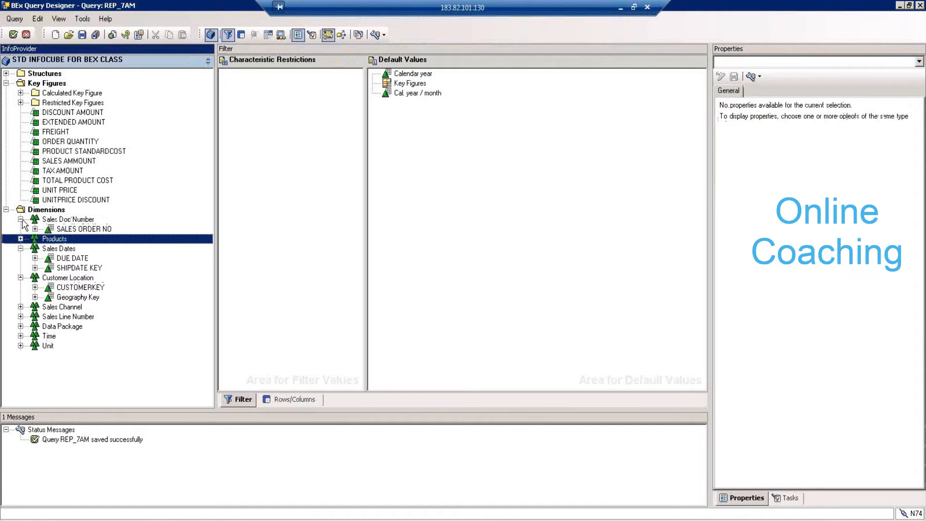
pyautogui.click(21, 219)
pyautogui.click(20, 238)
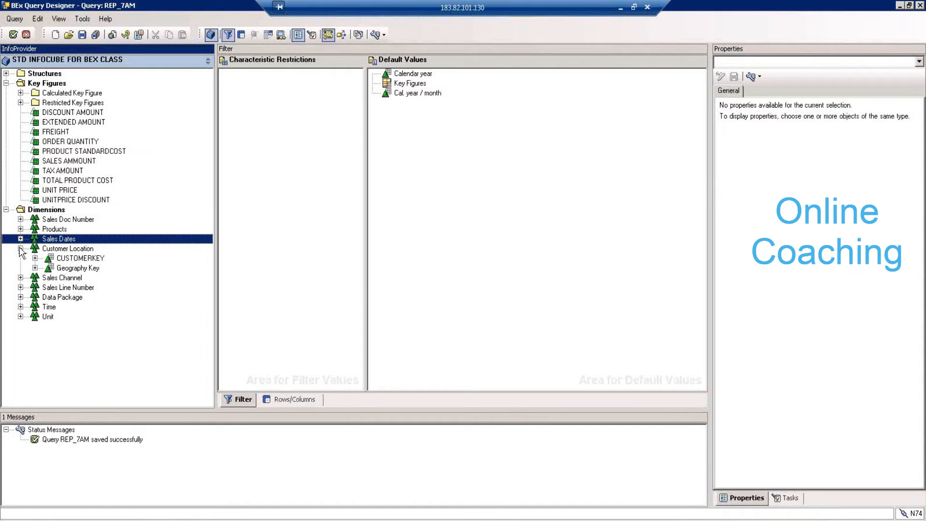
pyautogui.click(21, 249)
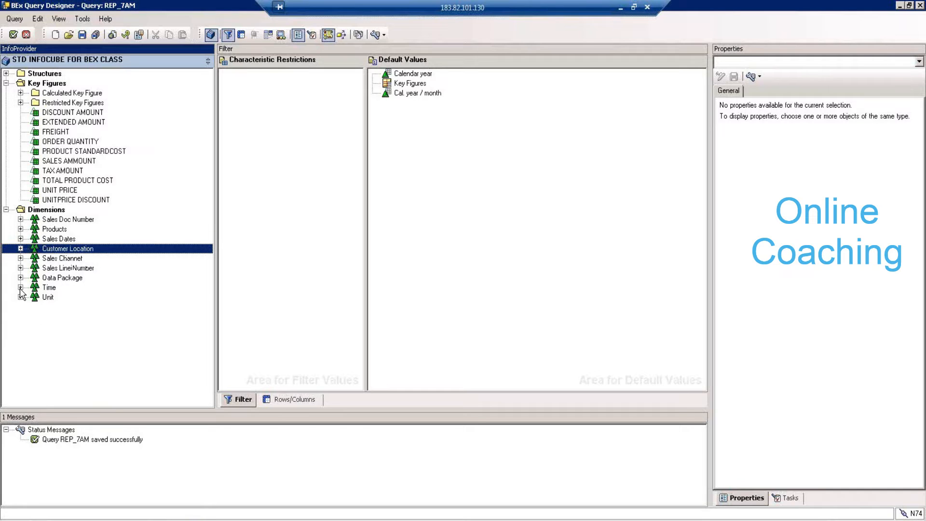
# - Add Cal. year / month from the Time dimension to the characteristic restrictions
pyautogui.click(20, 288)
pyautogui.moveTo(94, 298); pyautogui.dragTo(283, 145)
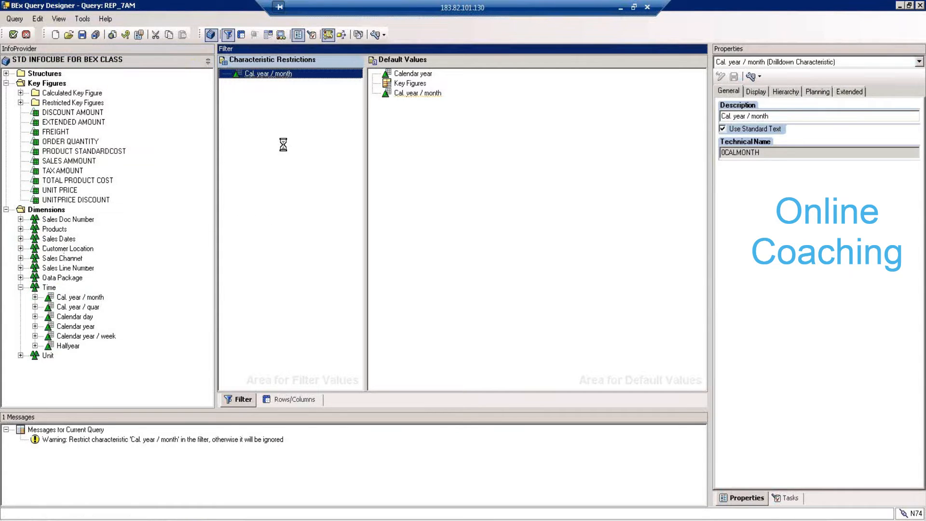
pyautogui.click(285, 76)
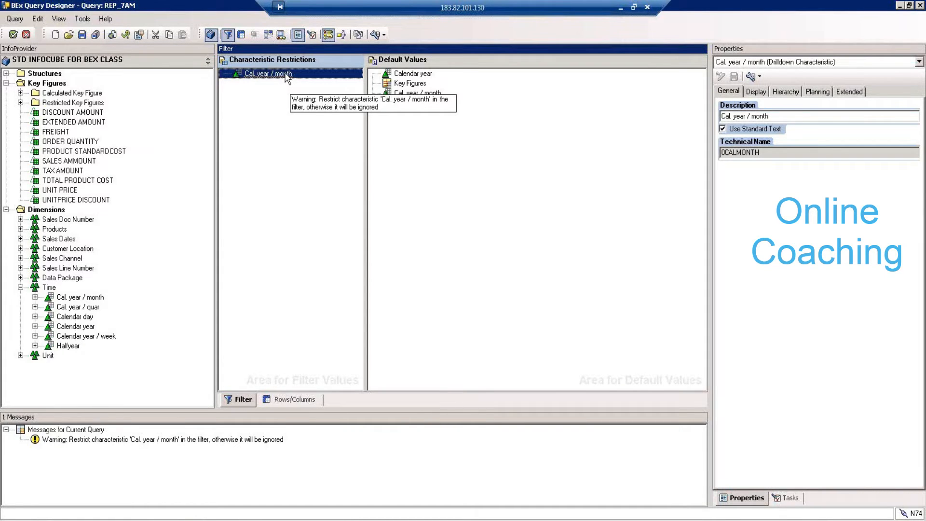
# - Restrict Cal. year / month to the single values January 2002 and February 2002, and list them under the characteristic
pyautogui.rightClick(286, 76)
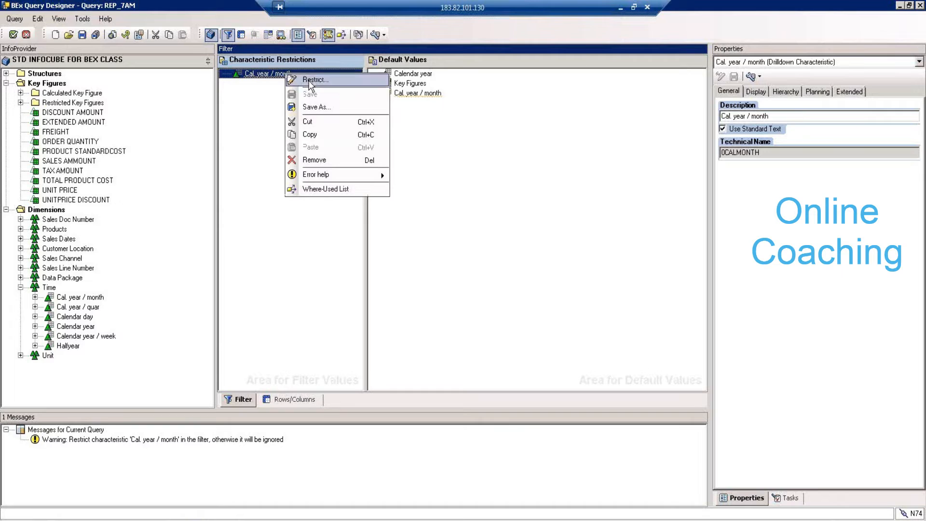
pyautogui.click(308, 81)
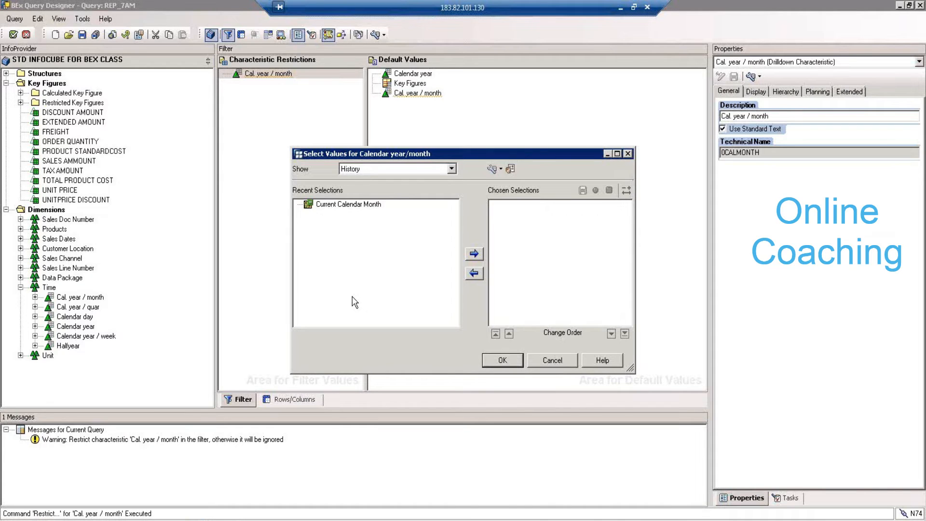
pyautogui.click(386, 170)
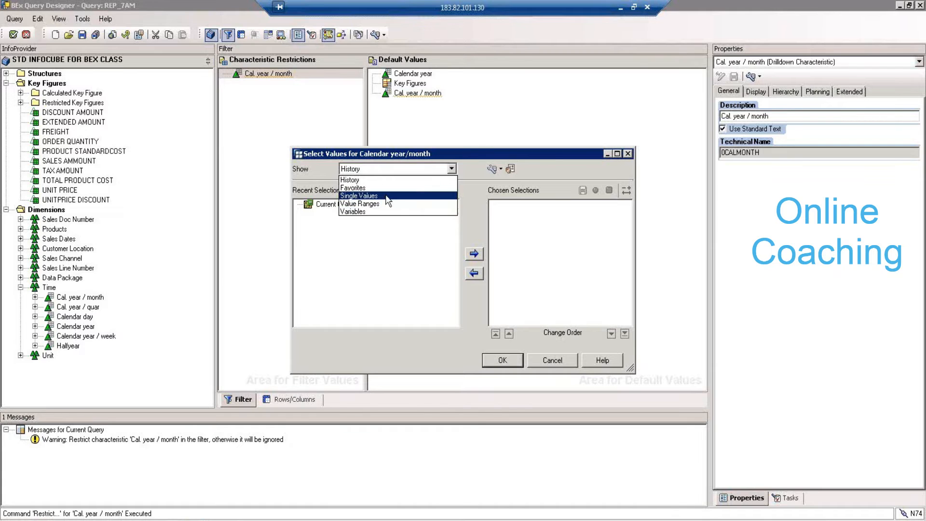
pyautogui.click(387, 196)
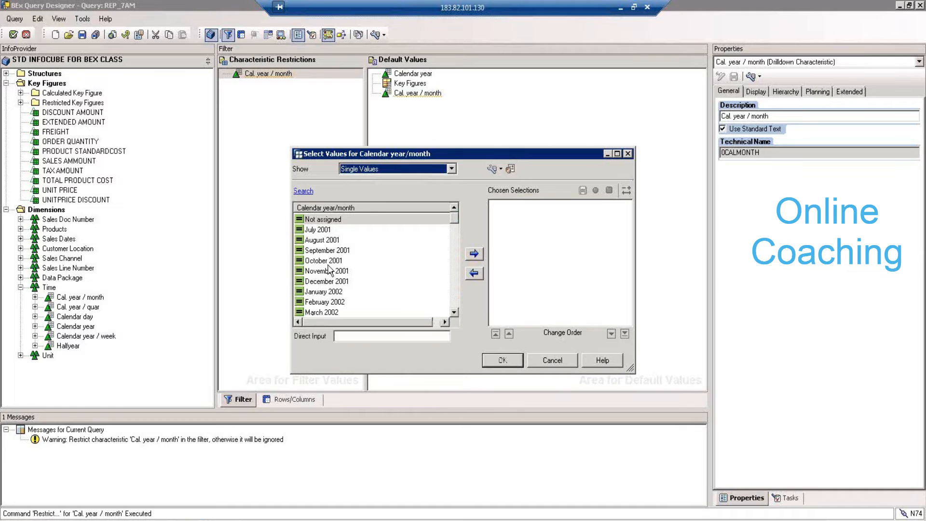
pyautogui.click(335, 292)
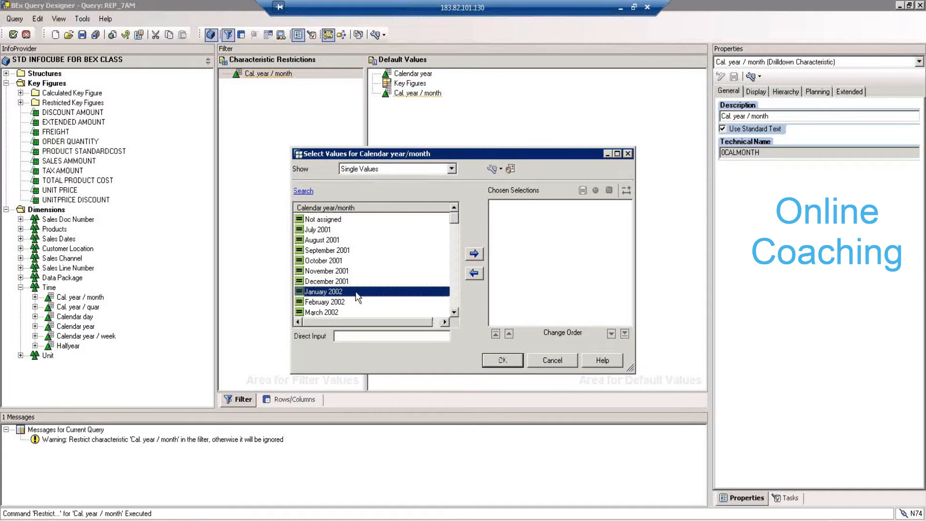
pyautogui.click(474, 254)
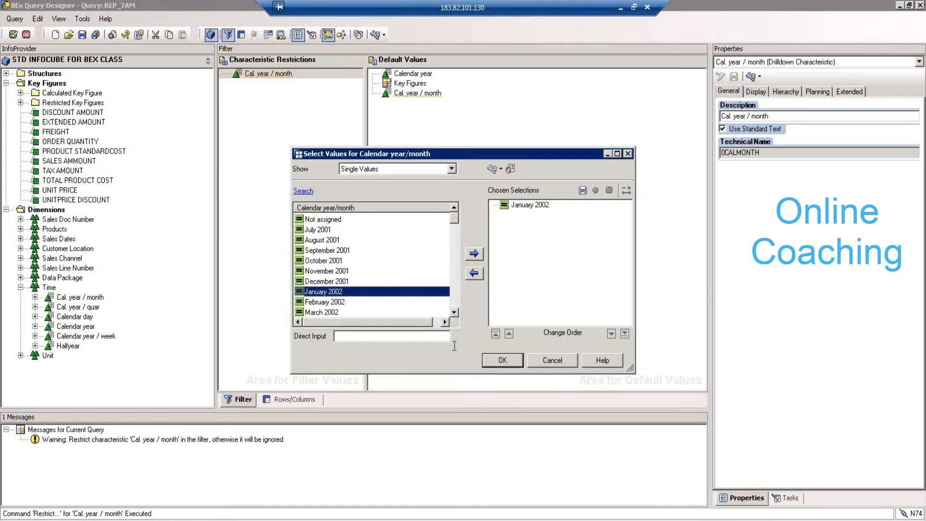
pyautogui.click(338, 302)
pyautogui.click(474, 253)
pyautogui.click(519, 361)
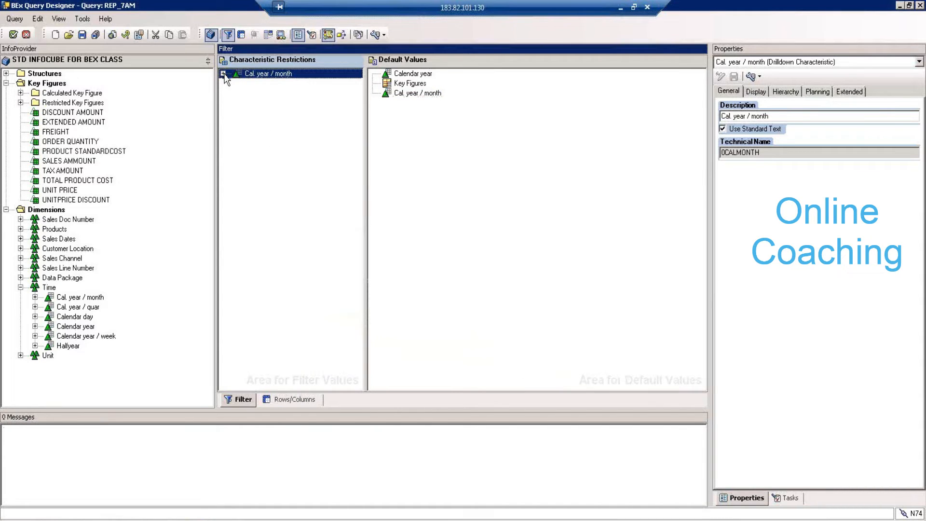
pyautogui.click(223, 73)
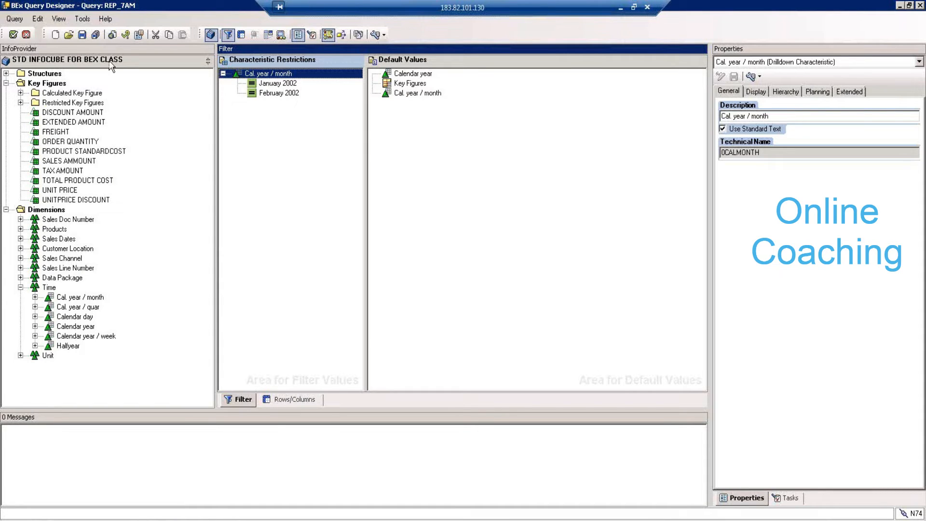
# - Save the query and execute SIC_BEX/REP_7AM again in the SAP Query Monitor, dismissing the security notice
pyautogui.click(81, 35)
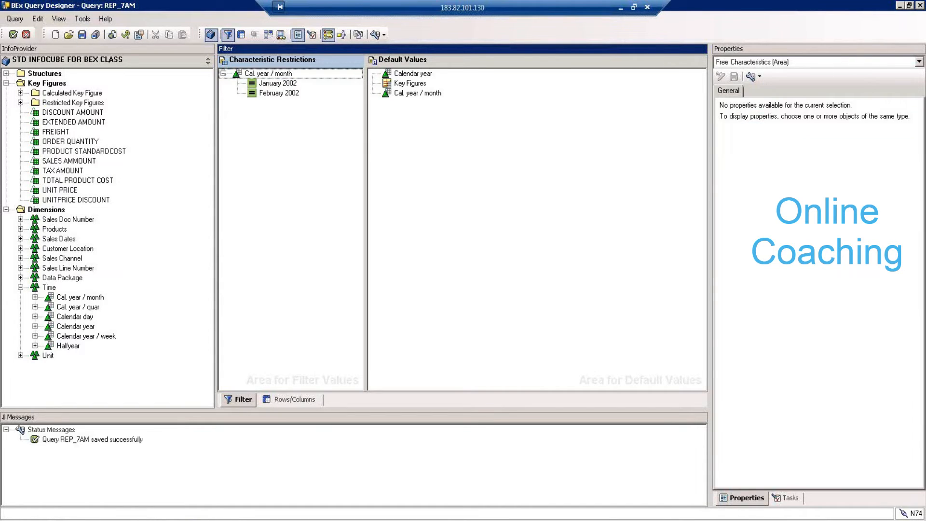
pyautogui.click(167, 519)
pyautogui.click(175, 493)
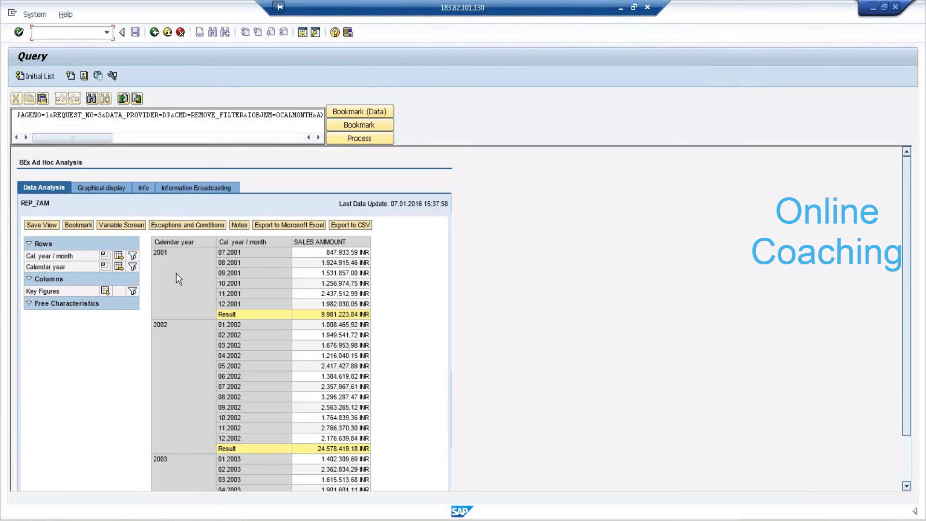
pyautogui.click(155, 33)
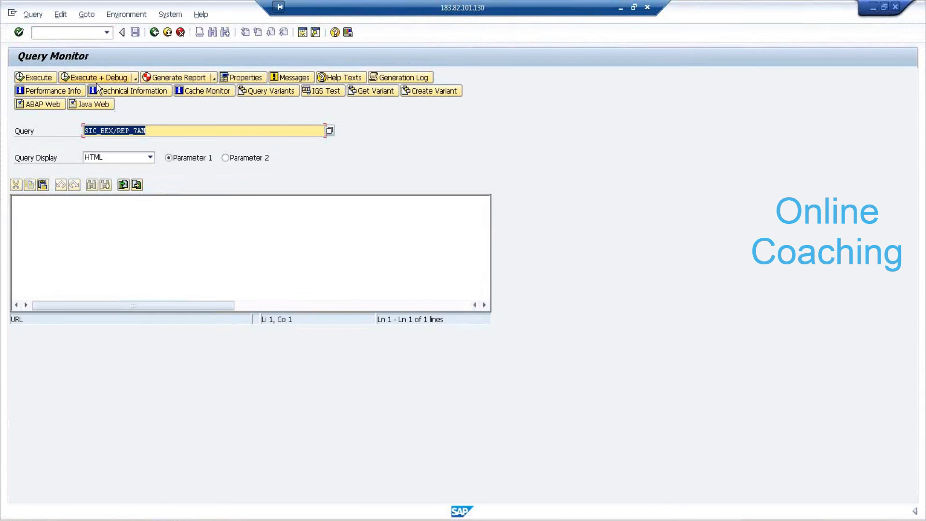
pyautogui.click(40, 76)
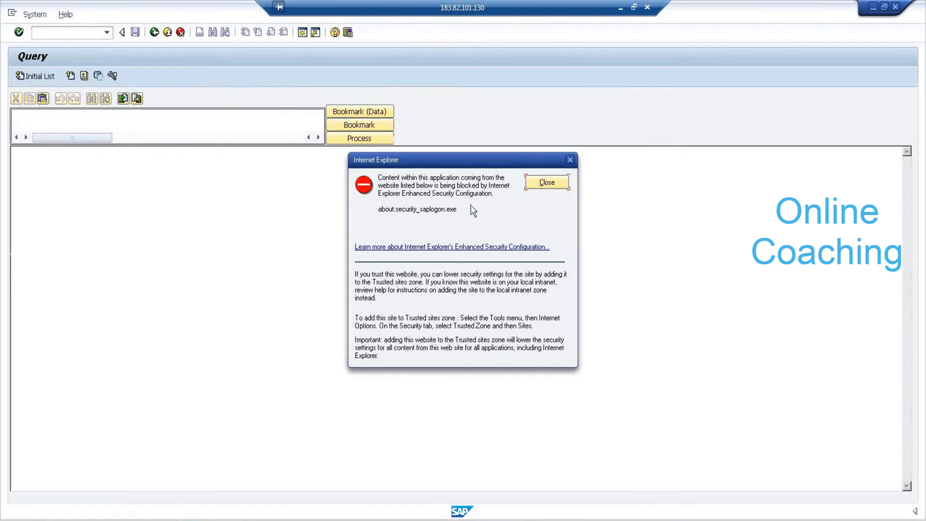
pyautogui.click(547, 184)
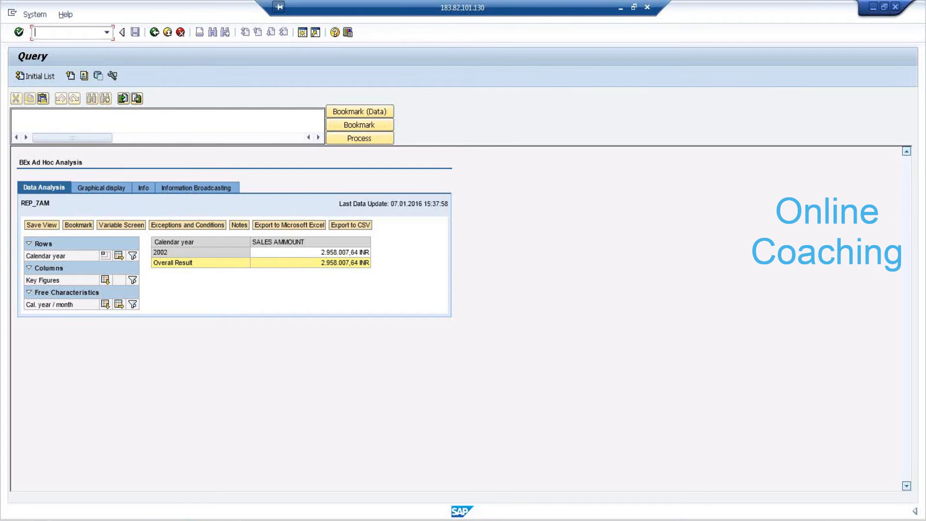
# - Switch back to BEx Query Designer and reopen the value selection of the Cal. year / month restriction
pyautogui.click(167, 520)
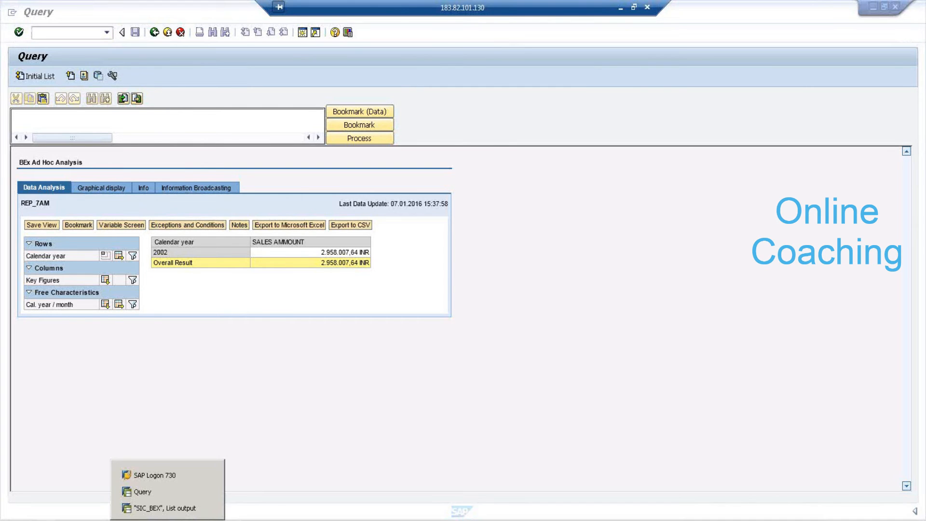
pyautogui.click(207, 504)
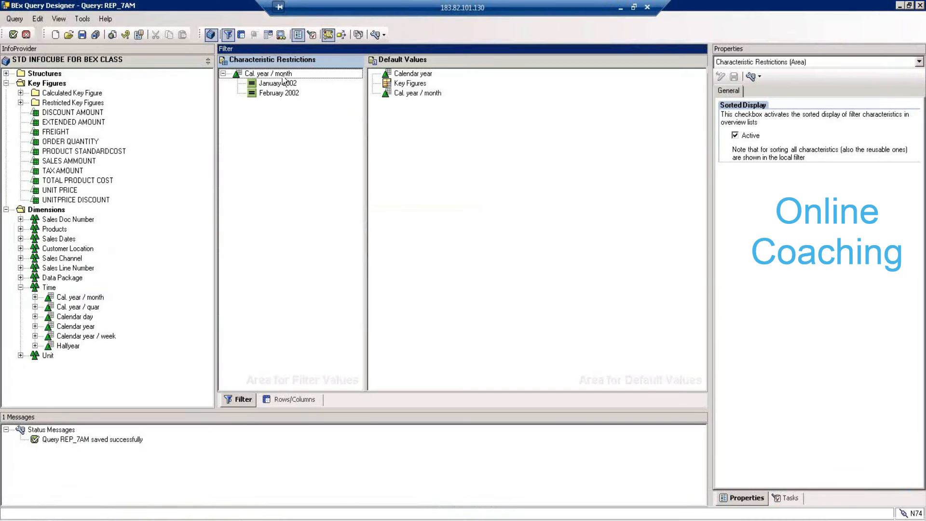
pyautogui.click(283, 76)
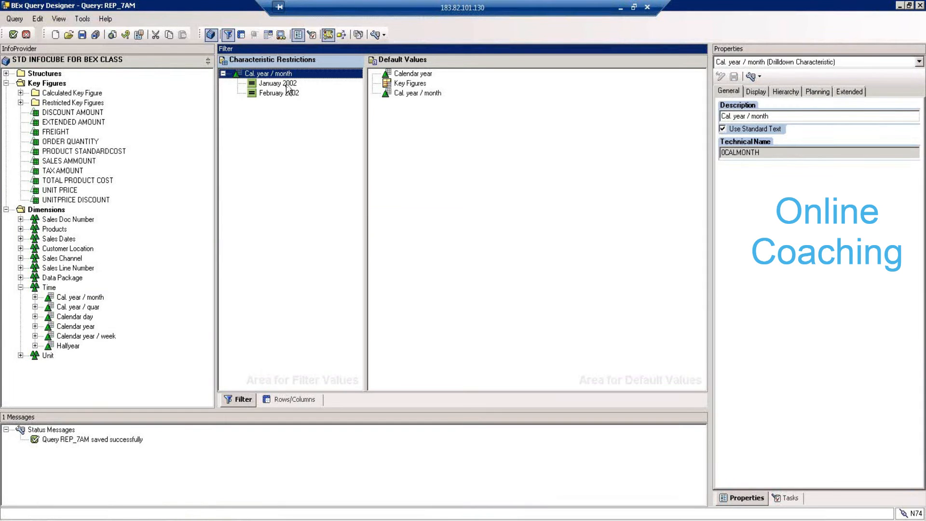
pyautogui.click(285, 84)
pyautogui.click(285, 76)
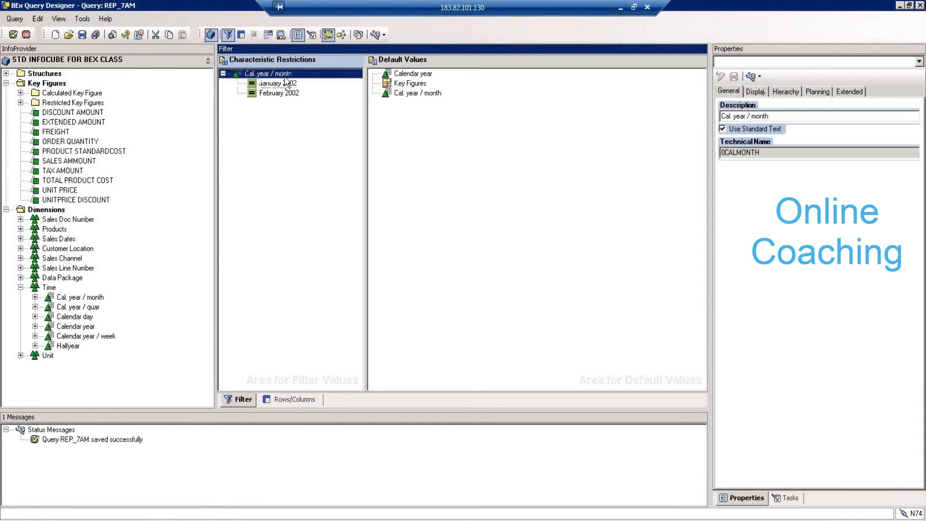
pyautogui.doubleClick(285, 74)
# - Remove February 2002 and January 2002 from the chosen selections
pyautogui.click(524, 207)
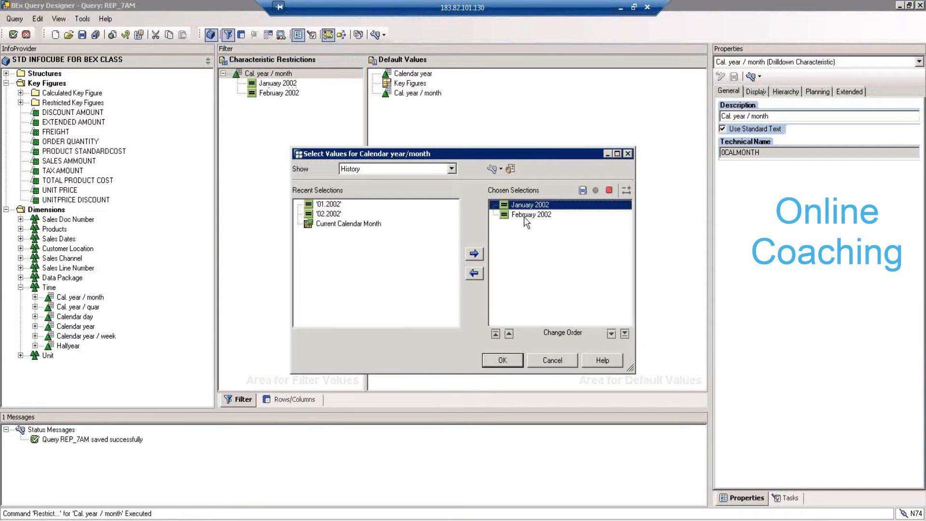
pyautogui.click(525, 215)
pyautogui.click(473, 273)
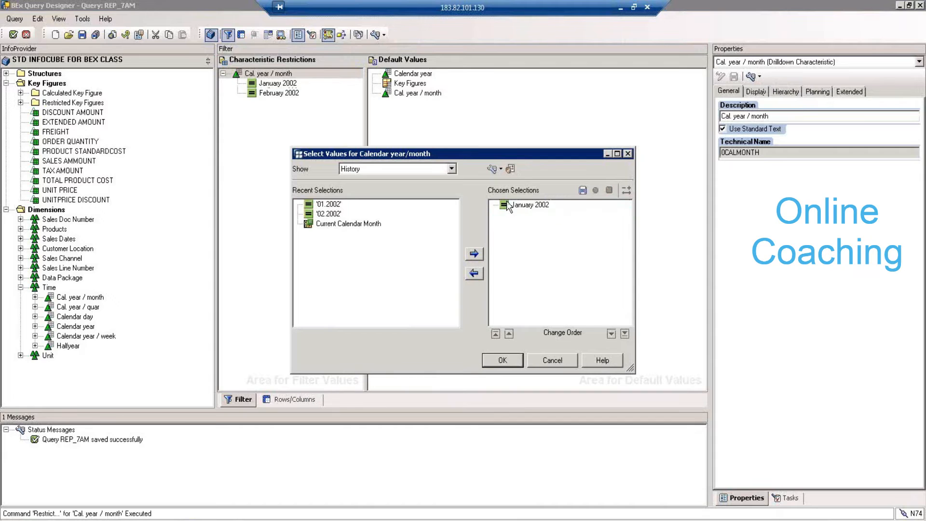
pyautogui.click(473, 273)
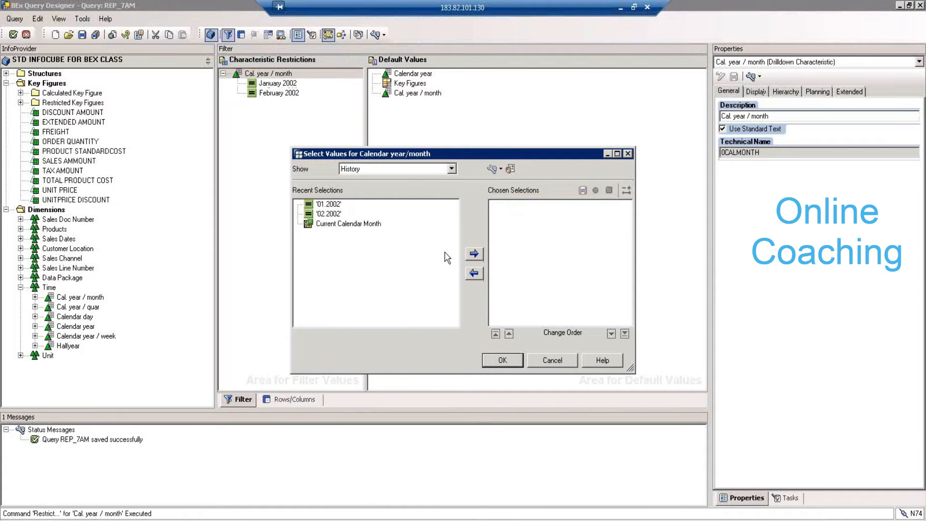
# - Switch the Calendar year/month value selection to Value Ranges and set the range operator to Between
pyautogui.click(403, 169)
pyautogui.click(389, 203)
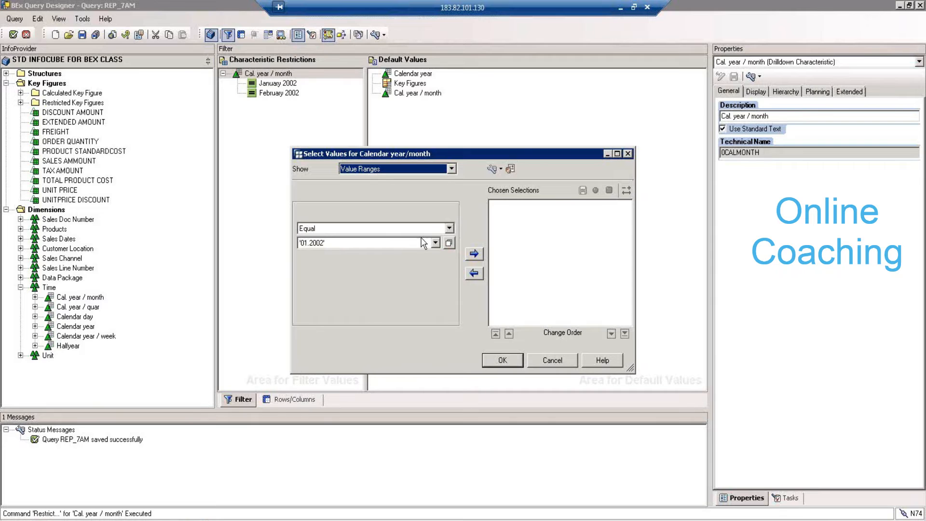
pyautogui.click(449, 228)
pyautogui.click(403, 240)
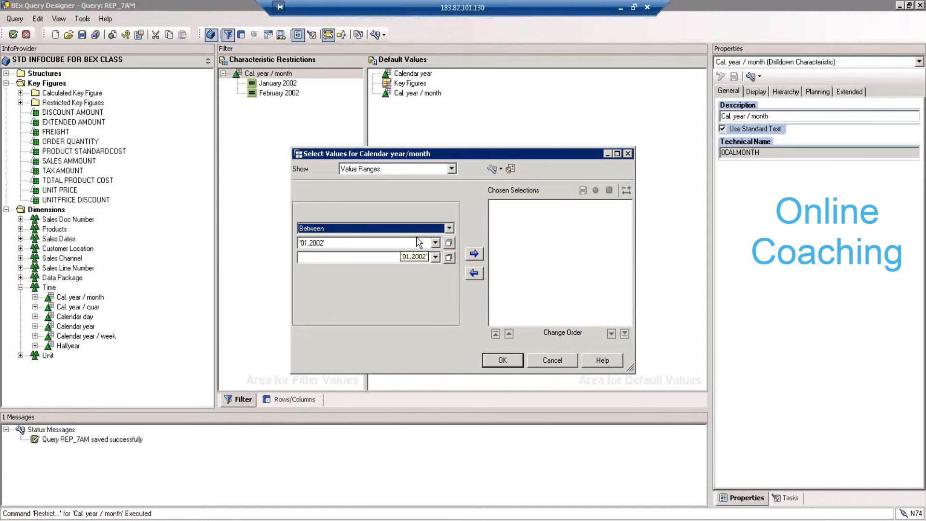
pyautogui.click(449, 228)
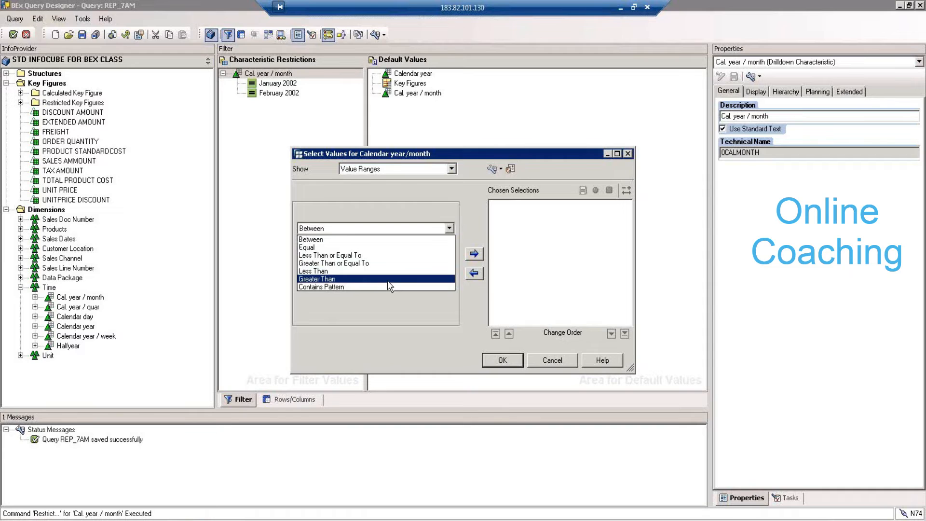
pyautogui.click(425, 240)
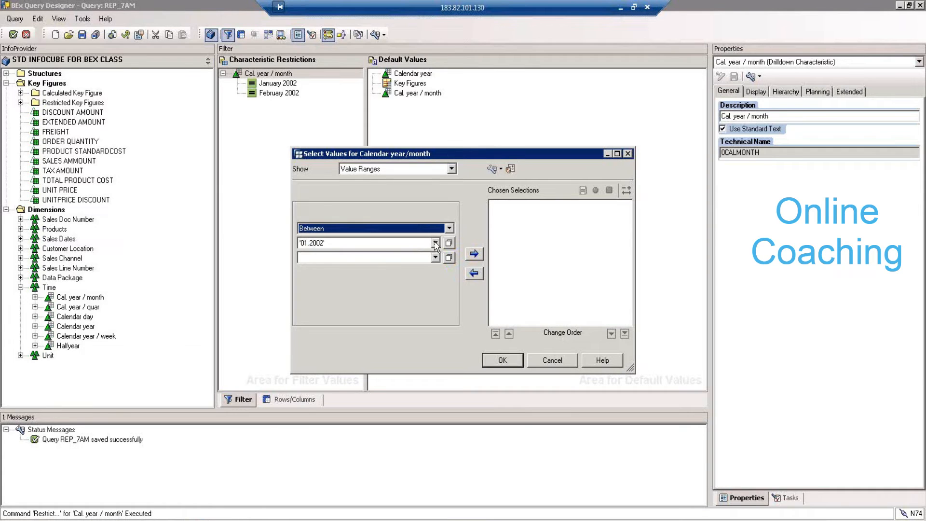
# - Set the upper limit of the Between range to the single value December 2002
pyautogui.click(435, 242)
pyautogui.click(435, 242)
pyautogui.click(433, 256)
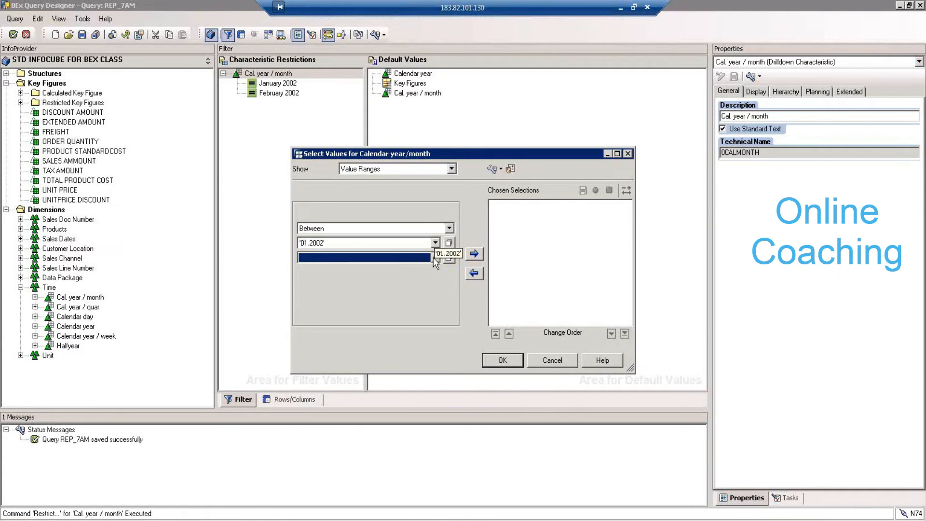
pyautogui.click(432, 257)
pyautogui.click(437, 257)
pyautogui.click(437, 257)
pyautogui.click(449, 257)
pyautogui.click(439, 169)
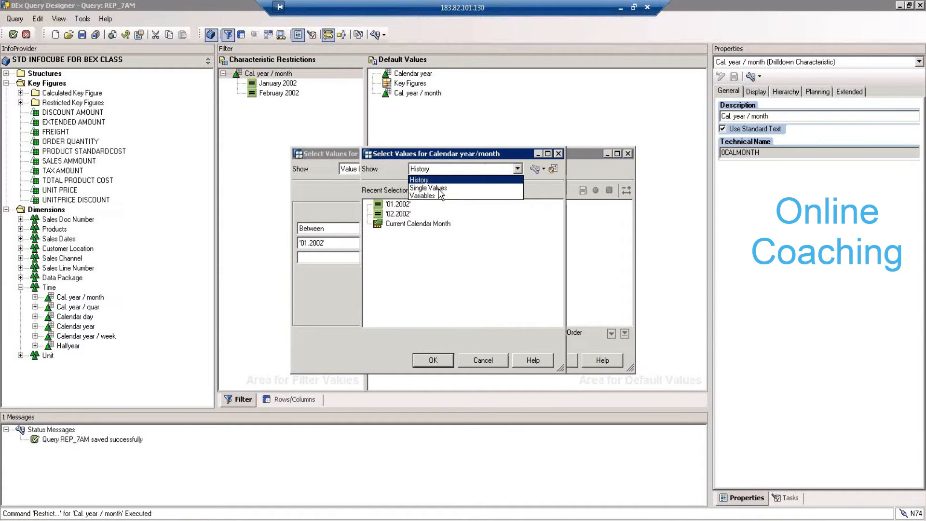
pyautogui.click(439, 188)
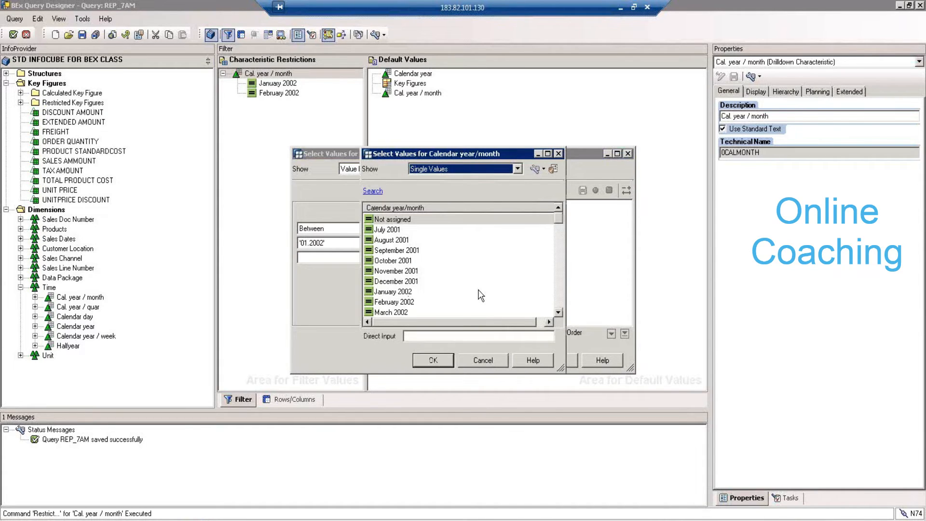
pyautogui.moveTo(556, 218); pyautogui.dragTo(558, 273)
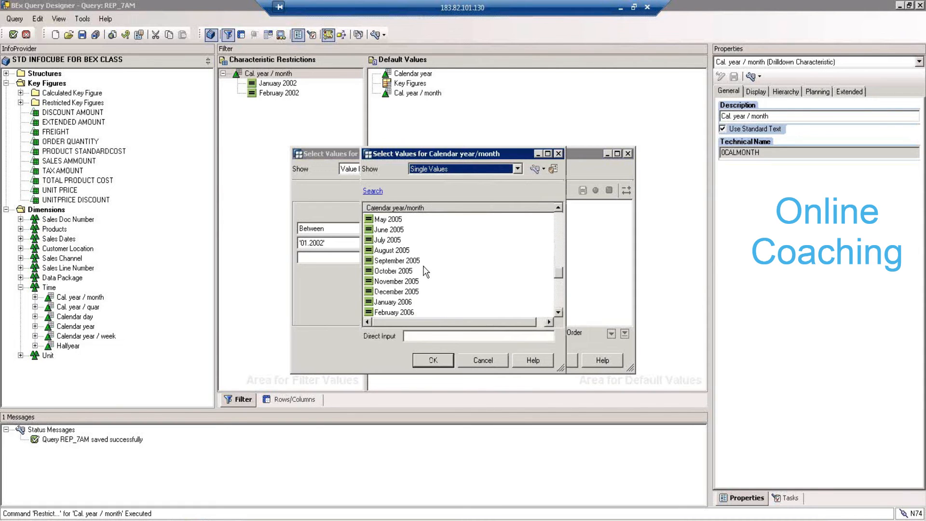
pyautogui.scroll(10, 560, 218)
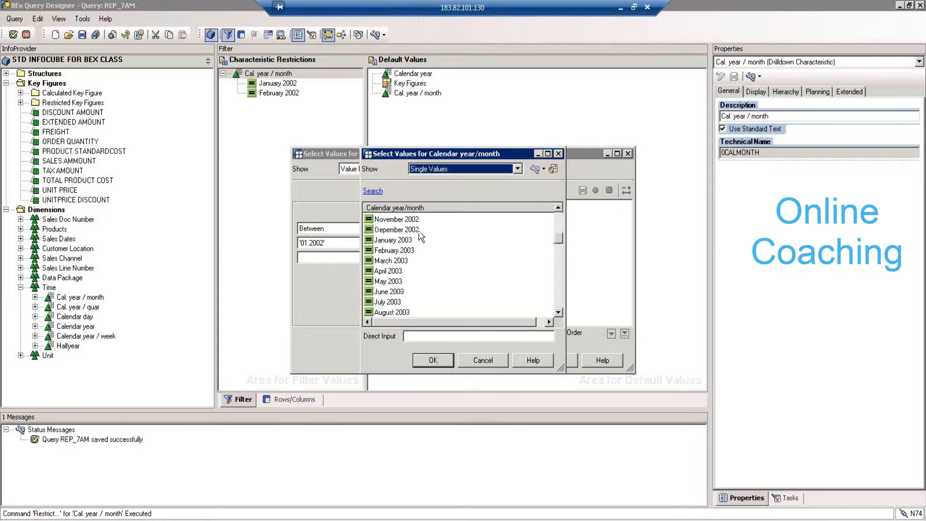
pyautogui.click(418, 229)
pyautogui.click(442, 360)
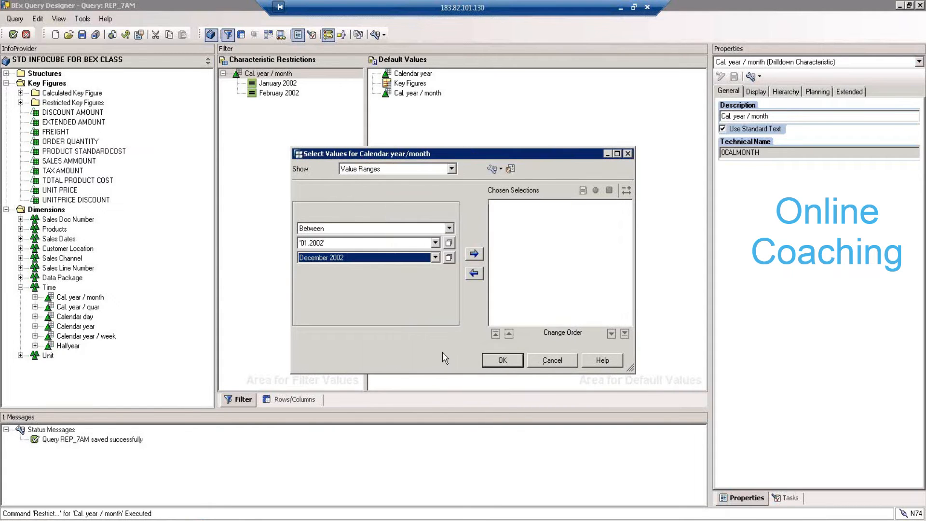
# - Add the '01.2002' to December 2002 range to the chosen selections and set the lower limit to the single value January 2002
pyautogui.click(474, 253)
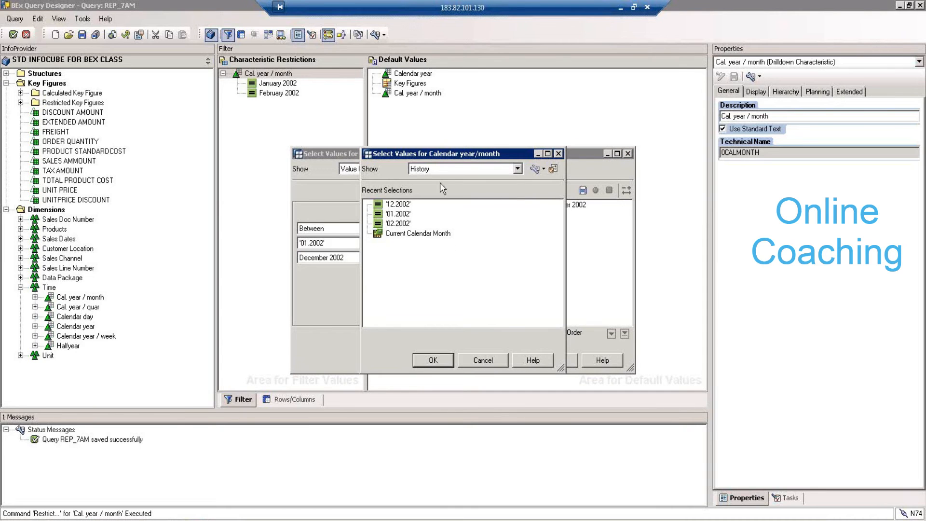
pyautogui.click(451, 169)
pyautogui.click(454, 188)
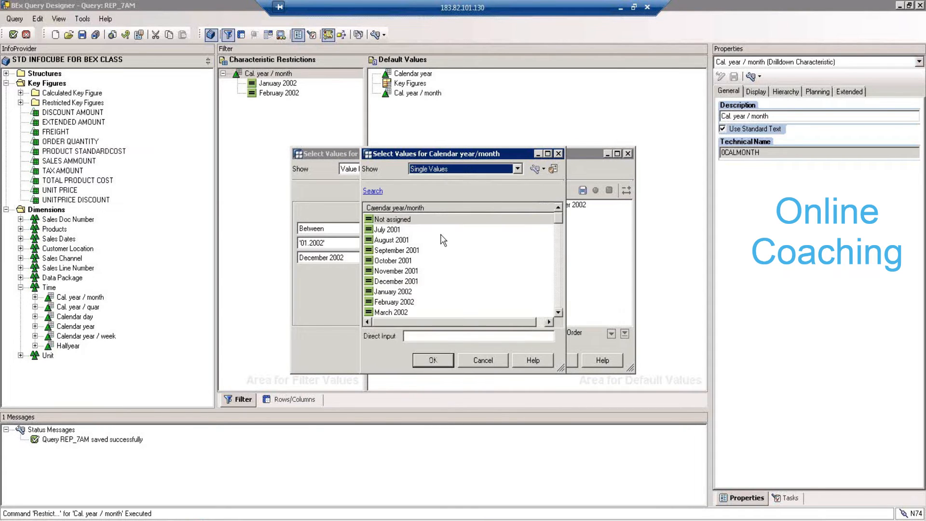
pyautogui.click(393, 291)
pyautogui.click(432, 360)
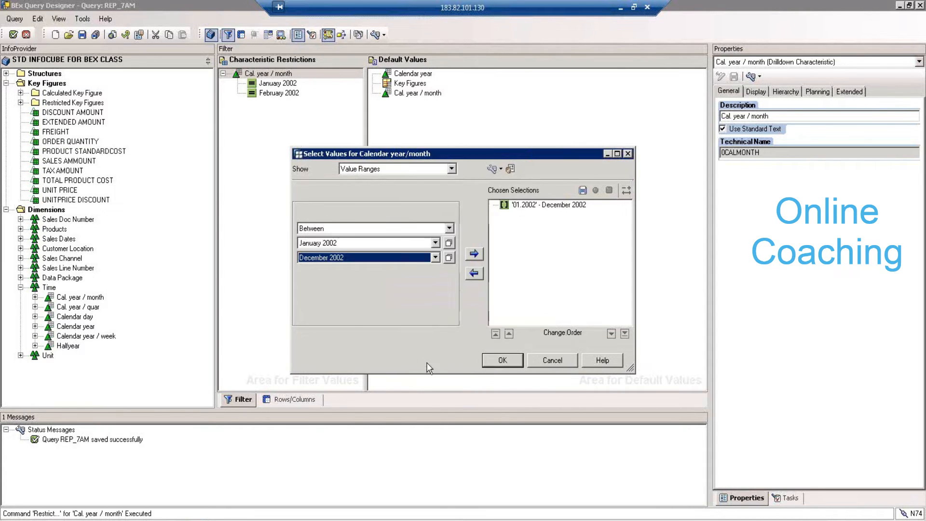
# - Replace the chosen range with January 2002 - December 2002 and apply the Cal. year / month restriction
pyautogui.click(530, 207)
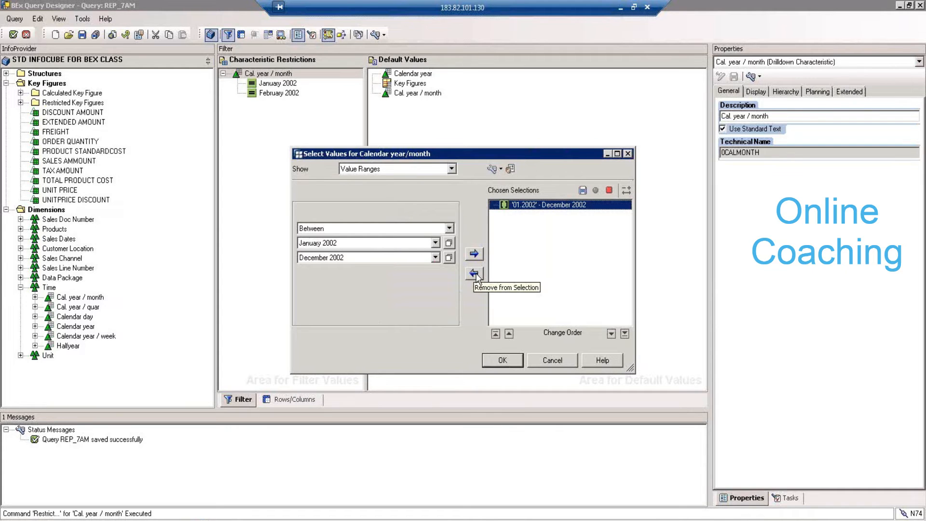
pyautogui.click(475, 274)
pyautogui.click(475, 254)
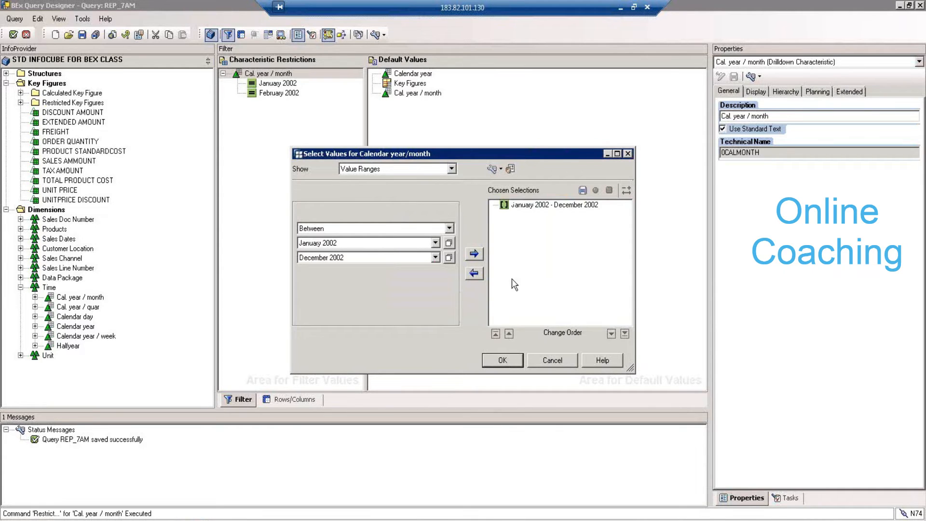
pyautogui.click(502, 361)
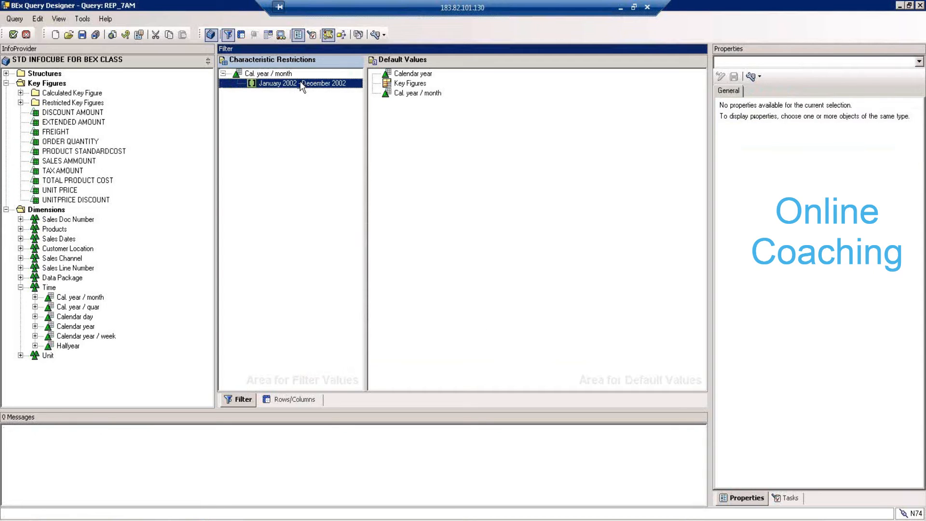
# - Save the query, rerun SIC_BEX/REP_7AM in the SAP Query Monitor and drill the result down by Cal. year / month
pyautogui.click(82, 35)
pyautogui.click(168, 519)
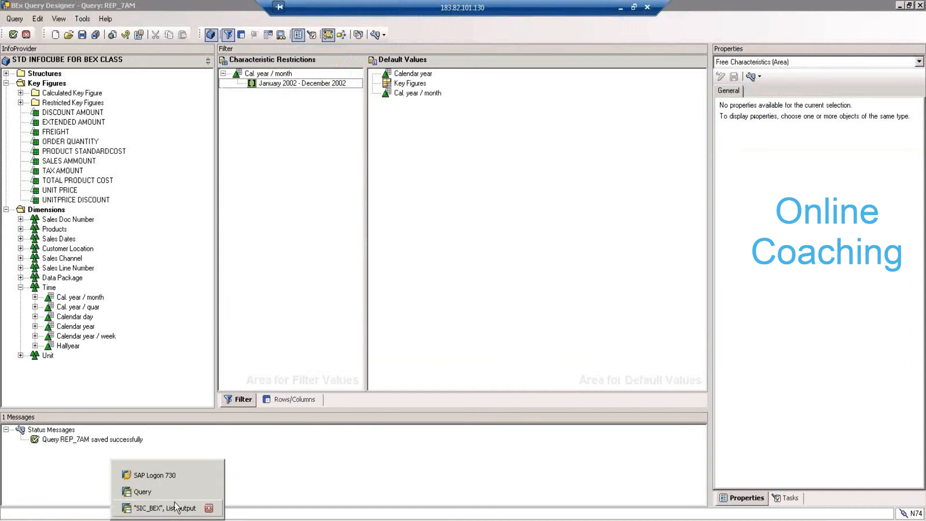
pyautogui.click(175, 495)
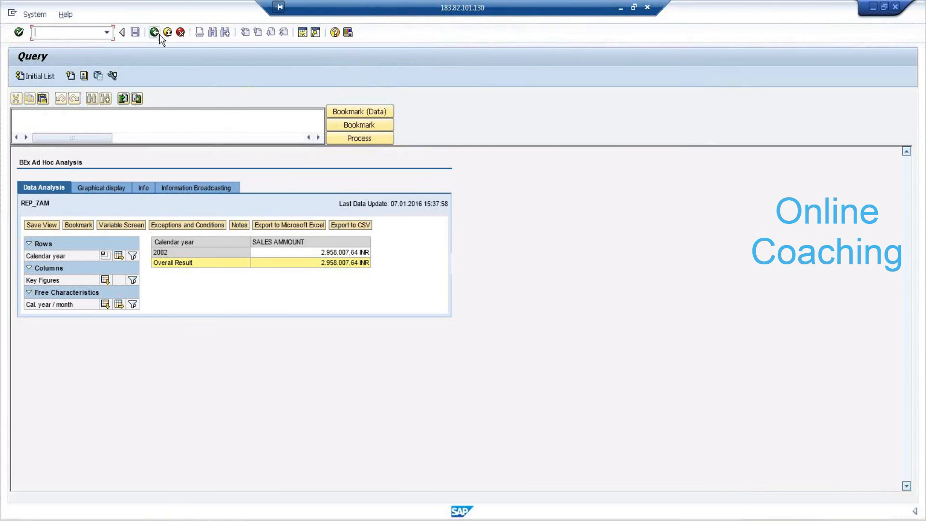
pyautogui.click(154, 32)
pyautogui.click(32, 74)
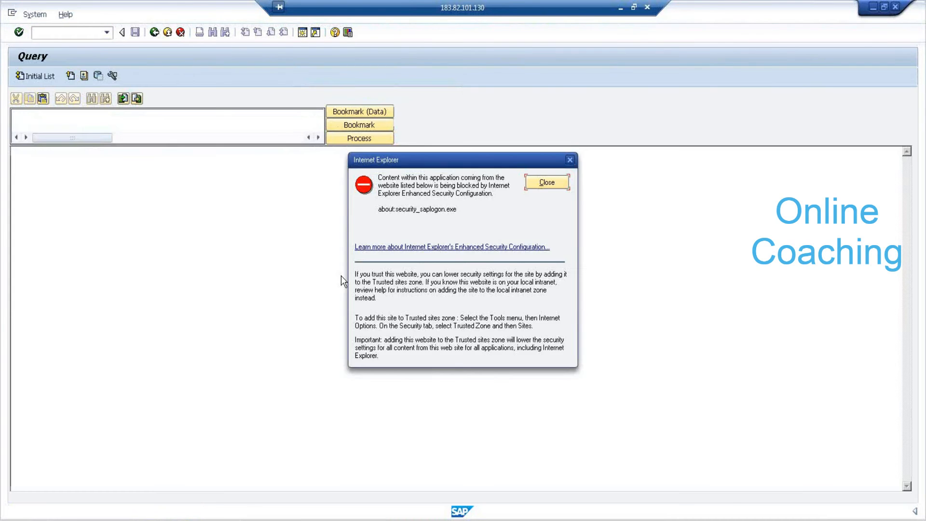
pyautogui.press('Return')
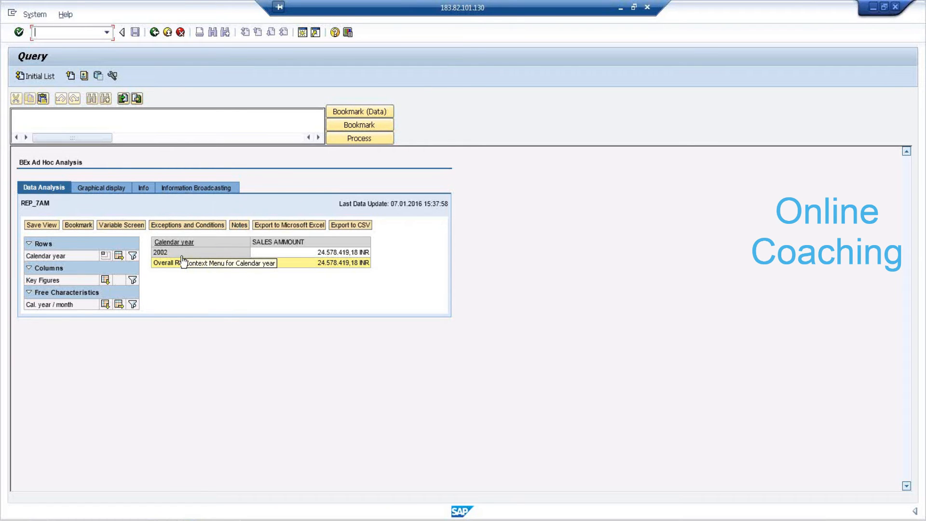
pyautogui.click(106, 304)
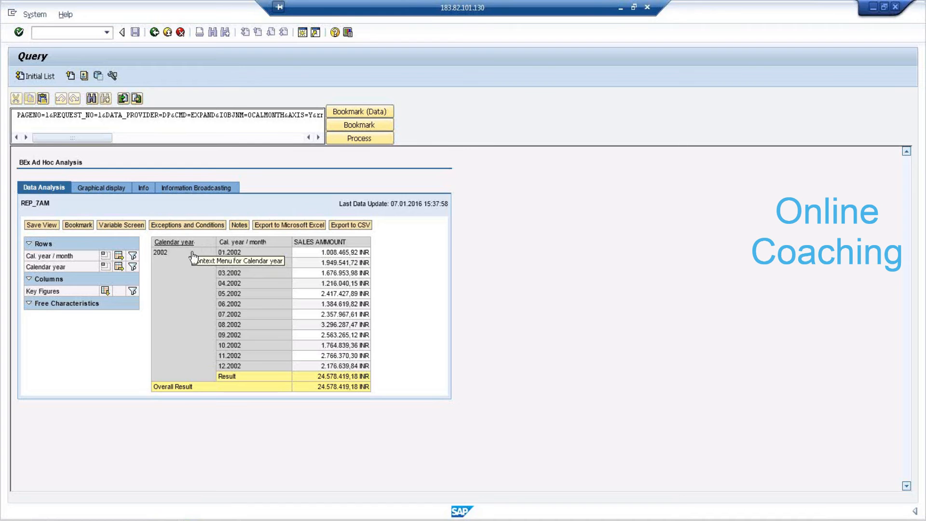
# - Switch back to BEx Query Designer and move Cal. year / month from the free characteristics to the rows below Calendar year
pyautogui.click(224, 520)
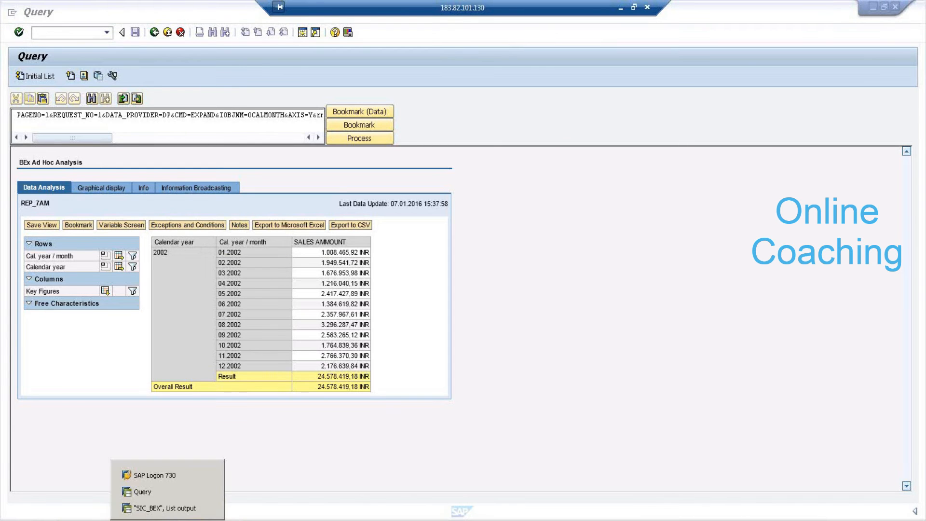
pyautogui.click(159, 504)
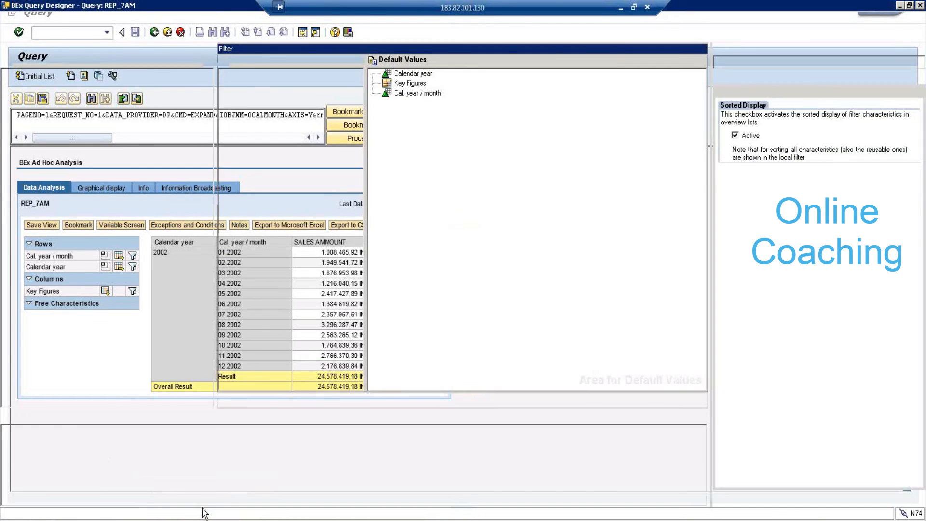
pyautogui.click(285, 402)
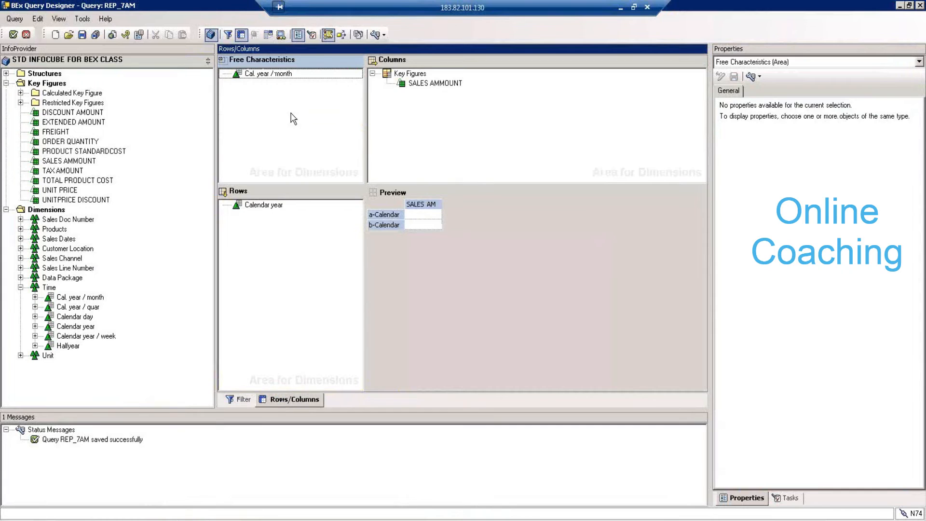
pyautogui.click(281, 74)
pyautogui.moveTo(280, 75); pyautogui.dragTo(289, 231)
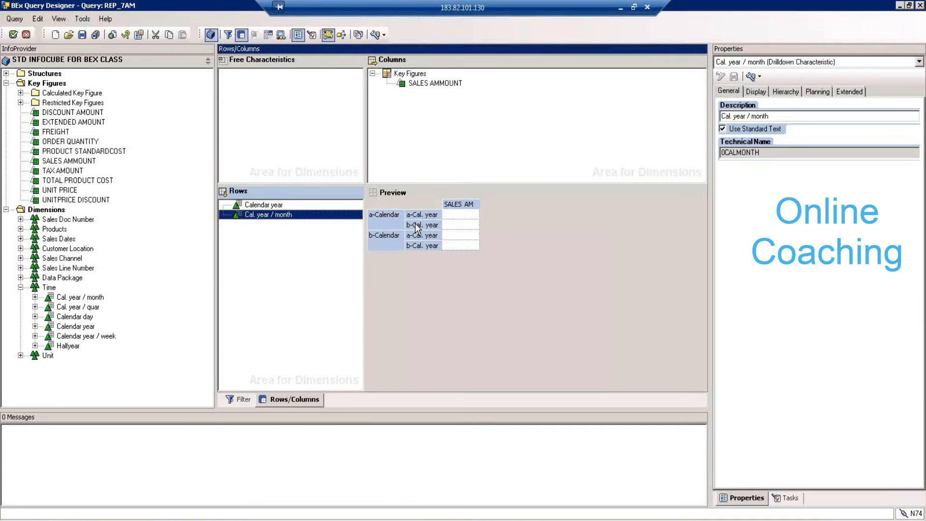
pyautogui.click(404, 235)
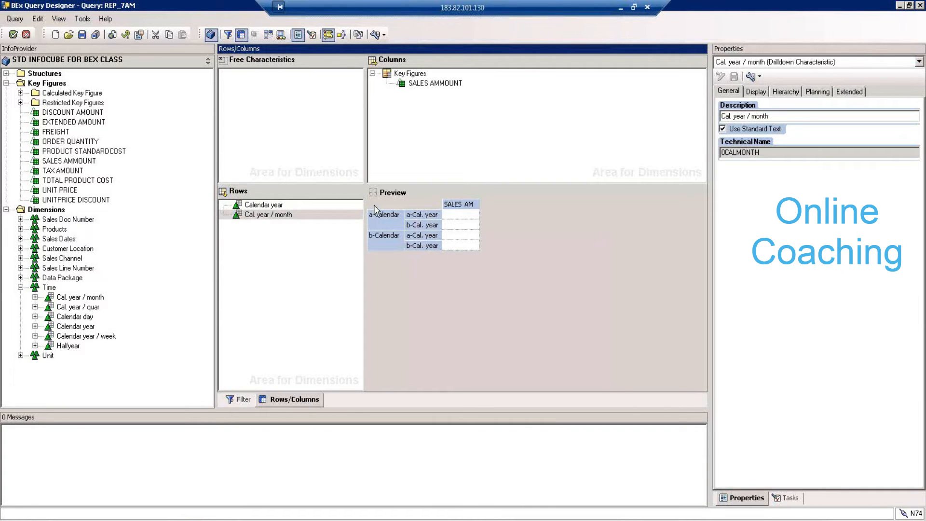
# - Save the changed row layout and execute SIC_BEX/REP_7AM again in the SAP Query Monitor, closing the security notice
pyautogui.click(81, 35)
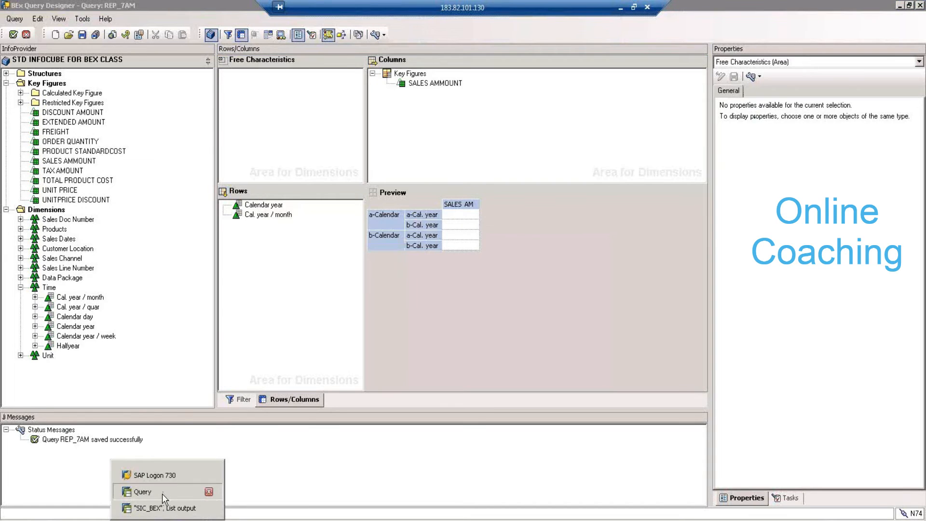
pyautogui.click(162, 492)
pyautogui.click(155, 33)
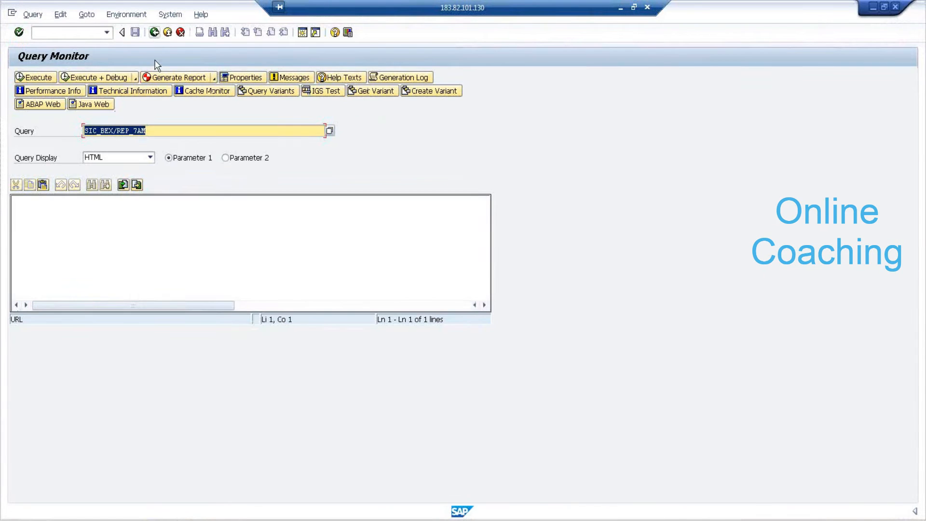
pyautogui.click(37, 77)
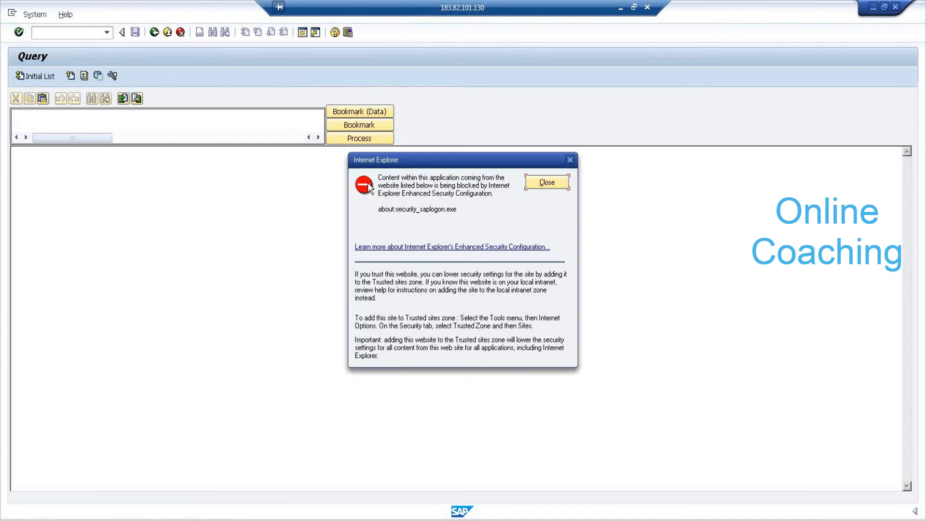
pyautogui.click(567, 184)
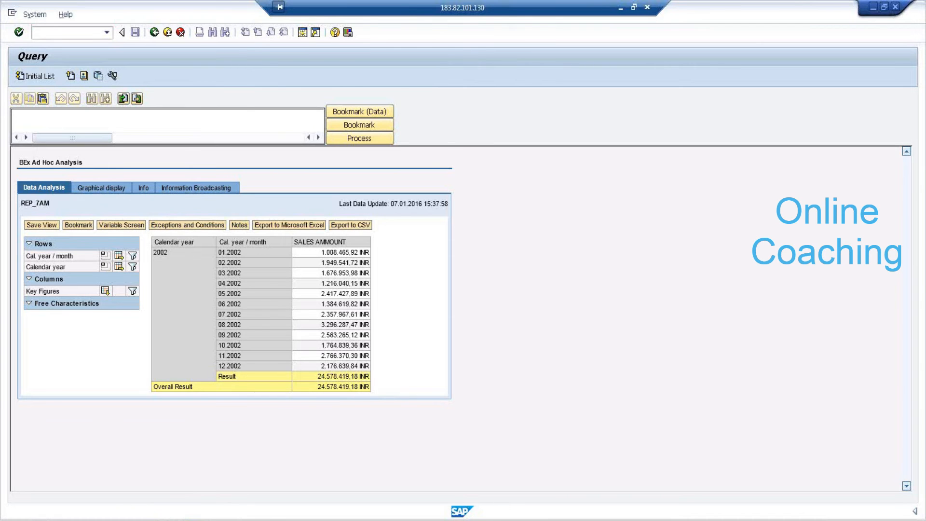
# - Return to BEx Query Designer and set the results rows of Cal. year / month to Always Suppress
pyautogui.click(208, 508)
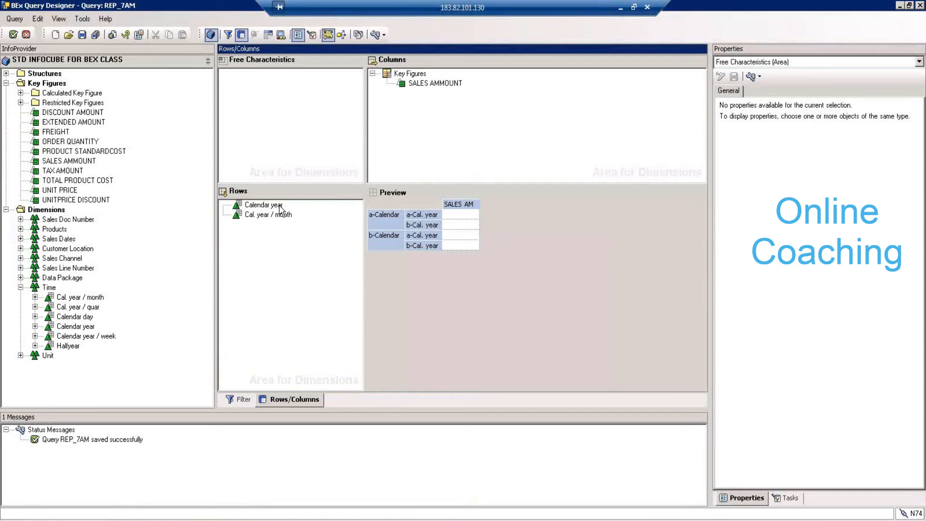
pyautogui.click(281, 214)
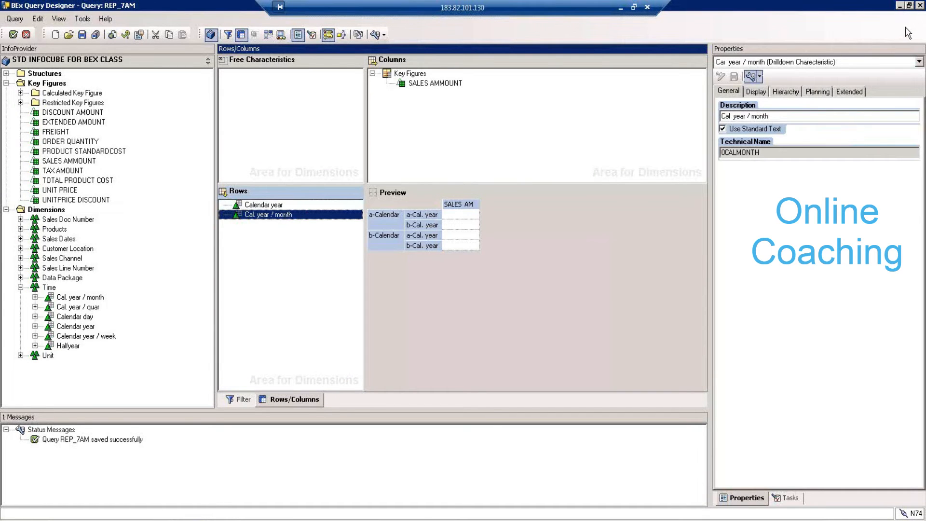
pyautogui.click(755, 91)
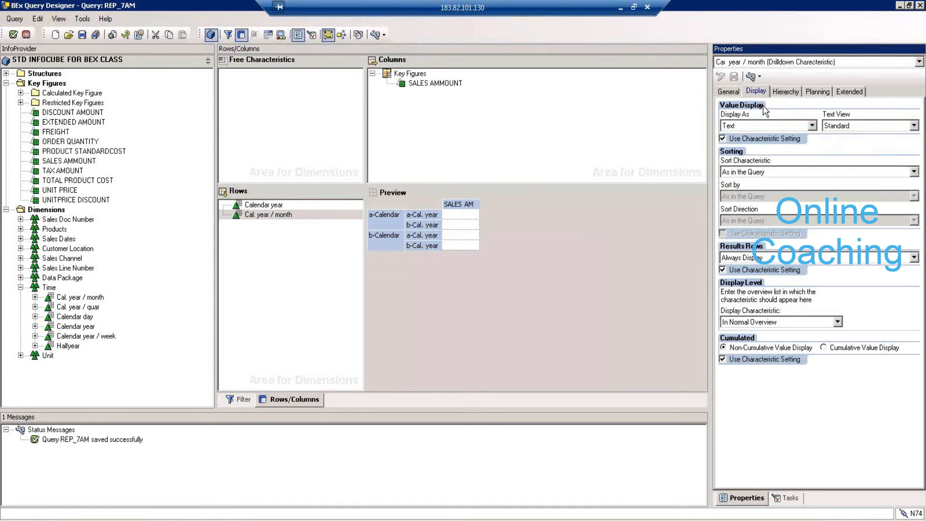
pyautogui.click(748, 258)
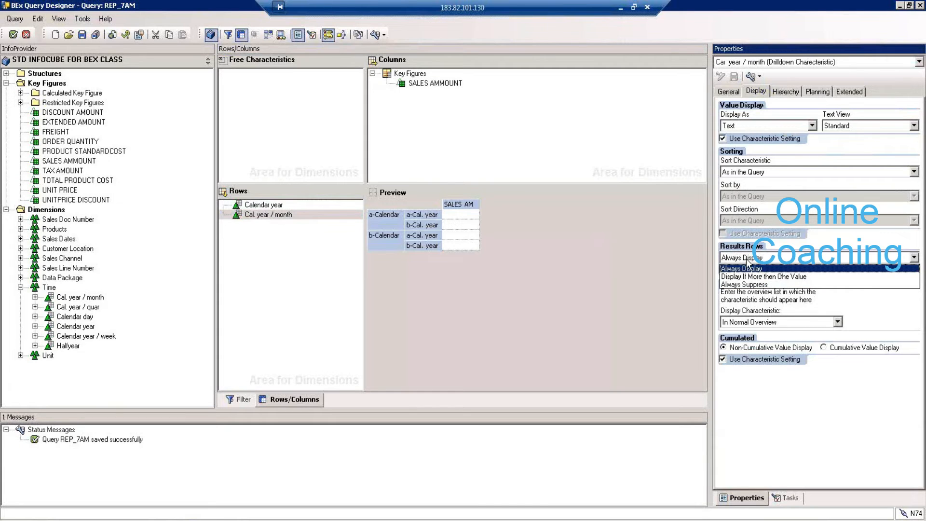
pyautogui.click(745, 284)
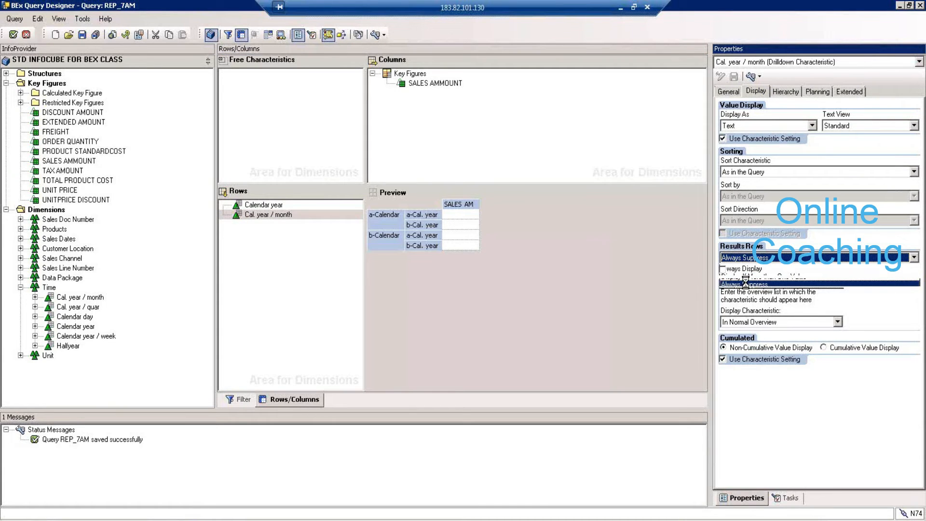
# - Save the suppressed-results setting and execute SIC_BEX/REP_7AM again in the SAP Query Monitor, closing the security notice
pyautogui.click(81, 35)
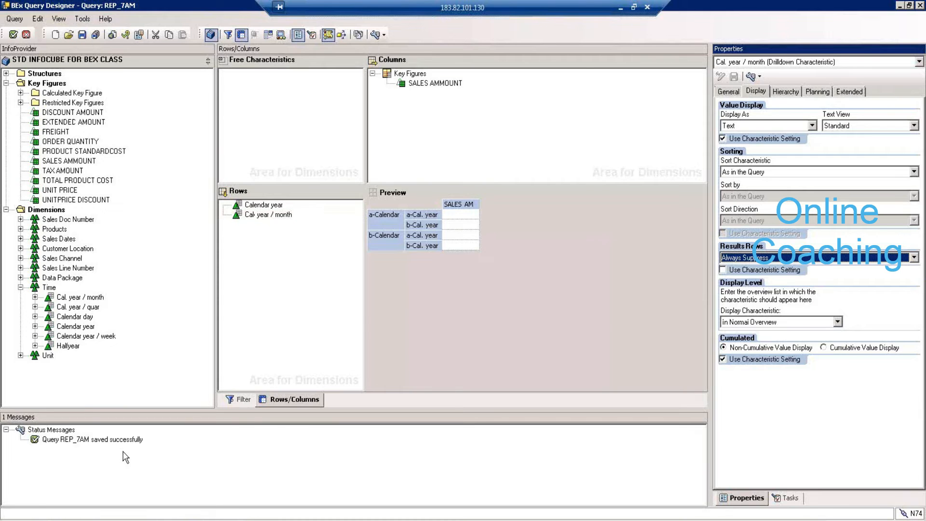
pyautogui.click(168, 493)
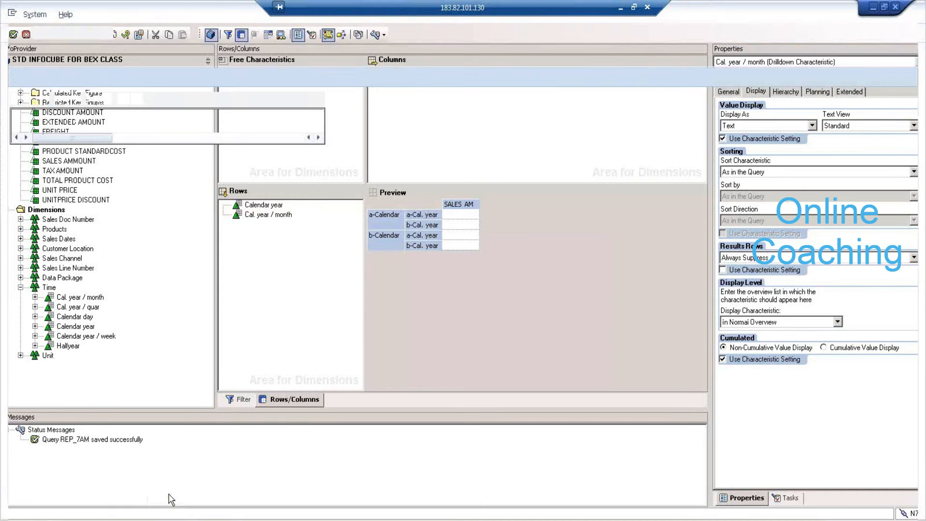
pyautogui.click(154, 32)
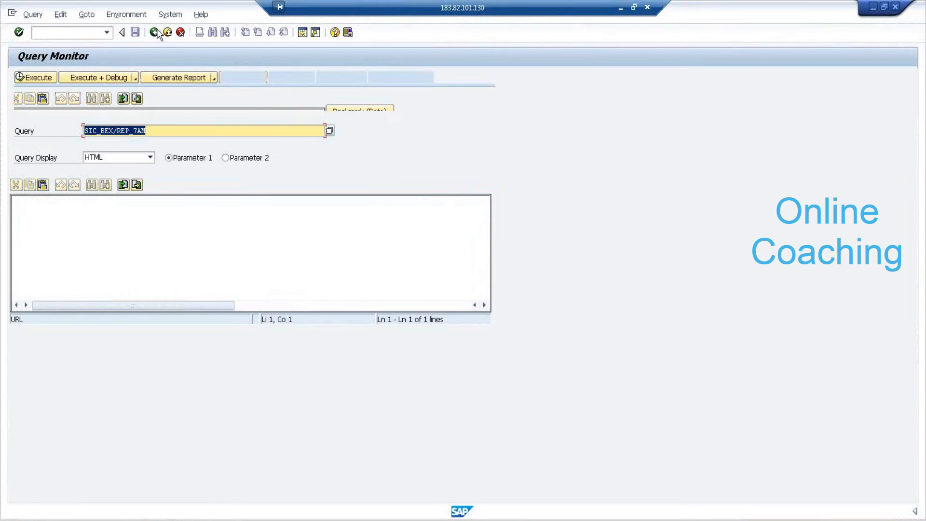
pyautogui.click(38, 77)
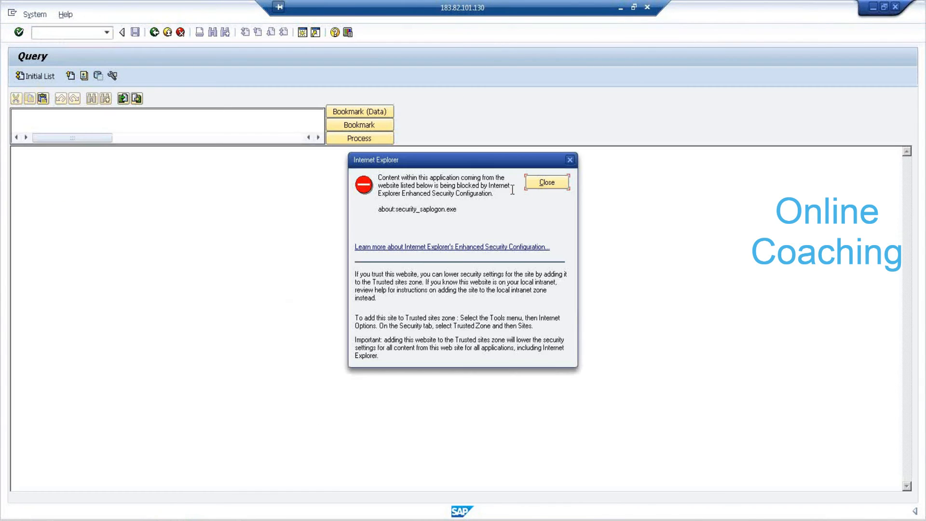
pyautogui.click(546, 182)
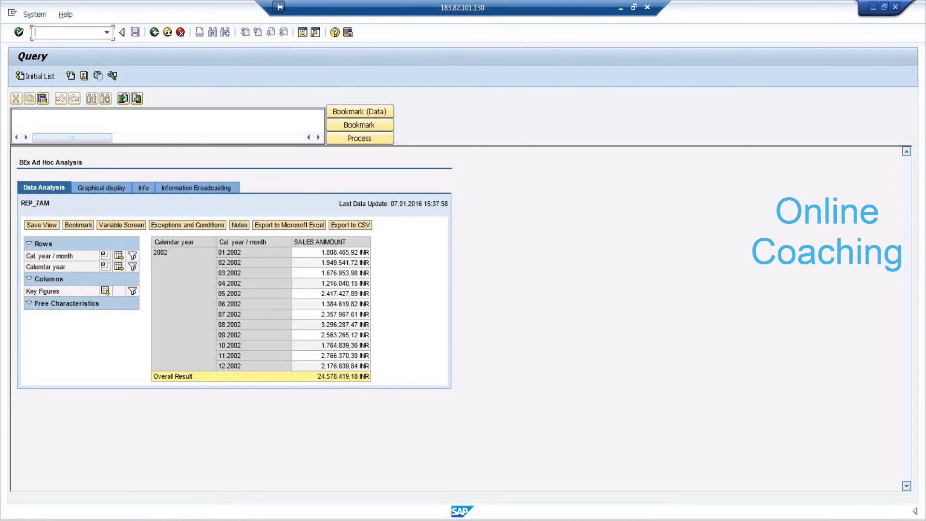
# - Switch back to BEx Query Designer and review the placement of Cal. year / month and its January 2002 - December 2002 filter restriction
pyautogui.click(205, 509)
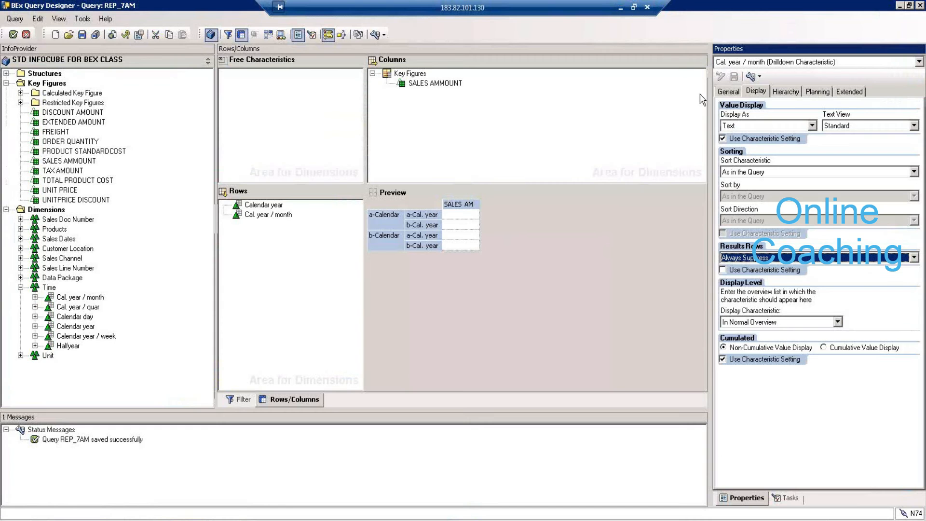
pyautogui.click(276, 80)
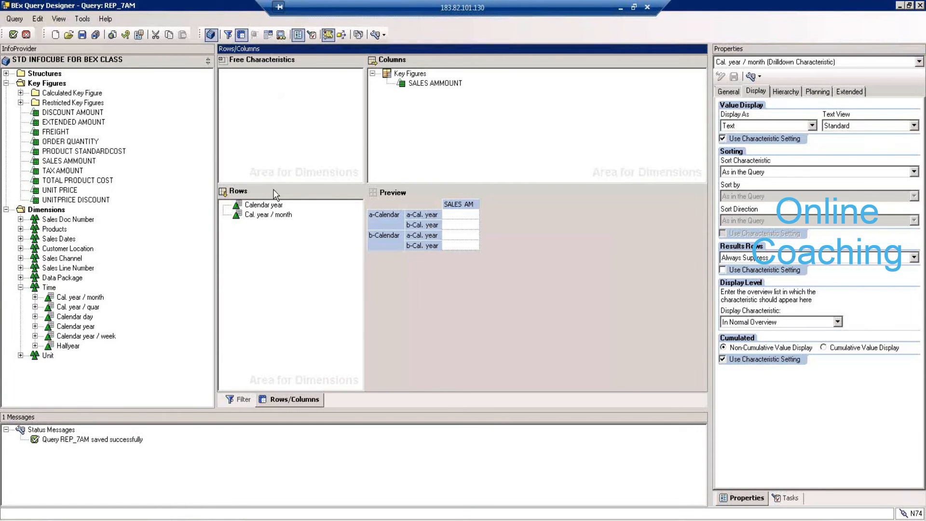
pyautogui.click(279, 215)
pyautogui.moveTo(279, 74); pyautogui.dragTo(296, 230)
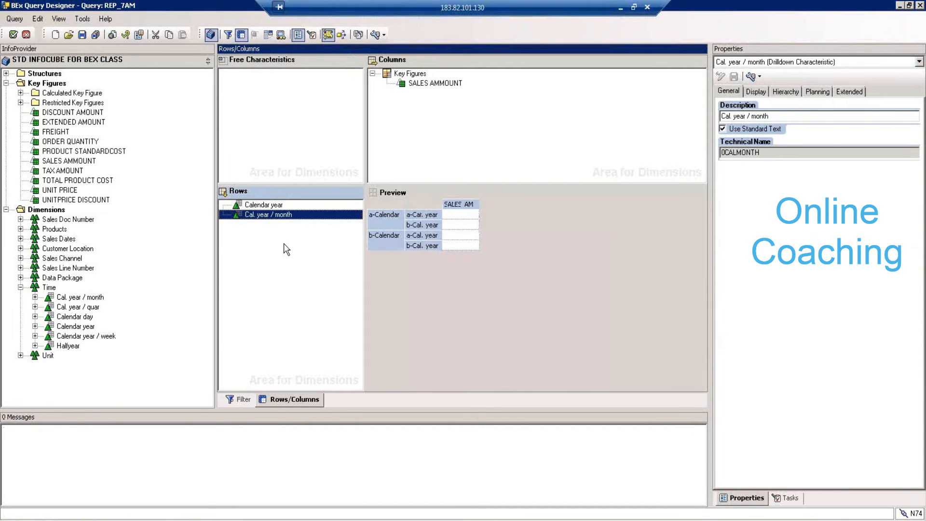
pyautogui.click(239, 399)
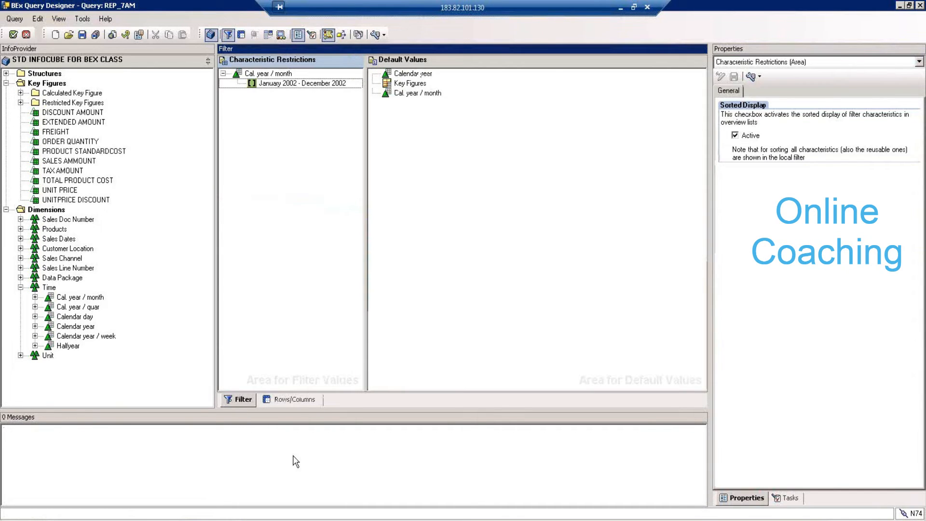
pyautogui.click(294, 401)
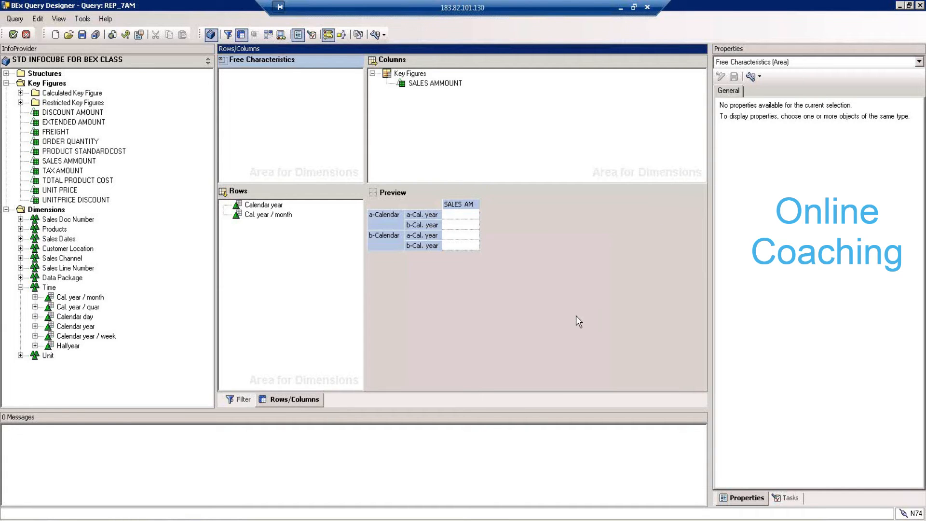
# - Move Cal. year / month from the rows to the free characteristics and back below Calendar year
pyautogui.click(256, 215)
pyautogui.moveTo(263, 198); pyautogui.dragTo(294, 113)
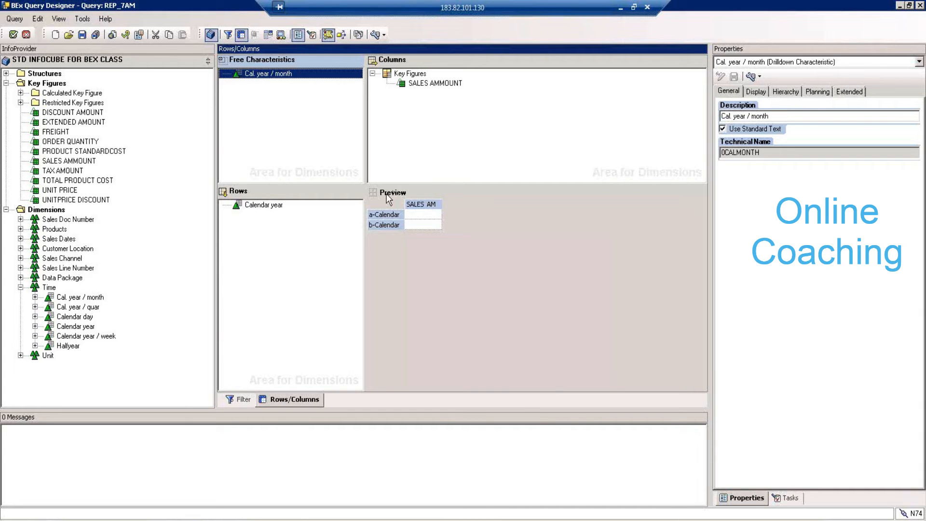
pyautogui.click(437, 82)
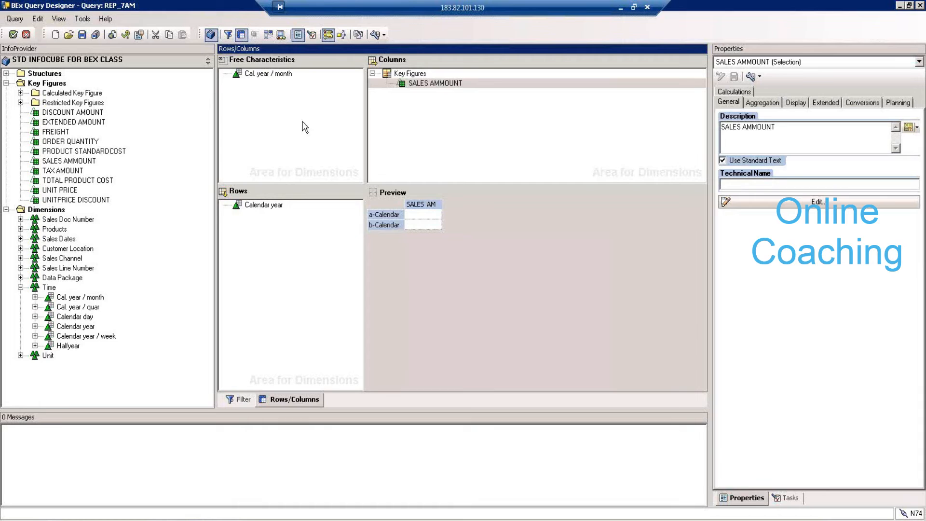
pyautogui.click(276, 75)
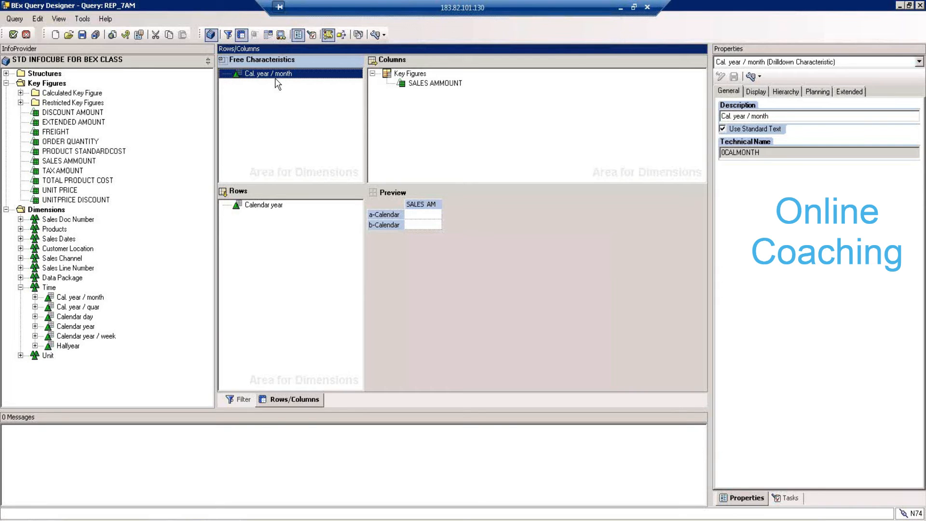
pyautogui.moveTo(277, 83); pyautogui.dragTo(276, 230)
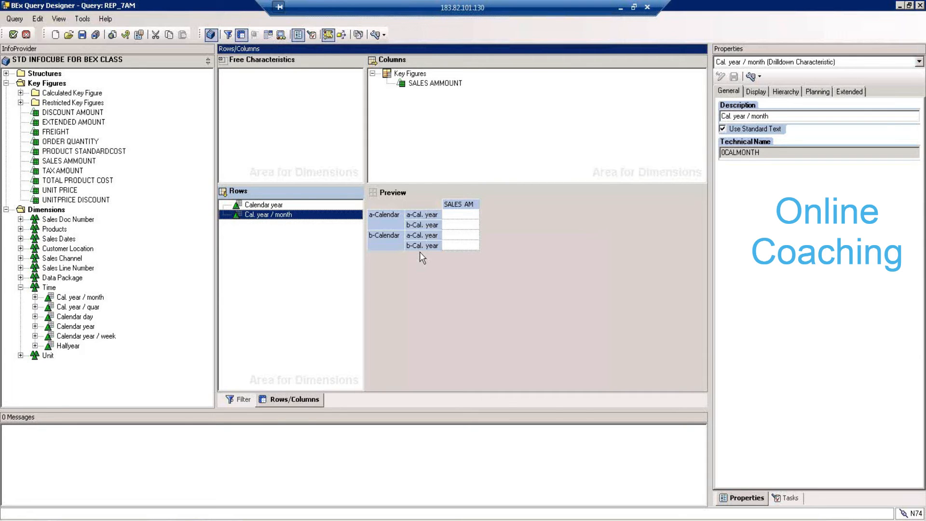
# - In the filter definition, move Calendar year below Cal. year / month in the default values
pyautogui.click(245, 400)
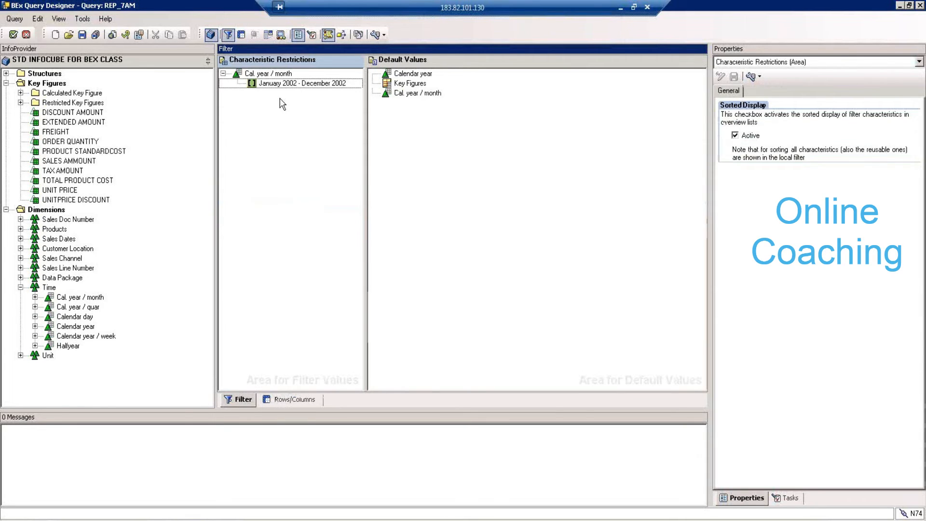
pyautogui.click(292, 77)
pyautogui.click(294, 85)
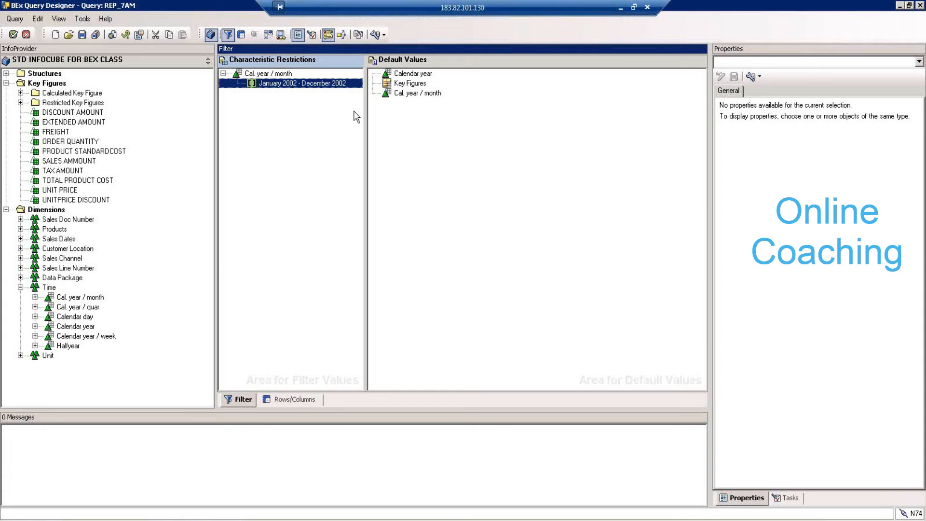
pyautogui.click(417, 74)
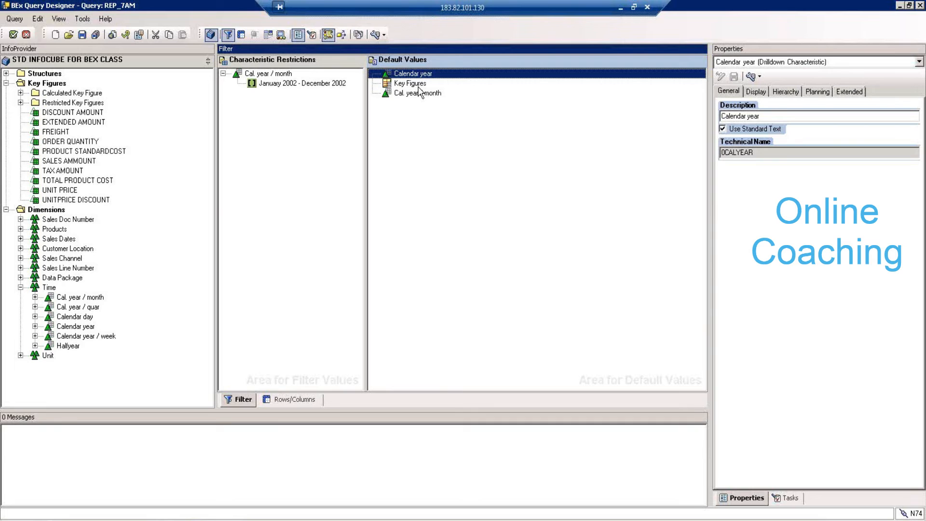
pyautogui.moveTo(435, 96); pyautogui.dragTo(437, 102)
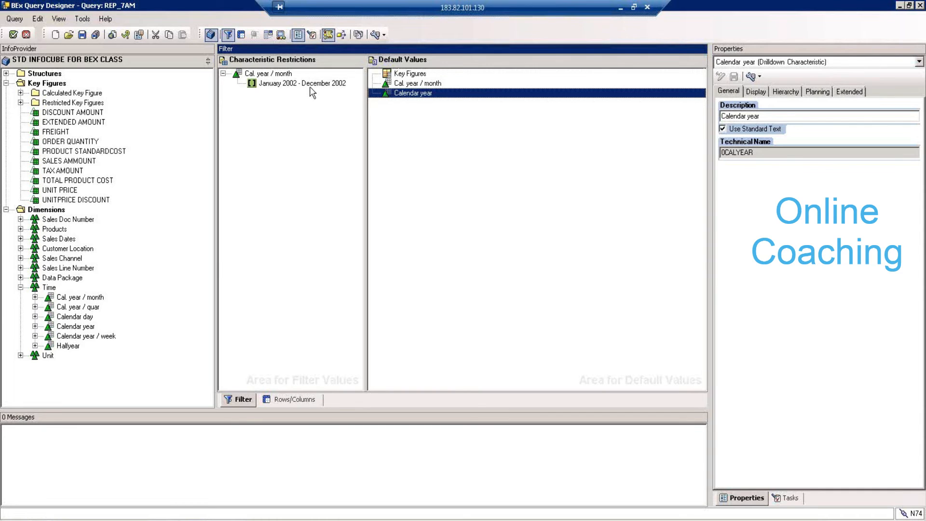
# - Change the January 2002 - December 2002 restriction on Cal. year / month so that this range is excluded
pyautogui.click(287, 85)
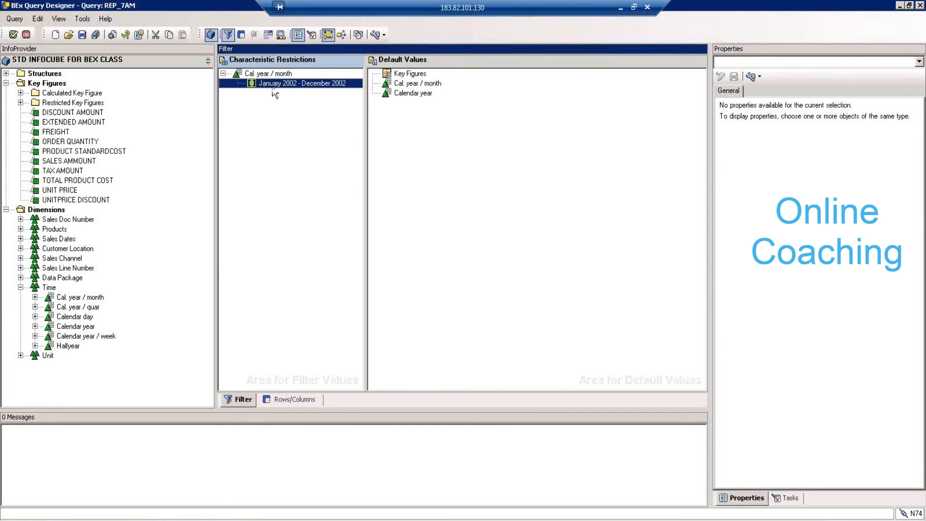
pyautogui.doubleClick(273, 85)
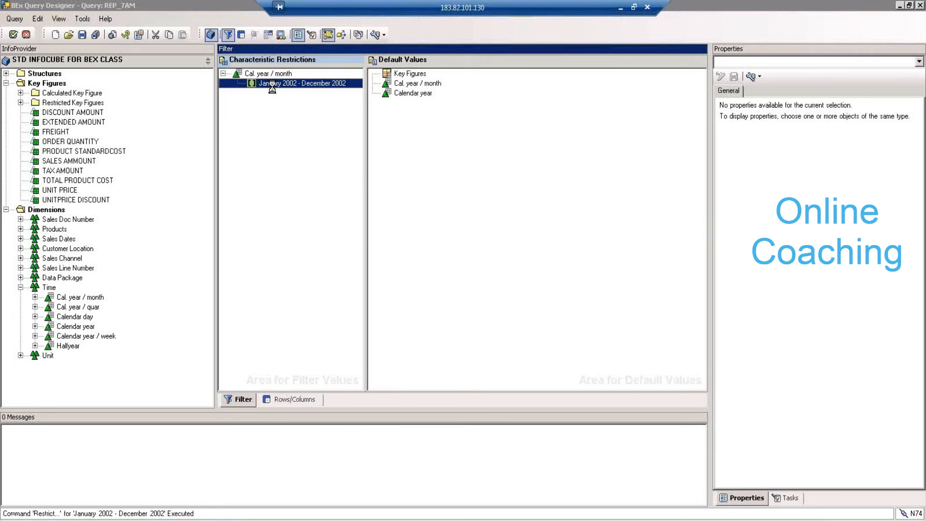
pyautogui.click(555, 355)
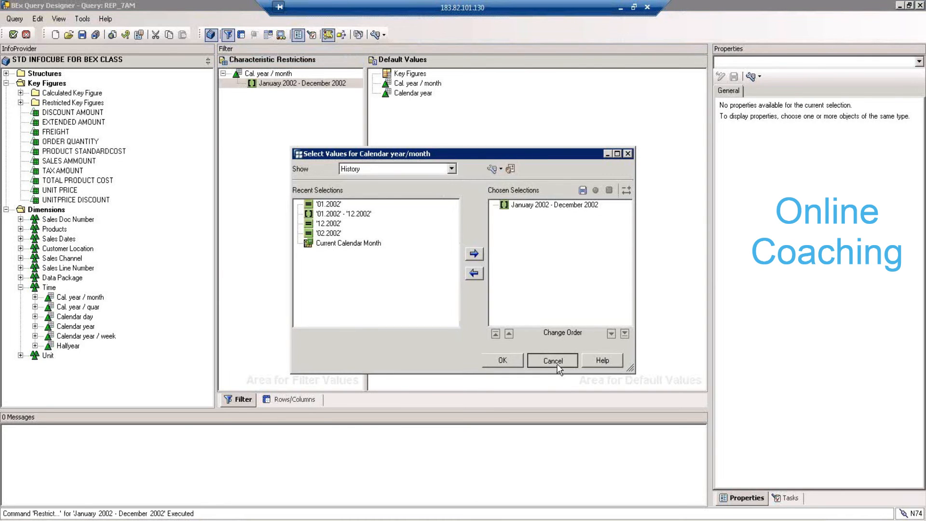
pyautogui.click(167, 490)
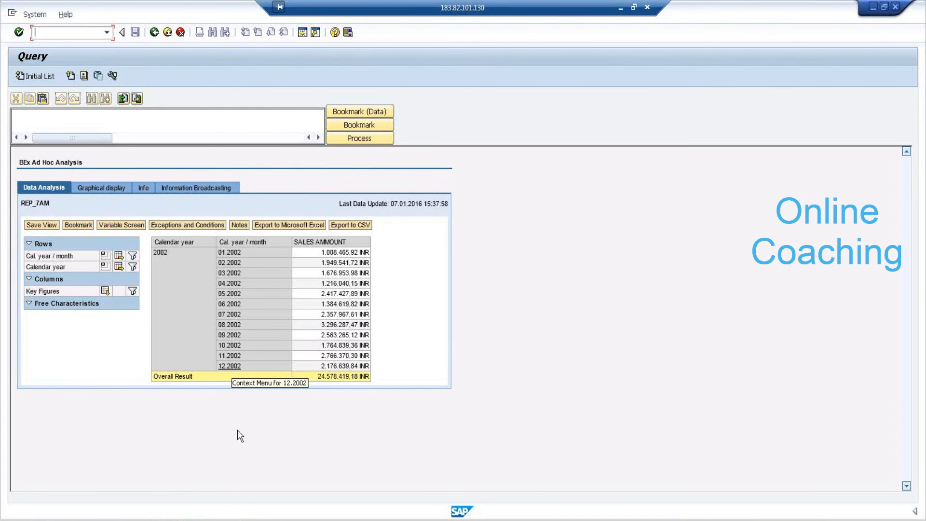
pyautogui.click(188, 503)
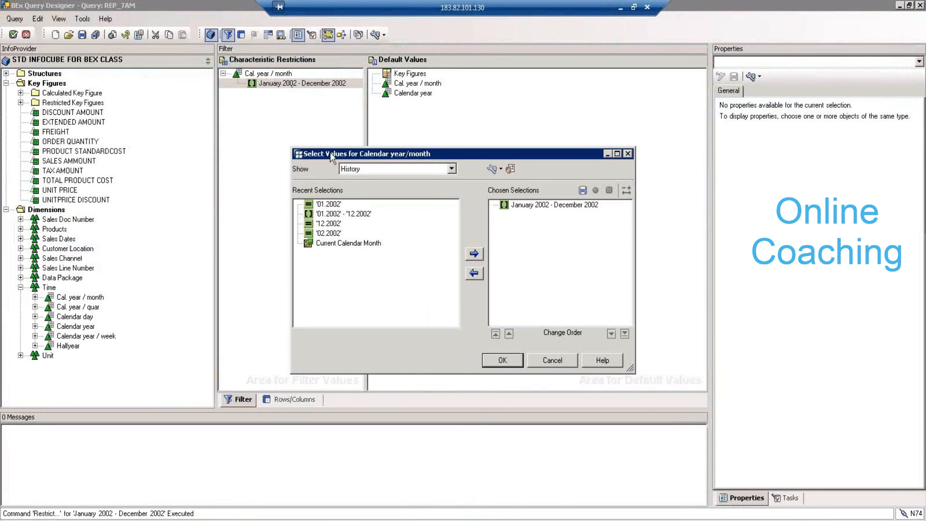
pyautogui.click(526, 207)
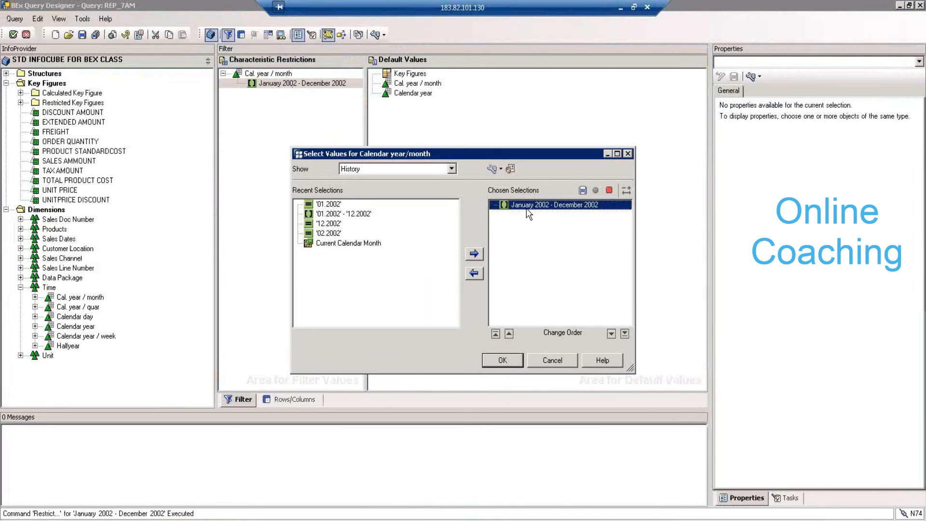
pyautogui.click(609, 191)
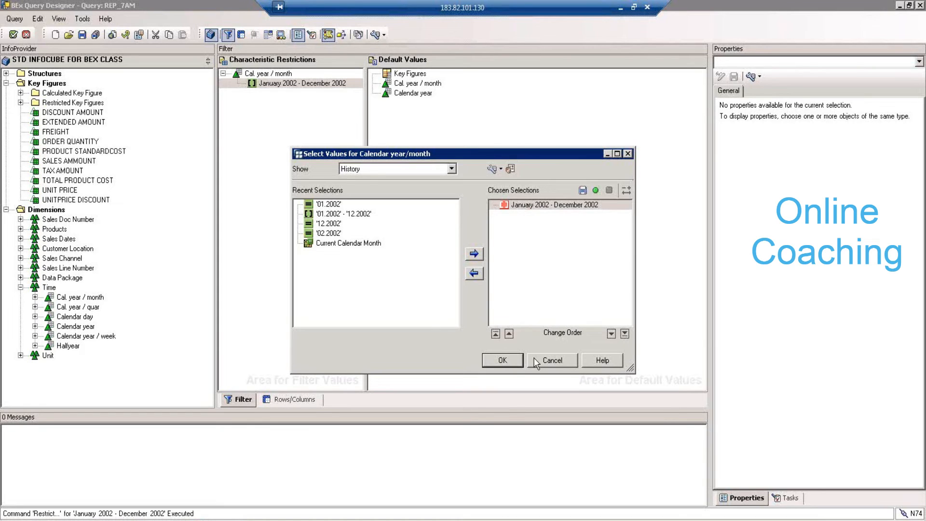
pyautogui.click(507, 362)
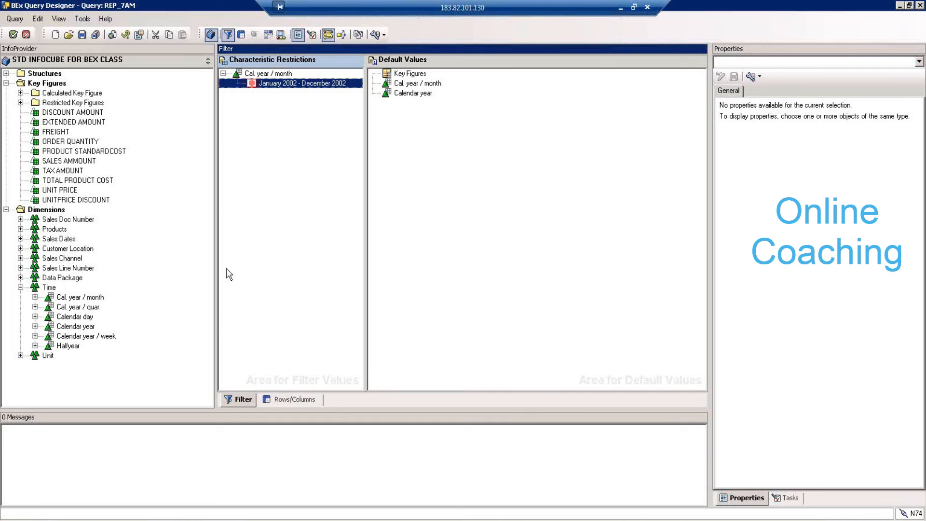
# - Save the query, rerun SIC_BEX/REP_7AM in the SAP Query Monitor and go to the last rows of the result
pyautogui.click(82, 34)
pyautogui.click(168, 519)
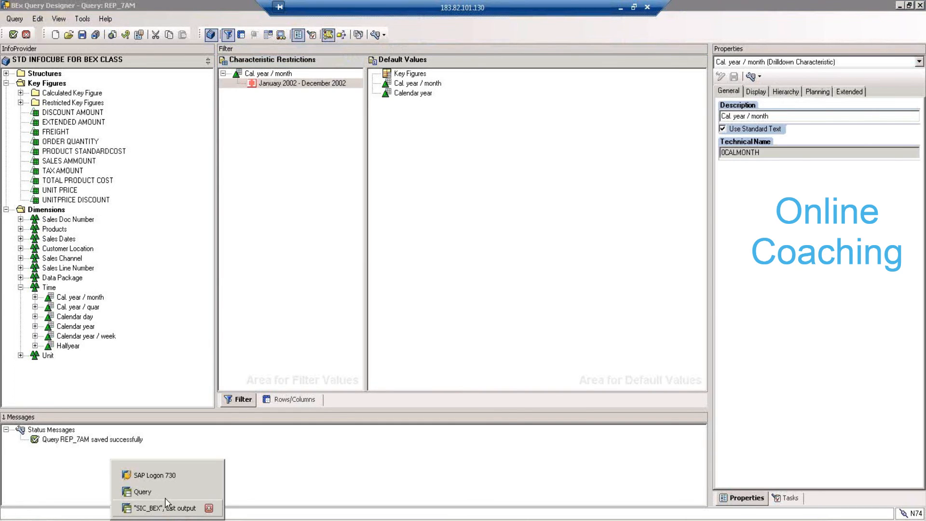
pyautogui.click(165, 493)
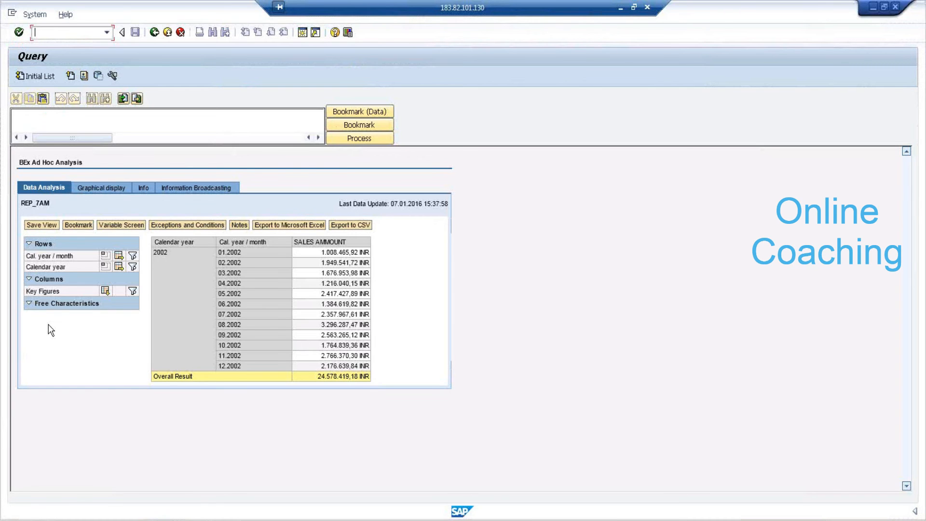
pyautogui.click(154, 32)
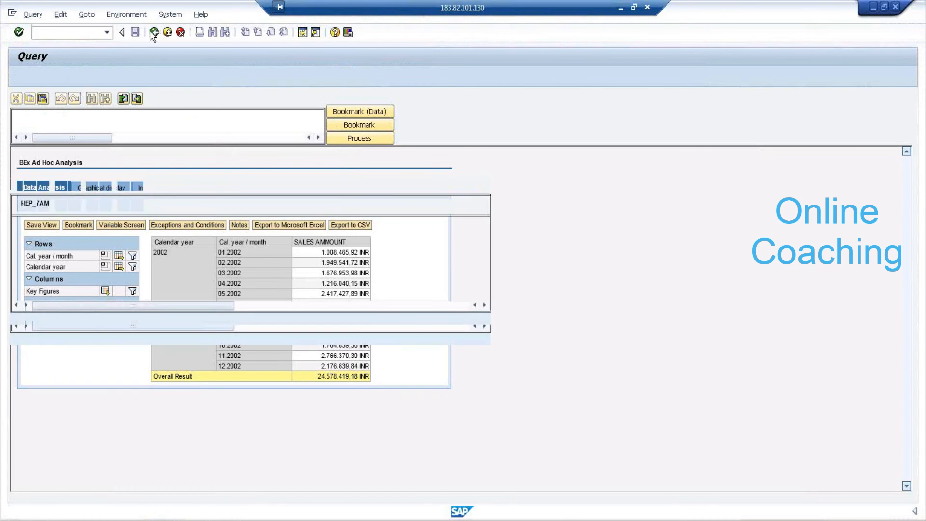
pyautogui.click(47, 77)
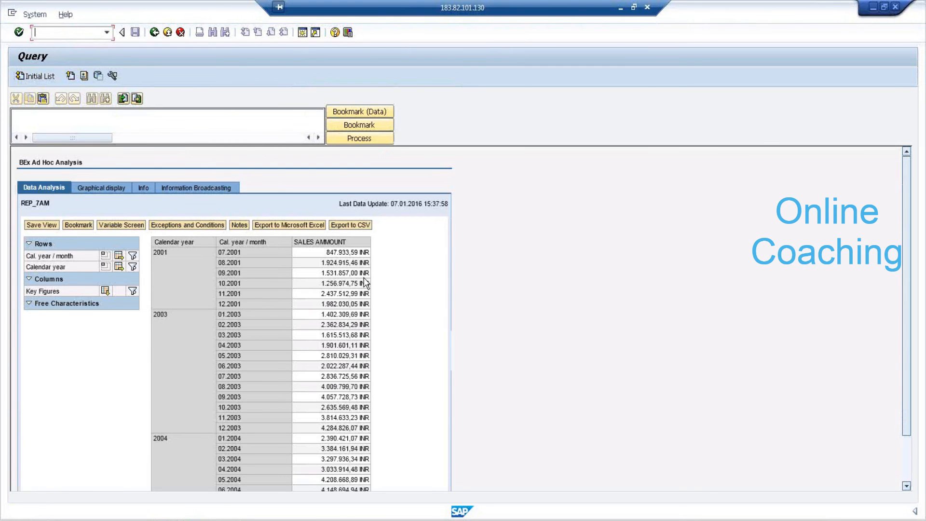
pyautogui.moveTo(907, 178); pyautogui.dragTo(907, 212)
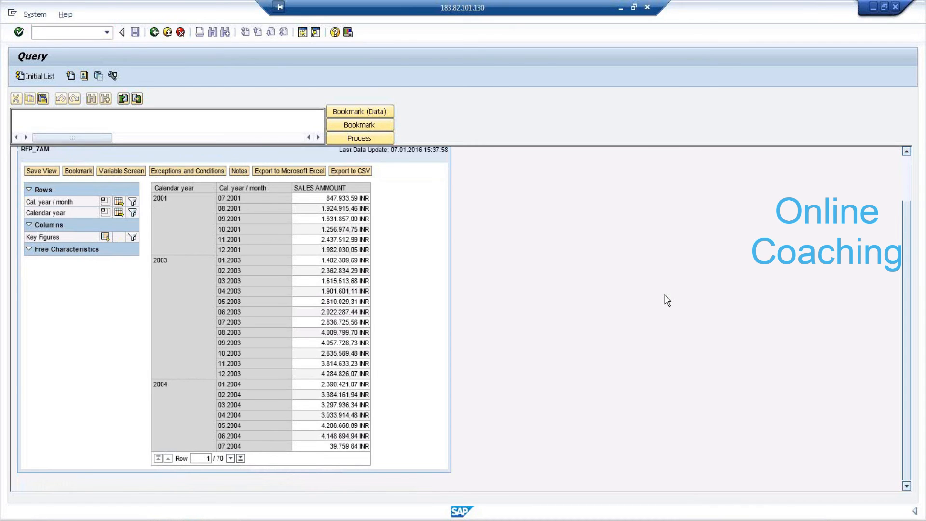
pyautogui.click(241, 459)
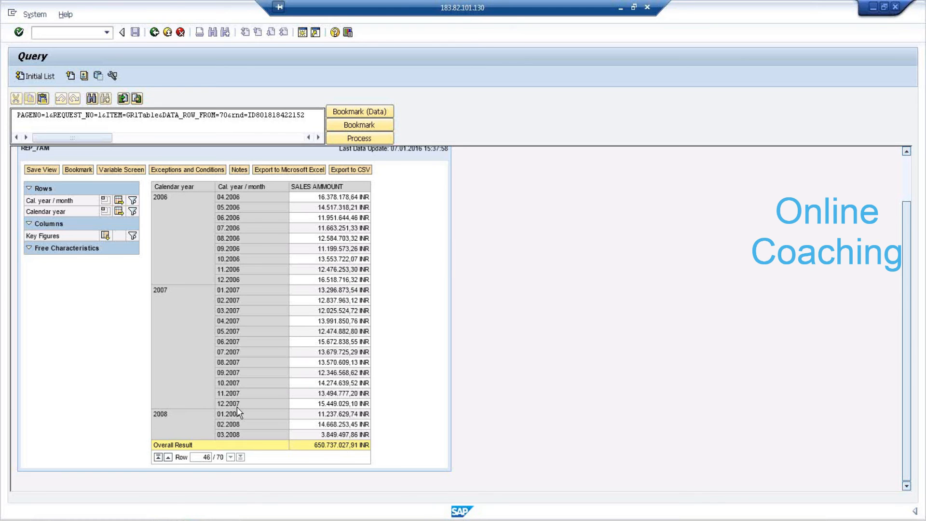
# - Return to BEx Query Designer and remove Cal. year / month with its excluded range from the characteristic restrictions
pyautogui.click(205, 517)
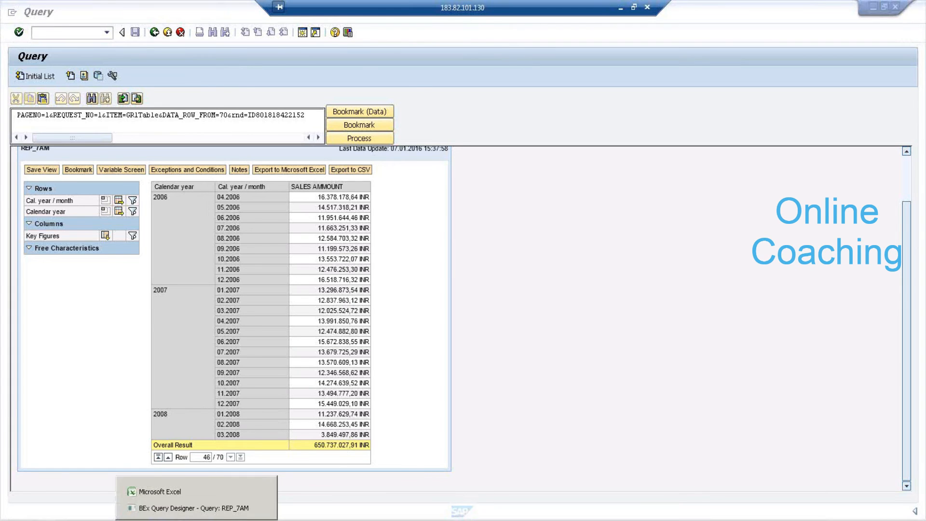
pyautogui.click(209, 508)
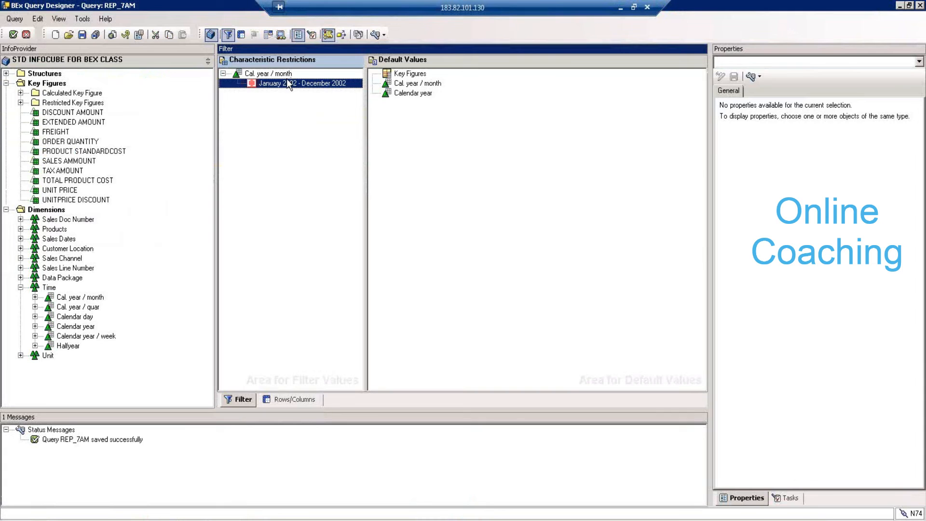
pyautogui.rightClick(282, 73)
pyautogui.moveTo(282, 74); pyautogui.dragTo(187, 354)
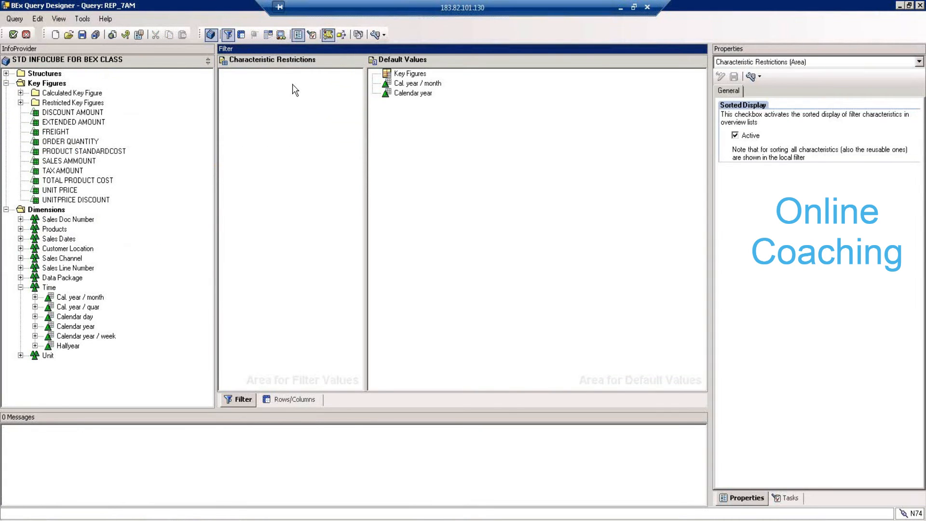
# - Try to place the key figures Extended Amount, Order Quantity, Sales Ammount, Tax Amount and Unit Price in the characteristic restrictions
pyautogui.click(80, 121)
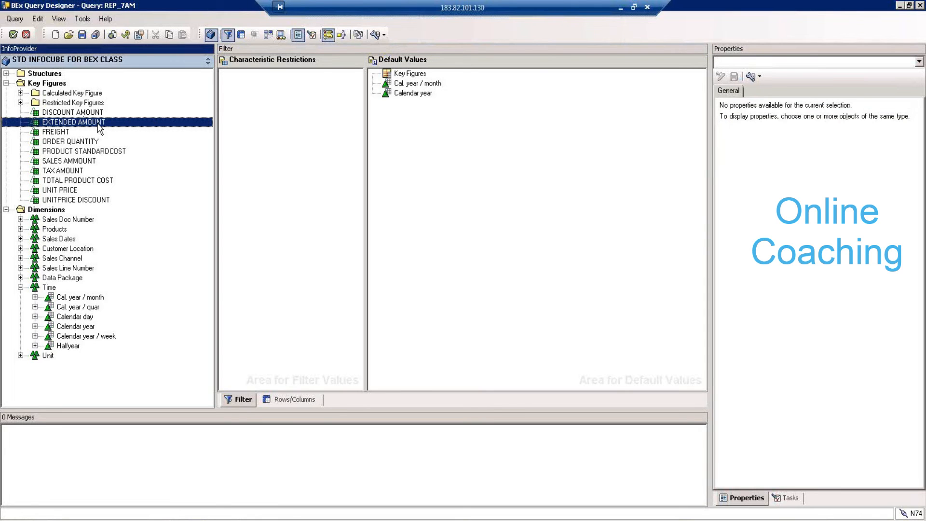
pyautogui.moveTo(94, 122); pyautogui.dragTo(303, 102)
pyautogui.moveTo(93, 141); pyautogui.dragTo(339, 100)
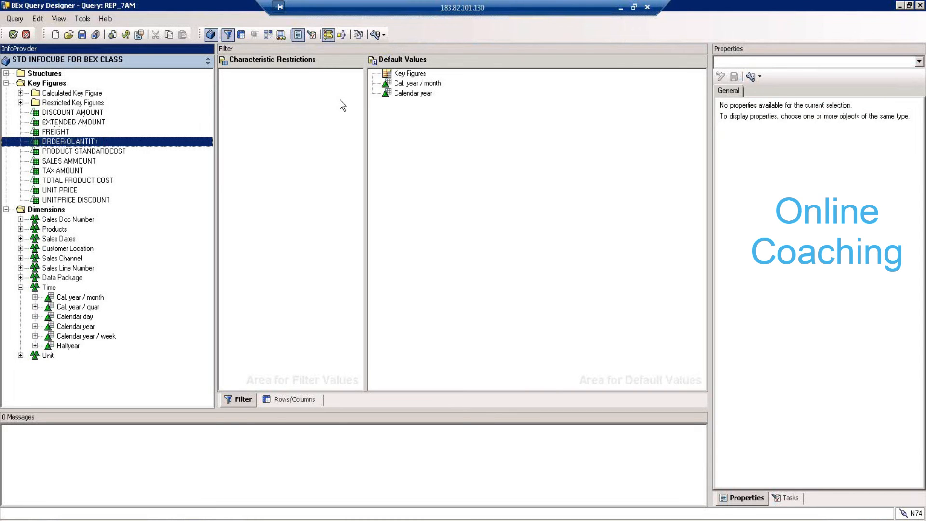
pyautogui.moveTo(84, 159); pyautogui.dragTo(268, 118)
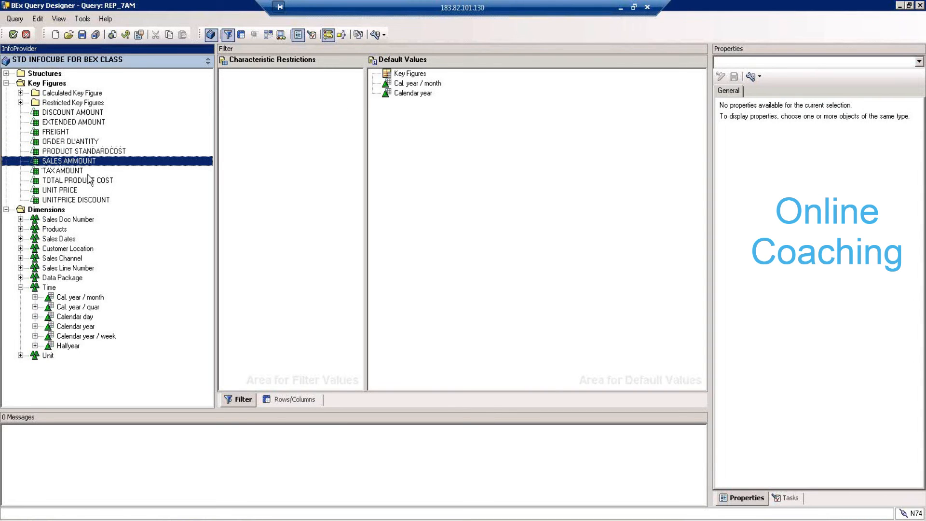
pyautogui.moveTo(77, 173); pyautogui.dragTo(303, 134)
pyautogui.moveTo(68, 192); pyautogui.dragTo(292, 144)
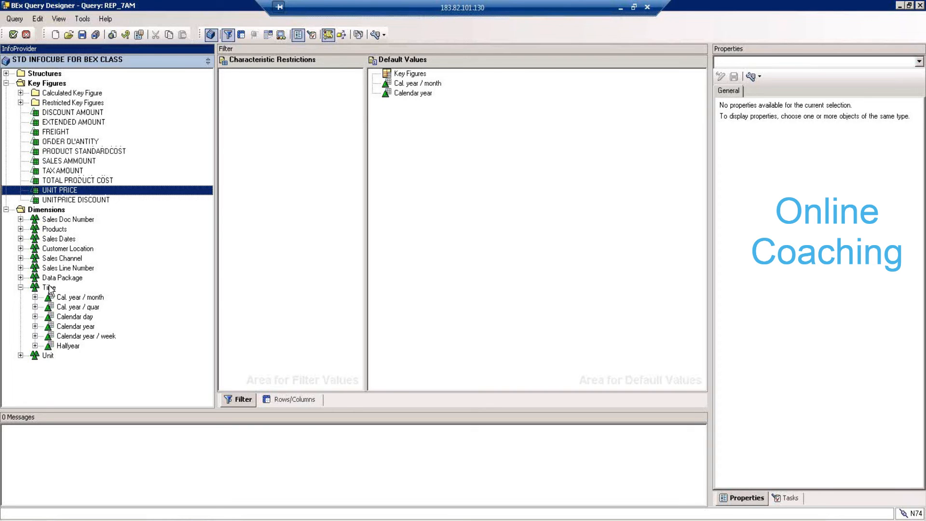
# - Collapse the Time dimension and add SALES ORDER NO from Sales Doc Number to the characteristic restrictions
pyautogui.click(20, 287)
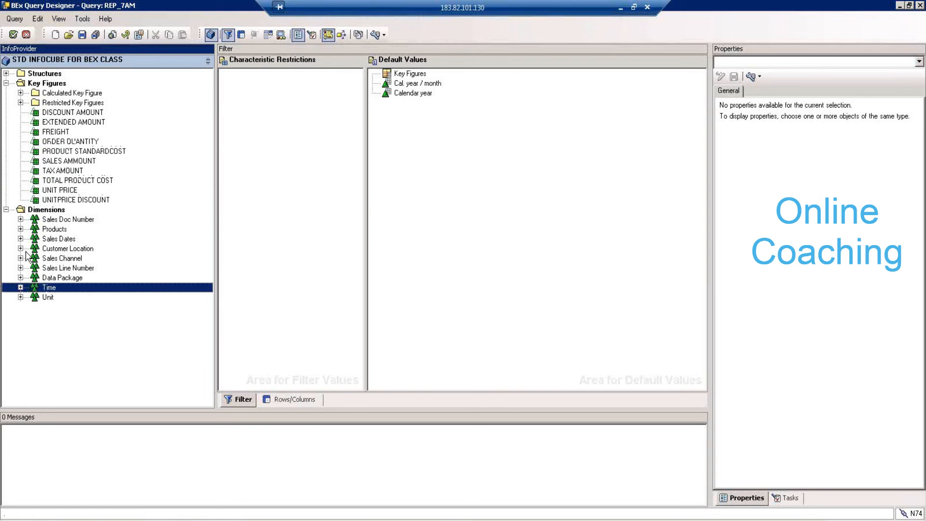
pyautogui.click(20, 219)
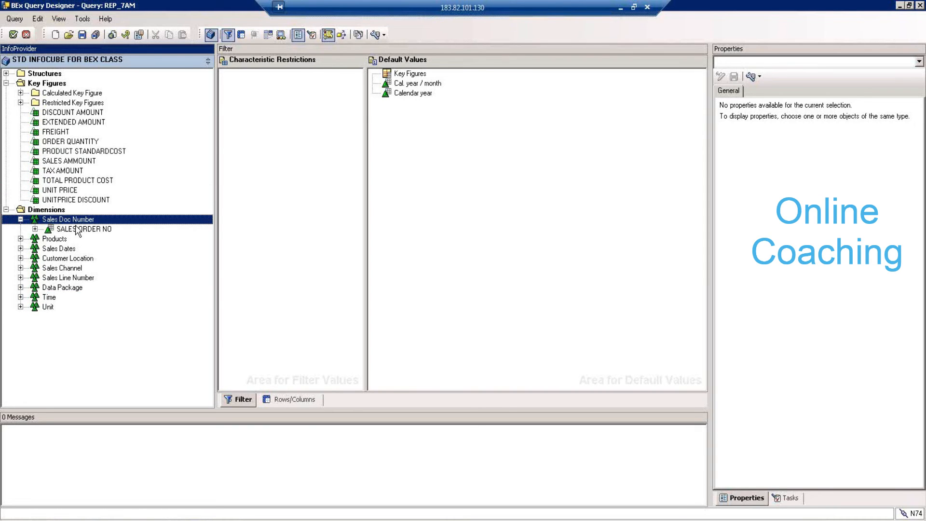
pyautogui.moveTo(78, 231); pyautogui.dragTo(289, 156)
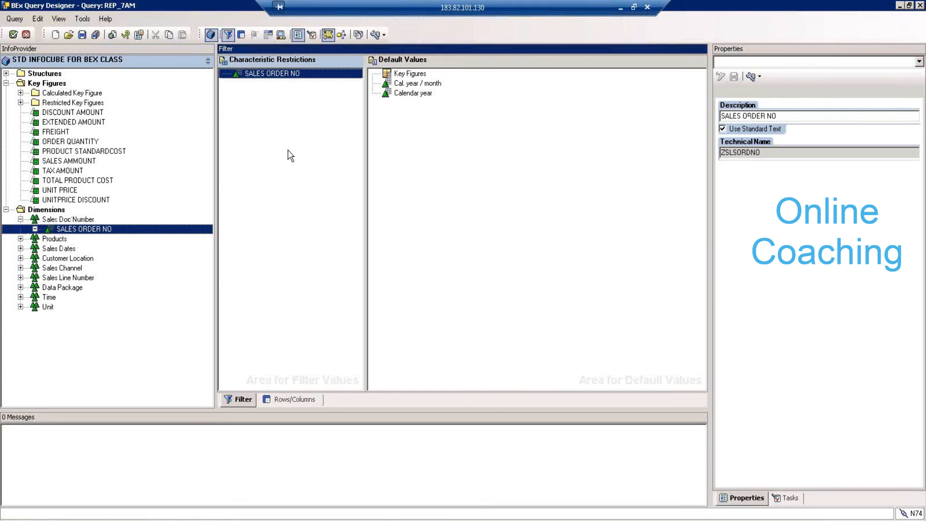
# - Open the value restriction of SALES ORDER NO and set up a value range with the Greater Than operator
pyautogui.rightClick(283, 72)
pyautogui.click(312, 80)
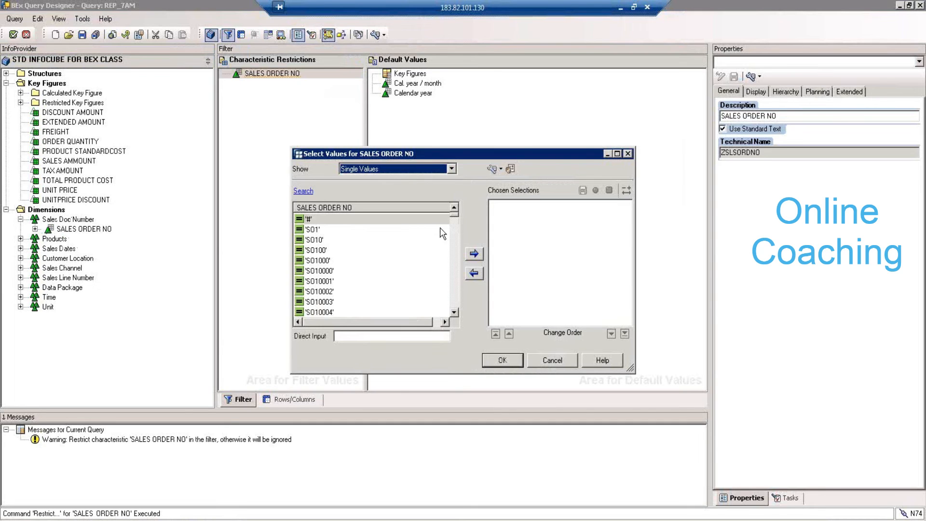
pyautogui.click(401, 168)
pyautogui.click(396, 205)
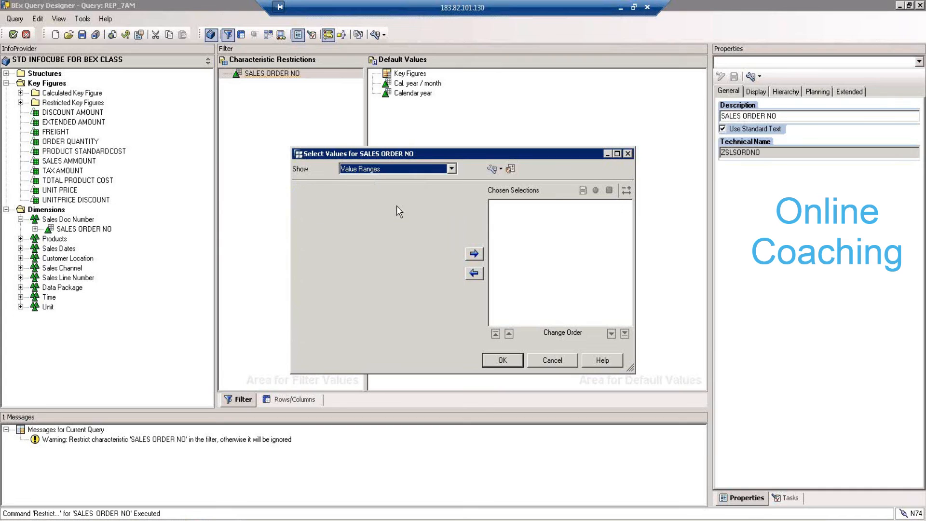
pyautogui.click(397, 230)
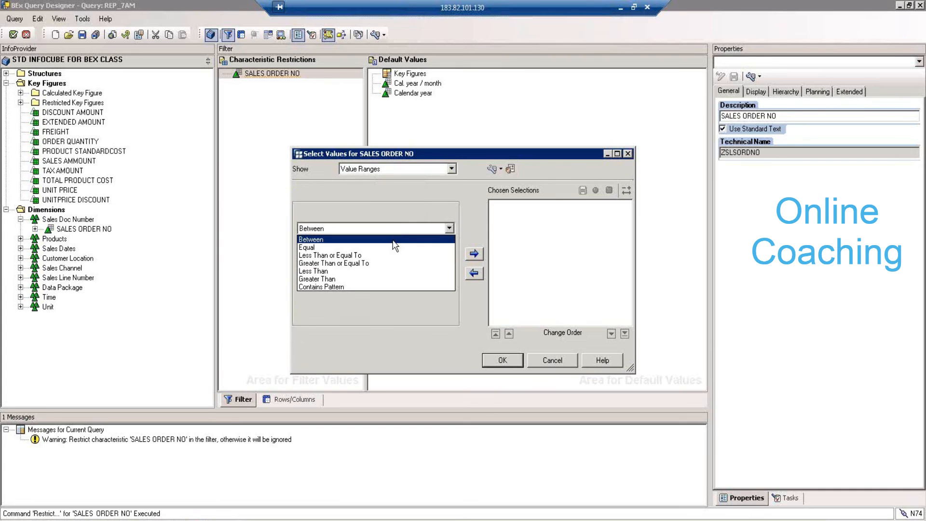
pyautogui.click(389, 279)
# - Choose a sales order number as the Greater Than limit, add it to the chosen selections, confirm the restriction and save the query
pyautogui.click(449, 242)
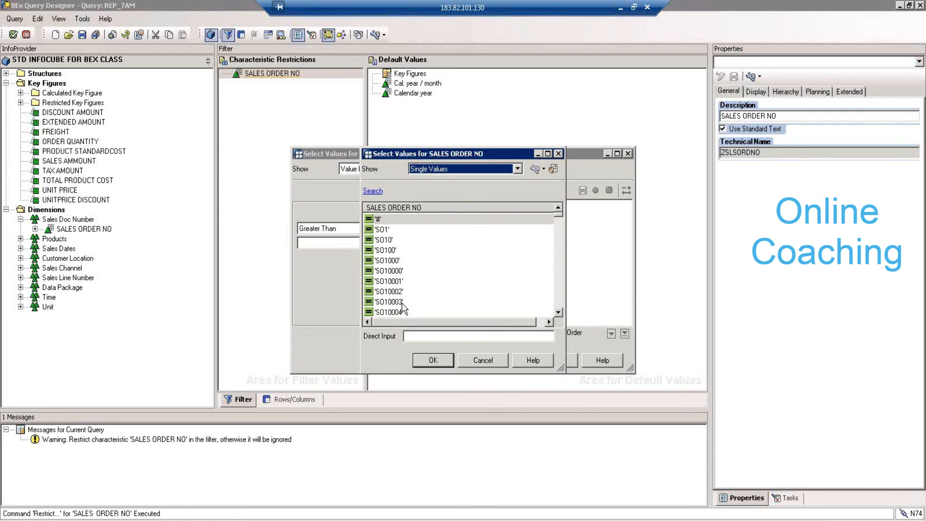
pyautogui.click(401, 302)
pyautogui.click(442, 356)
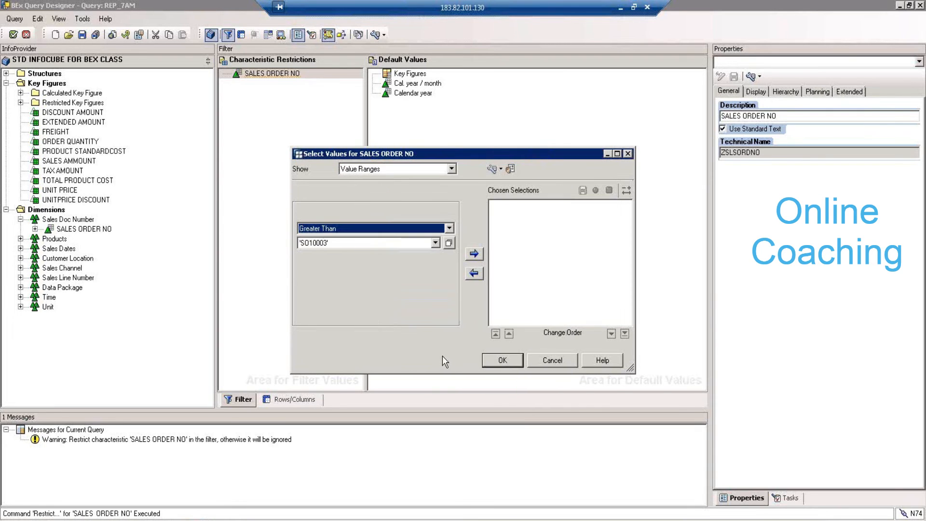
pyautogui.click(474, 254)
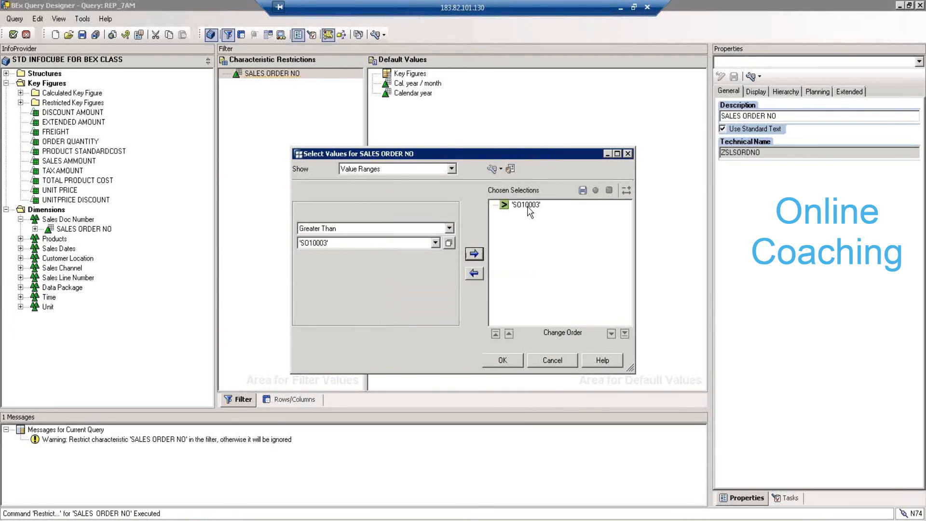
pyautogui.click(547, 211)
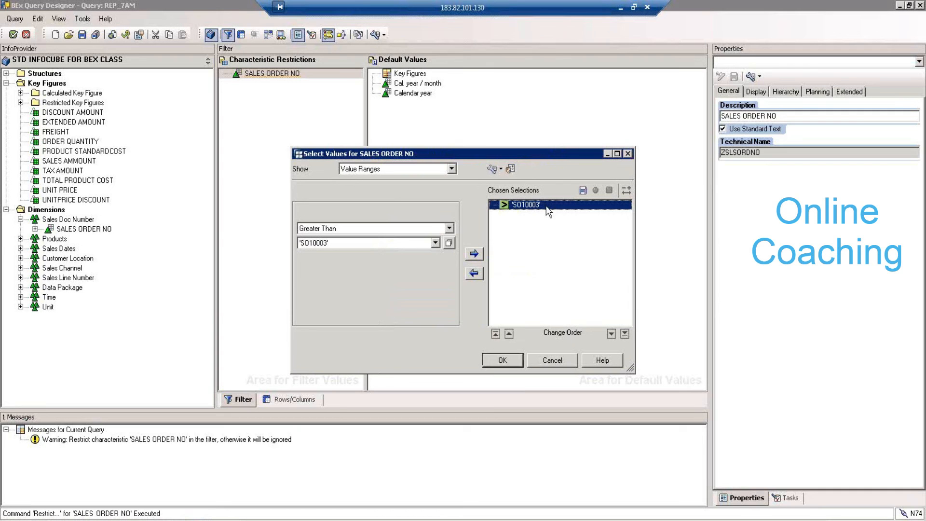
pyautogui.click(502, 360)
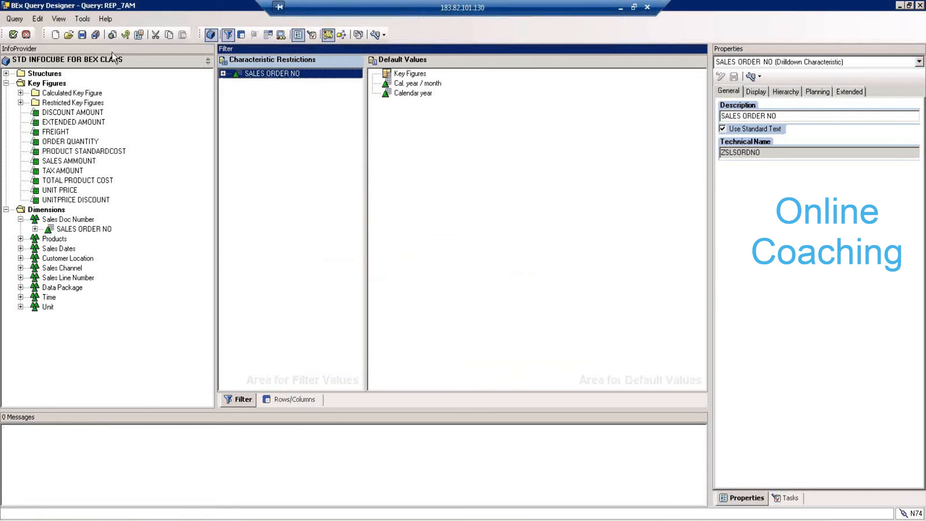
pyautogui.click(82, 35)
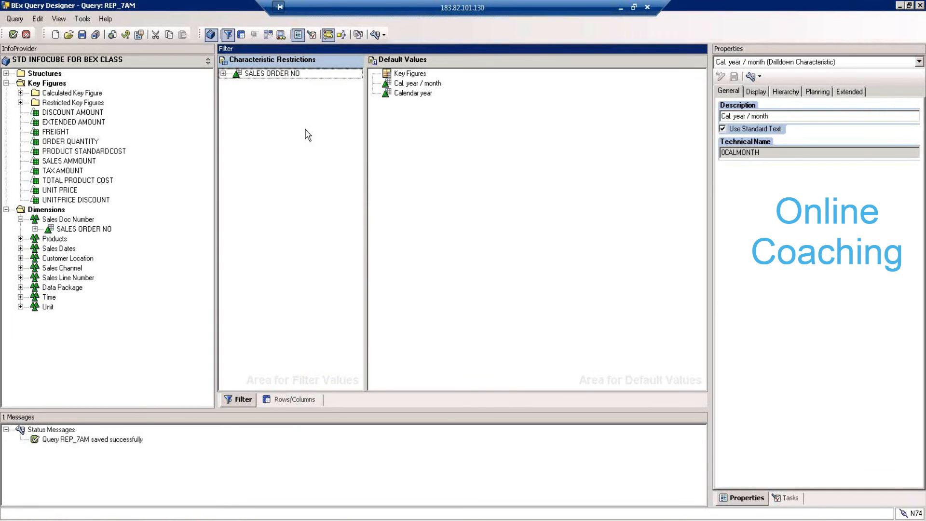
# - Compare the SALES ORDER NO filter restriction with the characteristics used in the query's rows
pyautogui.click(268, 74)
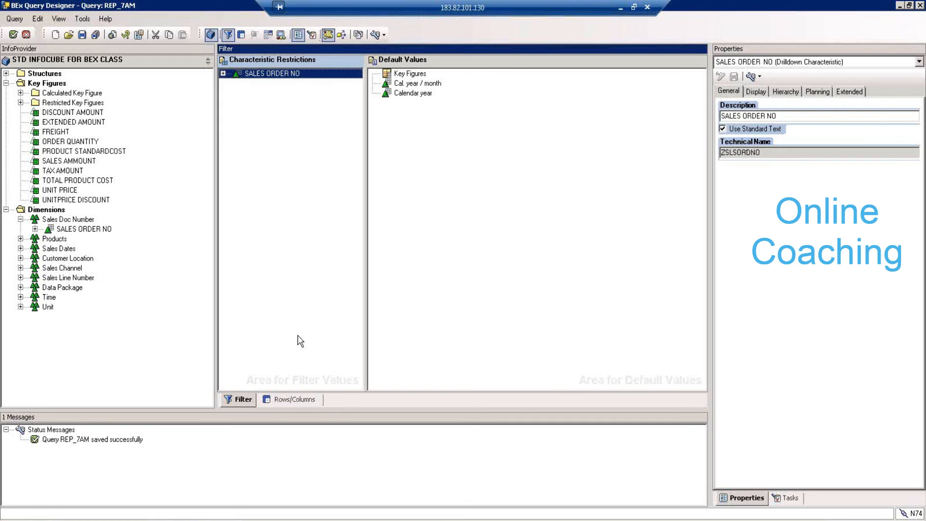
pyautogui.click(294, 398)
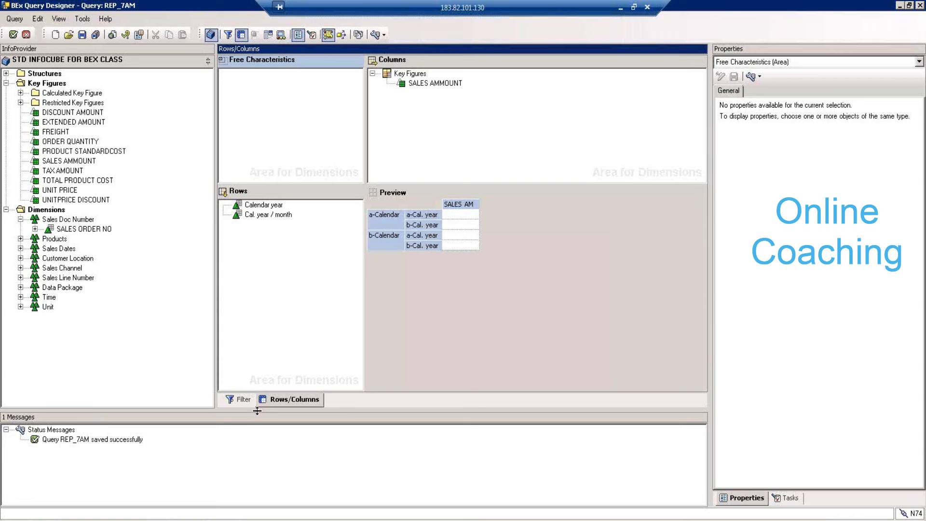
pyautogui.click(239, 399)
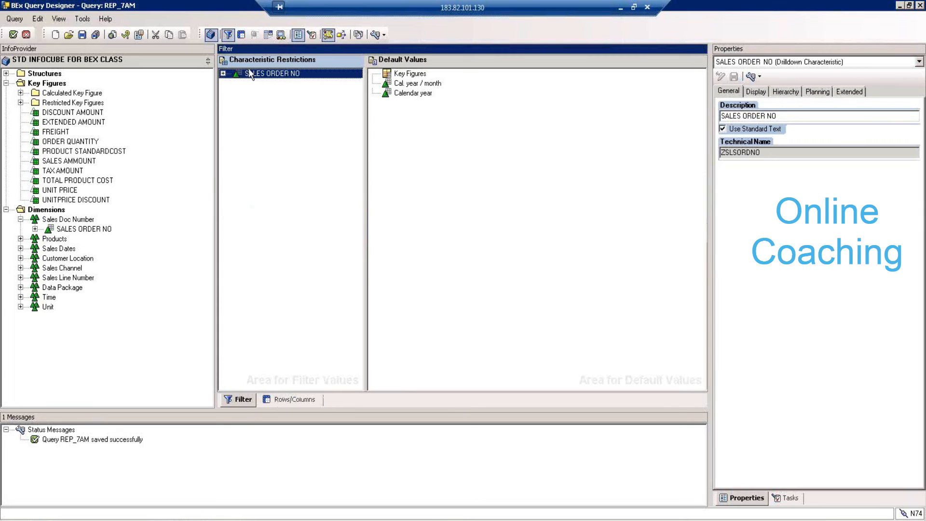
pyautogui.click(294, 399)
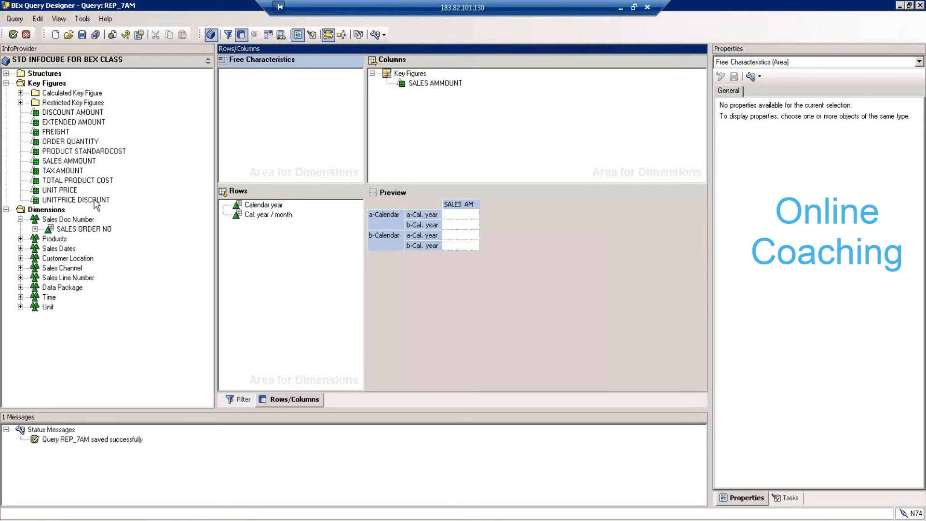
pyautogui.click(285, 207)
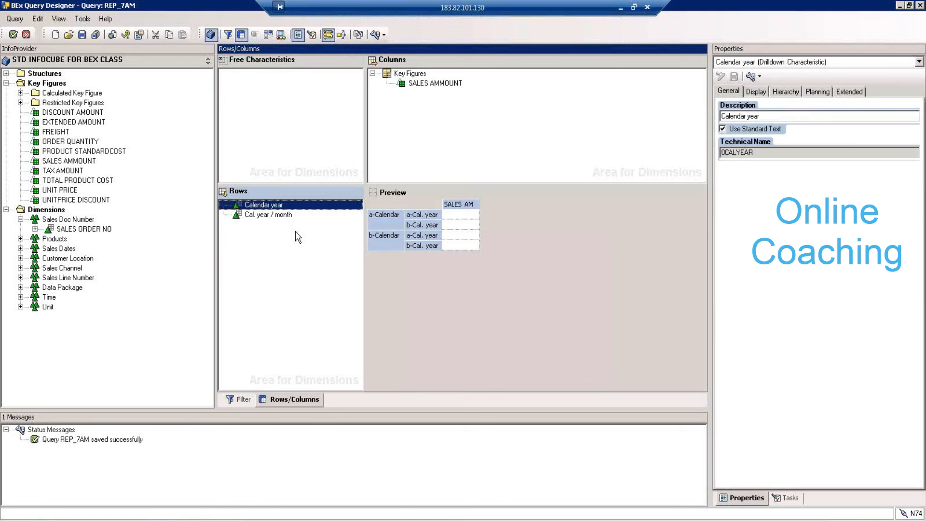
pyautogui.click(319, 215)
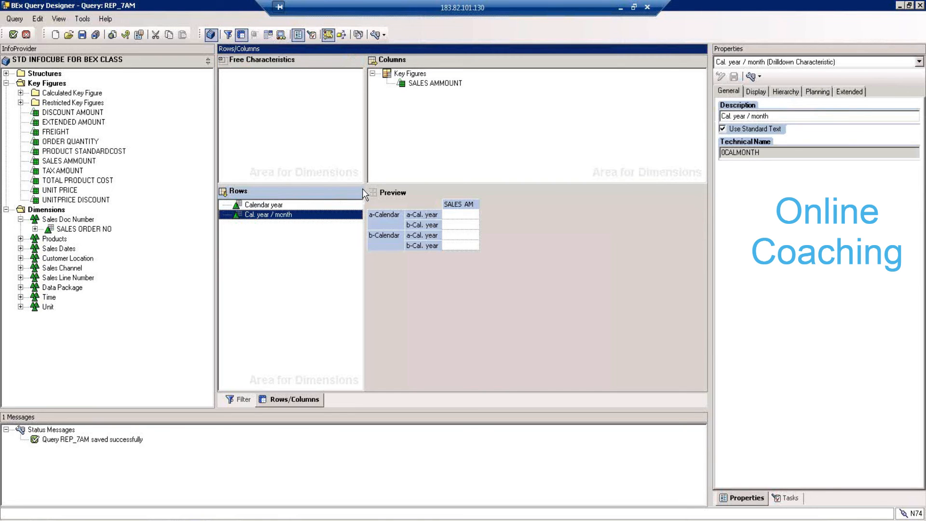
# - Save the query and rerun SIC_BEX/REP_7AM in the SAP Query Monitor, dismissing the Internet Explorer security notice
pyautogui.click(84, 37)
pyautogui.click(166, 520)
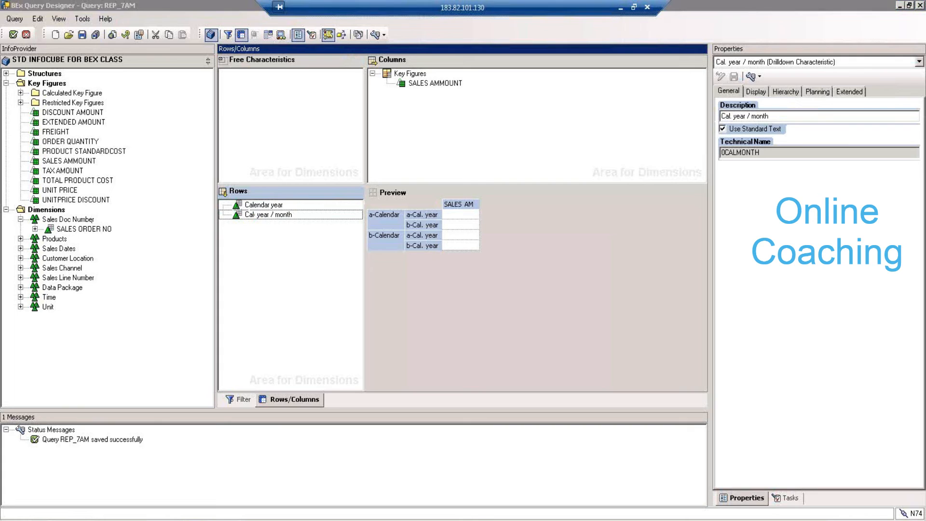
pyautogui.click(165, 505)
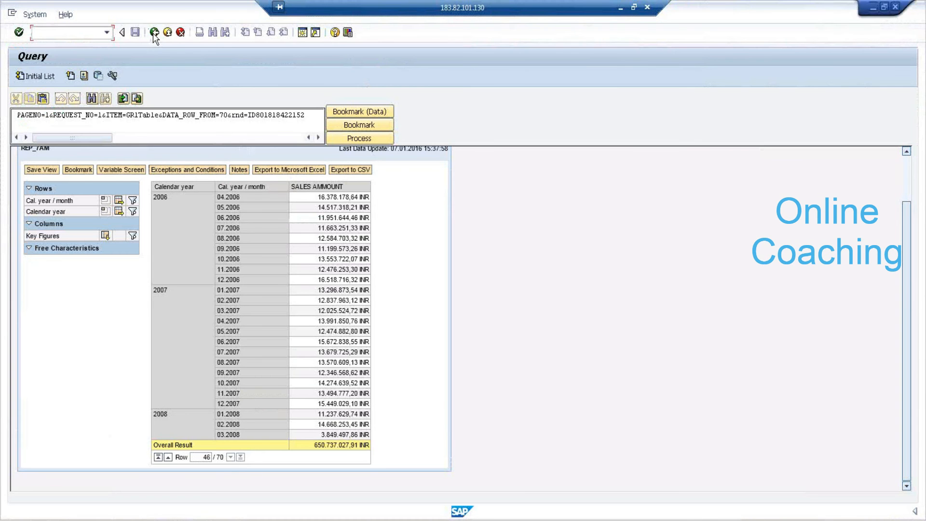
pyautogui.click(154, 33)
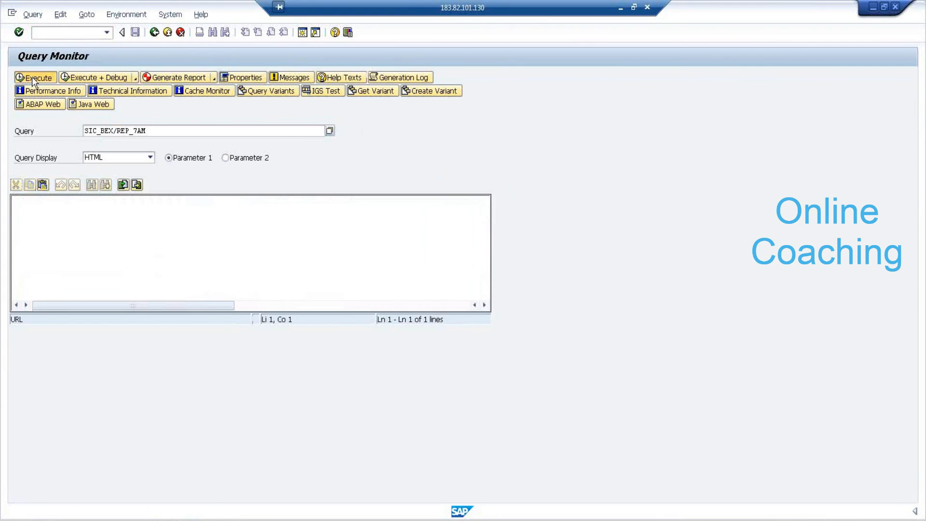
pyautogui.click(33, 79)
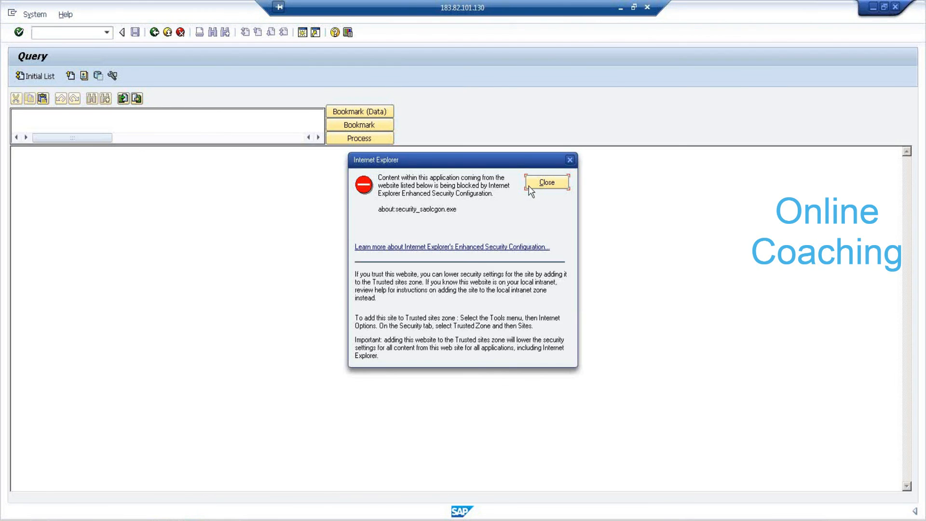
pyautogui.click(555, 181)
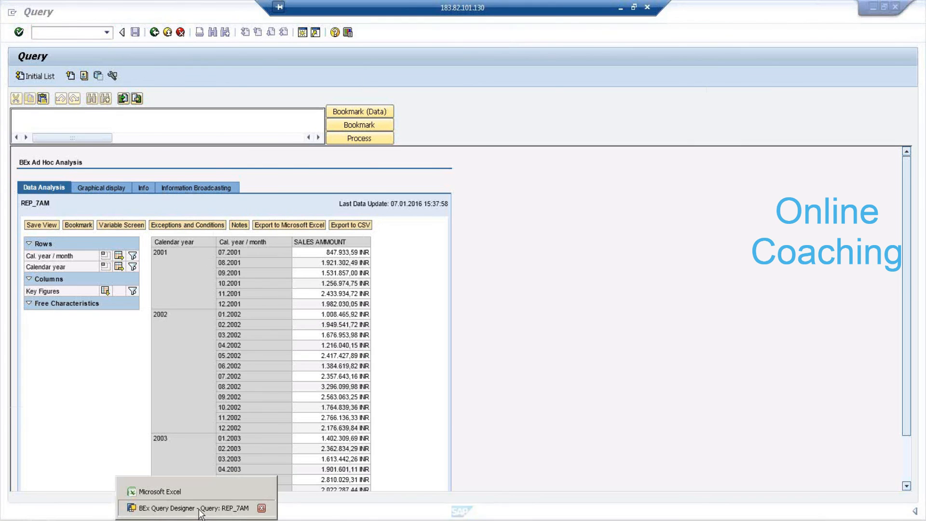
# - Return to BEx Query Designer and replace Cal. year / month in the rows with SALES ORDER NO below Calendar year
pyautogui.click(227, 505)
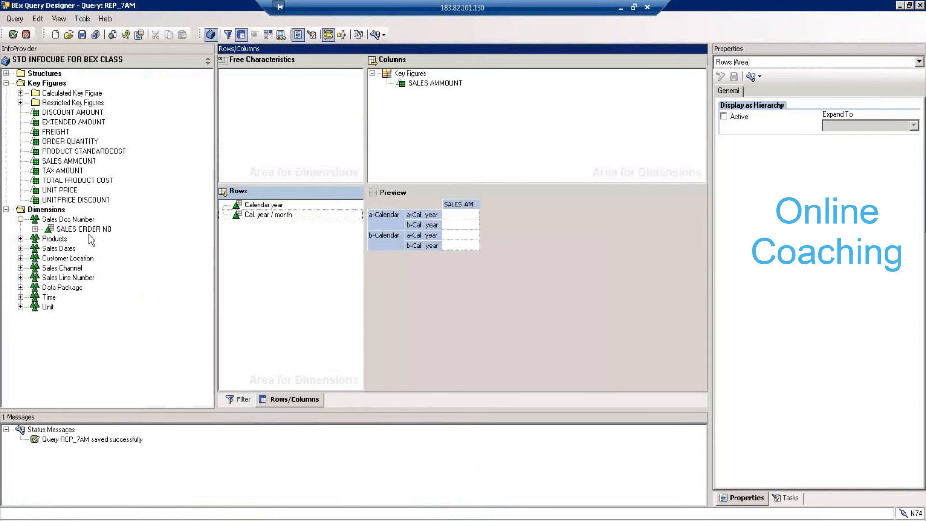
pyautogui.click(137, 230)
pyautogui.moveTo(139, 236)
pyautogui.mouseDown()
pyautogui.moveTo(268, 232)
pyautogui.moveTo(142, 223)
pyautogui.mouseUp()
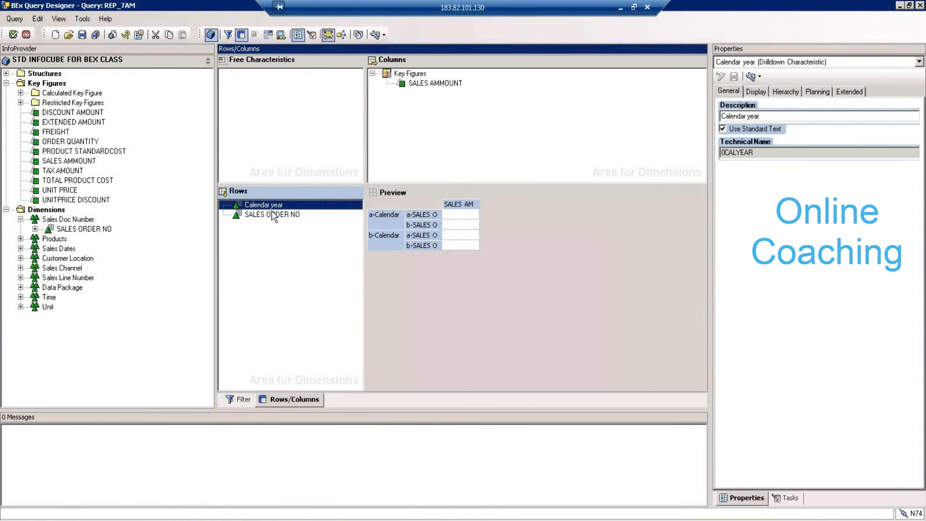
# - Save REP_7AM with the new row layout, rerun it in the SAP Query Monitor and switch back to BEx Query Designer
pyautogui.click(82, 35)
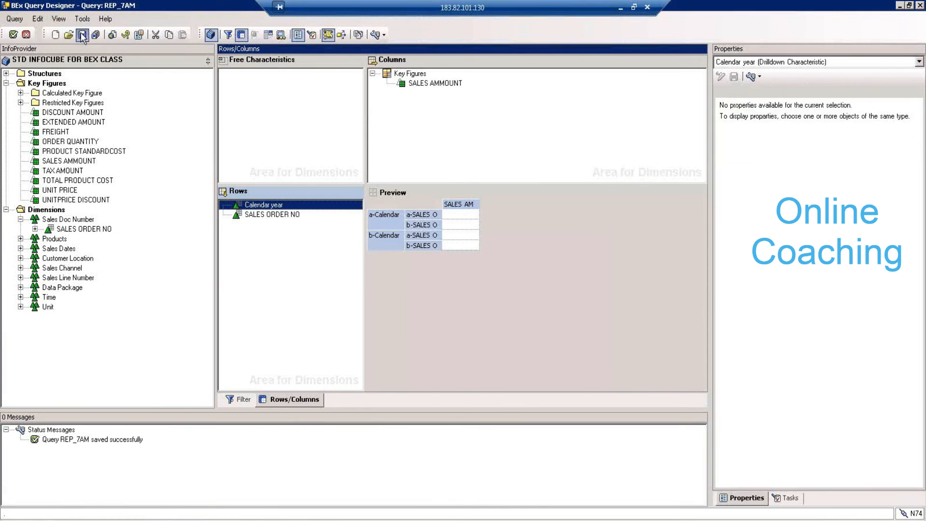
pyautogui.click(167, 520)
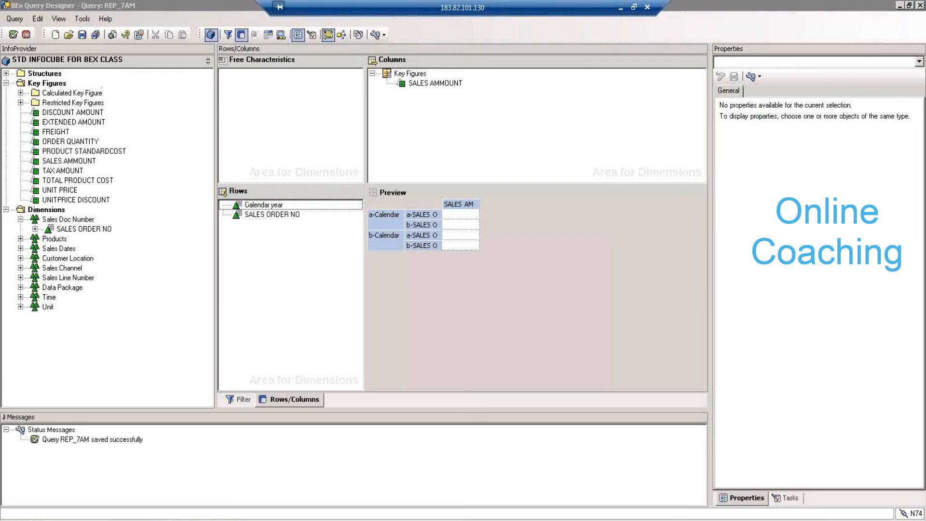
pyautogui.click(166, 495)
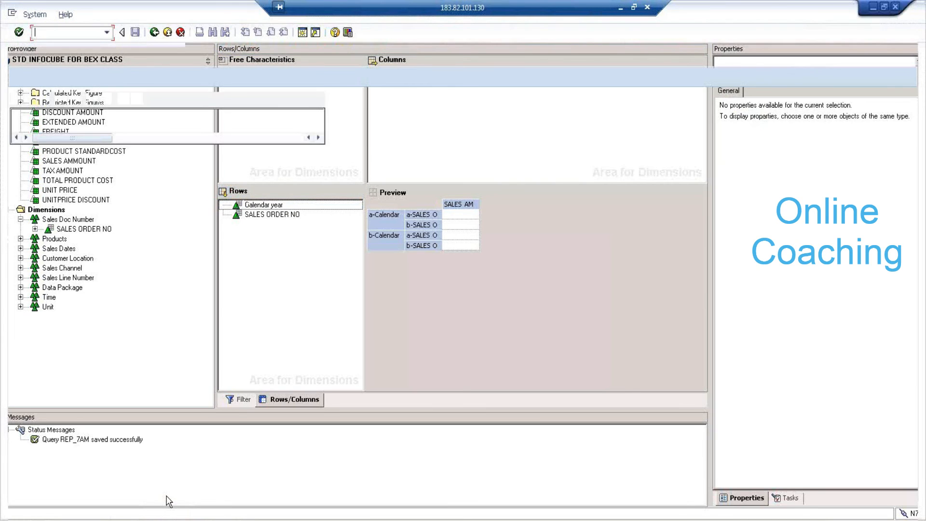
pyautogui.click(153, 33)
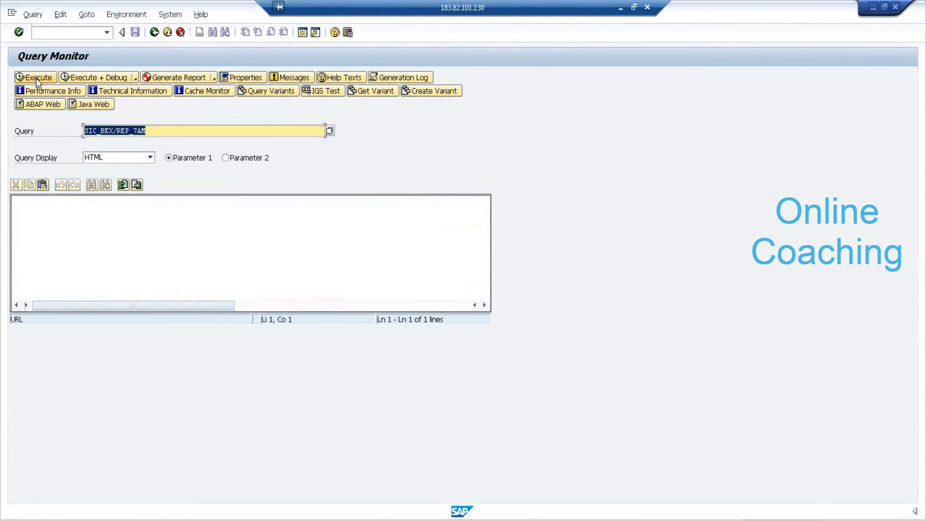
pyautogui.click(35, 77)
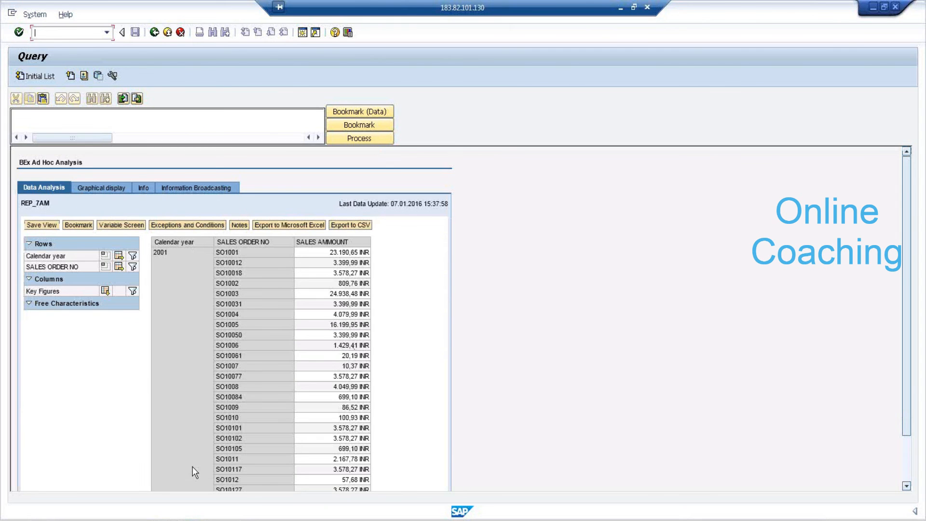
pyautogui.click(202, 506)
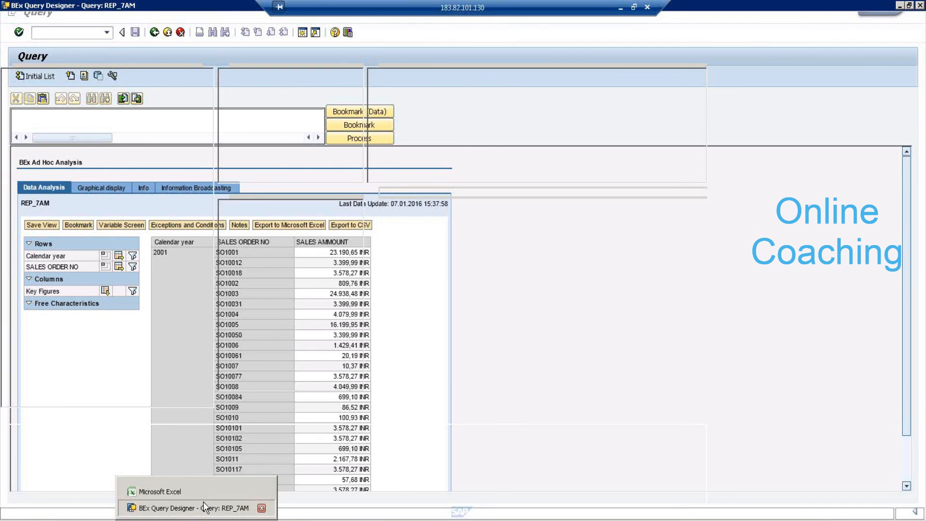
# - Remove the Greater Than value restriction from SALES ORDER NO in the query's characteristic restrictions
pyautogui.click(242, 399)
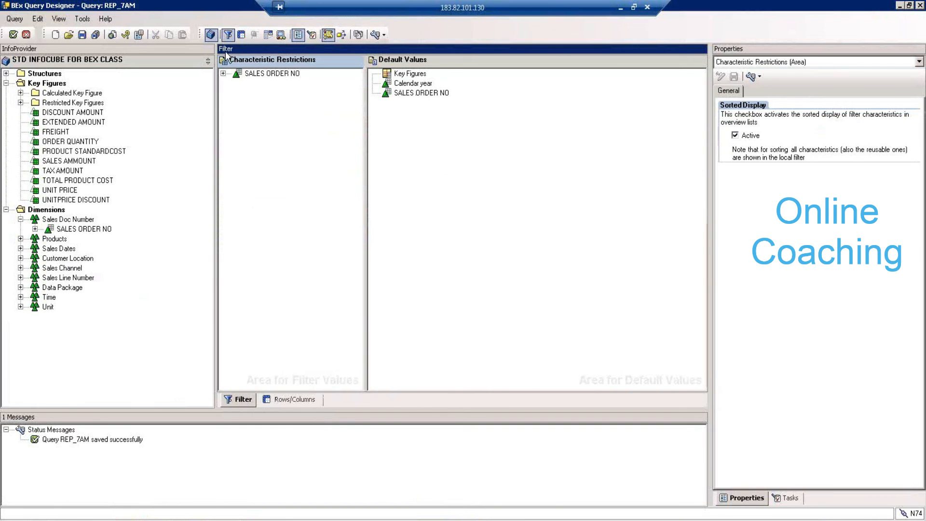
pyautogui.click(223, 73)
pyautogui.click(270, 82)
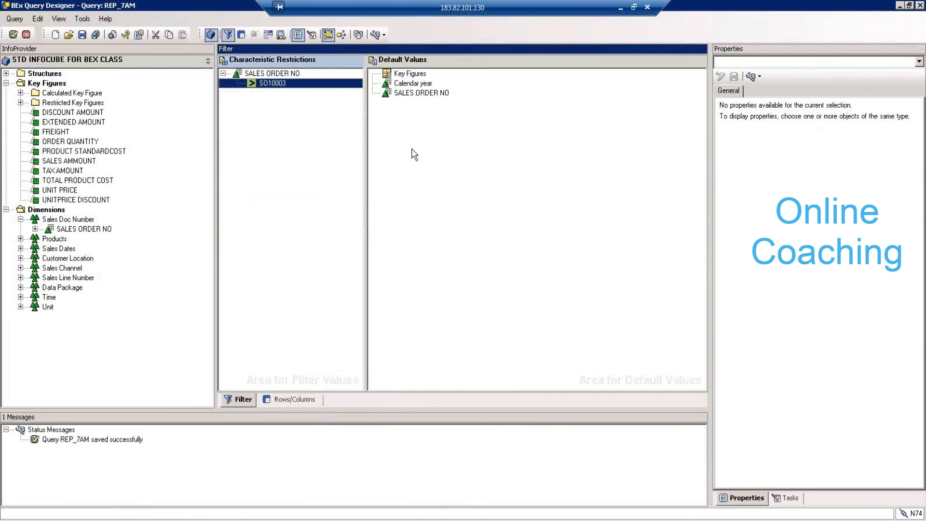
pyautogui.rightClick(273, 83)
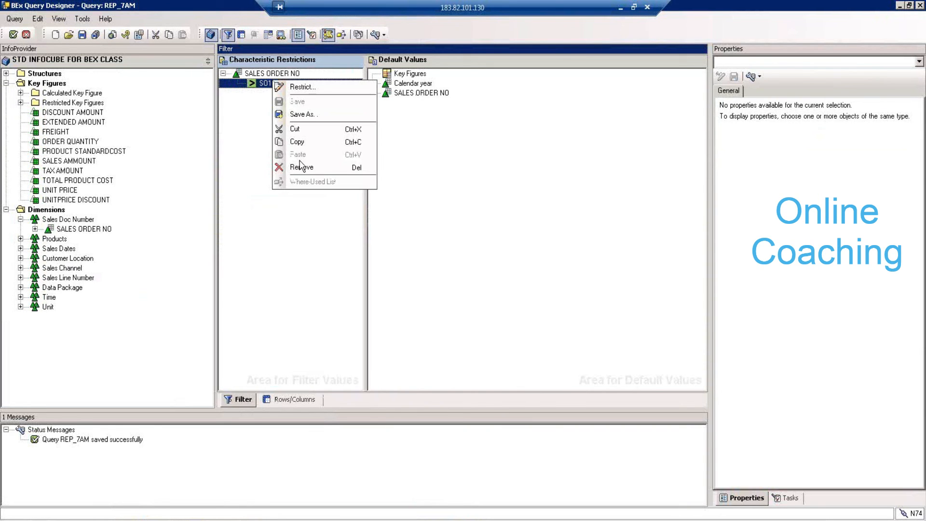
pyautogui.click(300, 167)
# - Restrict SALES ORDER NO in the filter by variables and create a new variable for it
pyautogui.rightClick(283, 75)
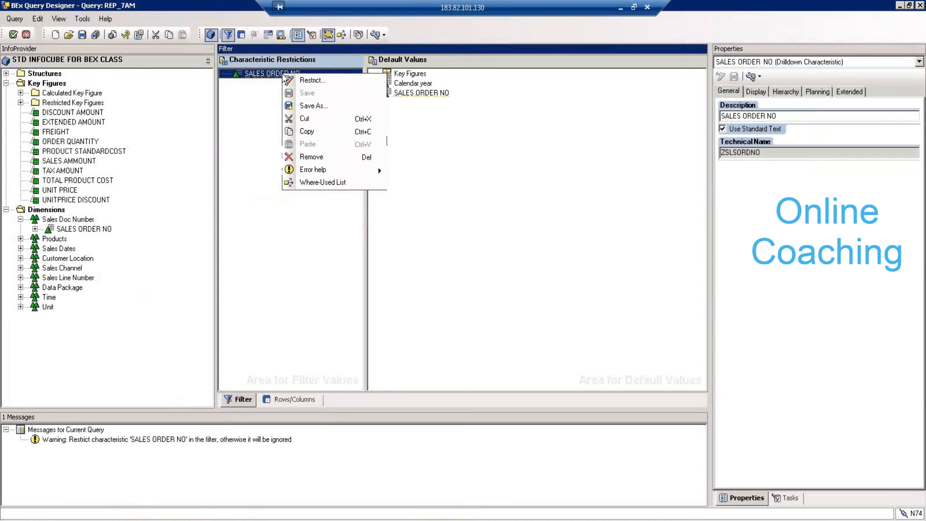
pyautogui.click(309, 81)
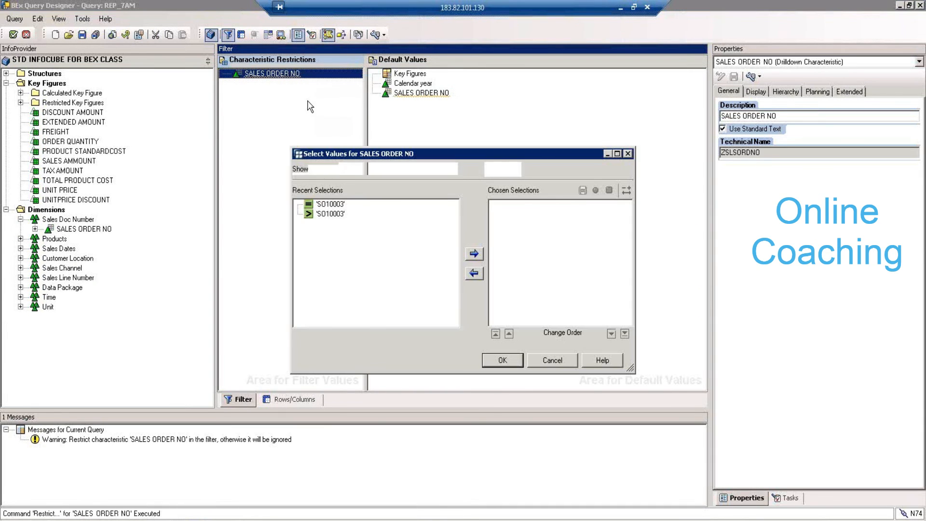
pyautogui.click(380, 170)
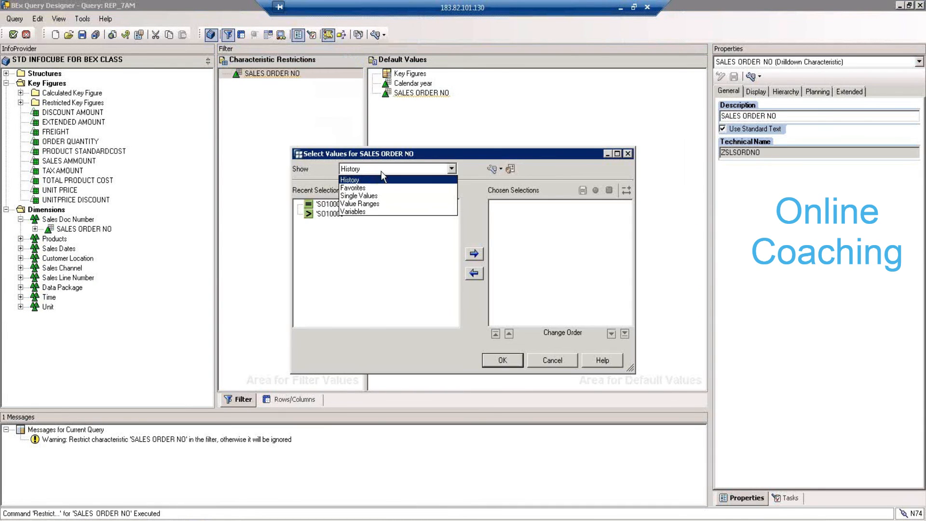
pyautogui.click(378, 211)
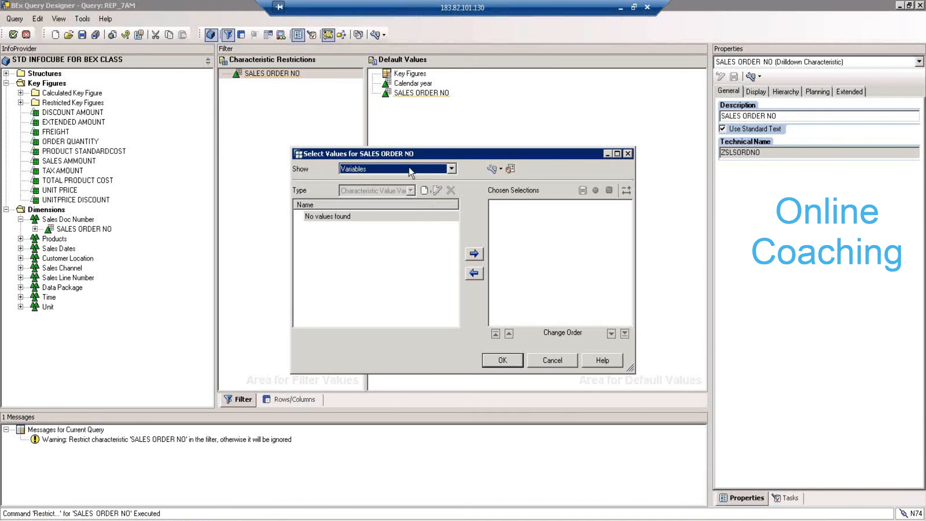
pyautogui.click(422, 190)
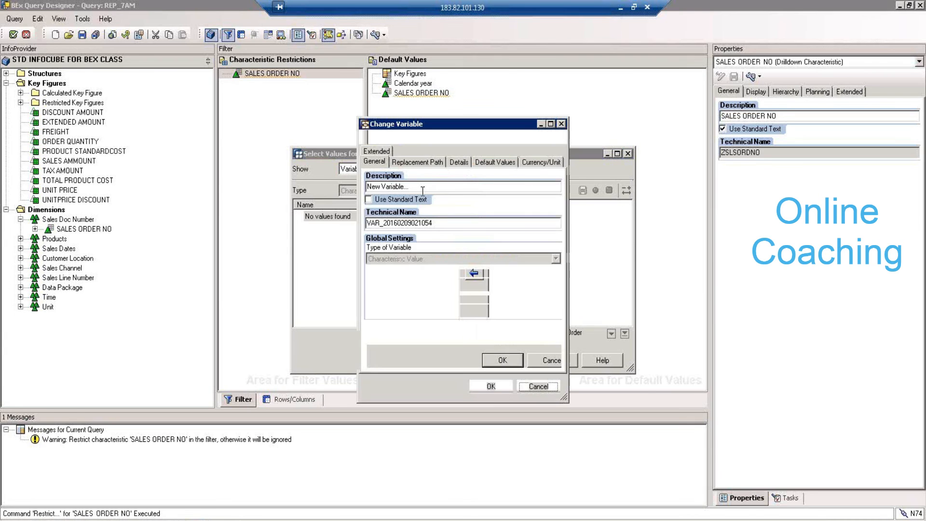
# - Set the new variable's description to Enter Variable and its technical name to VAR_SNO
pyautogui.moveTo(418, 188); pyautogui.dragTo(360, 188)
pyautogui.write('e')
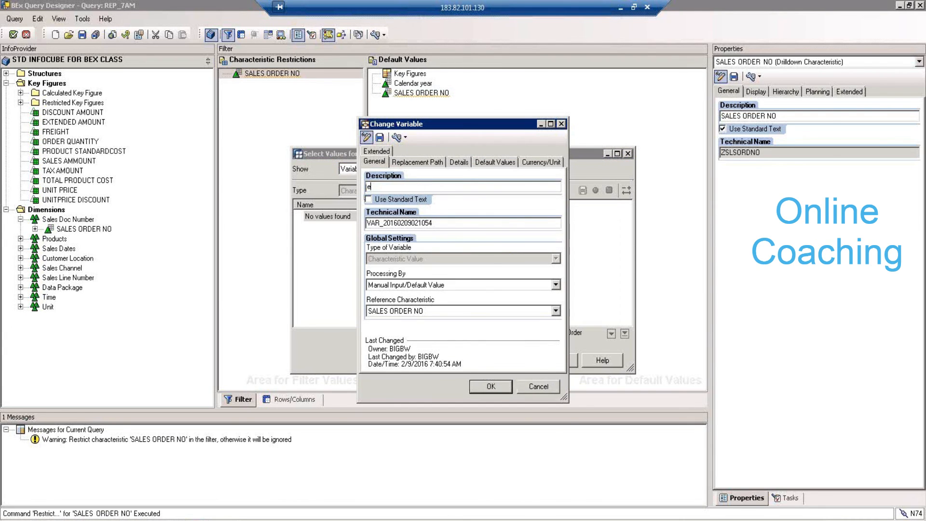
pyautogui.write('NTER')
pyautogui.press('BackSpace')
pyautogui.press('BackSpace')
pyautogui.press('BackSpace')
pyautogui.press('BackSpace')
pyautogui.press('BackSpace')
pyautogui.write('Enter Variable')
pyautogui.moveTo(383, 222); pyautogui.dragTo(463, 227)
pyautogui.write('S')
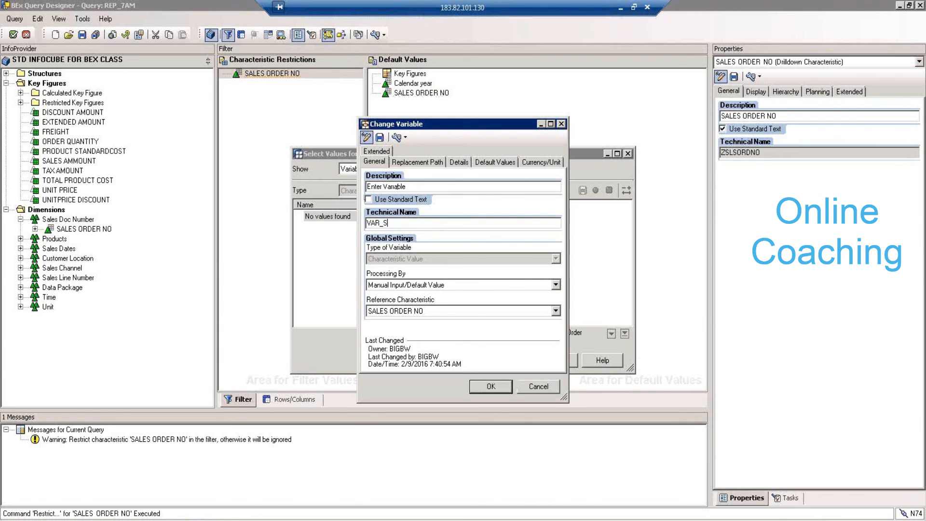
pyautogui.write('NO')
# - Make the VAR_SNO variable mandatory, keeping it as a single value that is ready for input
pyautogui.click(459, 163)
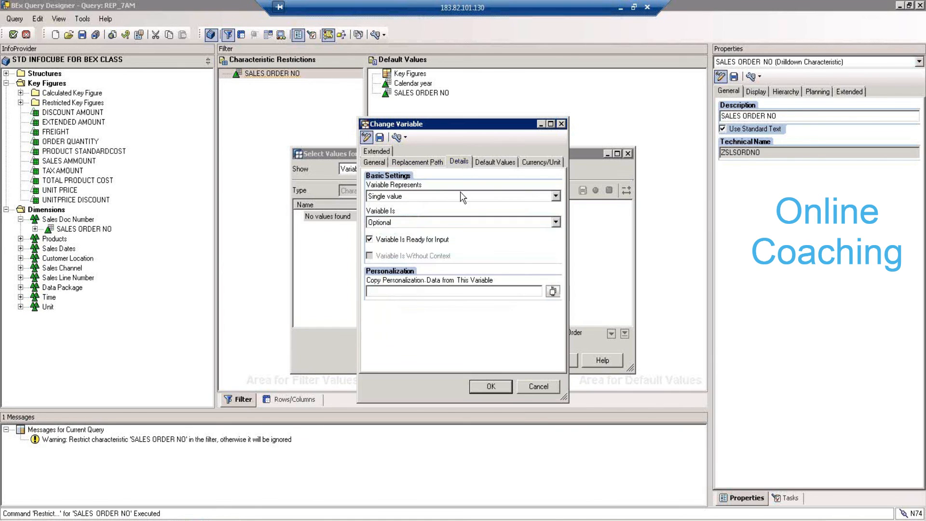
pyautogui.click(451, 223)
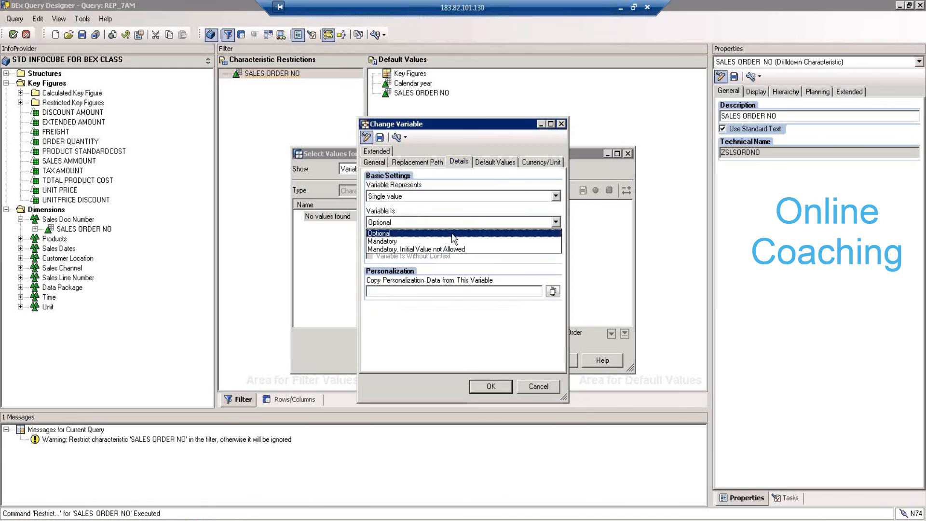
pyautogui.click(451, 241)
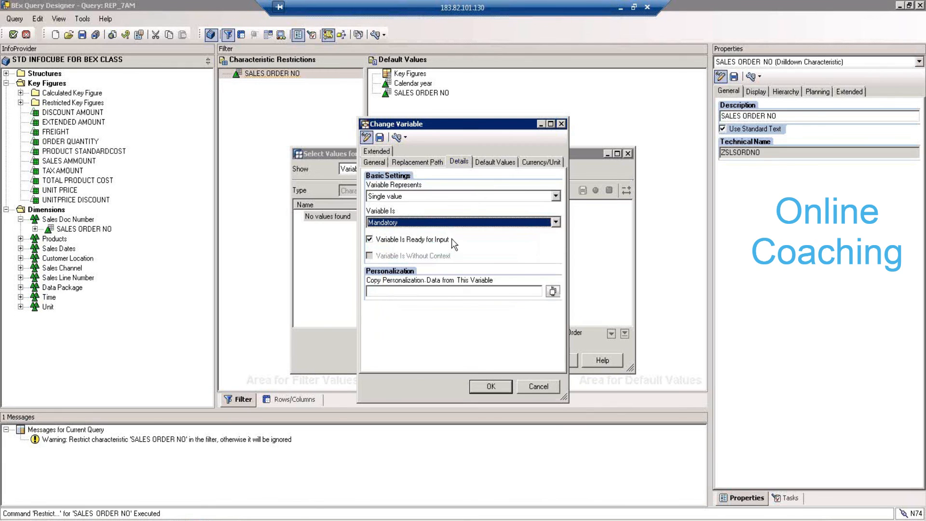
# - Set the variable's default value to the sales order number offered in the recent selections history
pyautogui.click(495, 164)
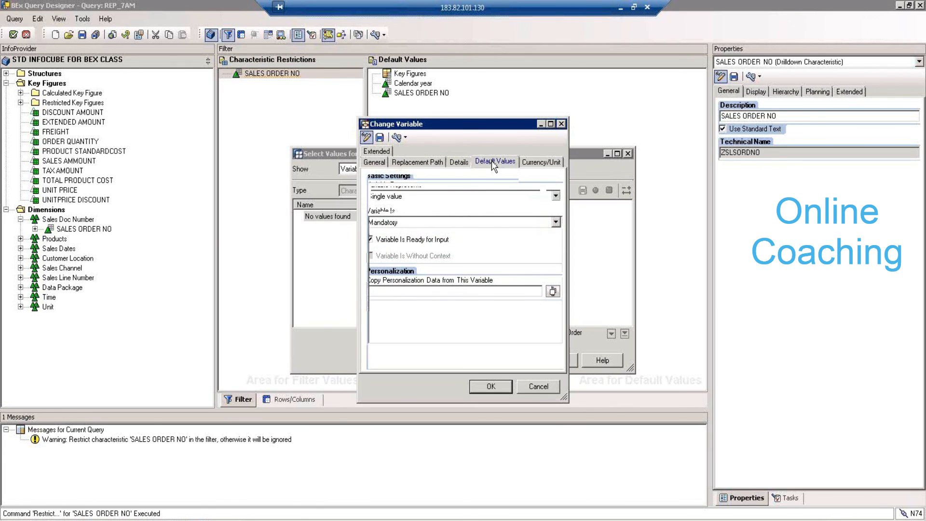
pyautogui.click(503, 197)
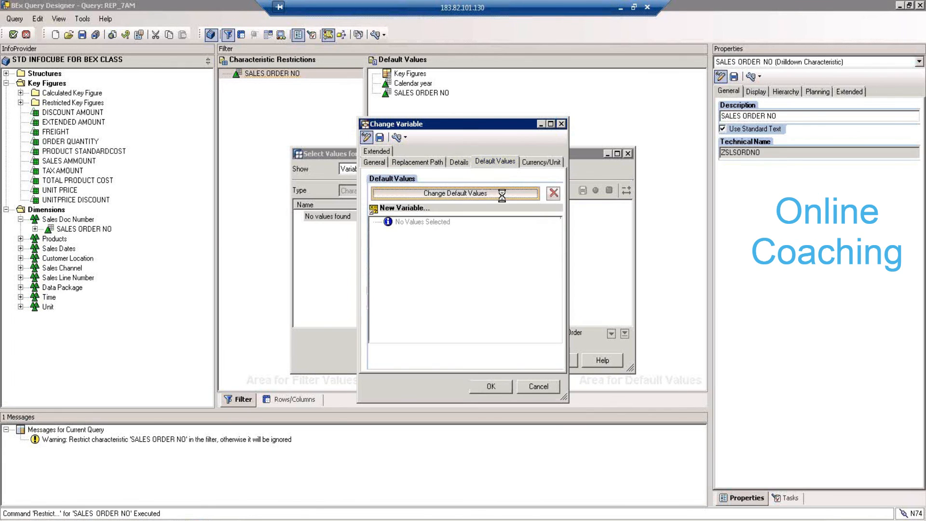
pyautogui.click(408, 205)
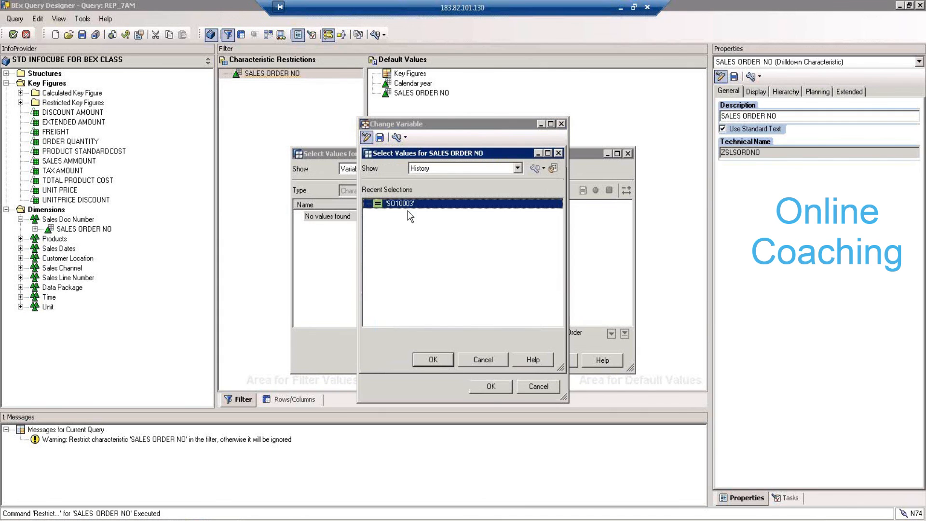
pyautogui.click(450, 360)
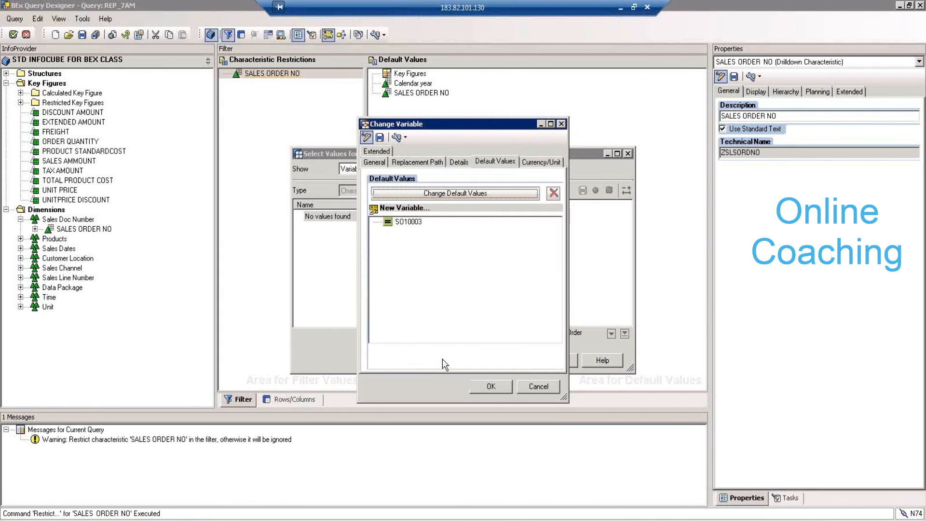
# - Review the variable's general, replacement path, details and default value settings, and save the variable
pyautogui.click(382, 162)
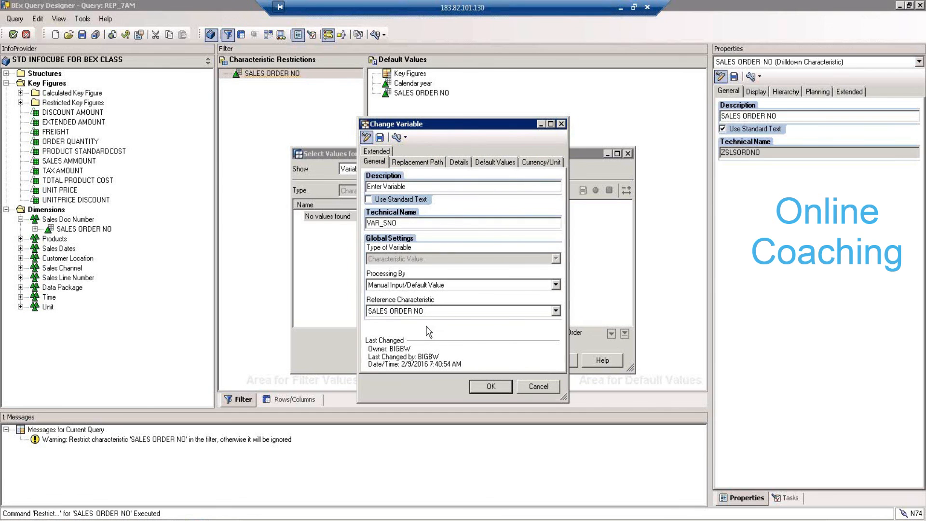
pyautogui.click(402, 163)
pyautogui.click(458, 163)
pyautogui.click(497, 162)
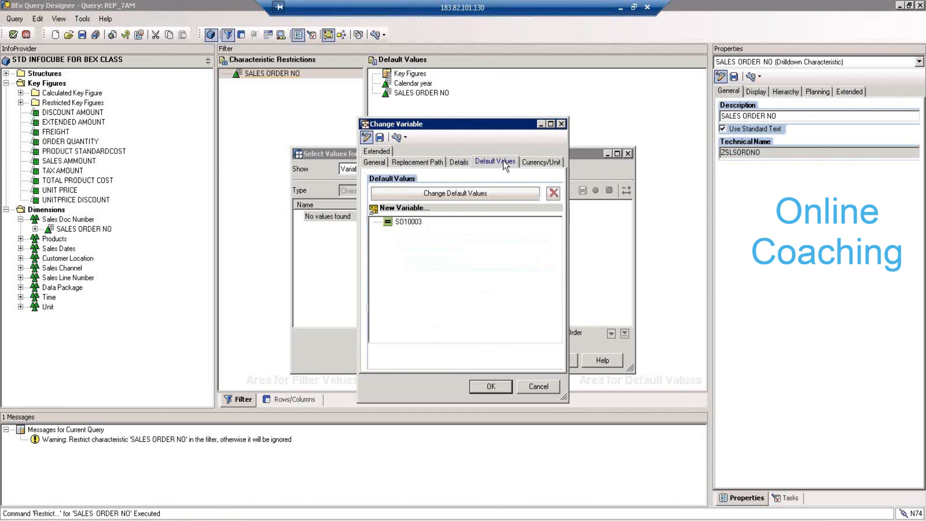
pyautogui.click(379, 137)
pyautogui.click(461, 293)
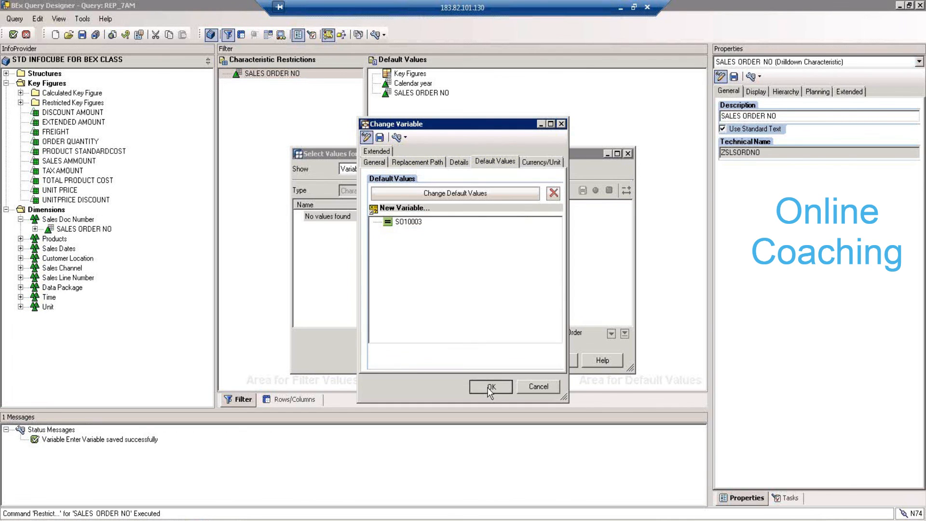
pyautogui.click(490, 386)
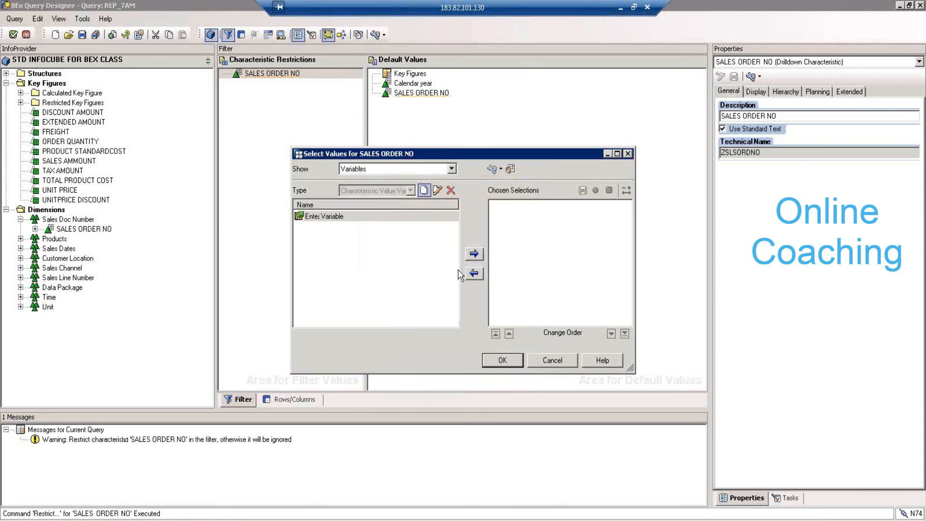
# - Restrict SALES ORDER NO with Enter Variable, checking the variable's default values before confirming the selection
pyautogui.click(475, 255)
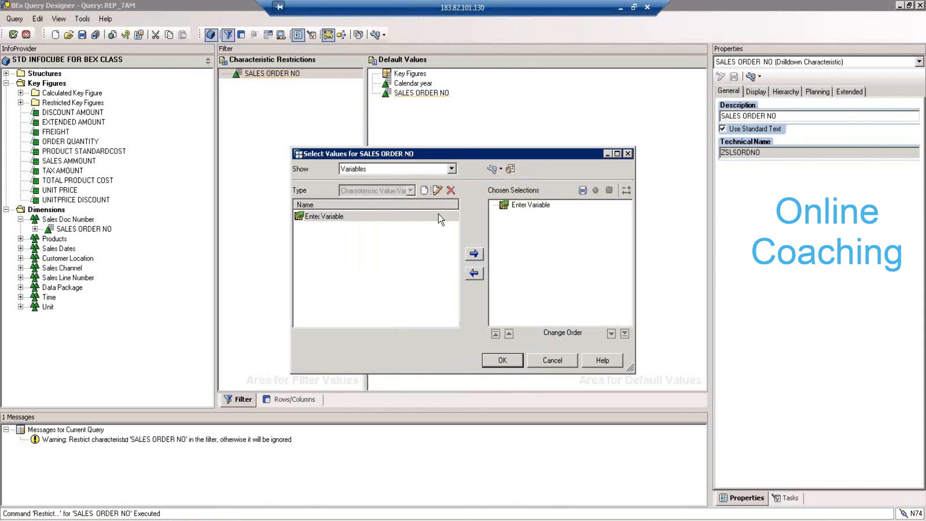
pyautogui.click(390, 216)
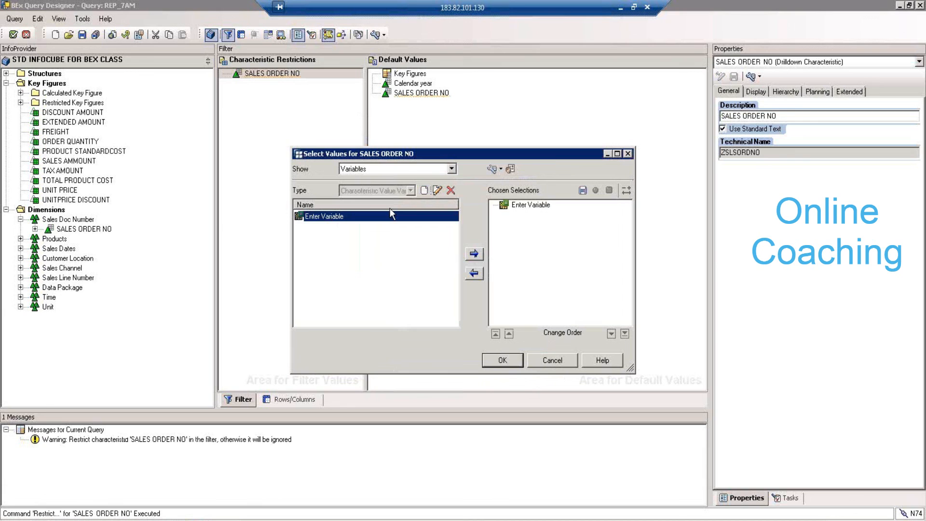
pyautogui.click(437, 190)
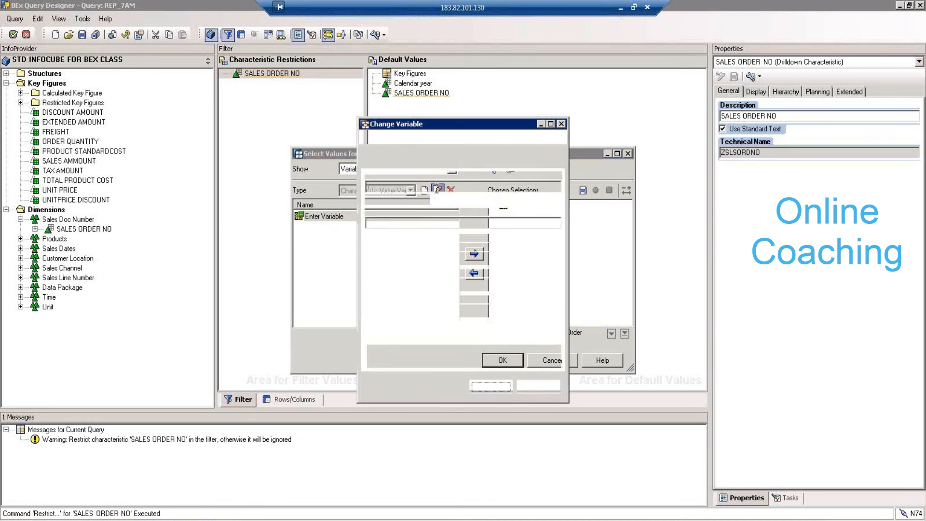
pyautogui.click(436, 188)
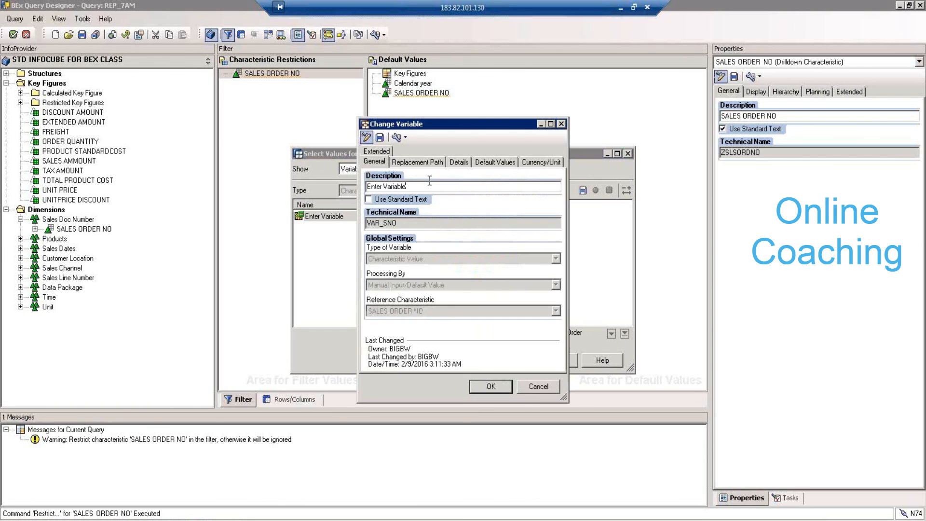
pyautogui.click(496, 160)
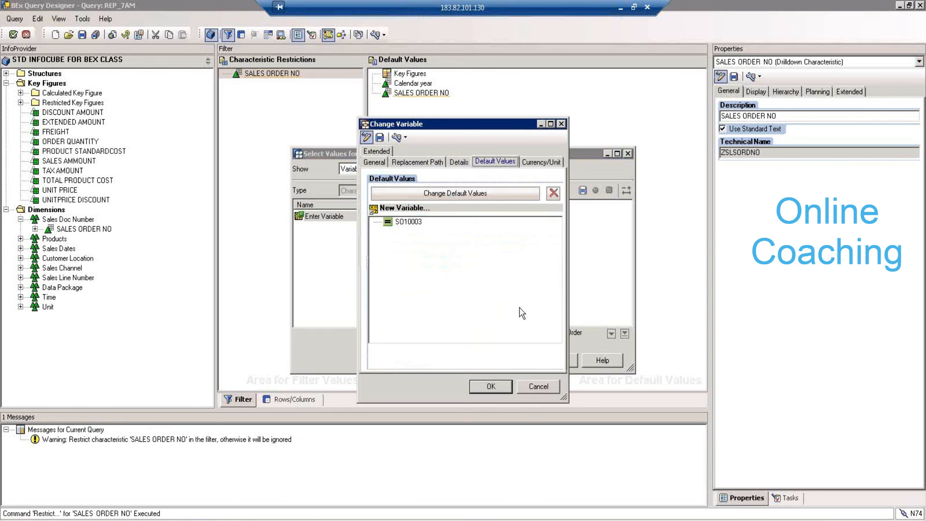
pyautogui.click(534, 388)
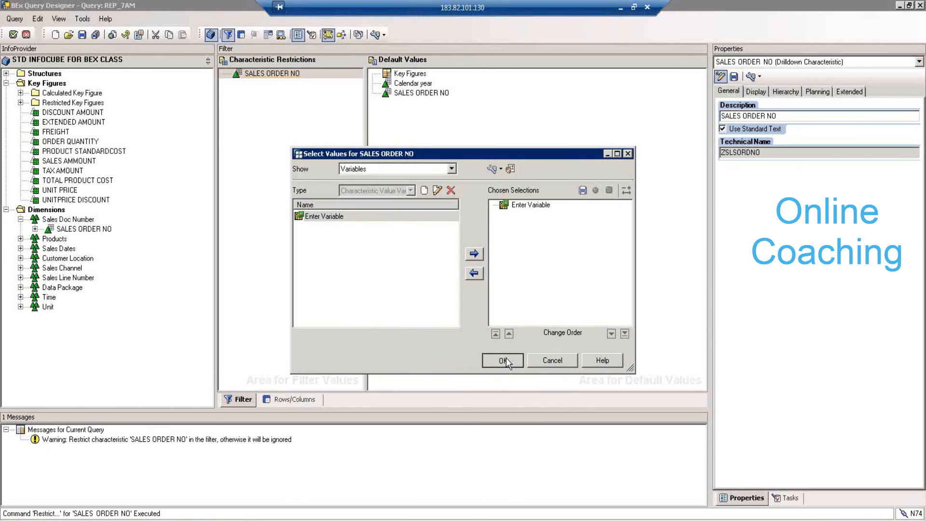
pyautogui.click(505, 359)
# - Save REP_7AM with the variable restriction and rerun it in the SAP Query Monitor, dismissing the Internet Explorer security notice
pyautogui.click(81, 36)
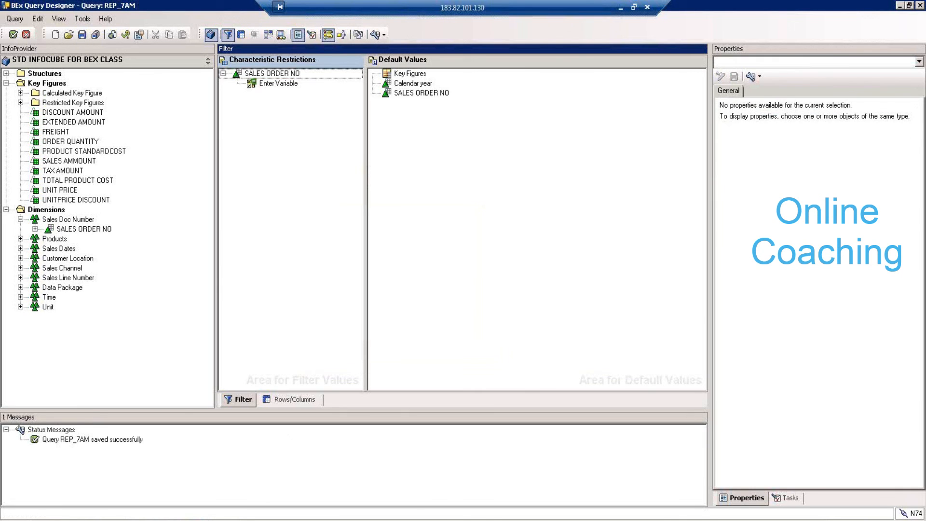
pyautogui.moveTo(167, 520)
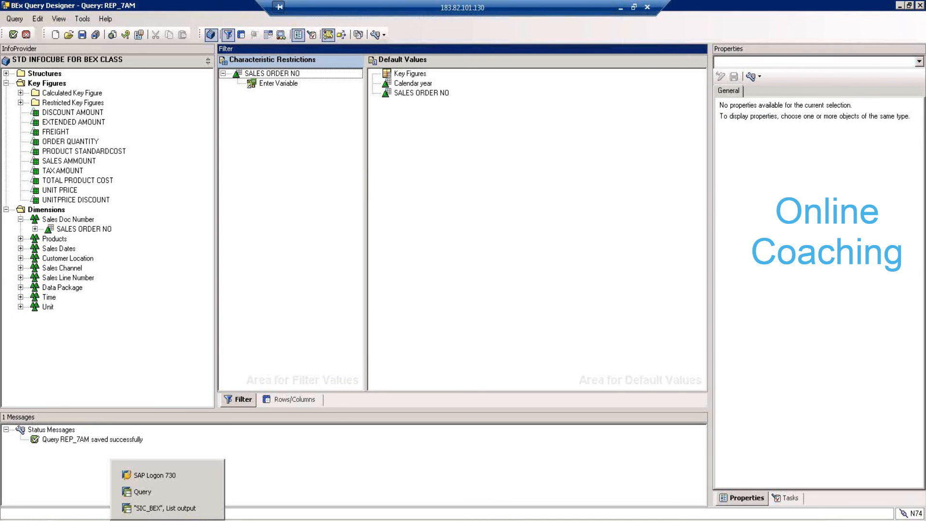
pyautogui.click(167, 491)
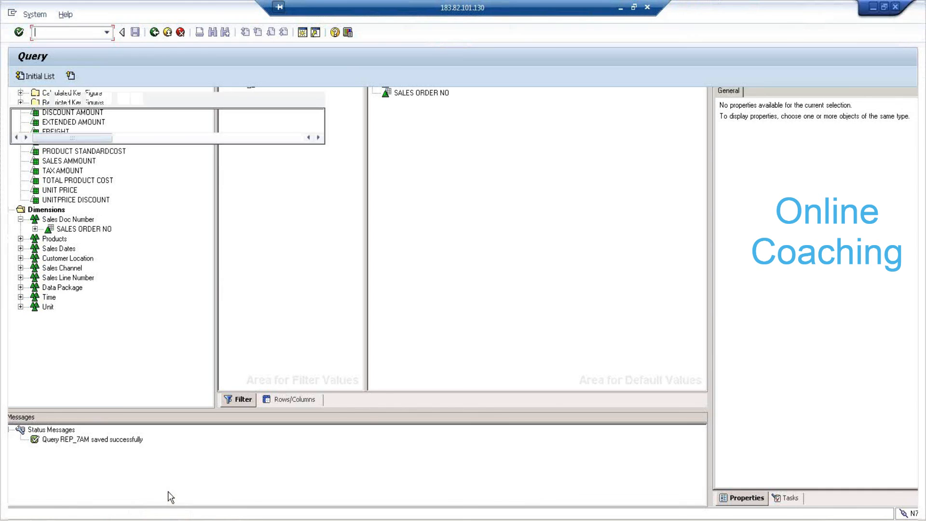
pyautogui.click(155, 33)
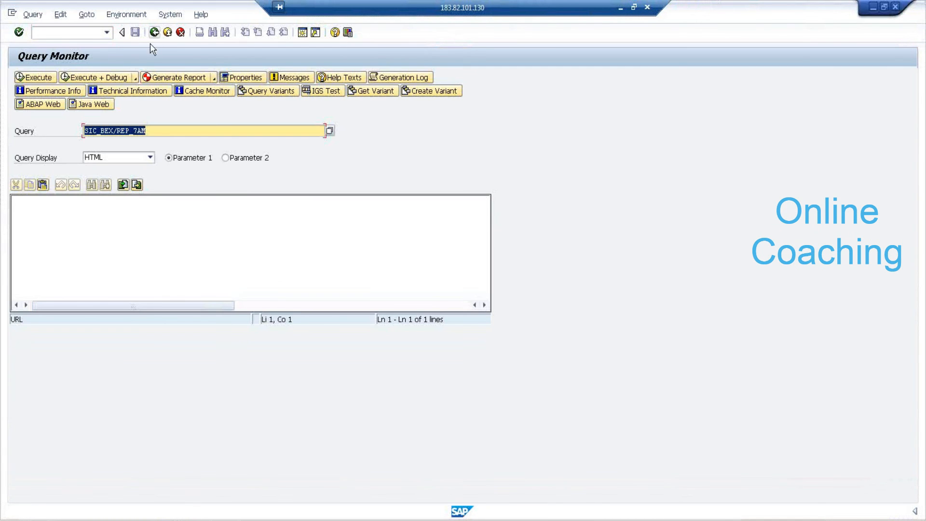
pyautogui.click(45, 77)
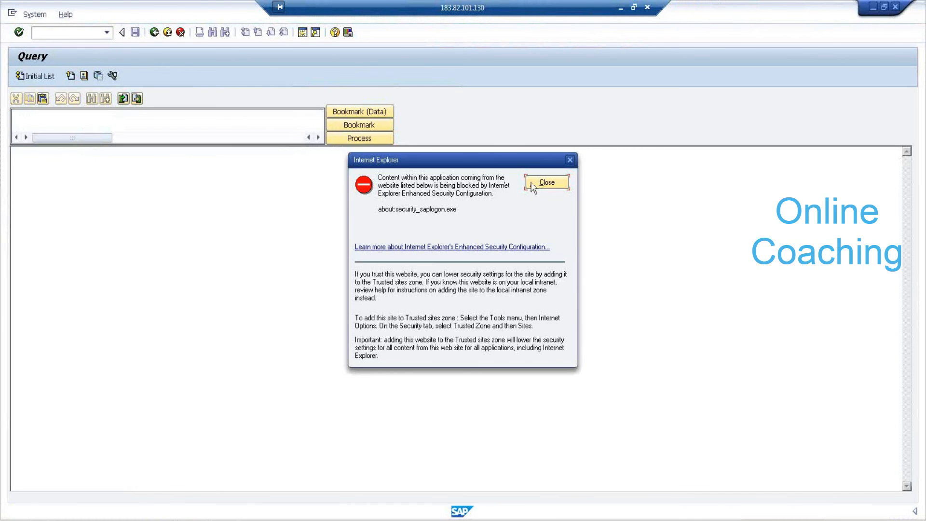
pyautogui.click(541, 185)
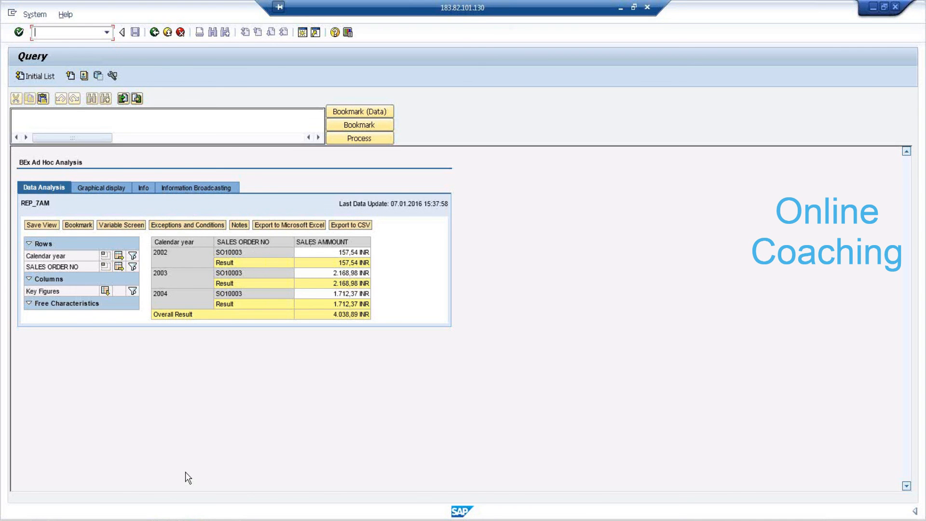
# - Switch to BEx Query Designer and remove the Enter Variable restriction from SALES ORDER NO in the filter
pyautogui.click(198, 520)
pyautogui.click(212, 510)
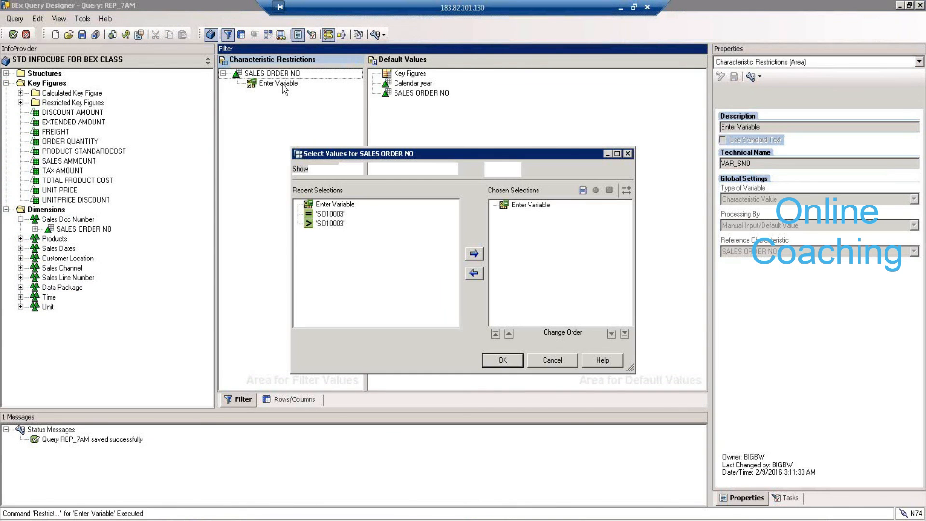
pyautogui.click(350, 204)
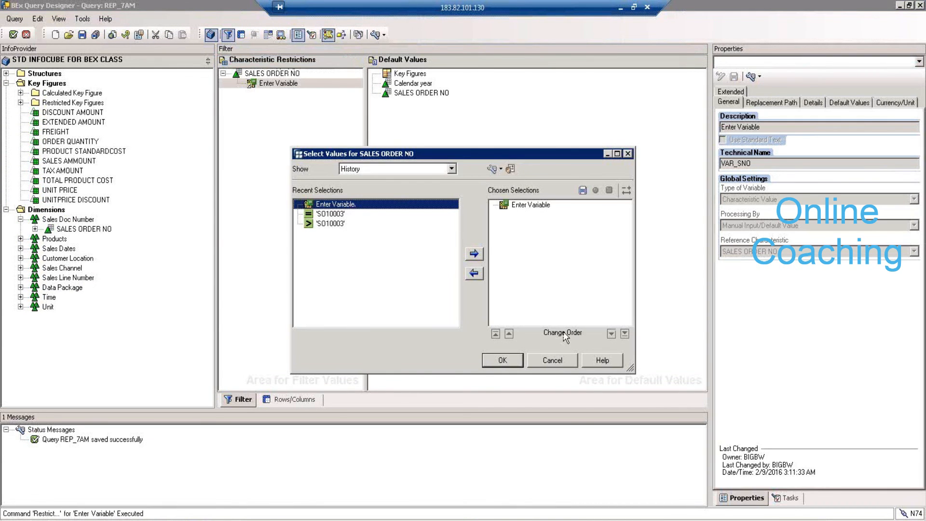
pyautogui.click(564, 360)
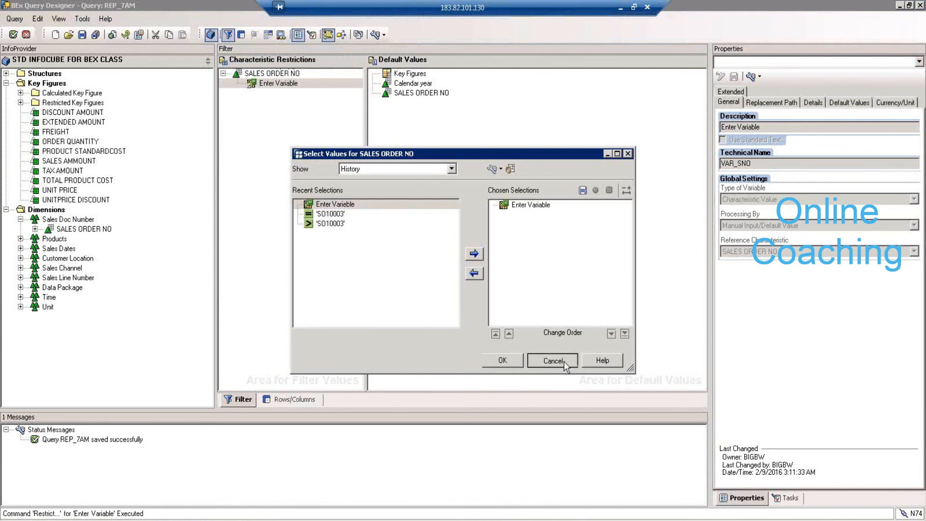
pyautogui.rightClick(279, 83)
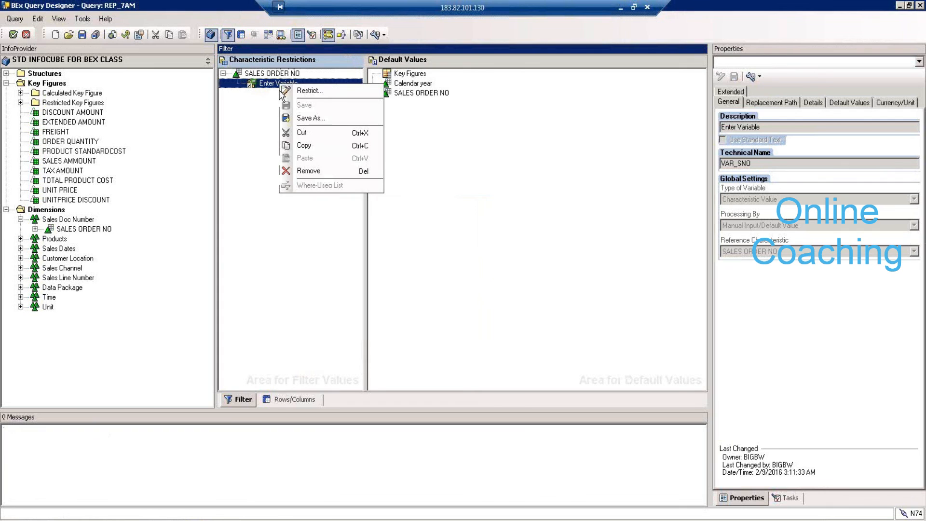
pyautogui.click(310, 168)
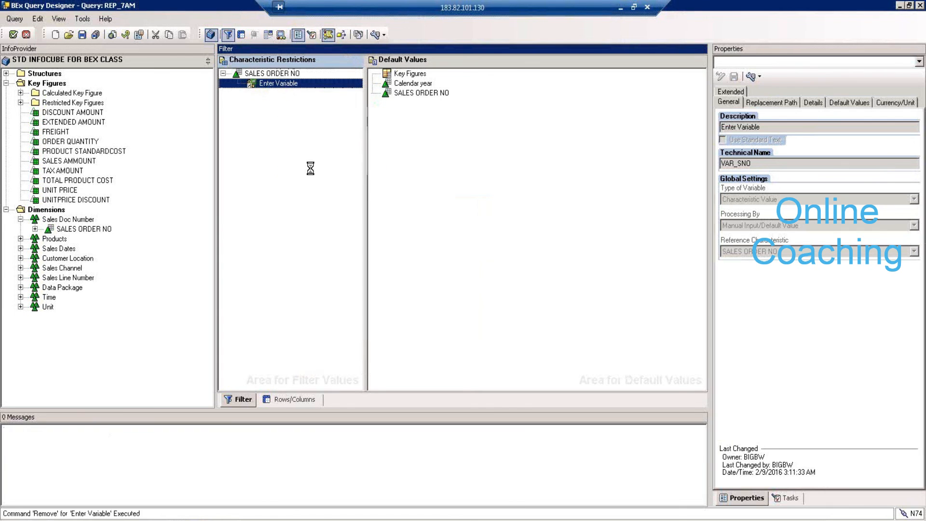
# - Reopen the value selection for SALES ORDER NO, show its variables, and create a new variable
pyautogui.rightClick(272, 71)
pyautogui.click(299, 78)
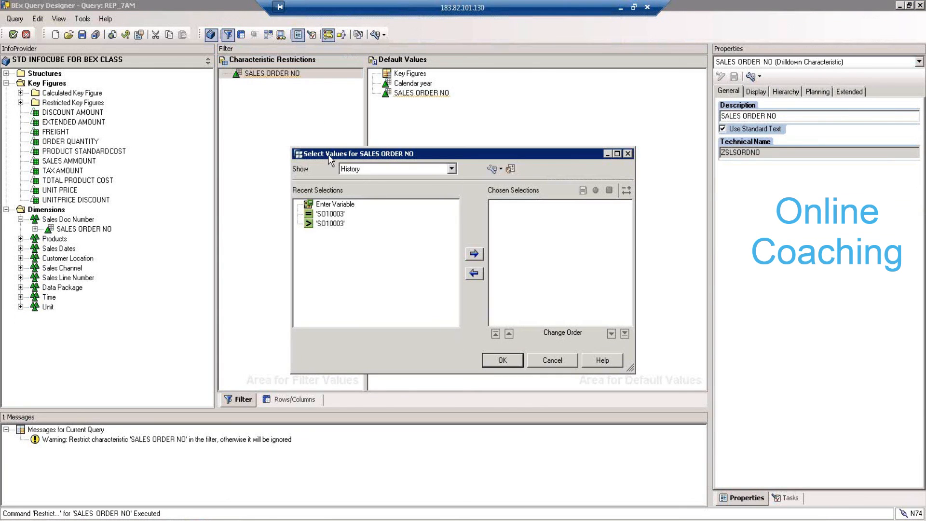
pyautogui.click(363, 168)
pyautogui.click(379, 212)
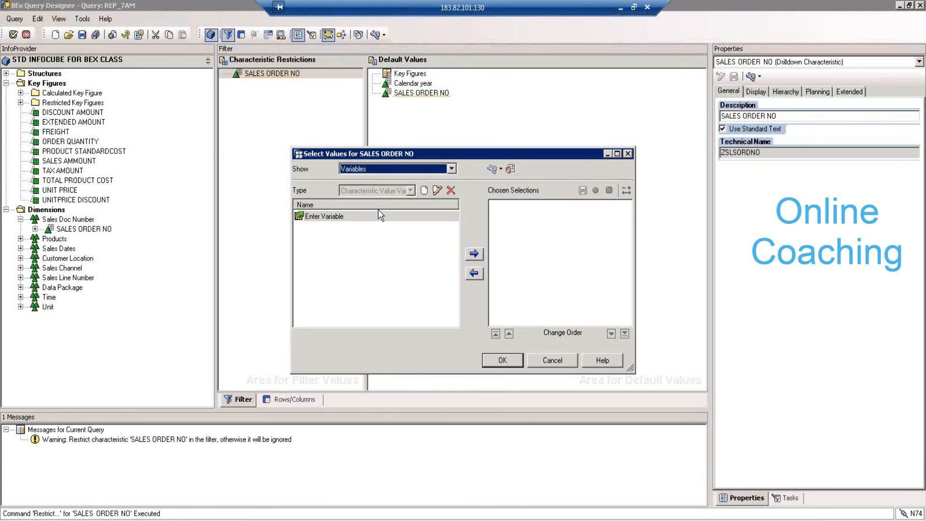
pyautogui.click(423, 190)
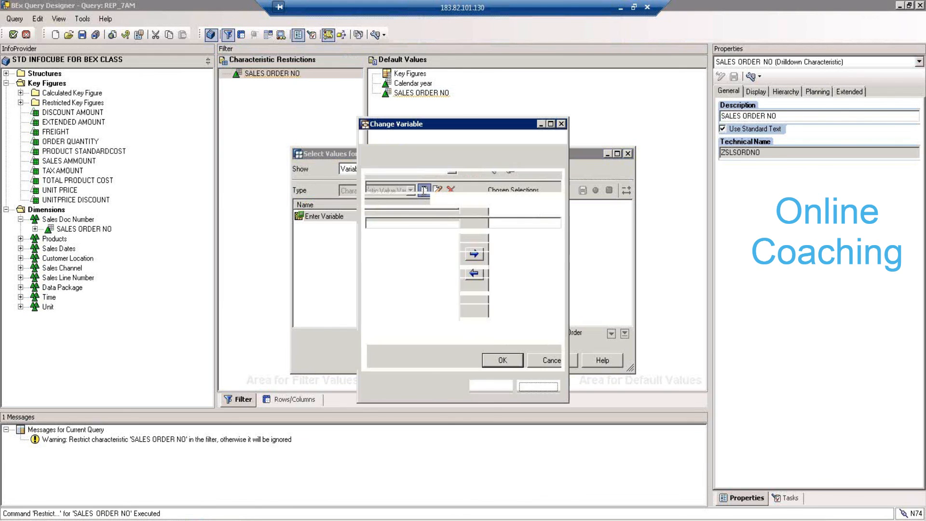
pyautogui.click(480, 310)
pyautogui.click(480, 310)
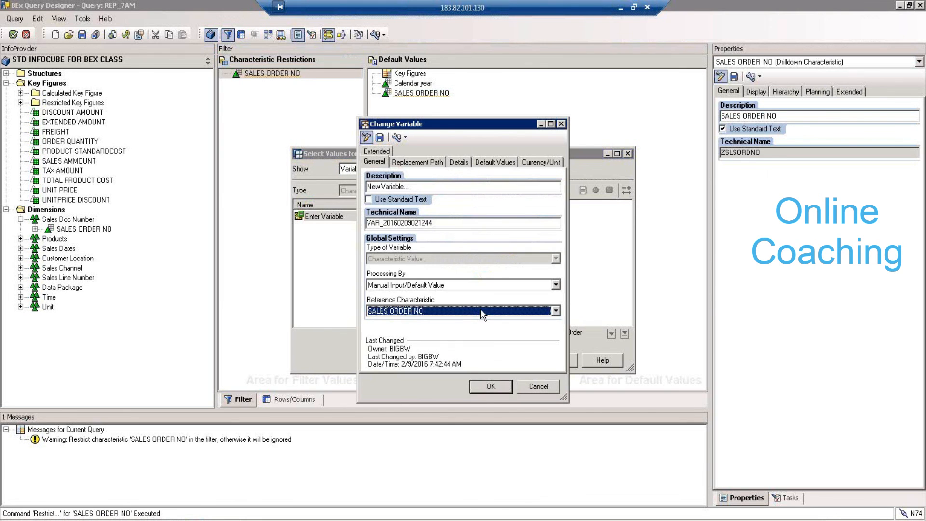
# - Describe the new variable as Enter SORDNO and enter VAR_SNO as its technical name
pyautogui.click(406, 188)
pyautogui.moveTo(406, 189); pyautogui.dragTo(337, 190)
pyautogui.write('Enter D')
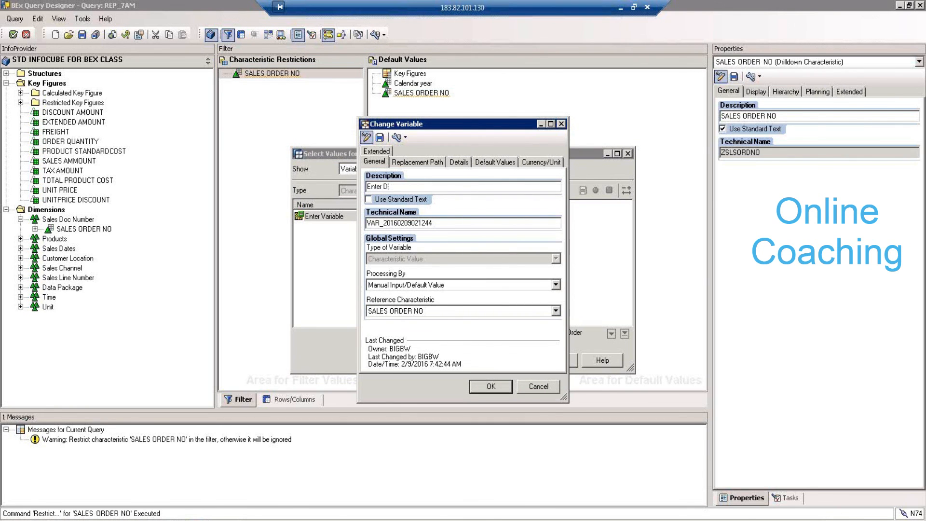
pyautogui.press('BackSpace')
pyautogui.write('SORDNO')
pyautogui.moveTo(384, 223); pyautogui.dragTo(460, 222)
pyautogui.write('SNO')
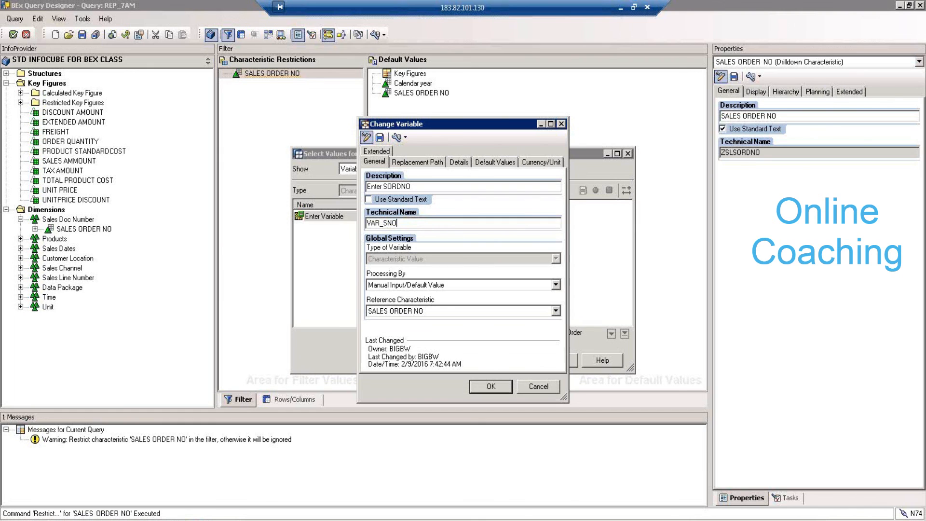
# - Make the variable mandatory and look at its default value choices without selecting any
pyautogui.click(458, 161)
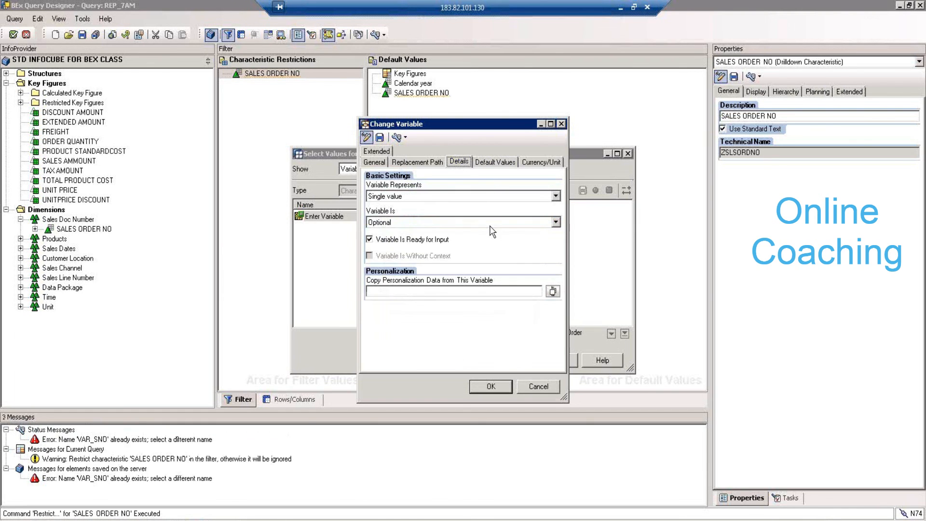
pyautogui.click(492, 223)
pyautogui.click(491, 241)
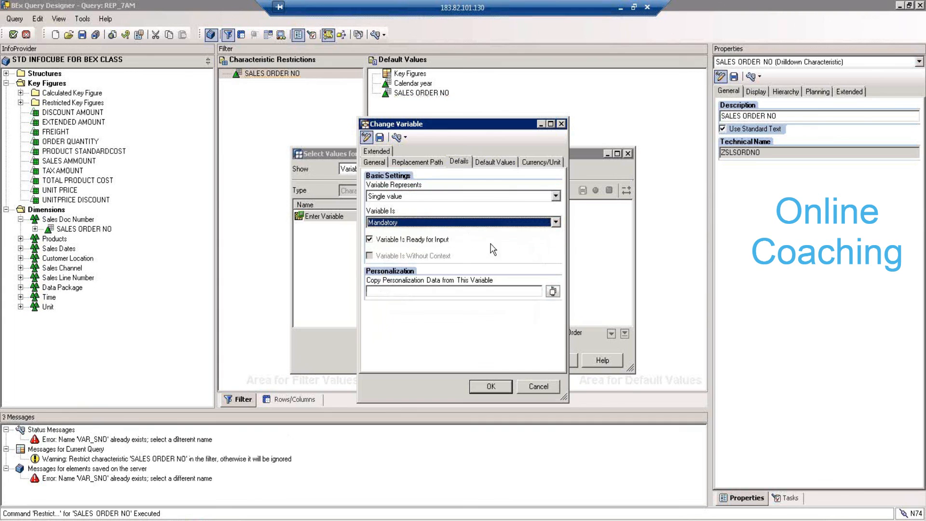
pyautogui.click(496, 163)
pyautogui.click(495, 201)
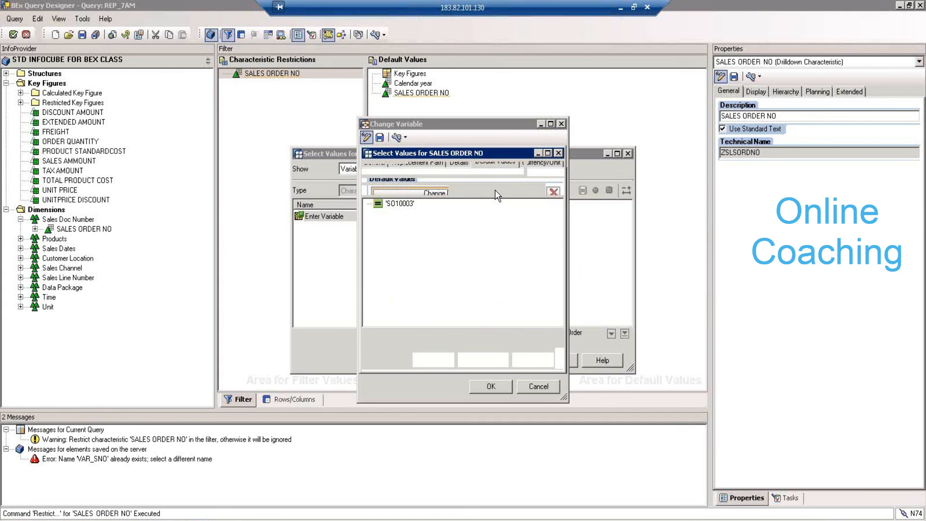
pyautogui.doubleClick(493, 168)
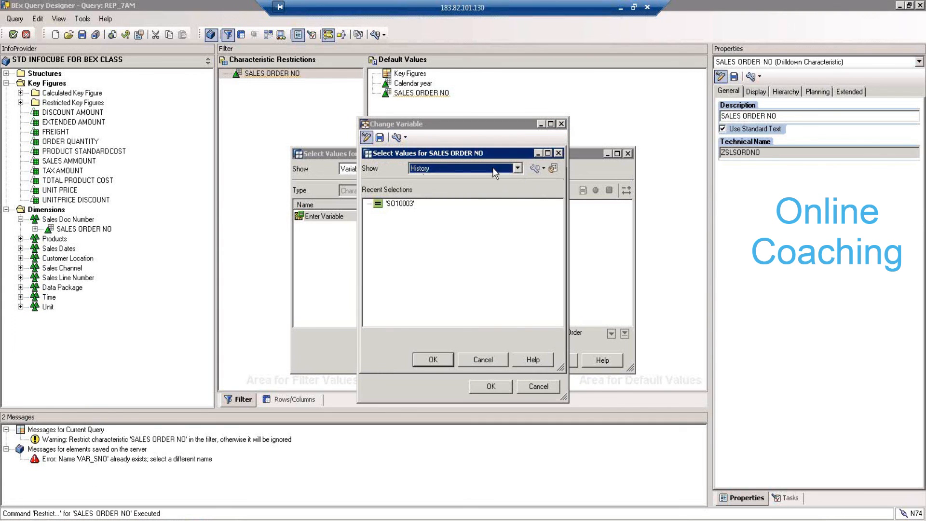
pyautogui.click(495, 360)
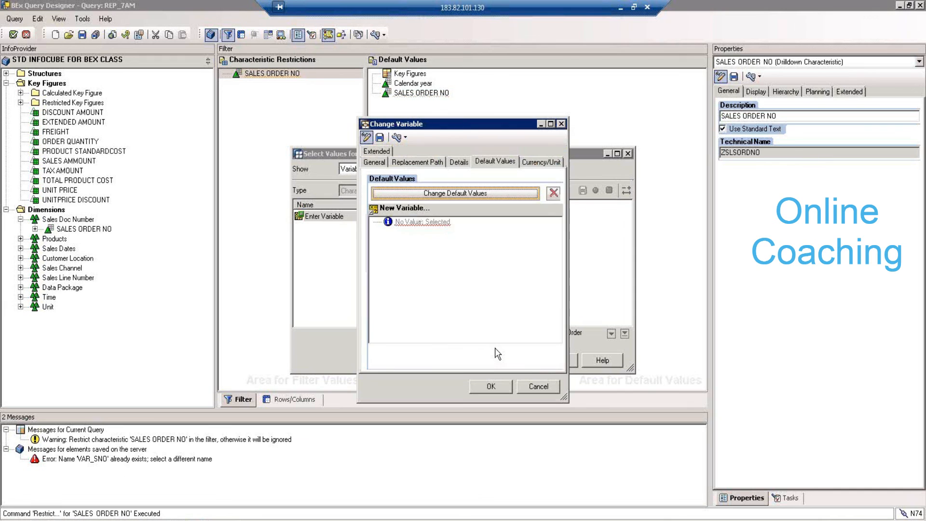
# - Save the variable with the technical name VAR_SNO1, dismissing the notice about the duplicate name
pyautogui.click(491, 386)
pyautogui.click(476, 295)
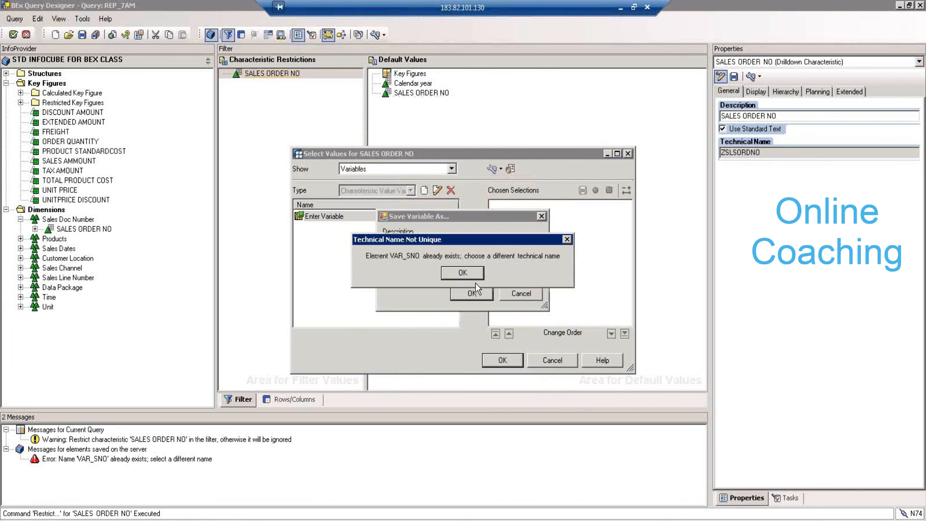
pyautogui.click(471, 269)
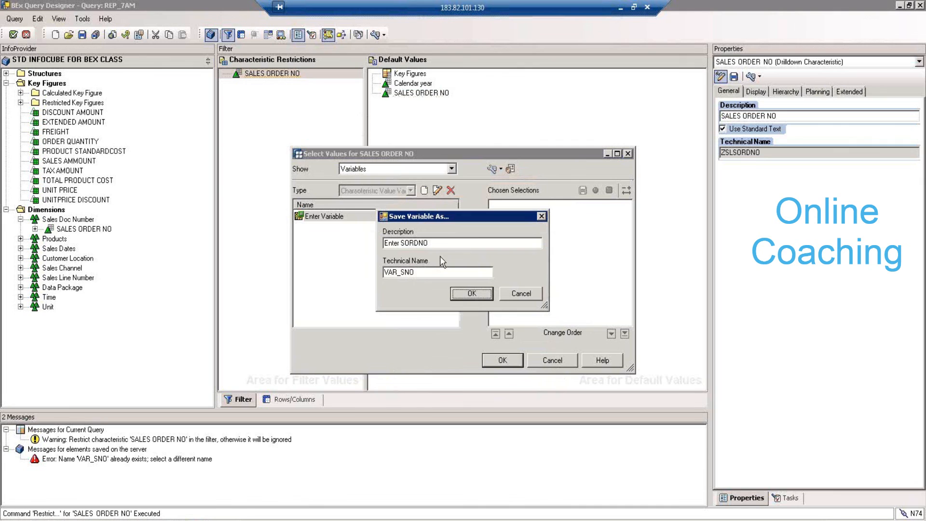
pyautogui.click(429, 270)
pyautogui.write('1')
pyautogui.click(473, 299)
# - Restrict SALES ORDER NO with the Enter SORDNO variable and confirm the selection
pyautogui.click(370, 232)
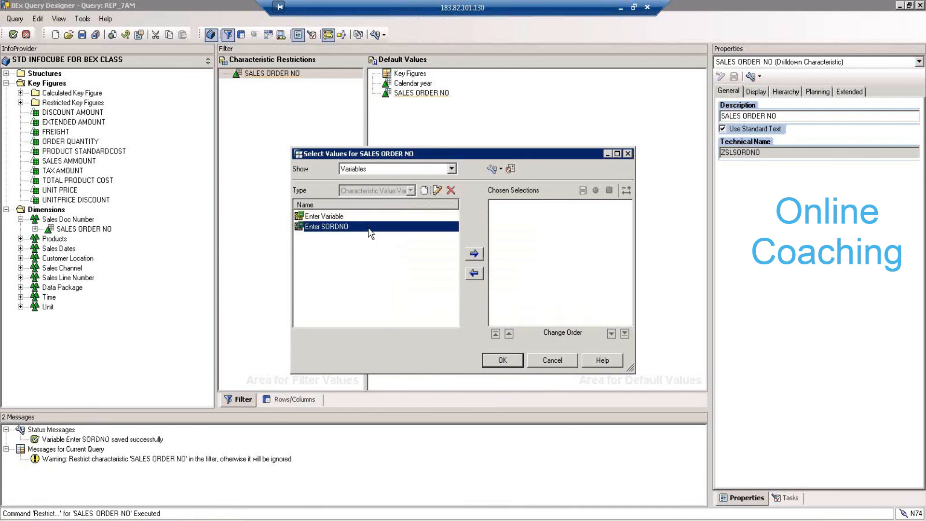
pyautogui.click(474, 254)
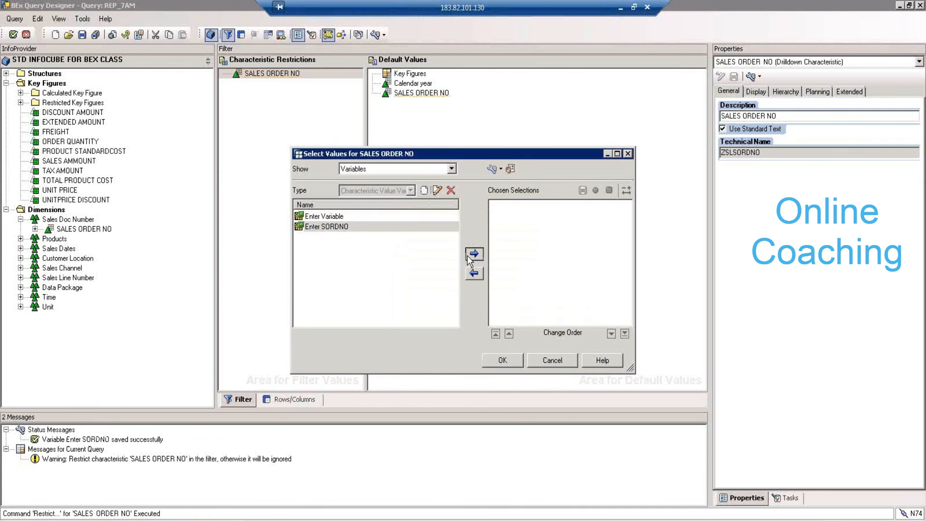
pyautogui.click(503, 360)
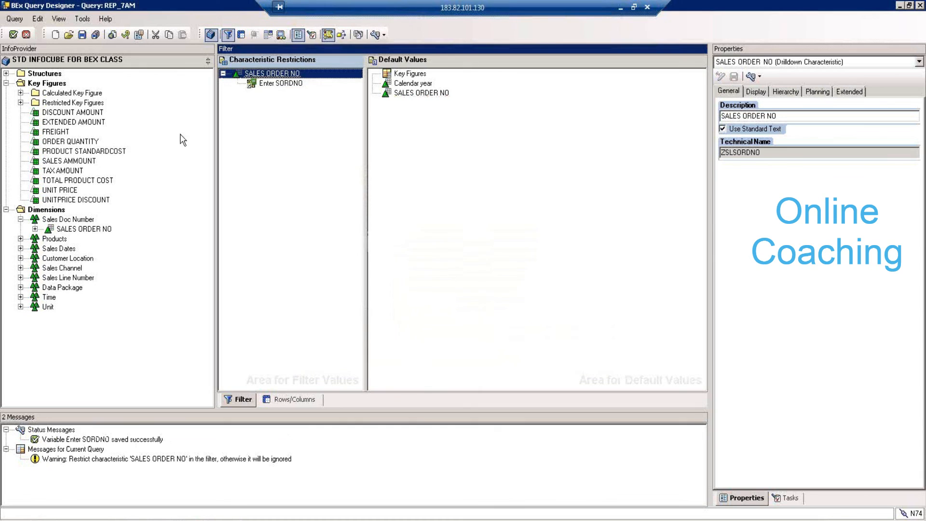
# - Save REP_7AM, switch to the SAP Query Monitor and execute the query again
pyautogui.click(81, 35)
pyautogui.click(168, 519)
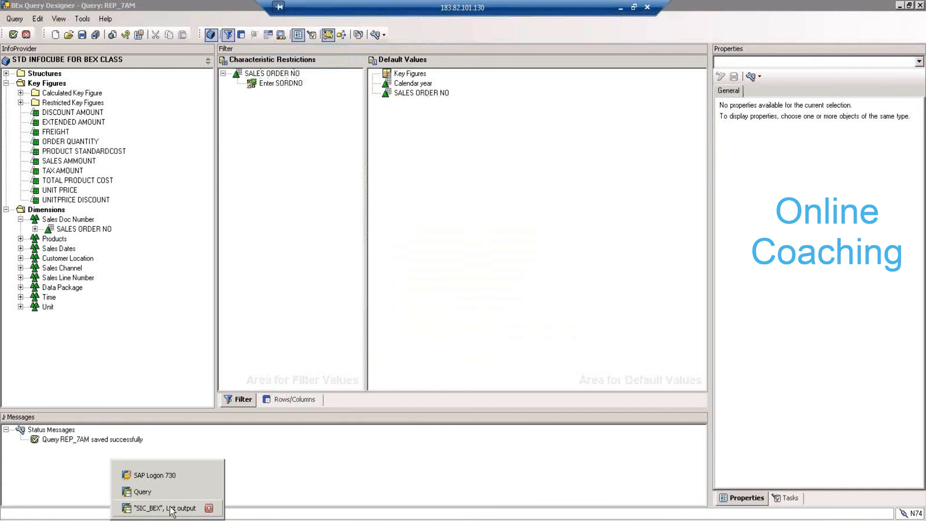
pyautogui.click(172, 491)
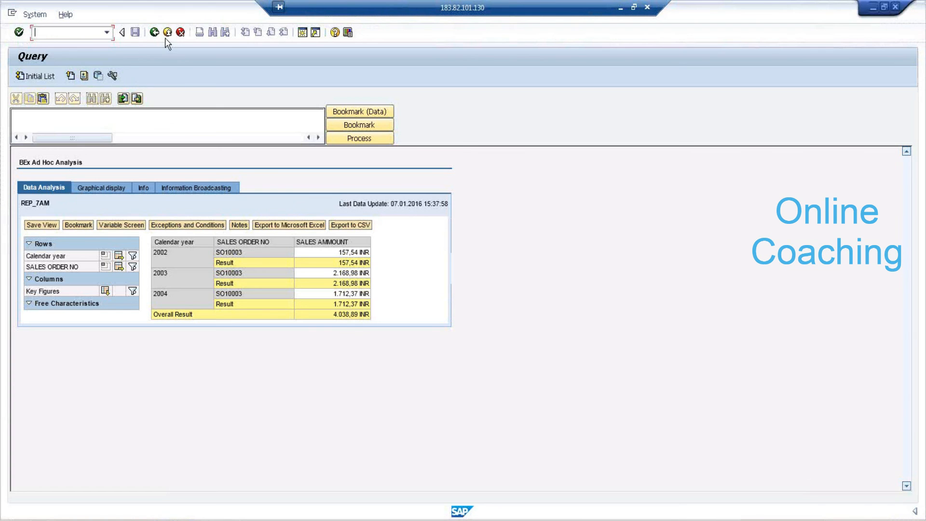
pyautogui.click(154, 32)
pyautogui.click(33, 77)
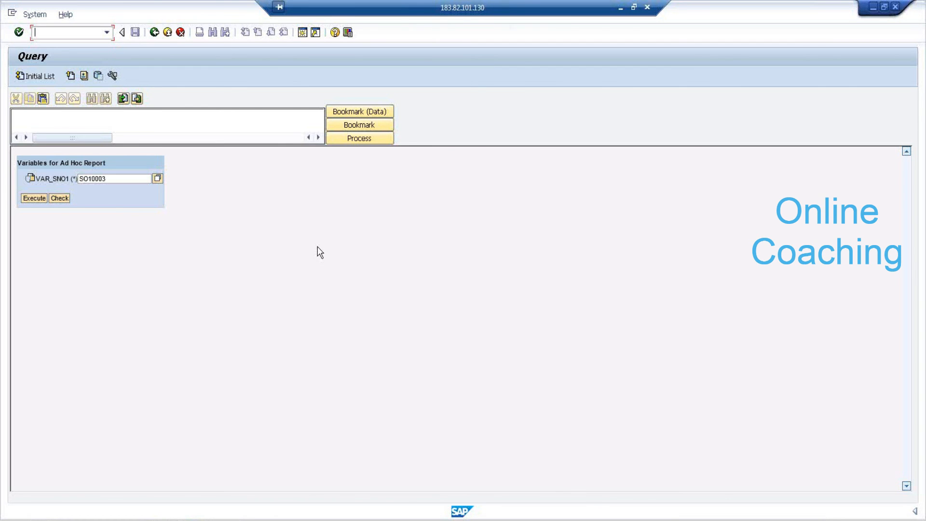
# - Pick another sales order number from the variable's value list and execute the report
pyautogui.click(157, 178)
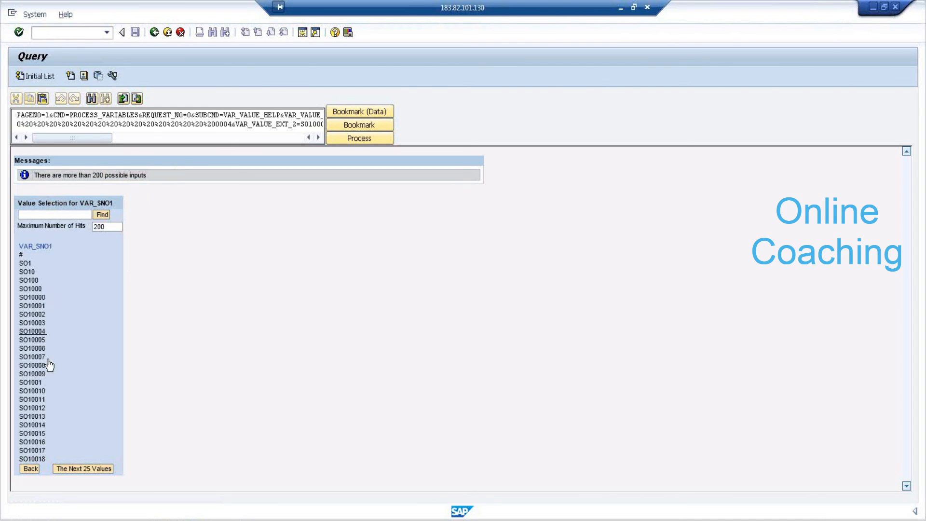
pyautogui.click(44, 391)
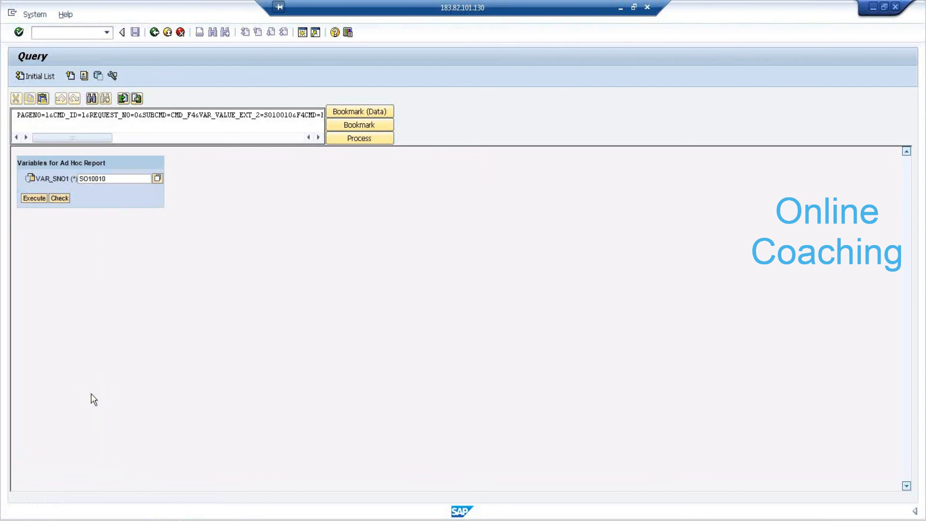
pyautogui.click(37, 200)
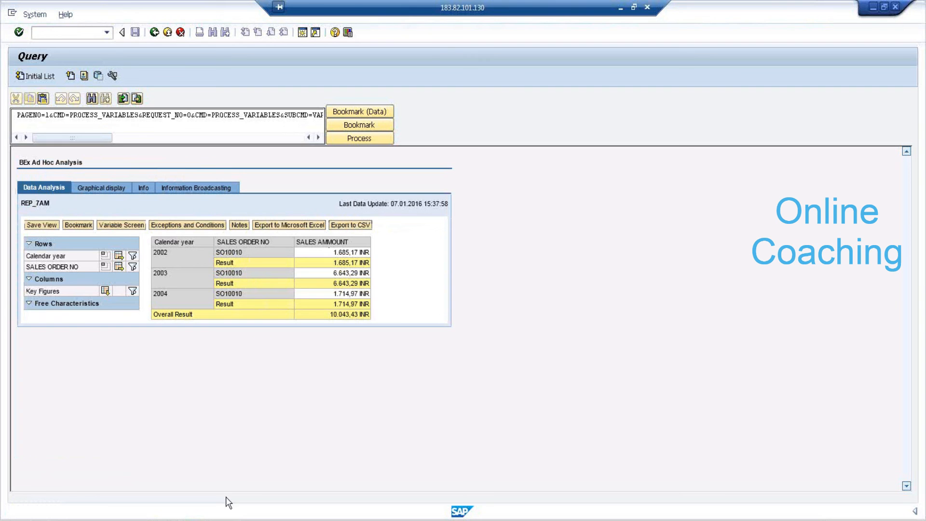
# - Switch to BEx Query Designer and set the results rows of SALES ORDER NO in Rows to Always Suppress
pyautogui.click(197, 520)
pyautogui.click(196, 506)
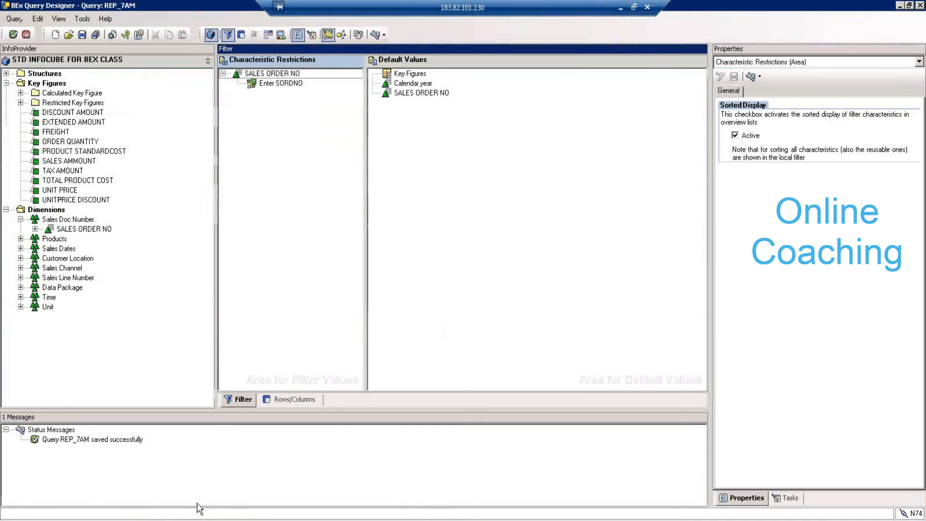
pyautogui.click(295, 398)
pyautogui.click(265, 214)
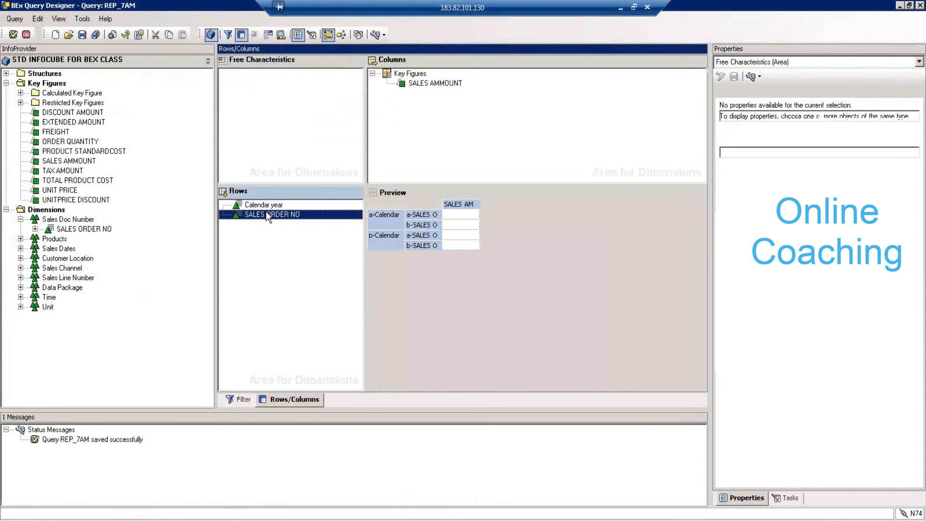
pyautogui.click(760, 93)
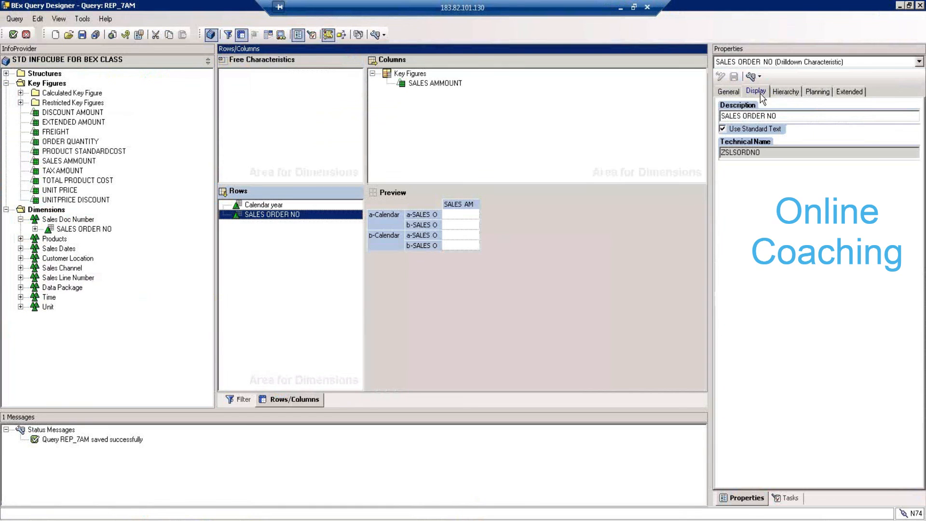
pyautogui.click(756, 257)
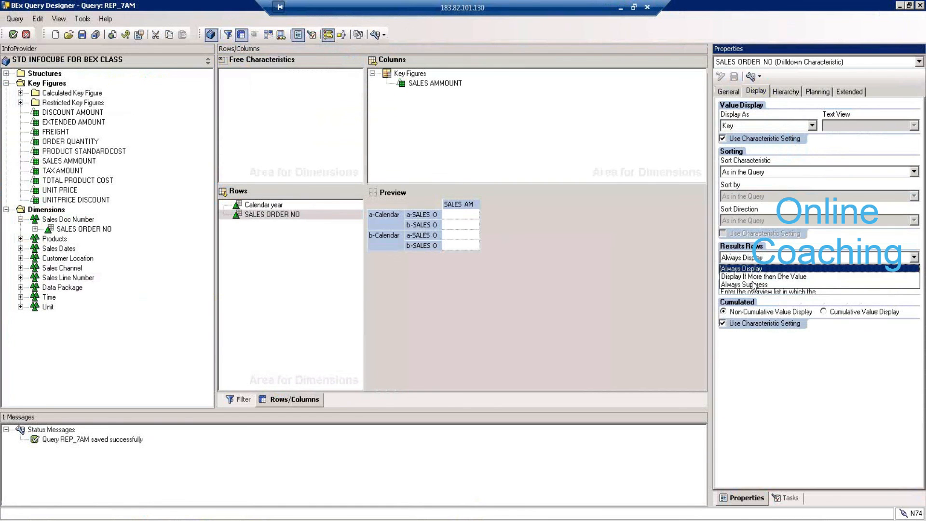
pyautogui.click(751, 283)
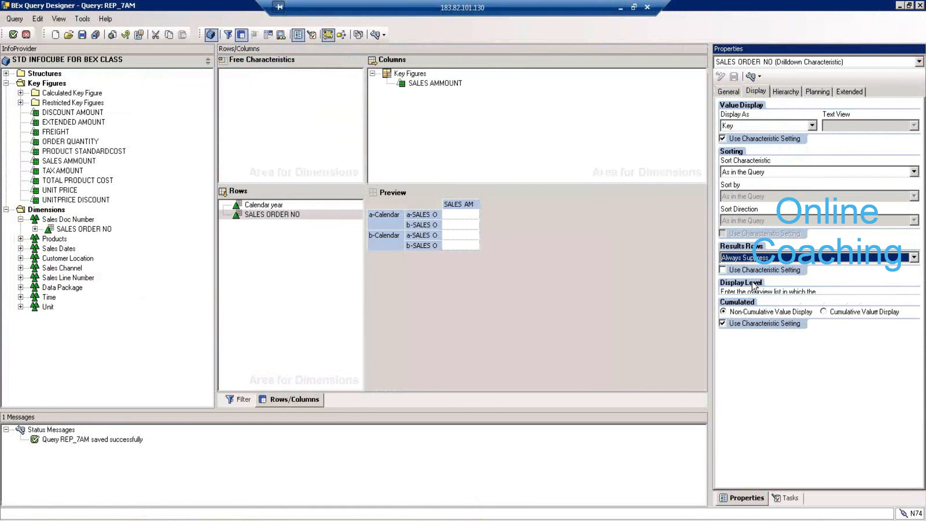
# - Save REP_7AM and rerun it in the SAP Query Monitor with the prefilled sales order number
pyautogui.click(85, 37)
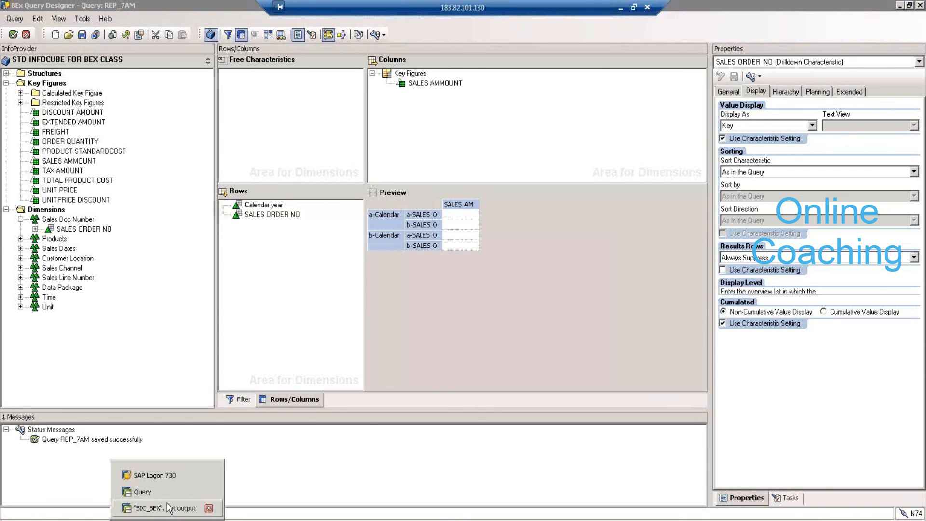
pyautogui.click(169, 507)
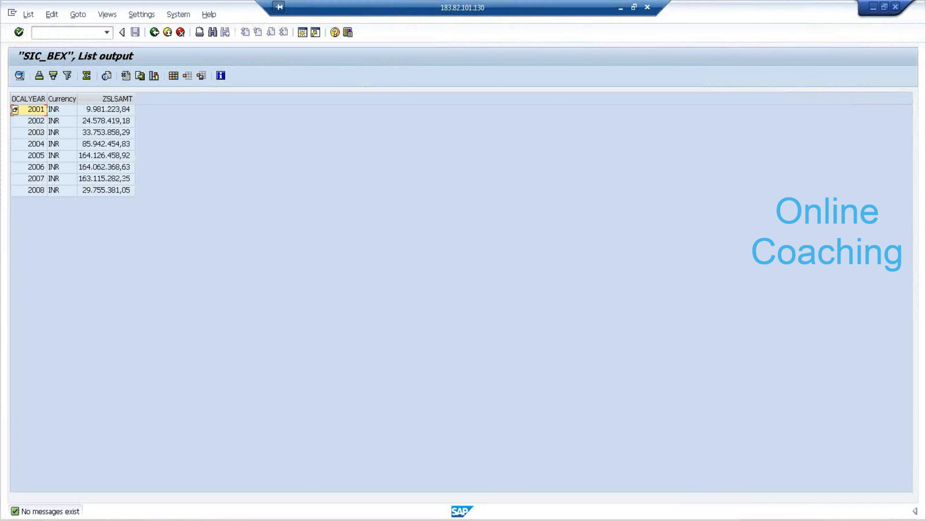
pyautogui.click(170, 492)
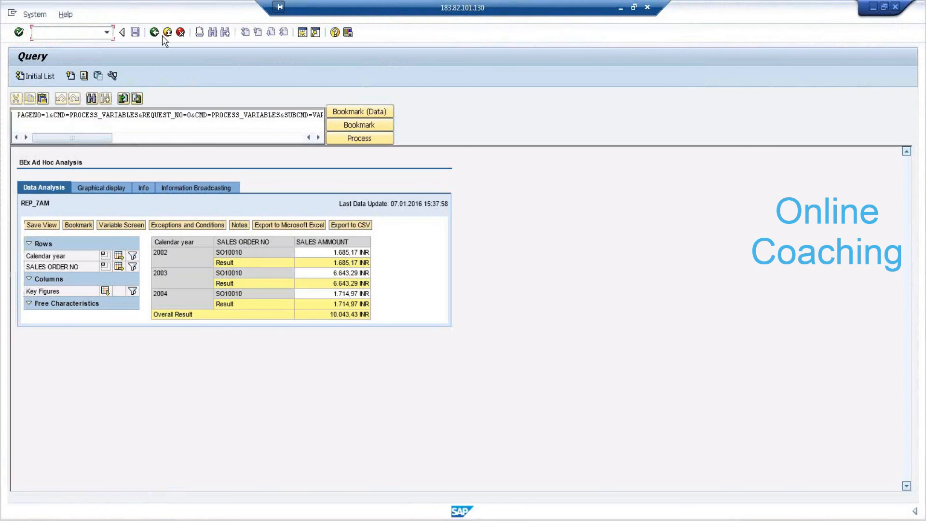
pyautogui.click(155, 32)
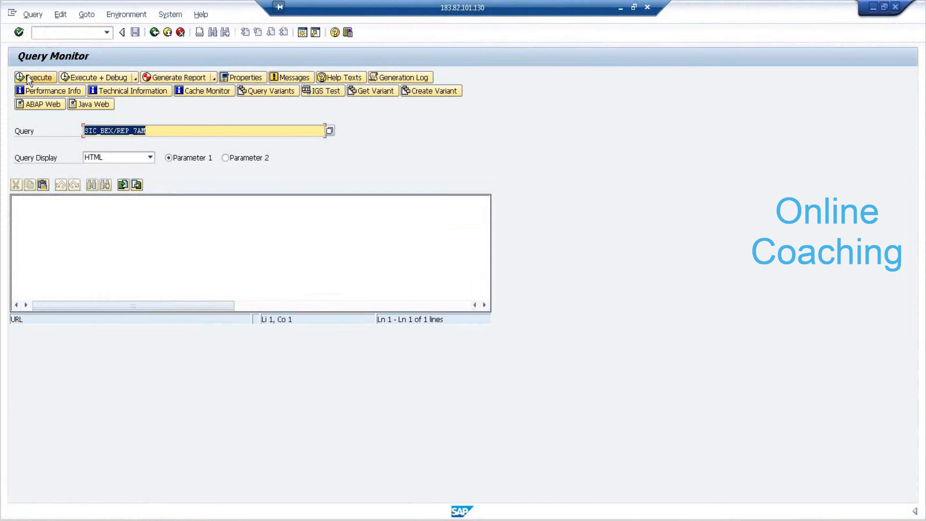
pyautogui.click(28, 77)
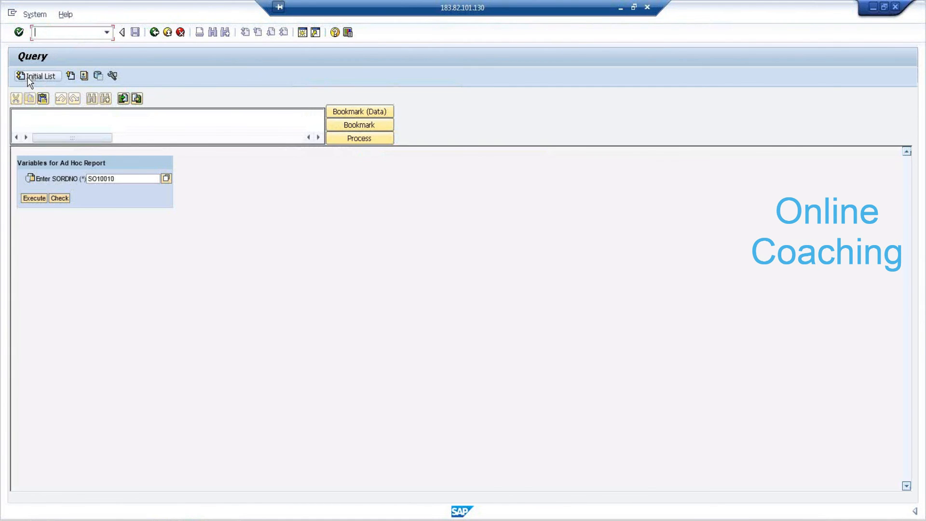
pyautogui.click(36, 198)
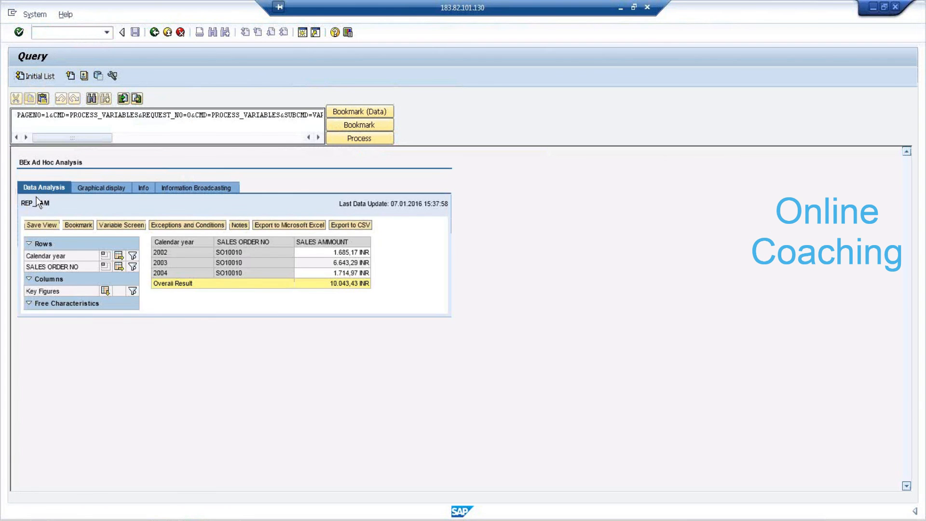